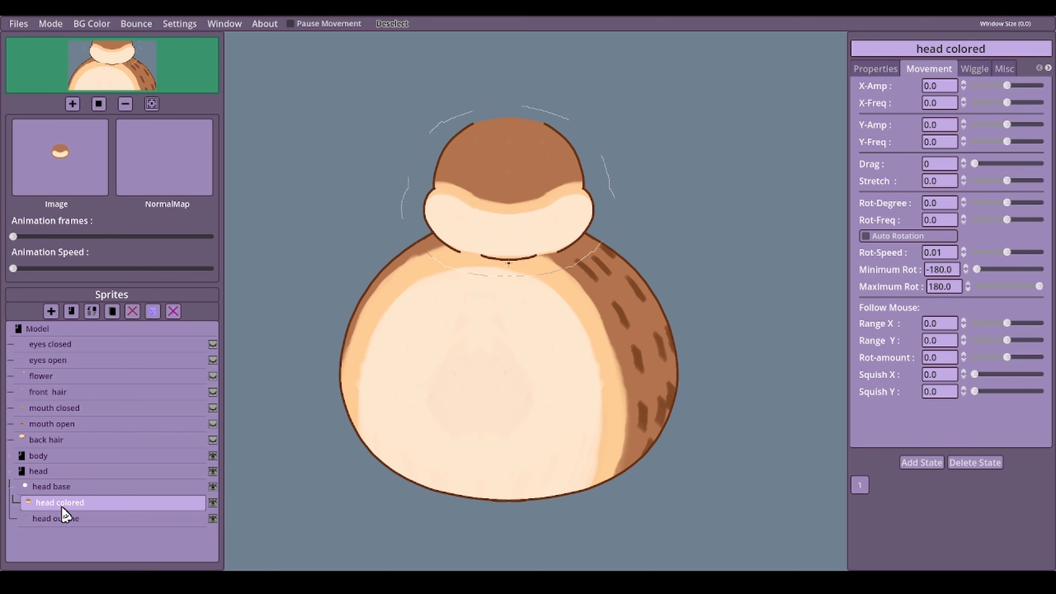
Set the head colored sprite's follow-mouse Range X to 59.32 and Range Y to 42.37.
{"action": "left_click_drag", "start_coordinate": [1008, 328], "coordinate": [1012, 331]}
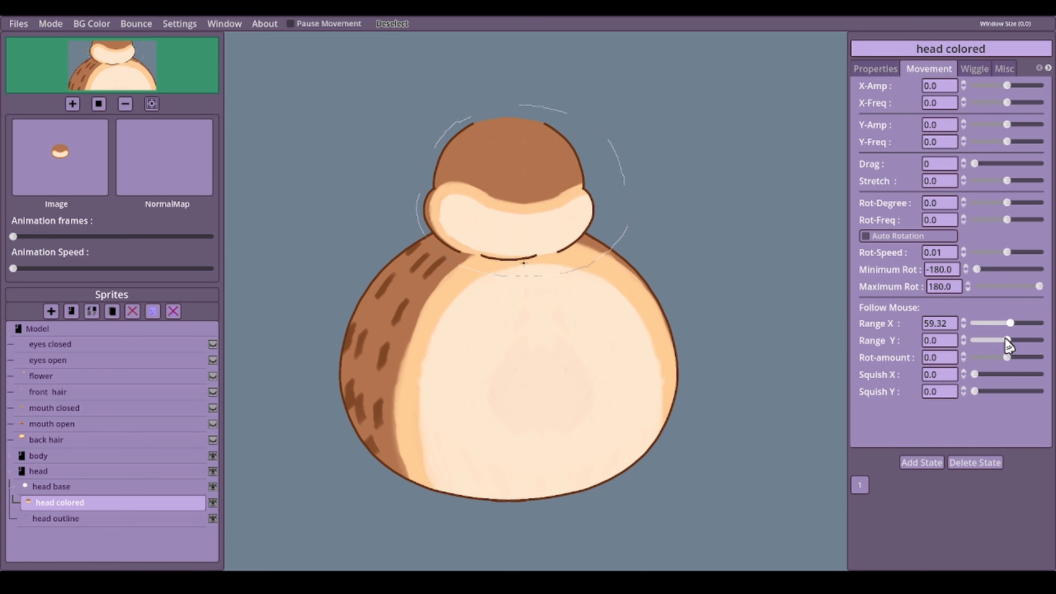
{"action": "left_click_drag", "start_coordinate": [1008, 341], "coordinate": [1010, 341]}
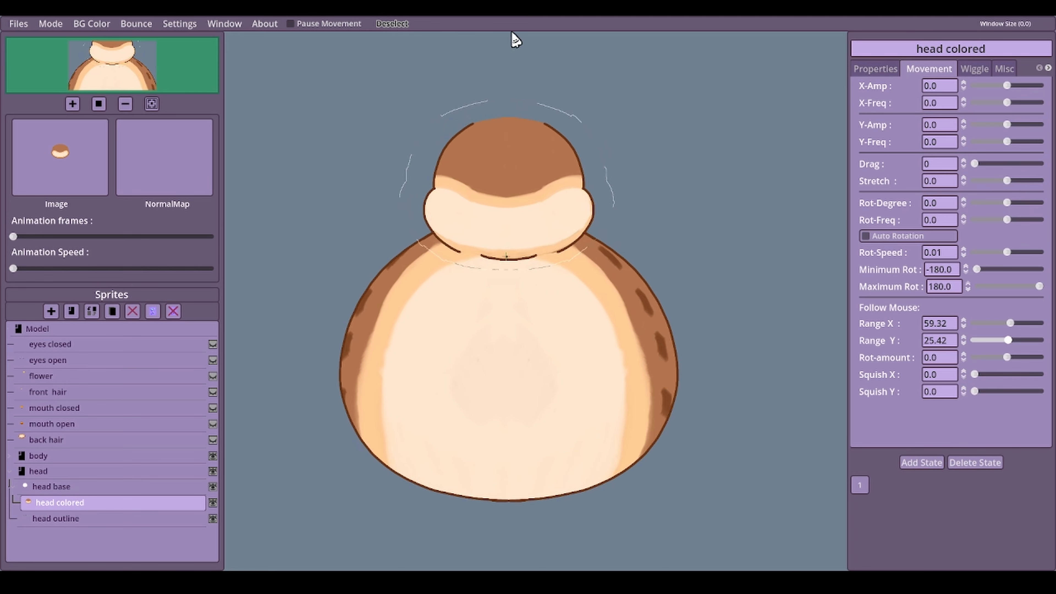
{"action": "left_click_drag", "start_coordinate": [1012, 341], "coordinate": [1012, 341]}
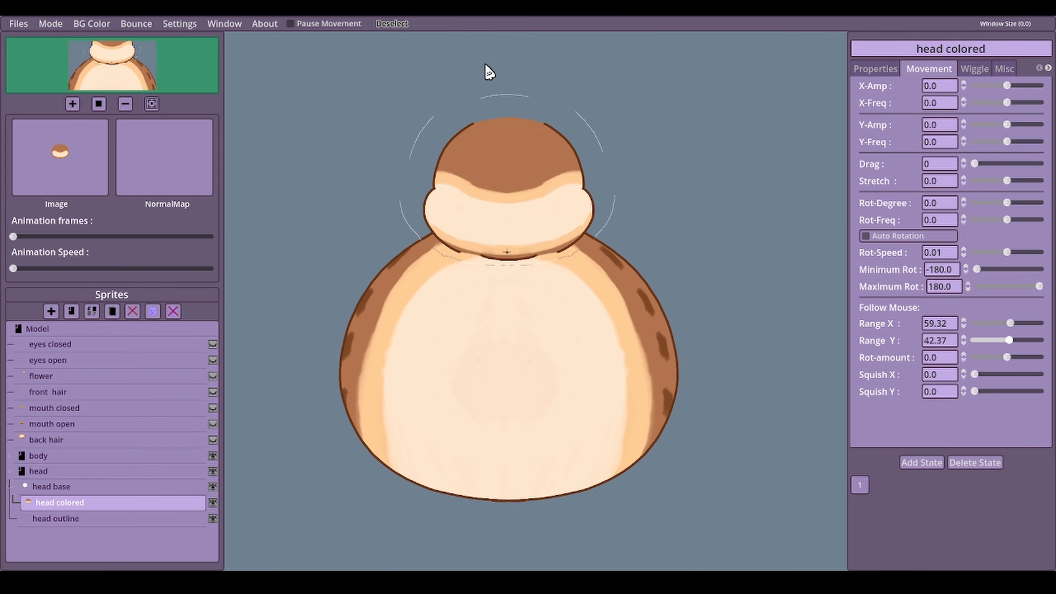
Set the head colored sprite's Pos-Y to -4 with movement paused, and its follow-mouse Range X to 67.8 with movement running.
{"action": "left_click", "coordinate": [295, 24]}
{"action": "left_click", "coordinate": [882, 73]}
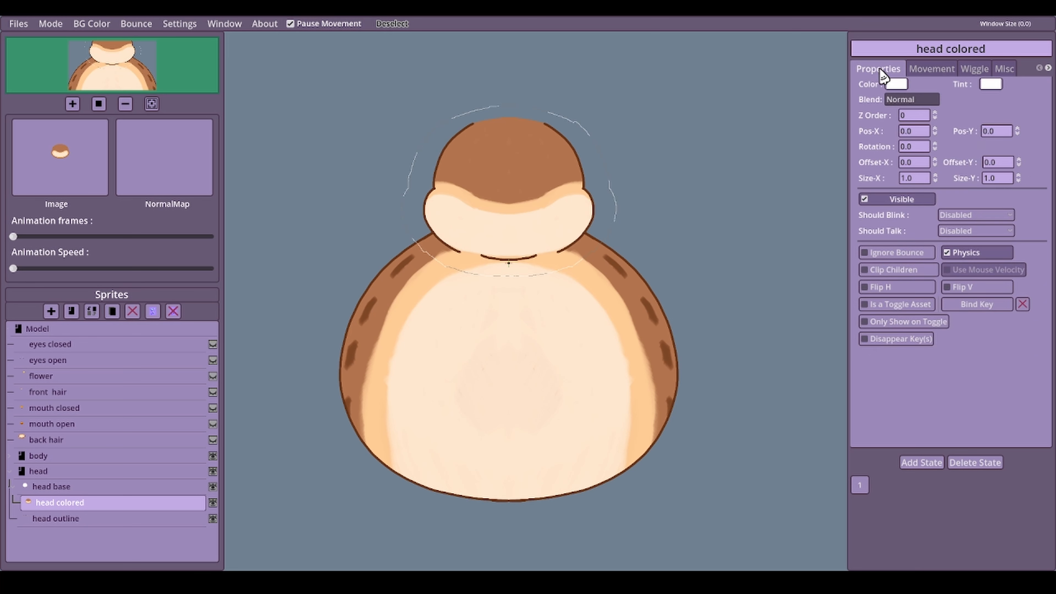
{"action": "left_click", "coordinate": [1017, 134]}
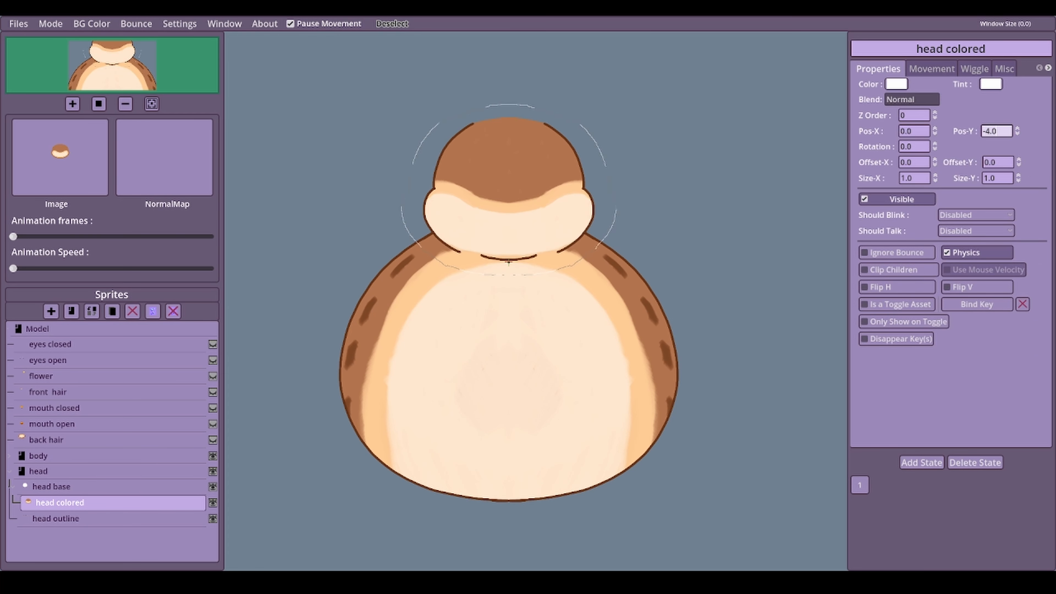
{"action": "left_click", "coordinate": [291, 25]}
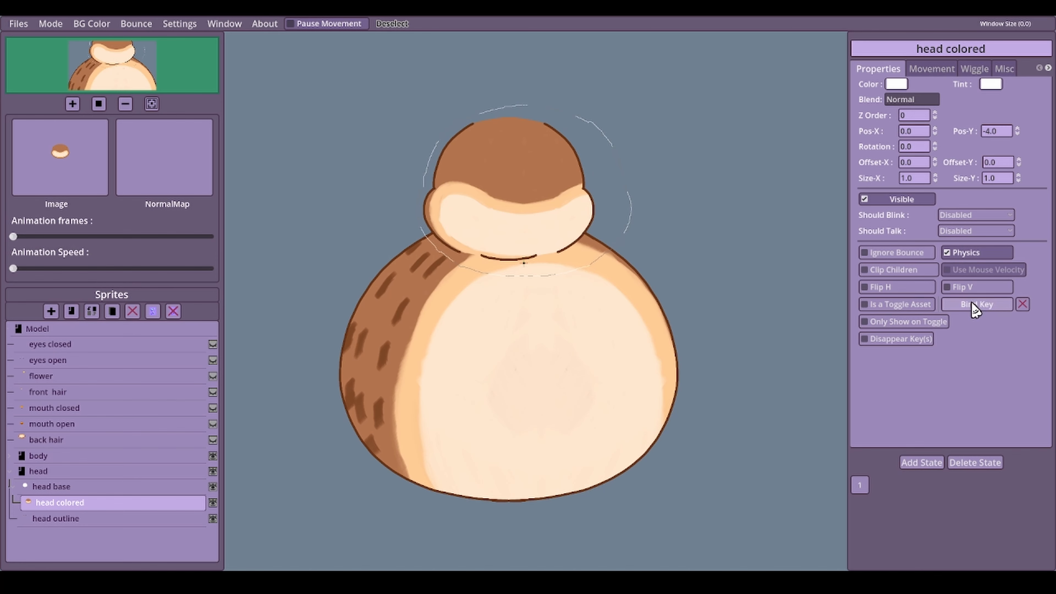
{"action": "left_click", "coordinate": [929, 70]}
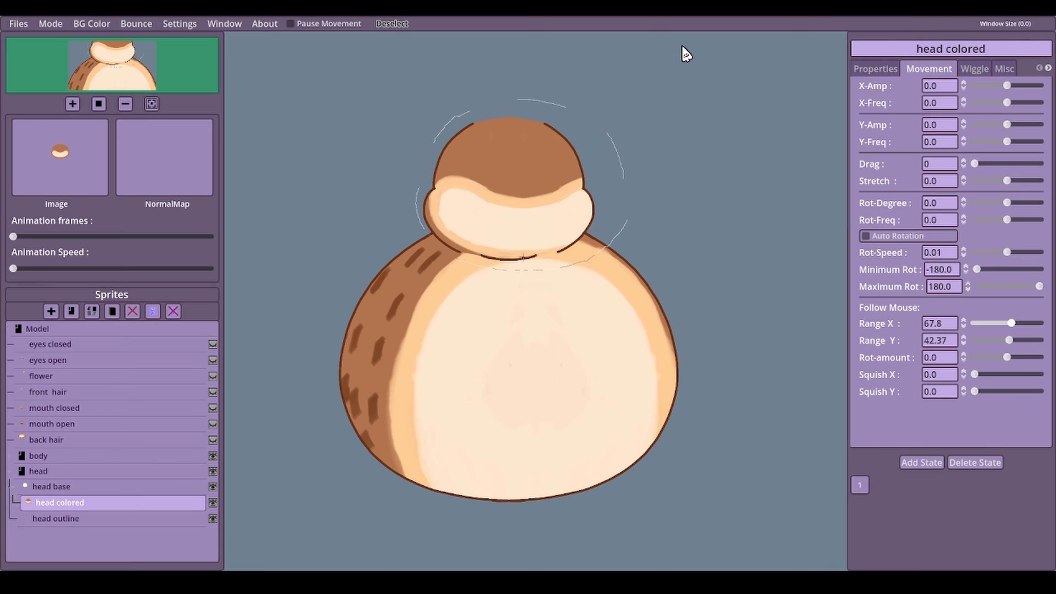
Examine the head folder and its base, colored and outline sprites, with movement running and paused, to compare their pivot points.
{"action": "left_click", "coordinate": [53, 474]}
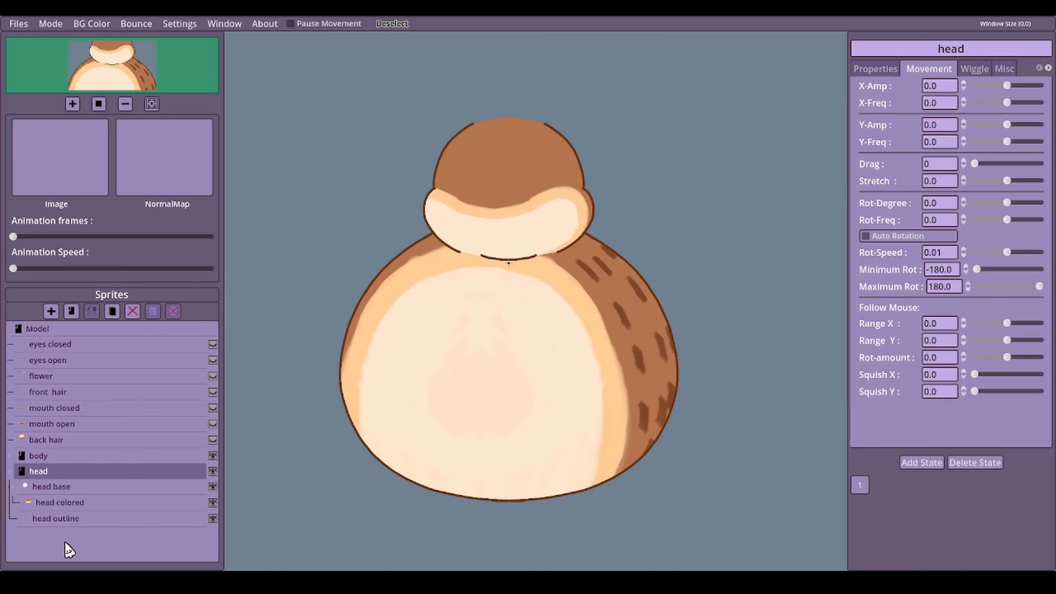
{"action": "left_click", "coordinate": [53, 488]}
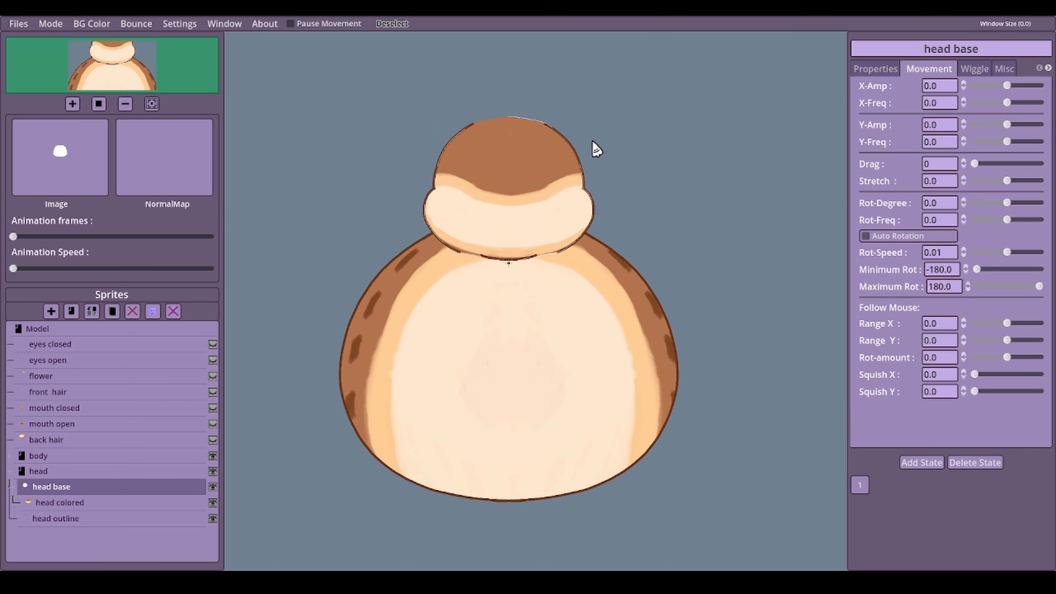
{"action": "left_click", "coordinate": [298, 25]}
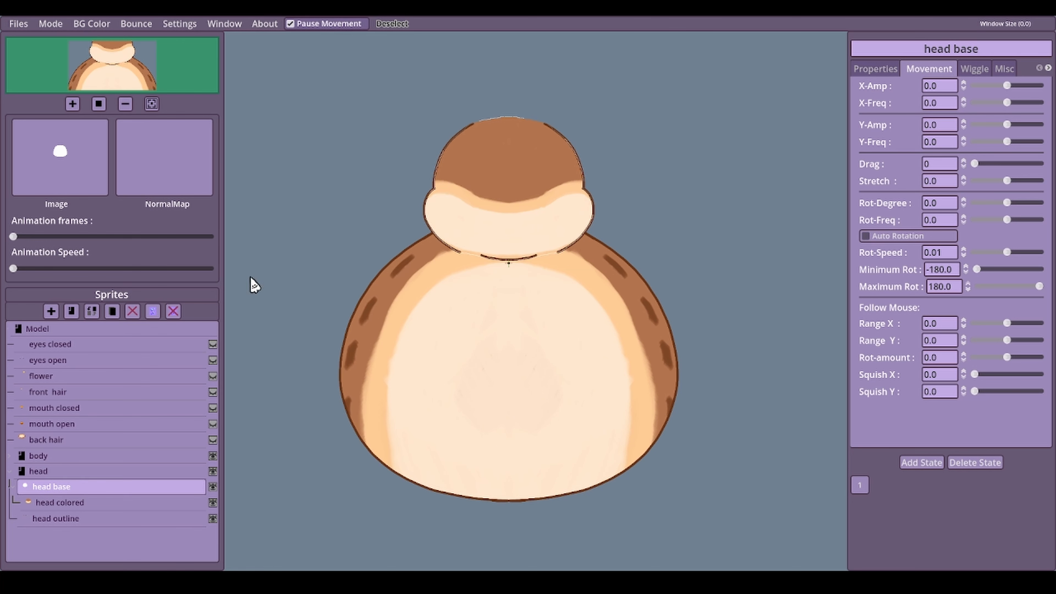
{"action": "left_click", "coordinate": [89, 504]}
{"action": "left_click", "coordinate": [79, 518]}
{"action": "left_click", "coordinate": [76, 488]}
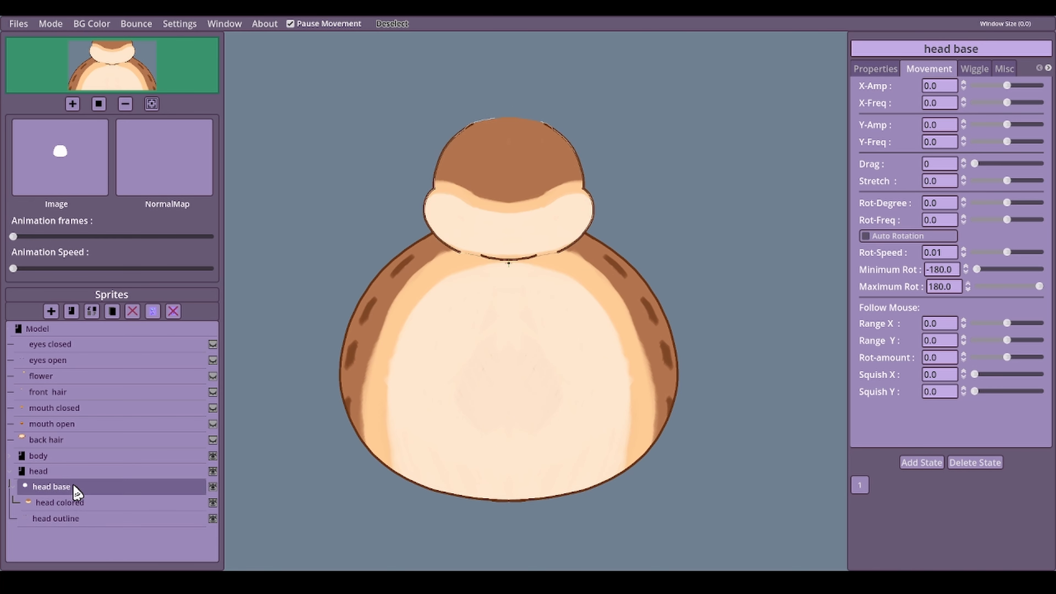
{"action": "left_click", "coordinate": [70, 504]}
{"action": "left_click", "coordinate": [60, 519]}
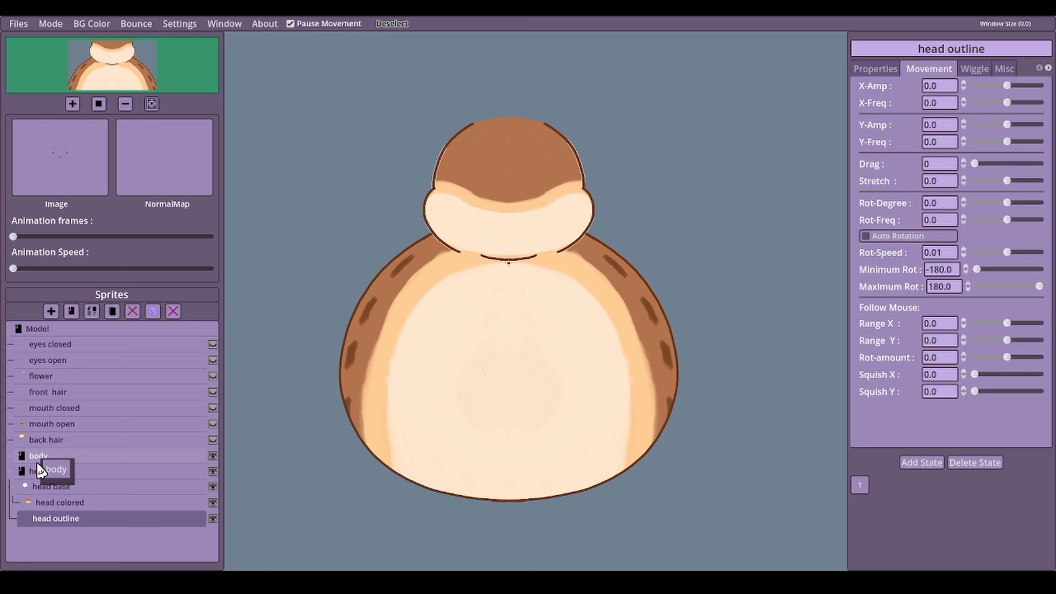
Move the head folder's pivot to the centre of the head and resume movement.
{"action": "left_click", "coordinate": [40, 471]}
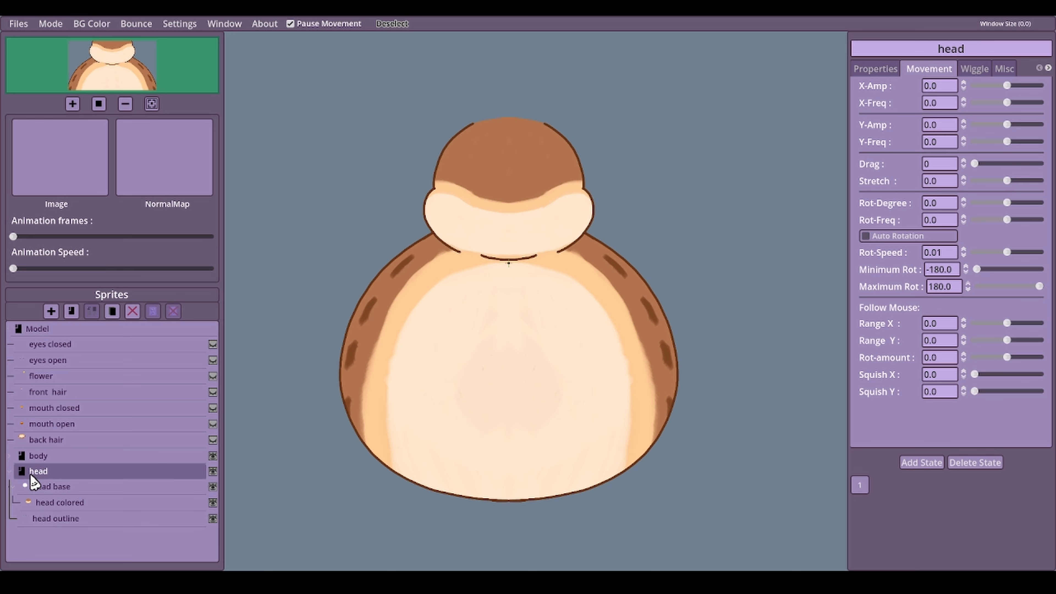
{"action": "left_click", "coordinate": [509, 196], "text": "ctrl"}
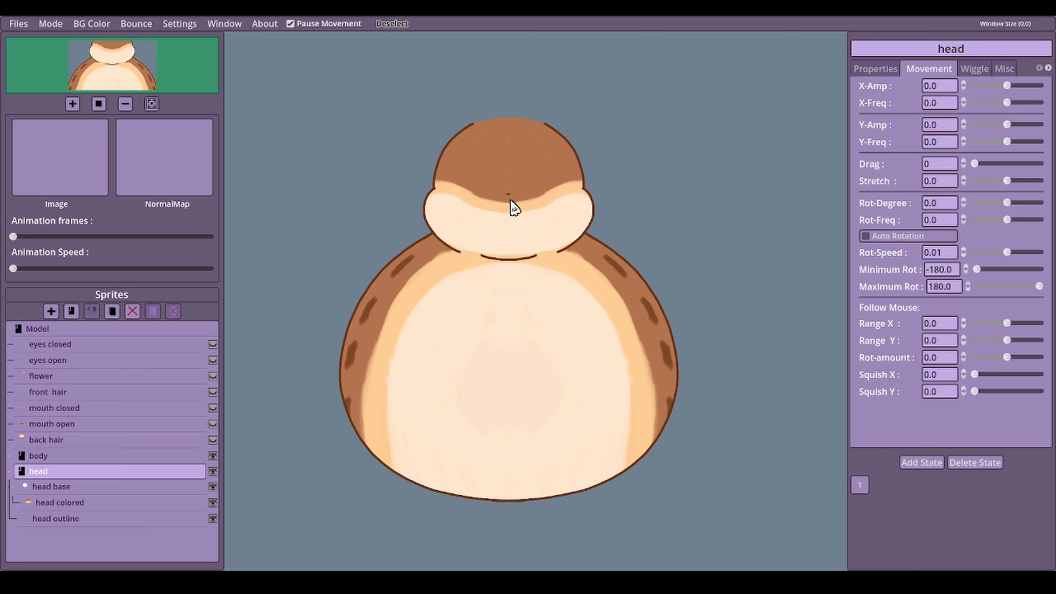
{"action": "left_click", "coordinate": [291, 24]}
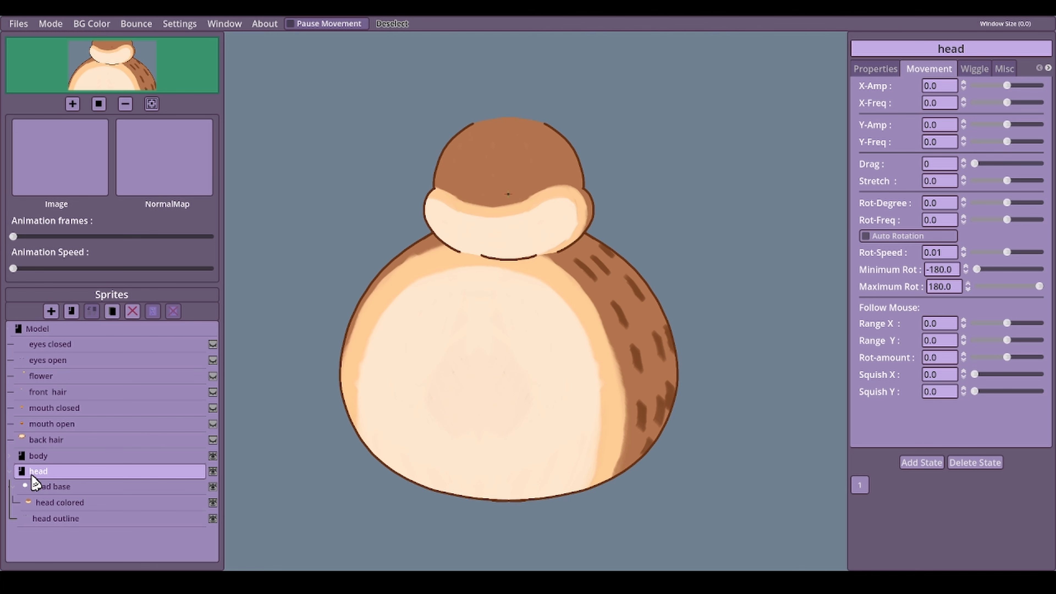
Set the head folder's follow-mouse Range X to 93.22 and Range Y to 42.37, and collapse the folder.
{"action": "left_click", "coordinate": [120, 502]}
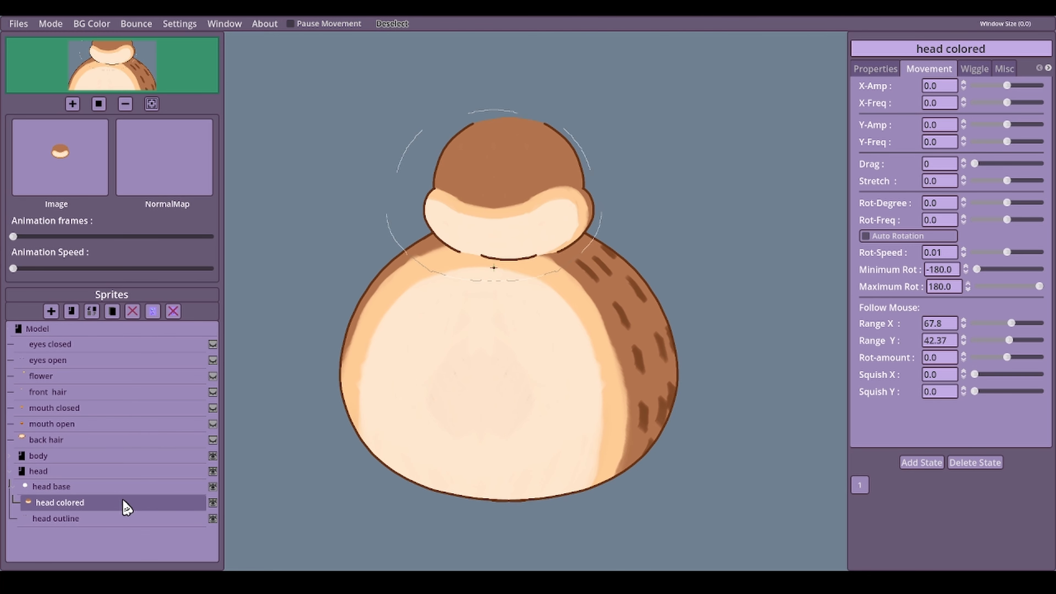
{"action": "left_click", "coordinate": [62, 471]}
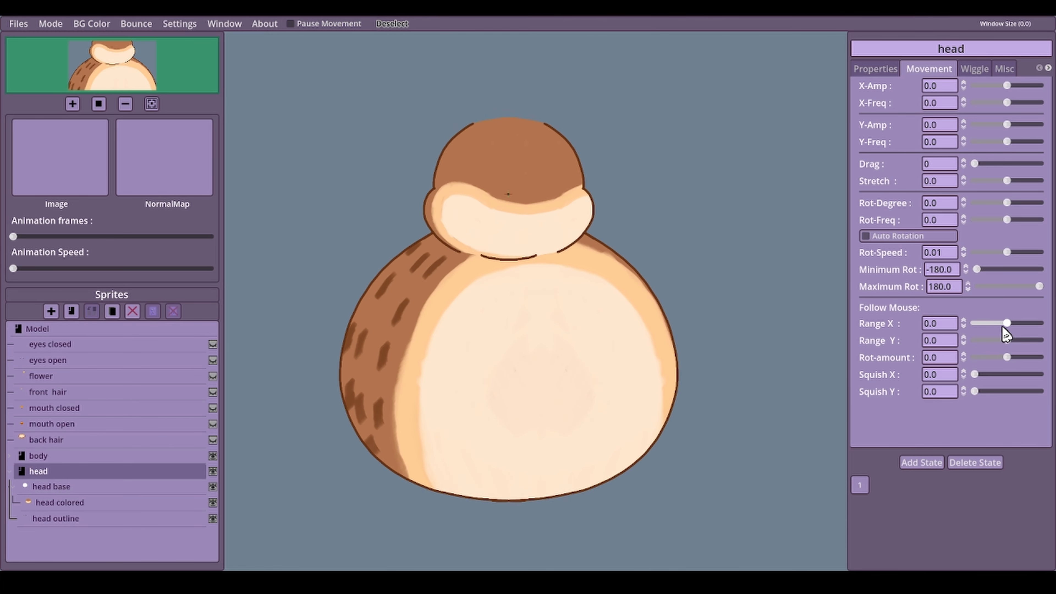
{"action": "left_click_drag", "start_coordinate": [1008, 325], "coordinate": [1013, 335]}
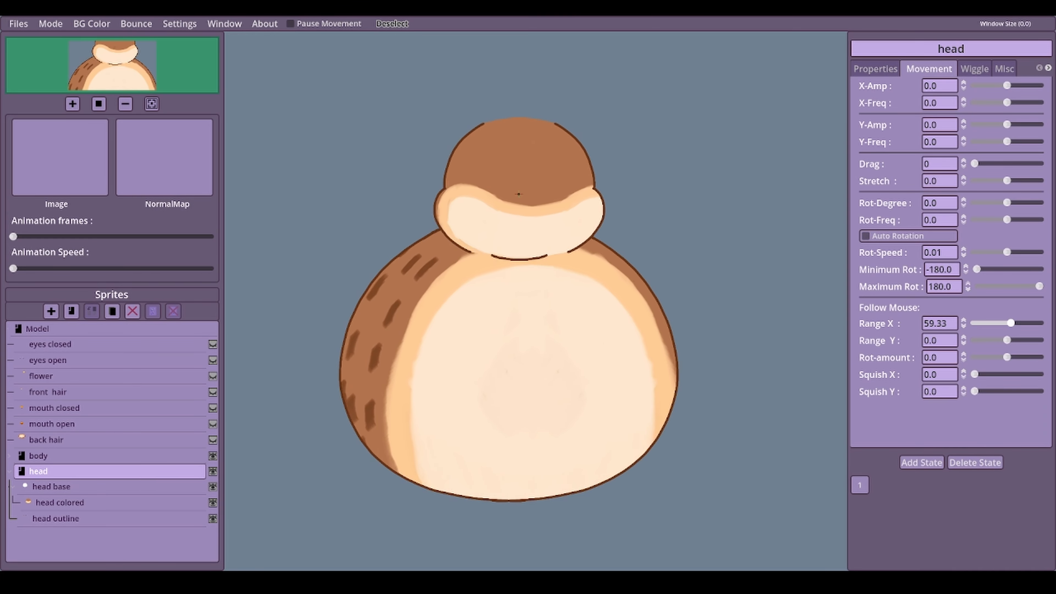
{"action": "left_click", "coordinate": [1013, 324]}
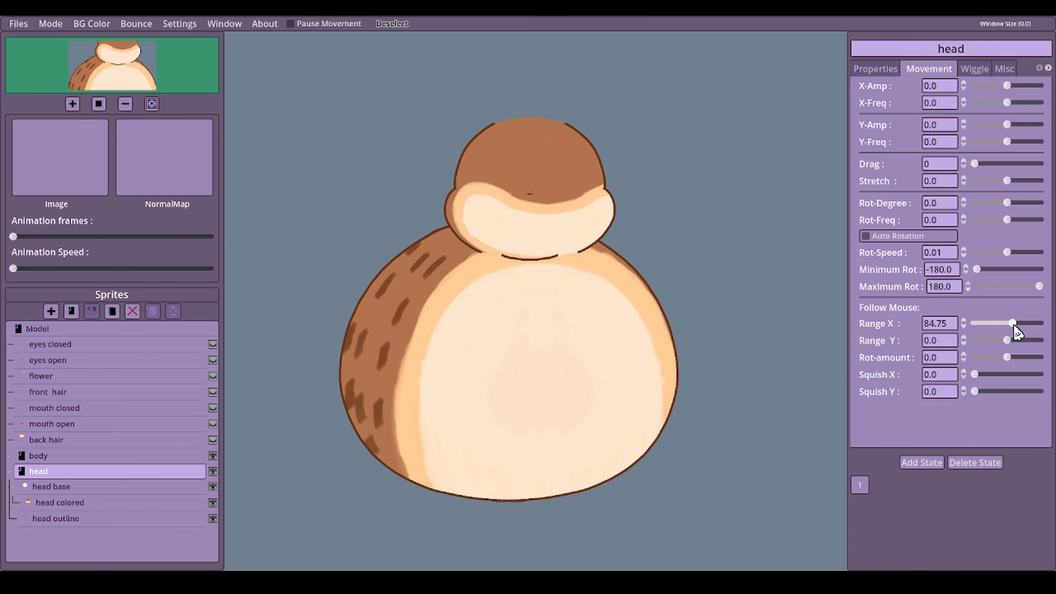
{"action": "left_click_drag", "start_coordinate": [1015, 326], "coordinate": [1012, 328]}
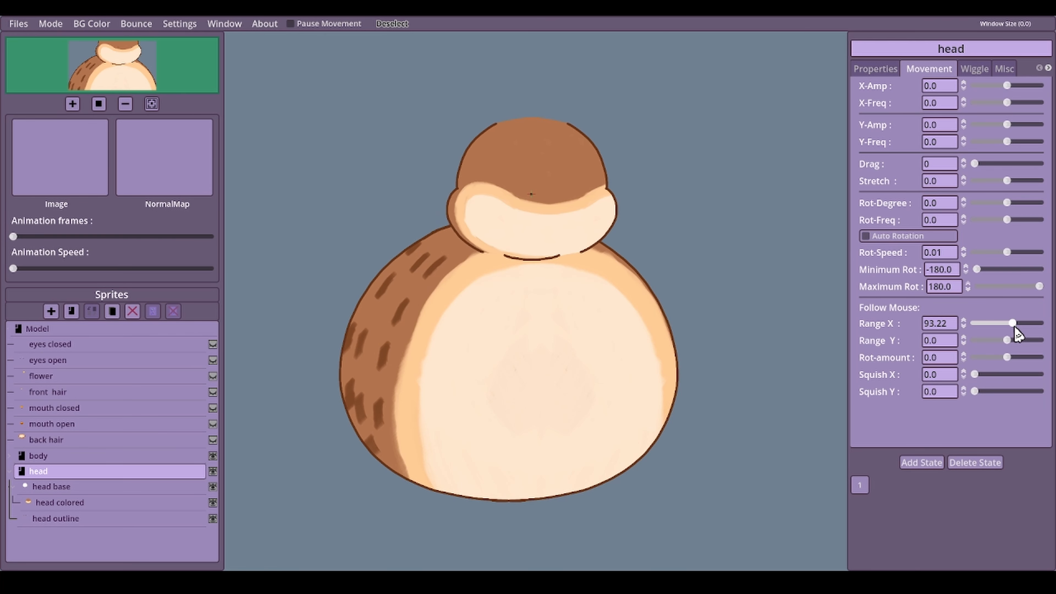
{"action": "mouse_move", "coordinate": [1013, 328]}
{"action": "left_mouse_down"}
{"action": "mouse_move", "coordinate": [984, 330]}
{"action": "mouse_move", "coordinate": [1042, 329]}
{"action": "mouse_move", "coordinate": [932, 342]}
{"action": "mouse_move", "coordinate": [1043, 331]}
{"action": "mouse_move", "coordinate": [1024, 336]}
{"action": "left_mouse_up"}
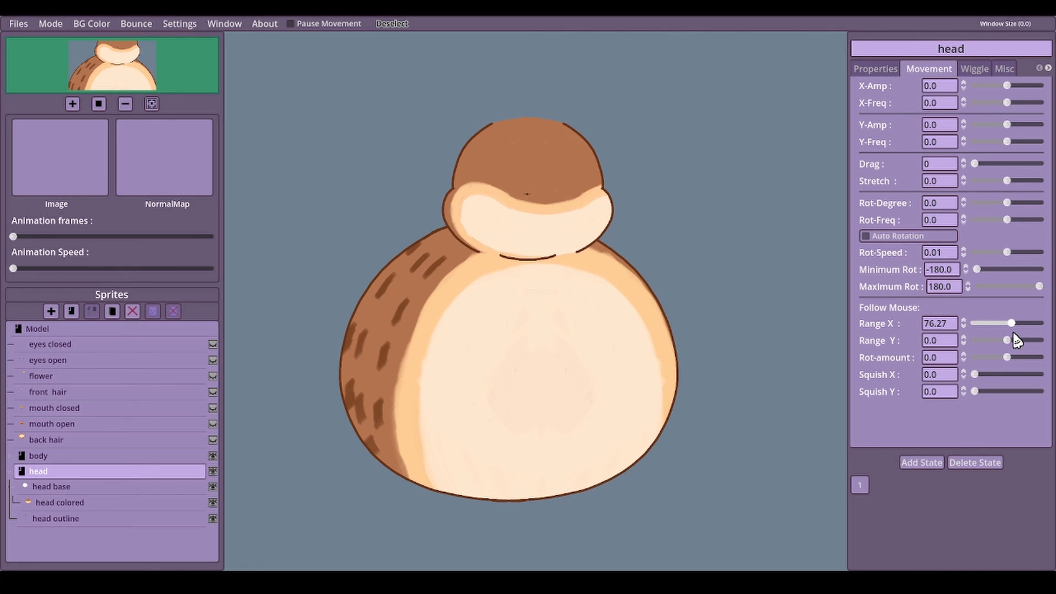
{"action": "left_click_drag", "start_coordinate": [1017, 341], "coordinate": [1018, 341]}
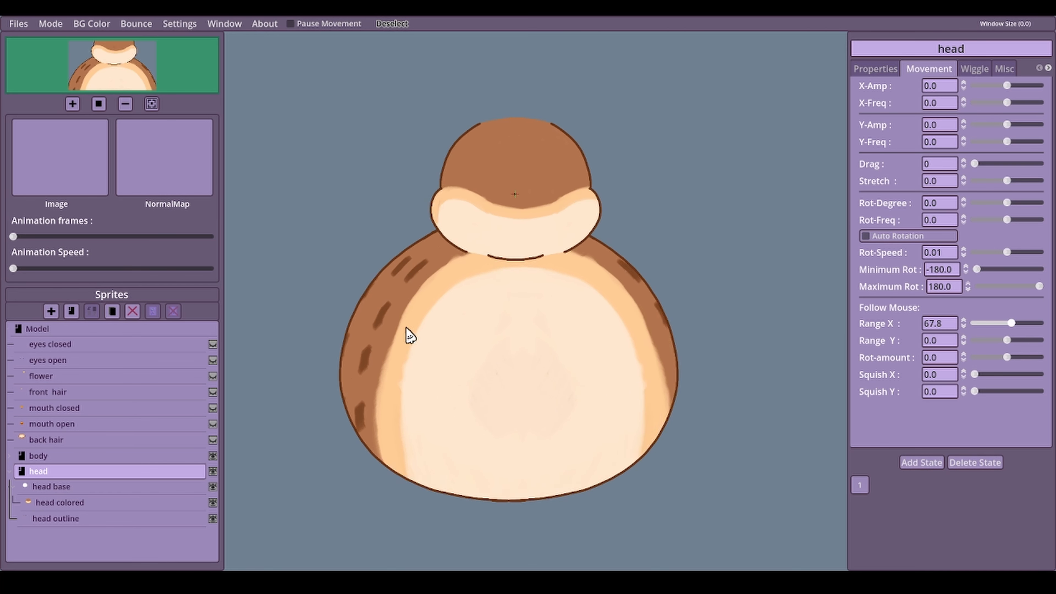
{"action": "left_click", "coordinate": [1014, 328]}
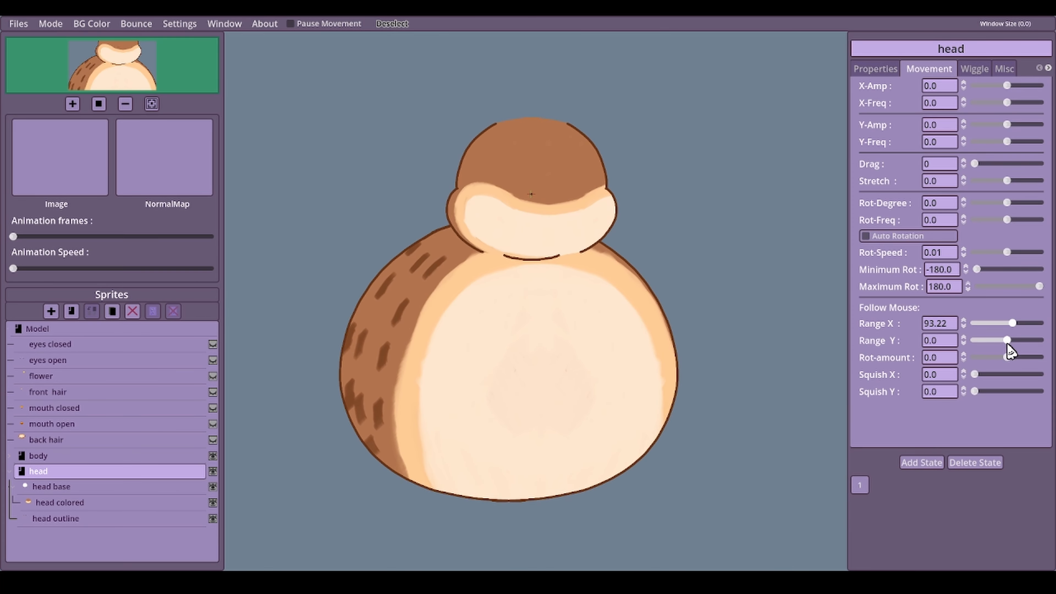
{"action": "left_click_drag", "start_coordinate": [1007, 340], "coordinate": [1005, 340]}
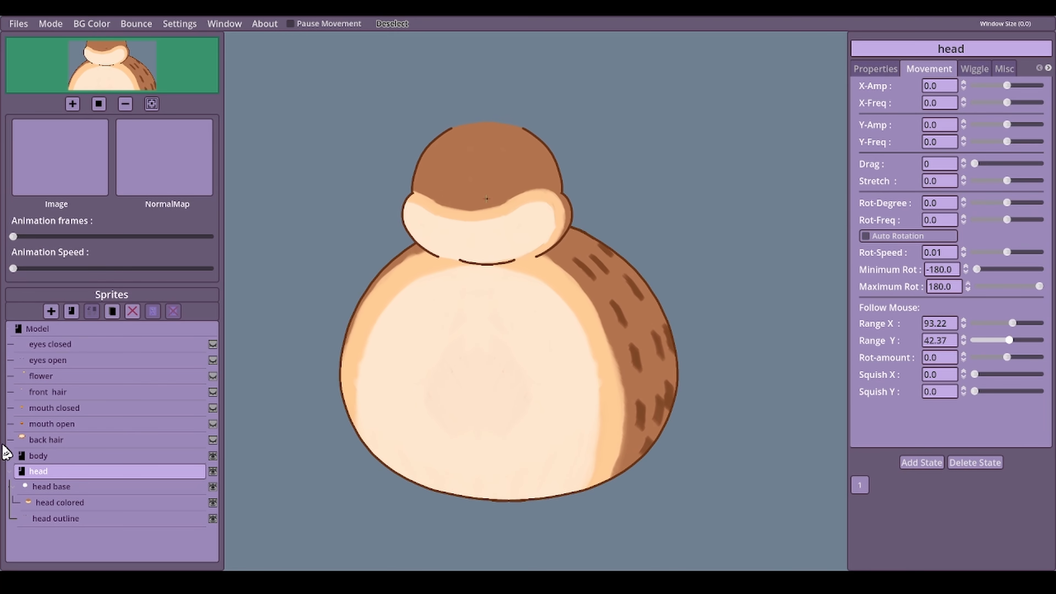
{"action": "left_click", "coordinate": [9, 471]}
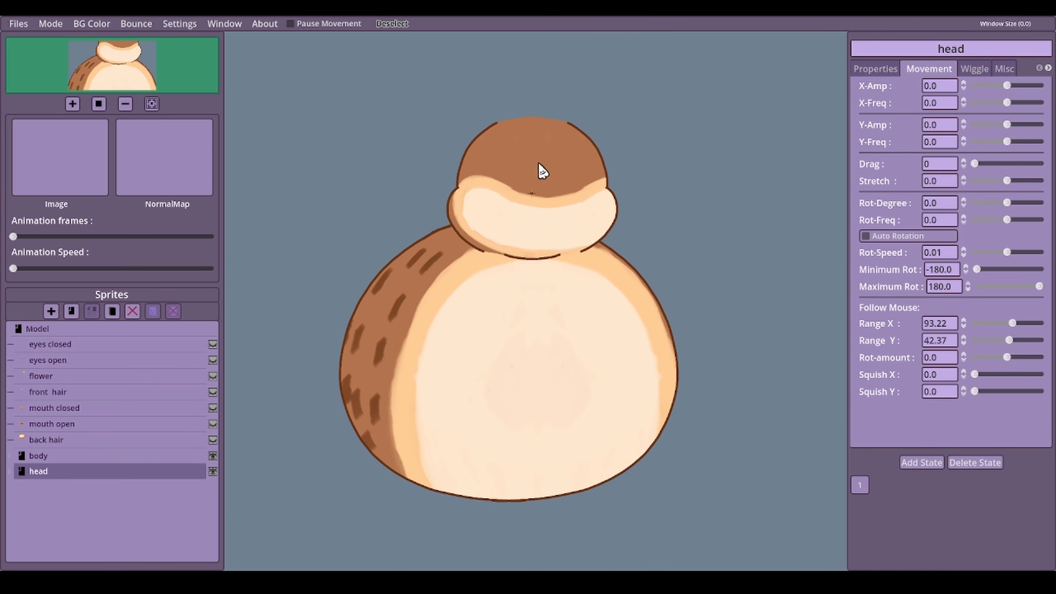
Add a new folder to the model with movement paused and rename it Face.
{"action": "left_click", "coordinate": [291, 24]}
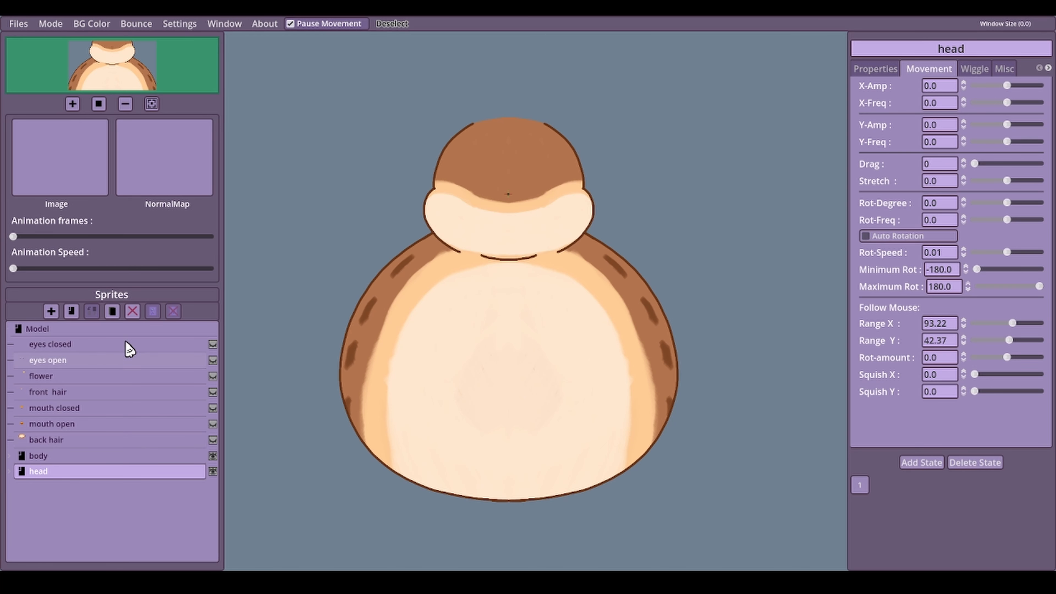
{"action": "left_click", "coordinate": [71, 311]}
{"action": "left_click", "coordinate": [45, 489]}
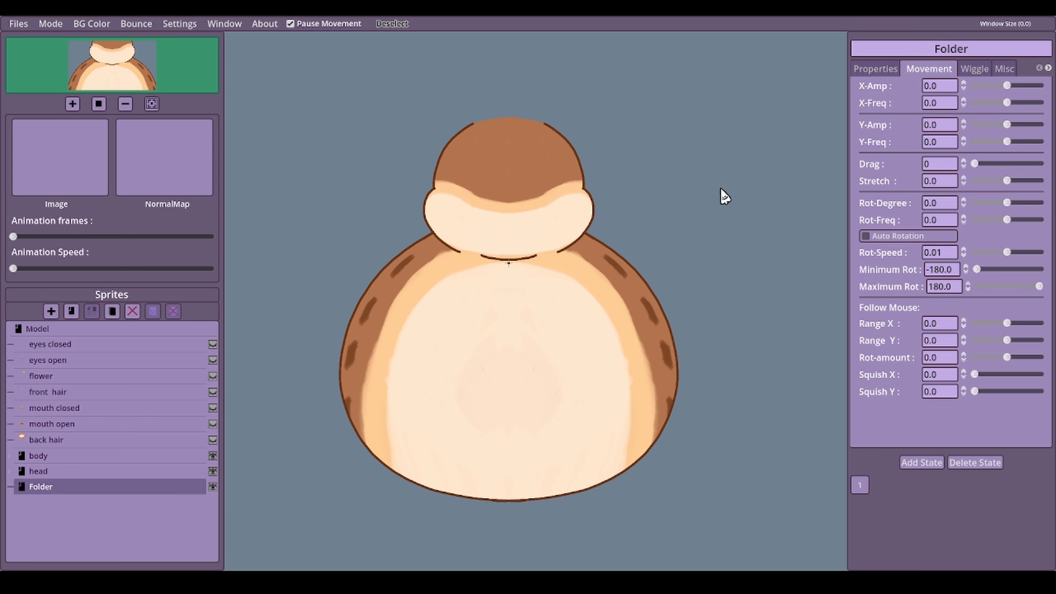
{"action": "left_click", "coordinate": [980, 46]}
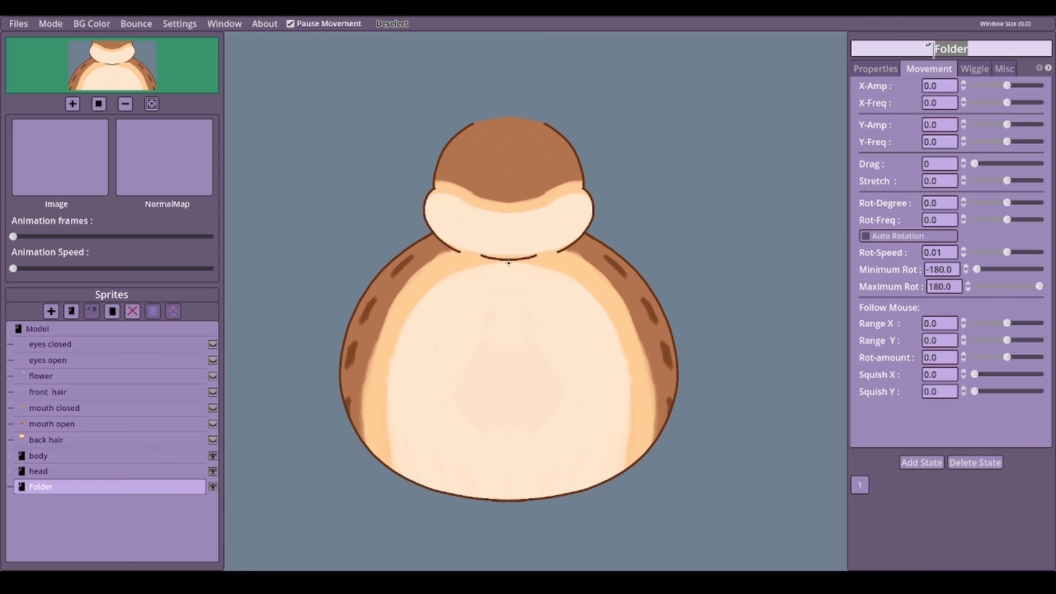
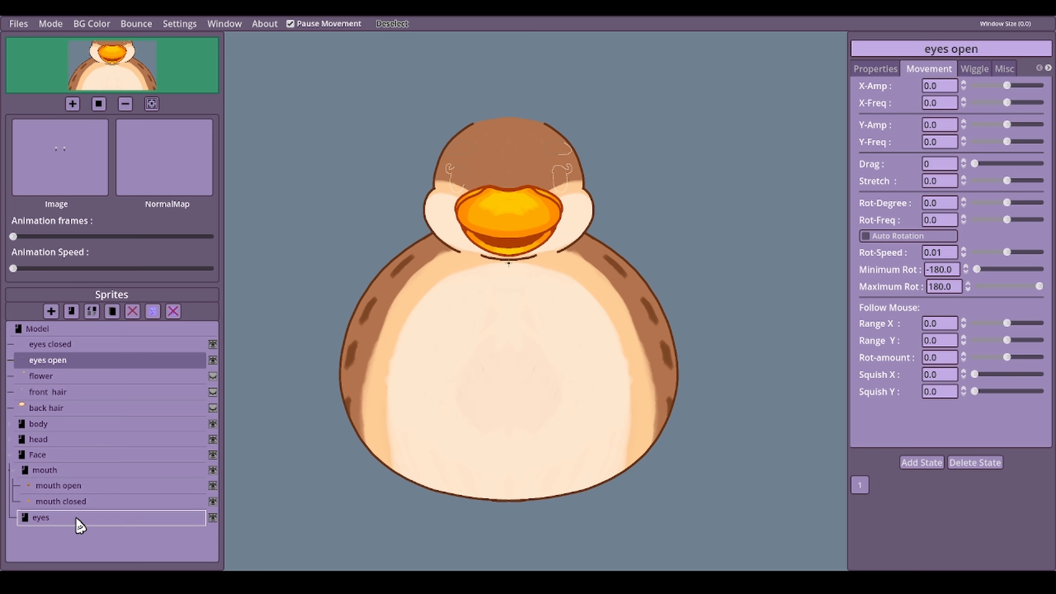
Move the eyes closed sprite into the eyes folder and place that folder's pivot midway between the eyes.
{"action": "left_click_drag", "start_coordinate": [101, 348], "coordinate": [75, 512]}
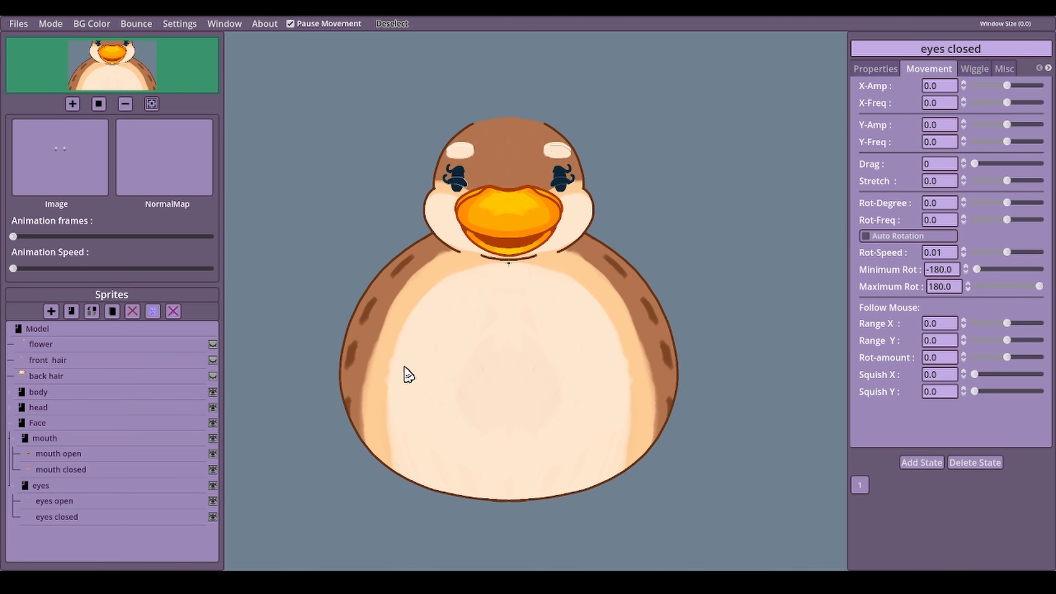
{"action": "left_click", "coordinate": [41, 486]}
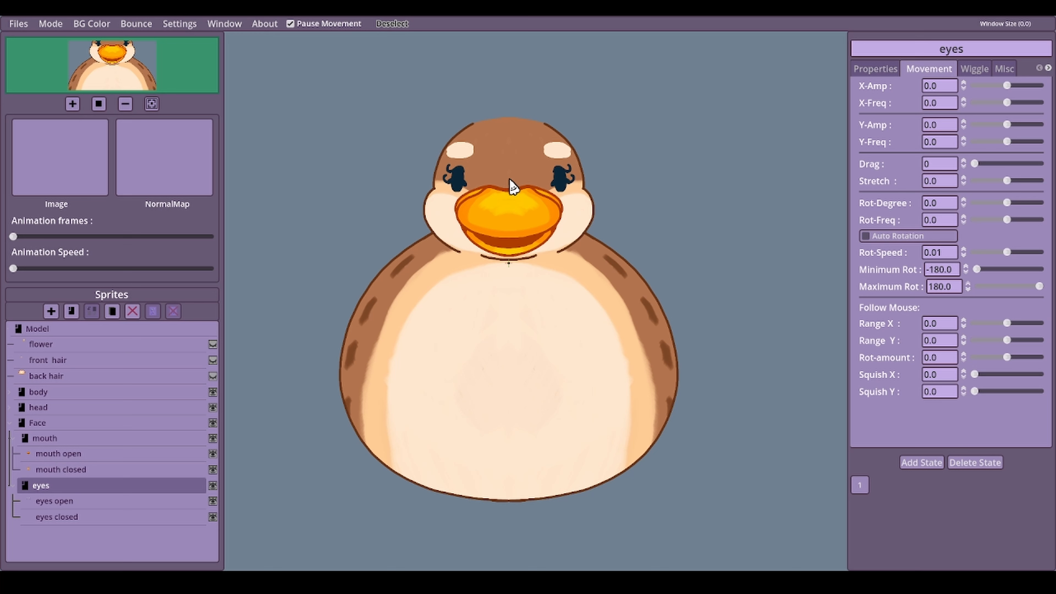
{"action": "left_click", "coordinate": [509, 180], "text": "ctrl"}
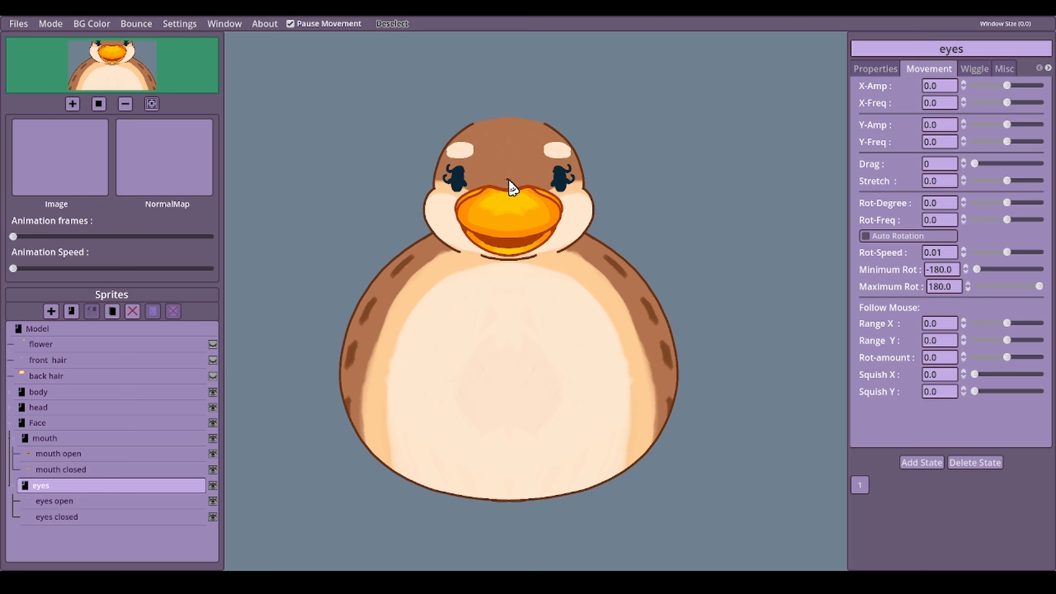
Place the mouth folder's pivot at the centre of the beak and collapse the Face folder.
{"action": "left_click", "coordinate": [70, 440]}
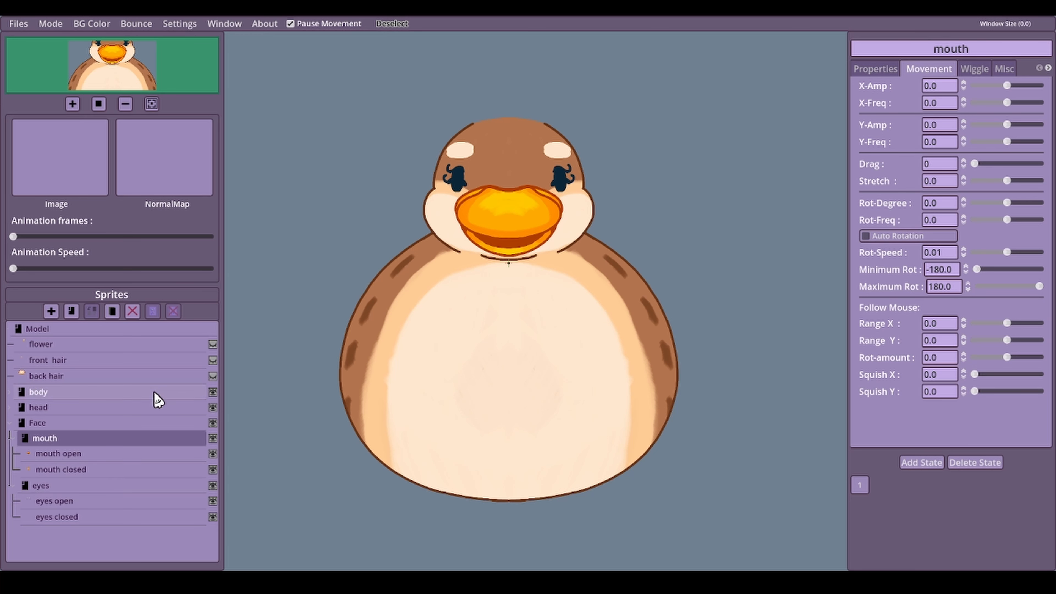
{"action": "left_click", "coordinate": [509, 212], "text": "ctrl"}
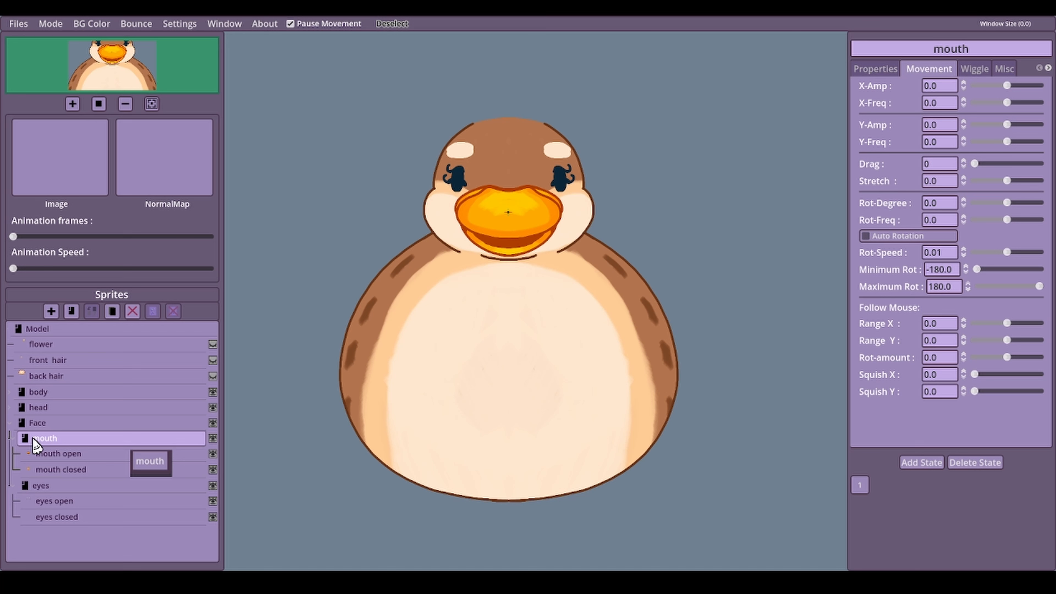
{"action": "left_click", "coordinate": [11, 423]}
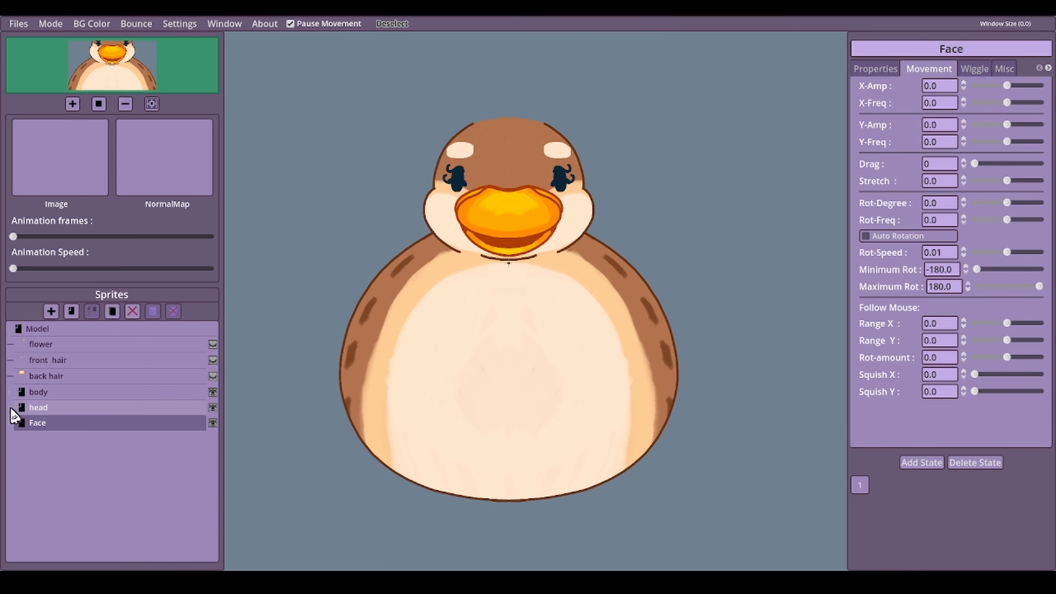
Nest the Face folder inside the head folder, briefly resume movement to test it, and pause movement again.
{"action": "left_click", "coordinate": [10, 407]}
{"action": "left_click_drag", "start_coordinate": [58, 414], "coordinate": [62, 415]}
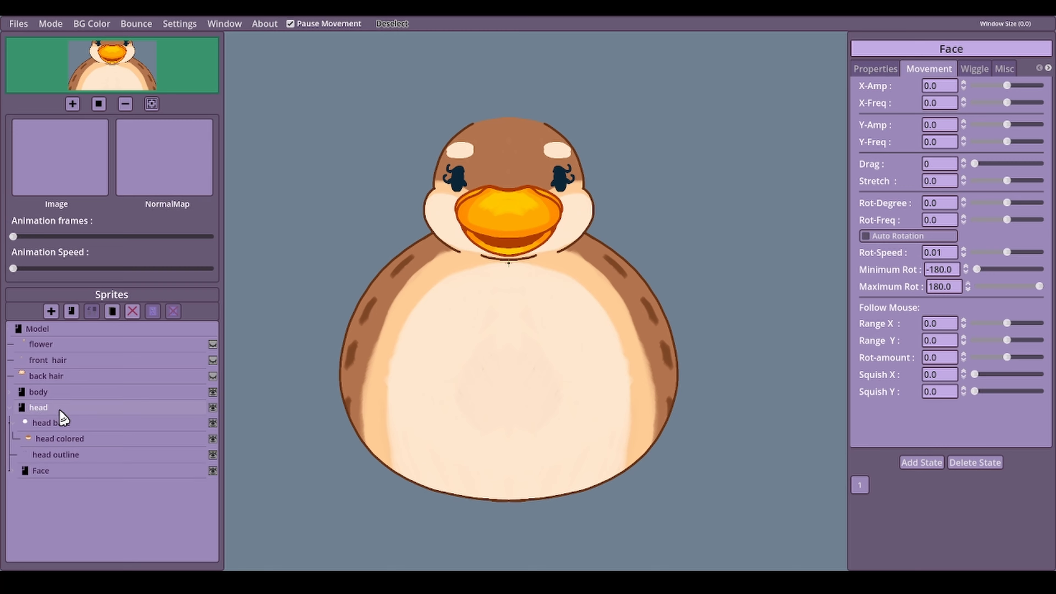
{"action": "left_click", "coordinate": [290, 24]}
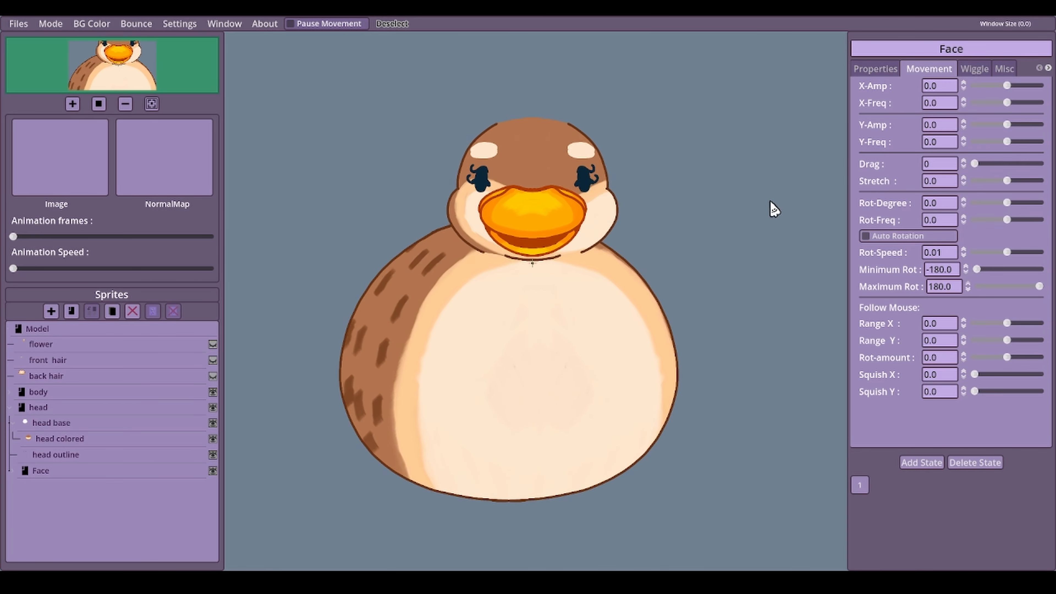
{"action": "left_click", "coordinate": [293, 25]}
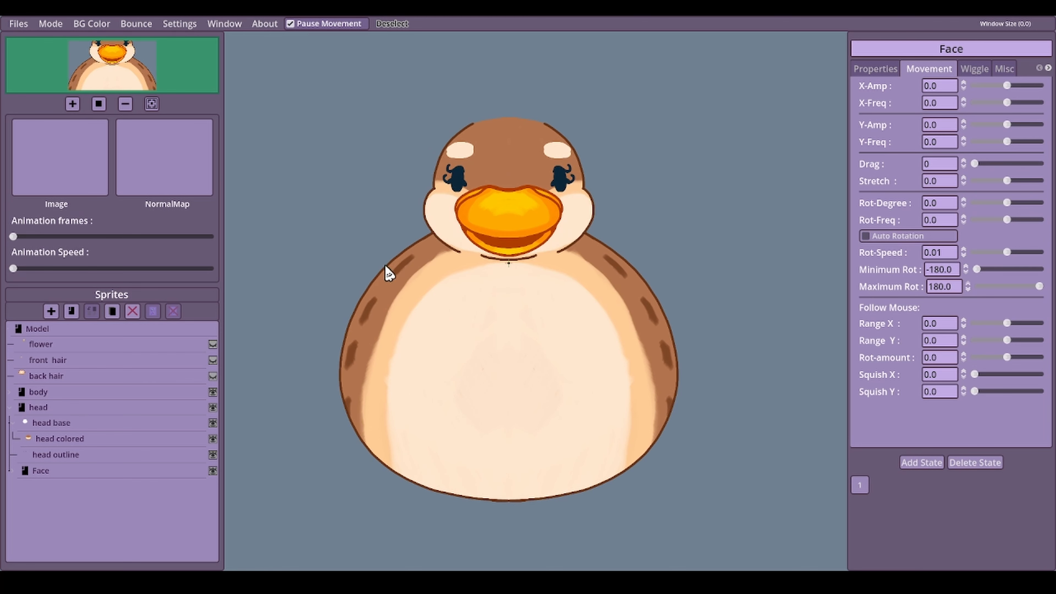
Expand the Face folder and show the properties of the mouth closed sprite.
{"action": "left_click", "coordinate": [14, 472]}
{"action": "scroll", "coordinate": [62, 480], "scroll_direction": "down", "scroll_amount": 1}
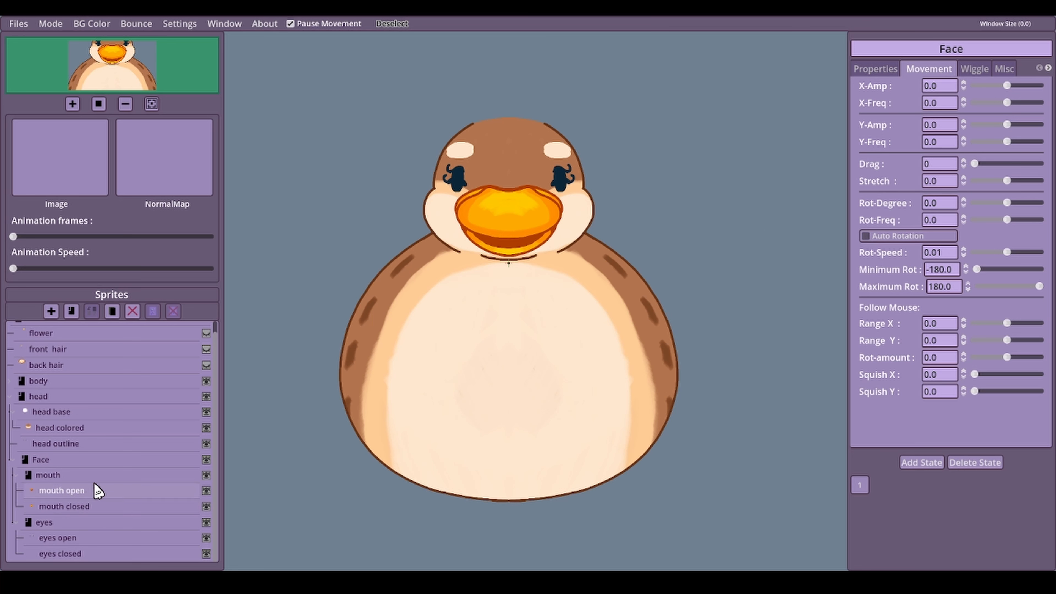
{"action": "left_click", "coordinate": [91, 495]}
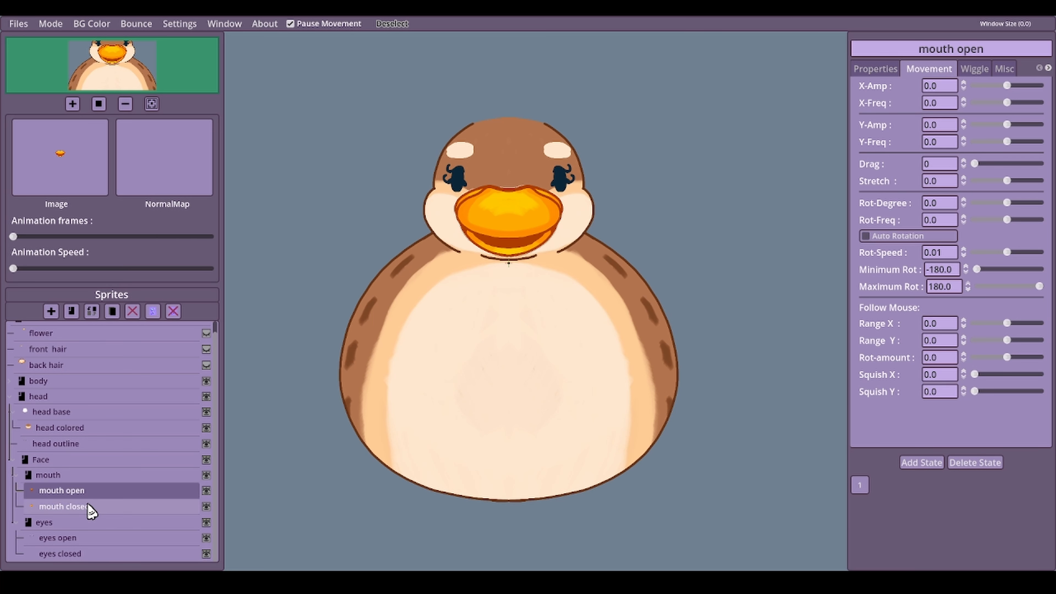
{"action": "left_click", "coordinate": [89, 508]}
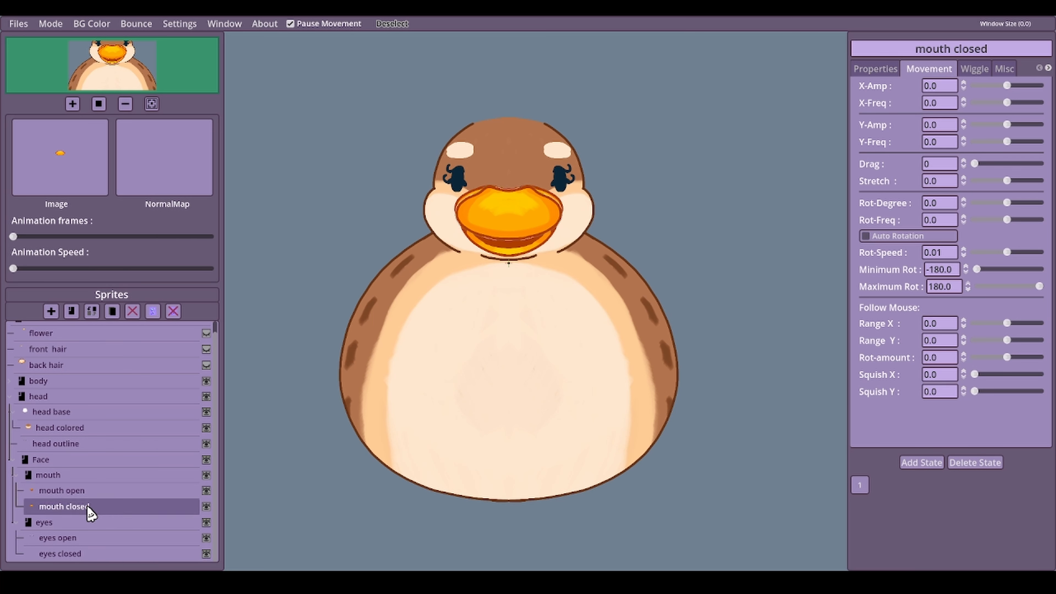
{"action": "left_click", "coordinate": [885, 71]}
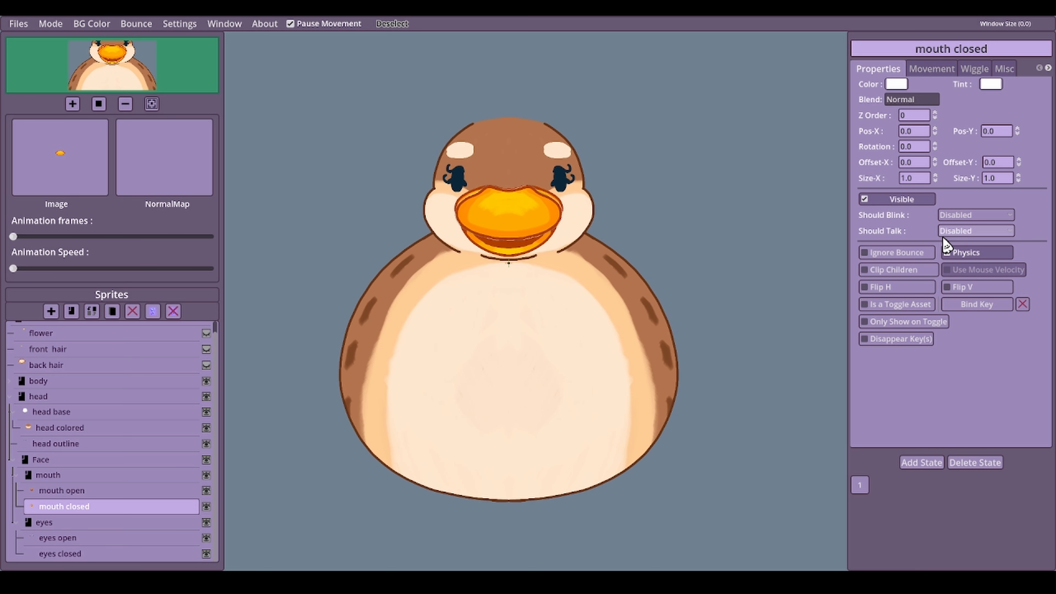
{"action": "left_click", "coordinate": [945, 250]}
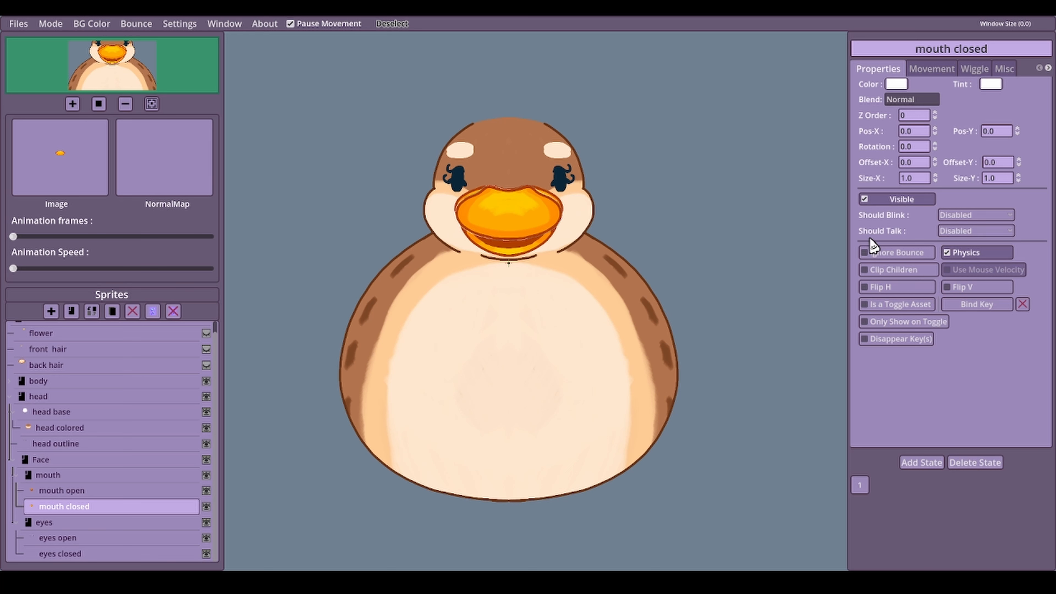
Set the mouth open sprite's Should Talk option to Mouth Closed.
{"action": "left_click", "coordinate": [82, 492]}
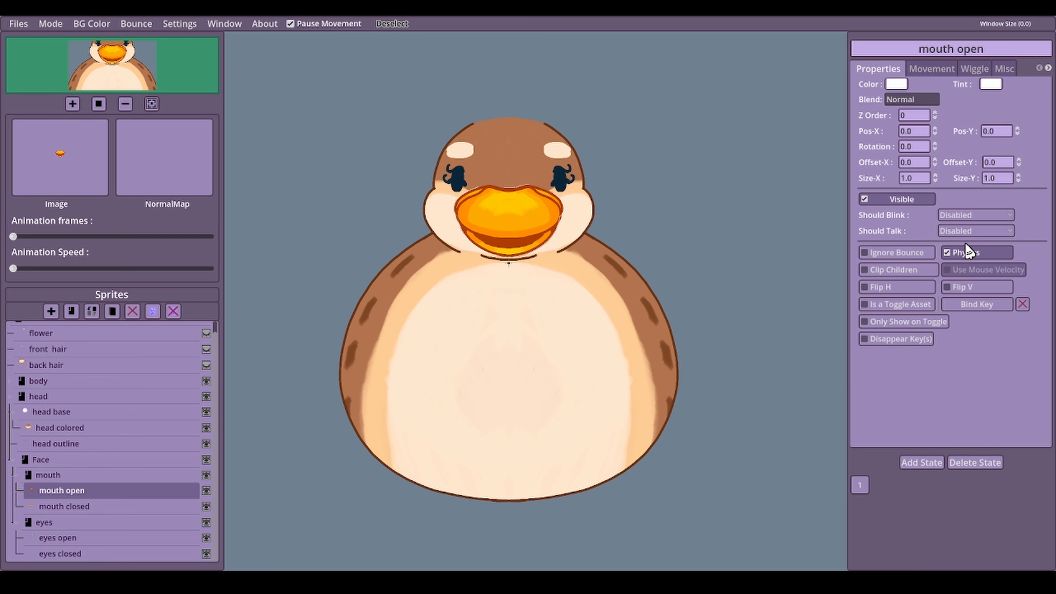
{"action": "left_click", "coordinate": [966, 232]}
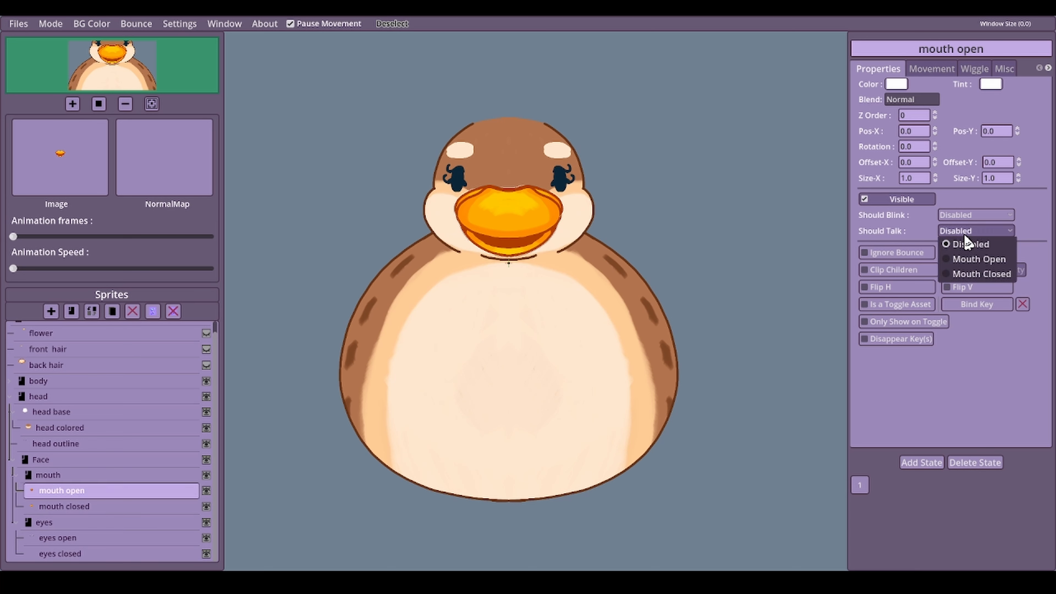
{"action": "left_click", "coordinate": [984, 275]}
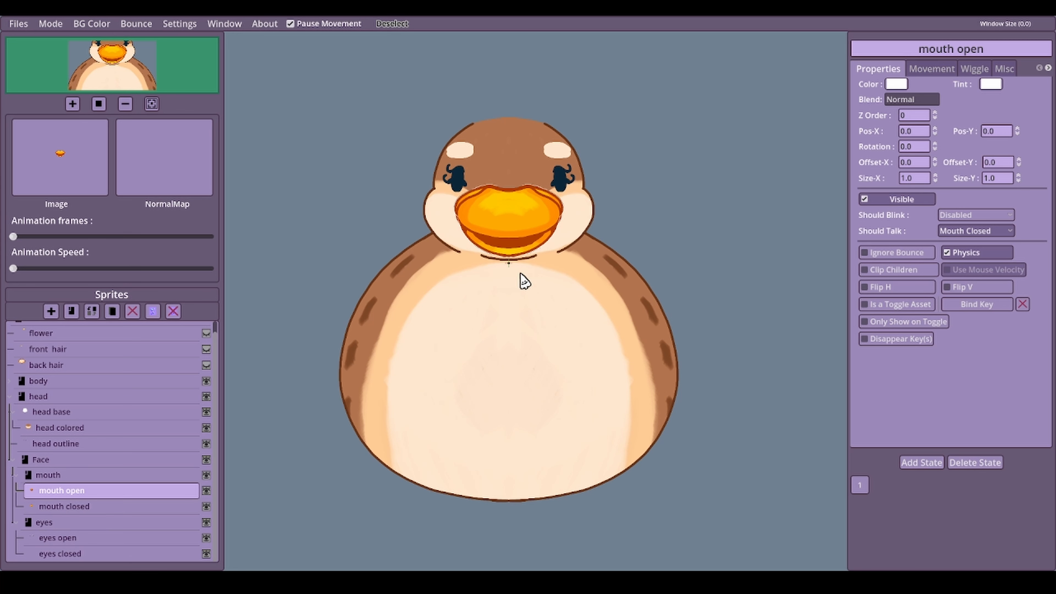
Set the mouth closed sprite's Should Talk option to Mouth Closed.
{"action": "left_click", "coordinate": [72, 510]}
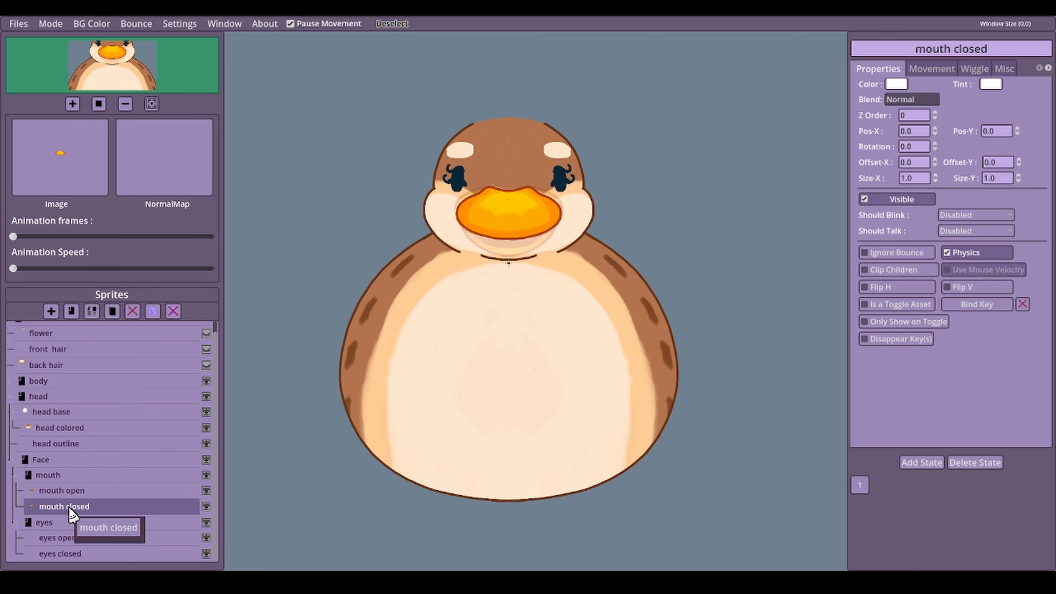
{"action": "left_click", "coordinate": [959, 231]}
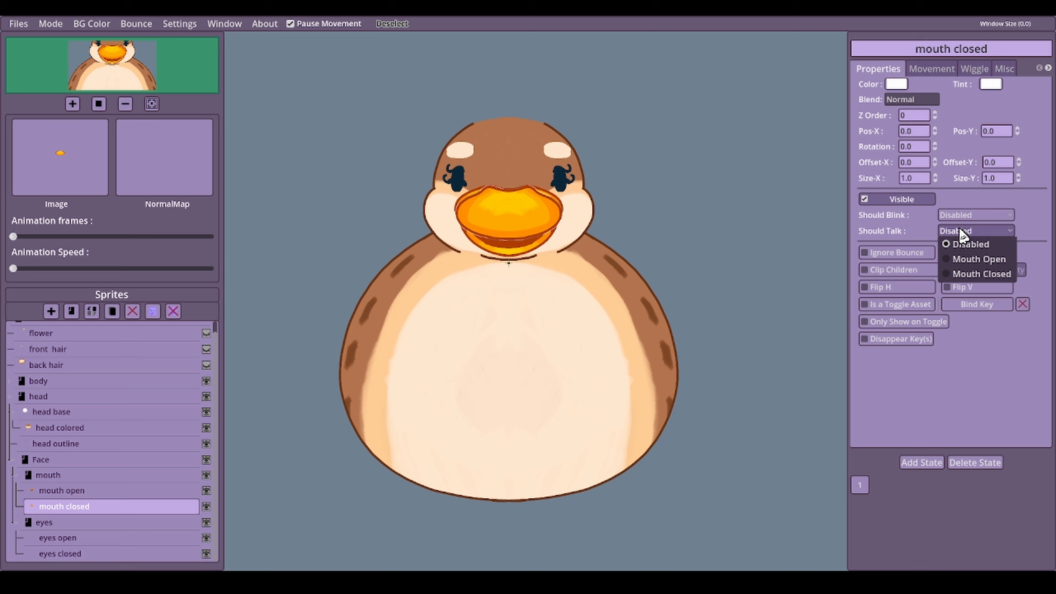
{"action": "left_click", "coordinate": [970, 273]}
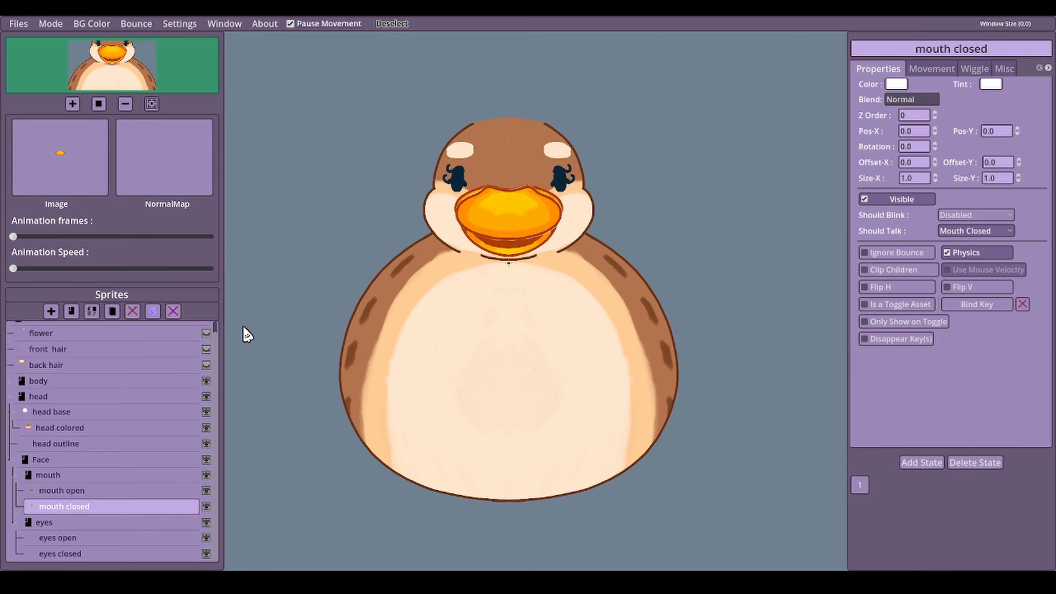
Set the mouth open sprite's Should Talk option to Mouth Open.
{"action": "left_click", "coordinate": [86, 497]}
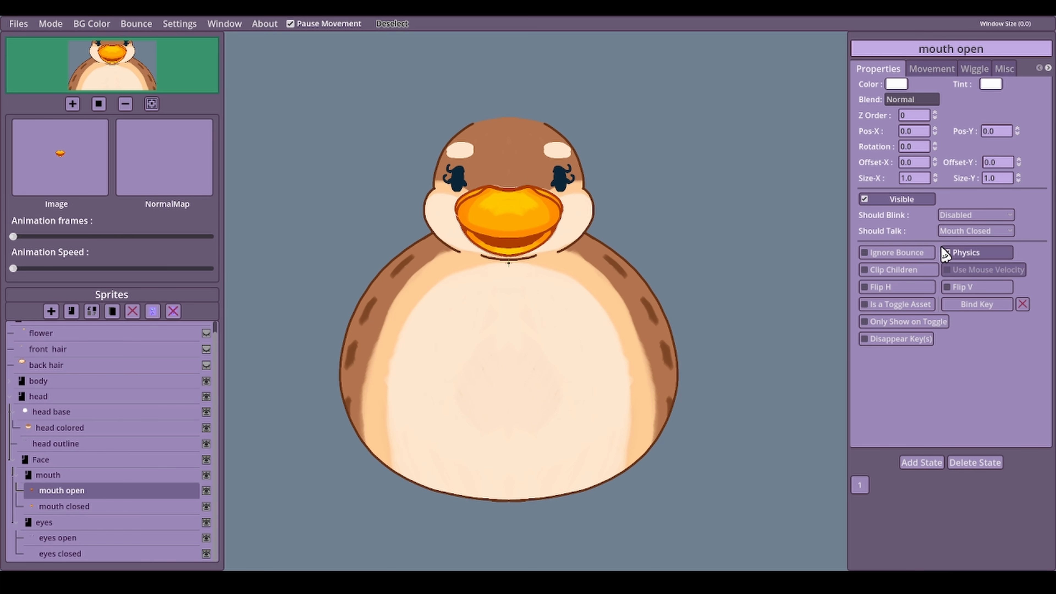
{"action": "left_click", "coordinate": [965, 231]}
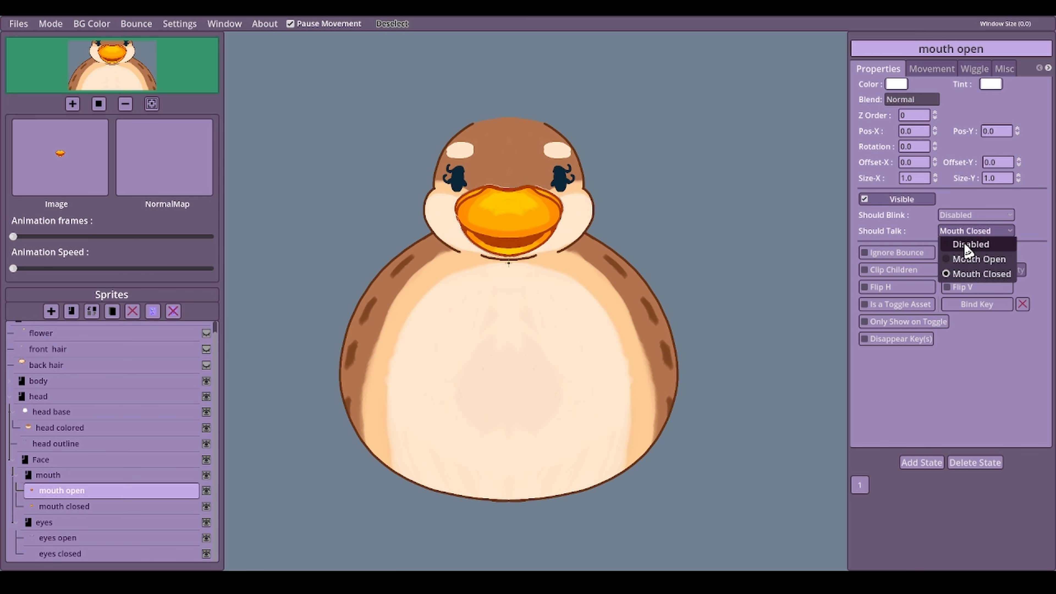
{"action": "left_click", "coordinate": [966, 261]}
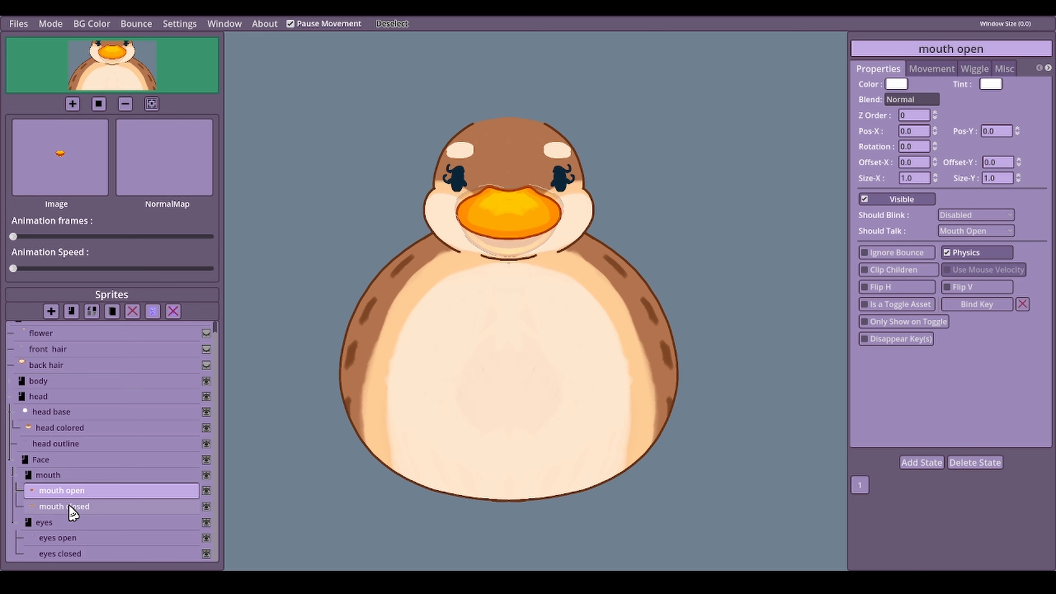
Set the eyes open sprite's Should Blink option to Eye Open.
{"action": "left_click", "coordinate": [59, 537]}
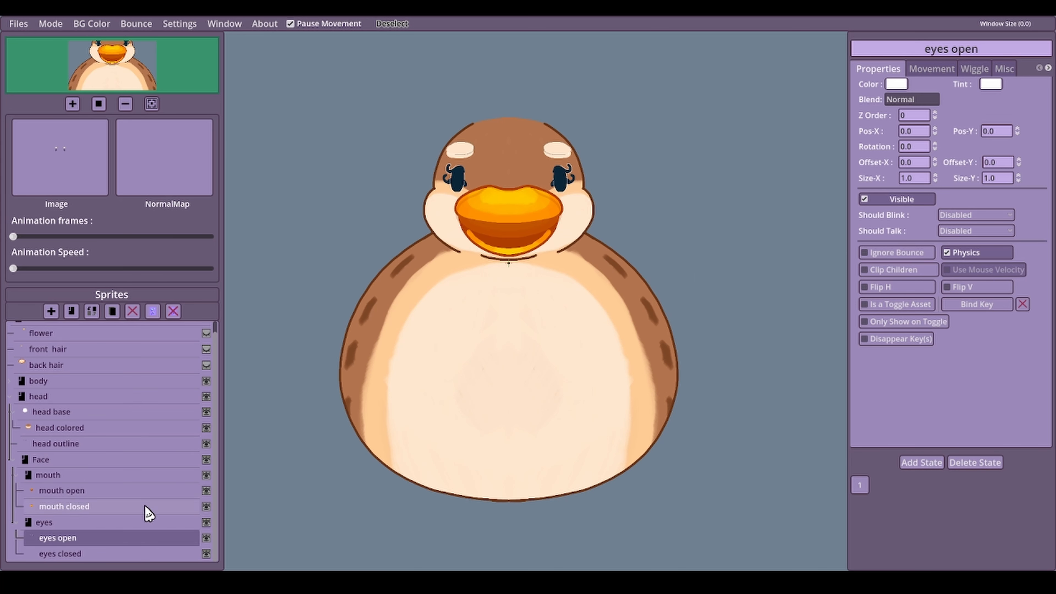
{"action": "left_click", "coordinate": [975, 218]}
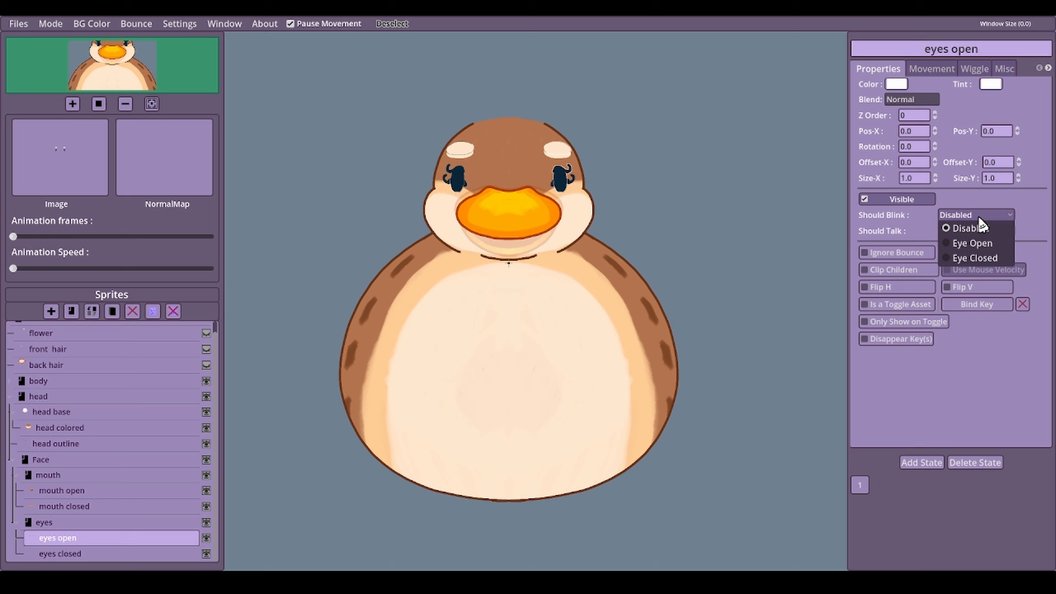
{"action": "left_click", "coordinate": [989, 257]}
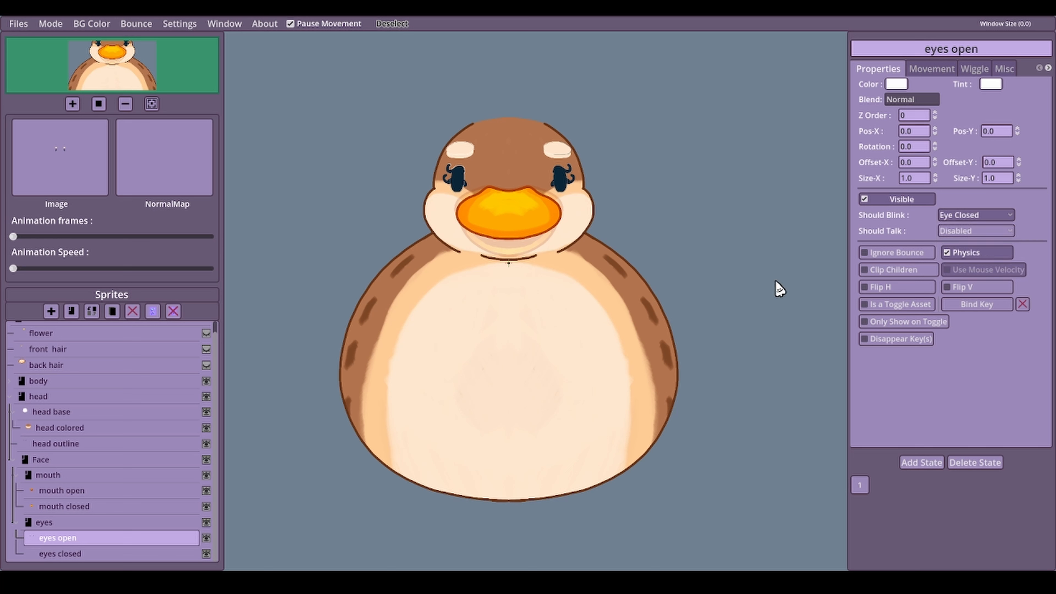
{"action": "left_click", "coordinate": [975, 215]}
{"action": "left_click", "coordinate": [985, 245]}
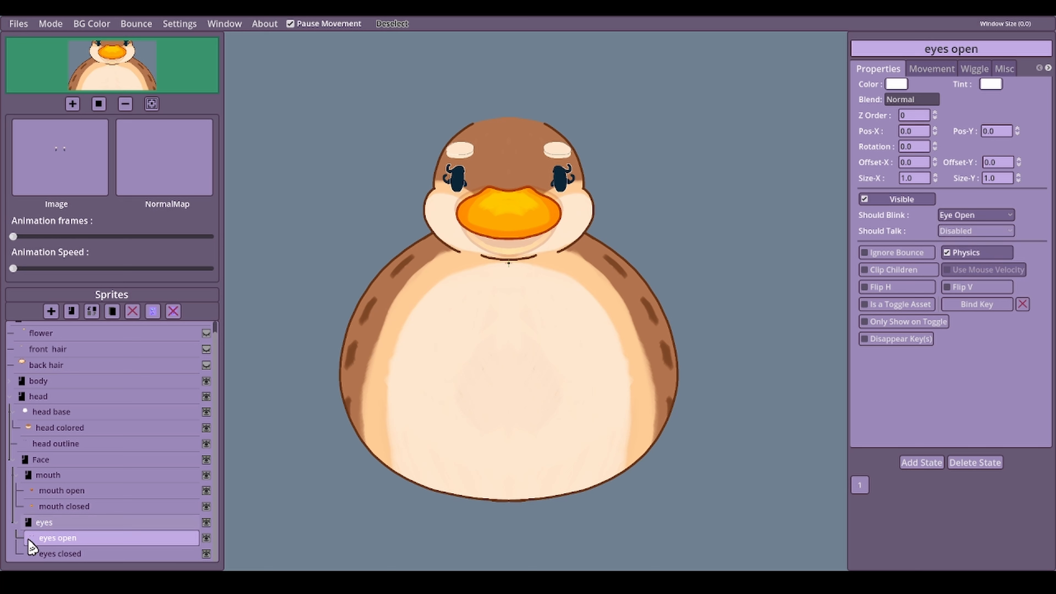
Set the eyes closed sprite's Should Blink option to Eye Closed.
{"action": "left_click", "coordinate": [62, 556]}
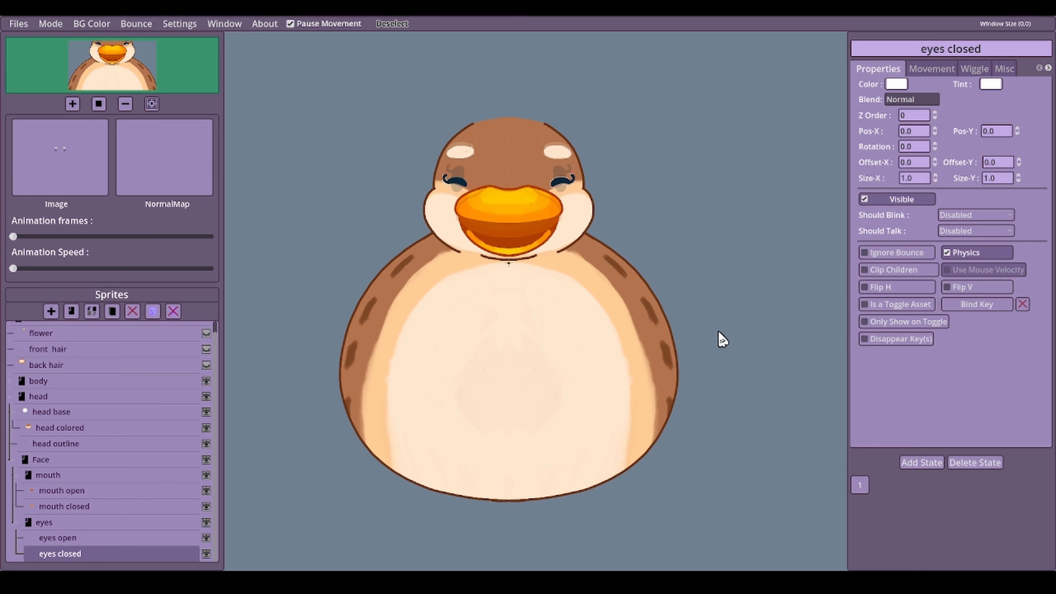
{"action": "left_click", "coordinate": [981, 216]}
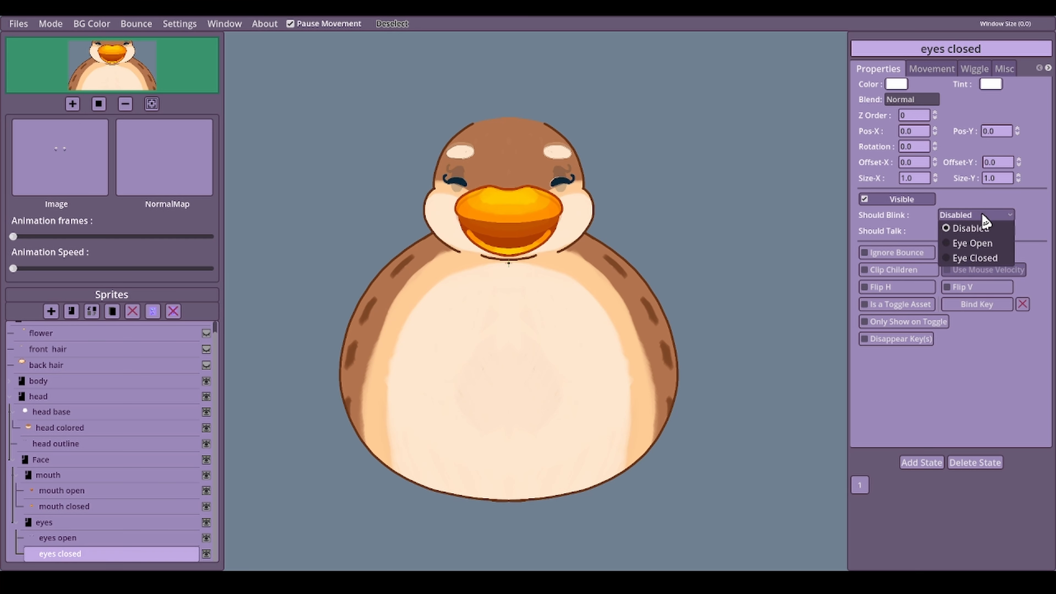
{"action": "left_click", "coordinate": [988, 261]}
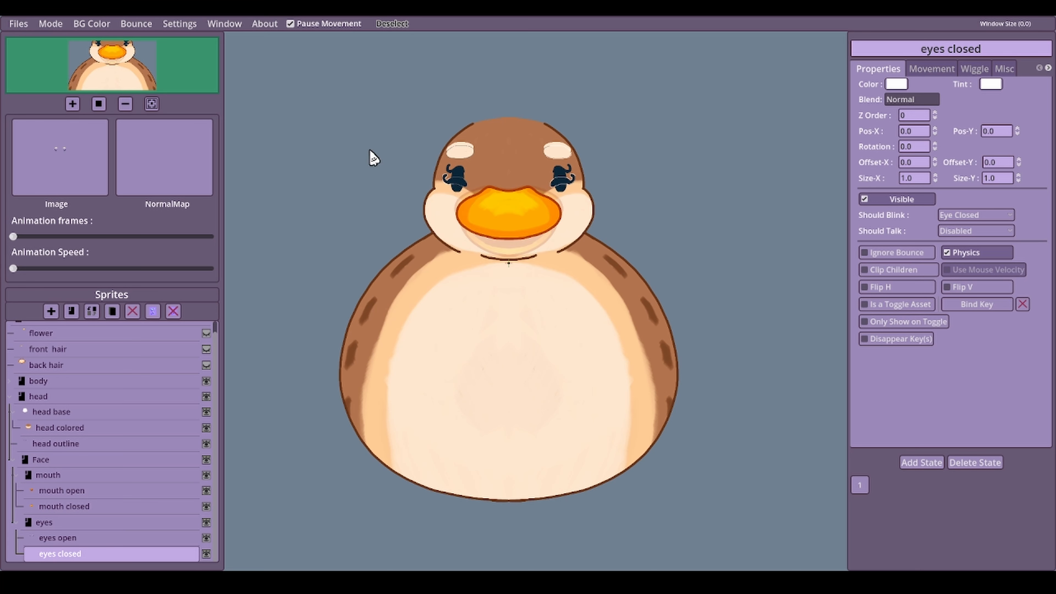
Preview the duck's talking, blinking and mouse-following in PNGTube mode, and return to Editor mode.
{"action": "left_click", "coordinate": [84, 525]}
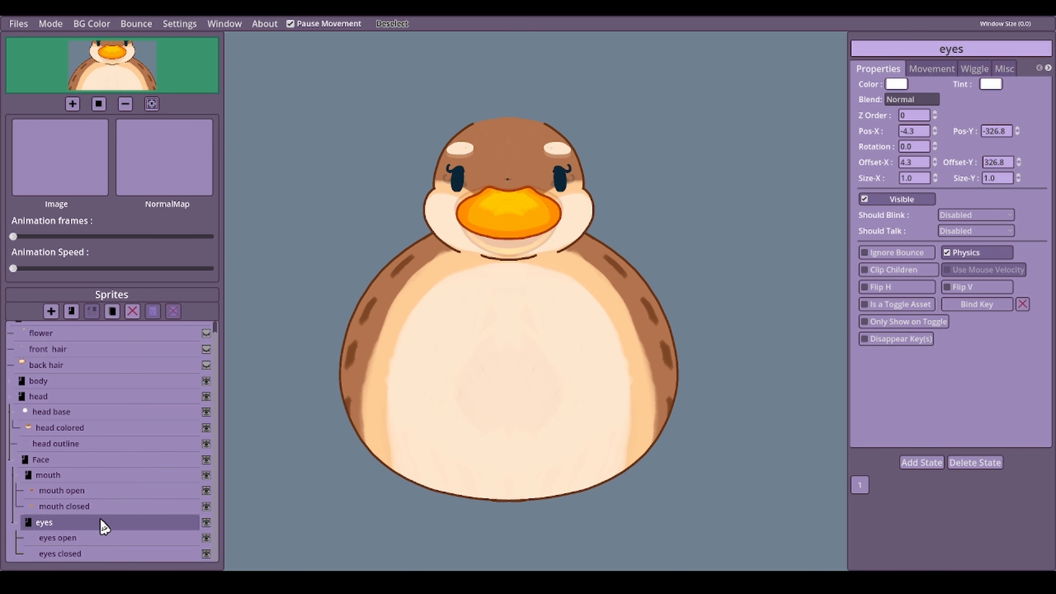
{"action": "left_click", "coordinate": [50, 23]}
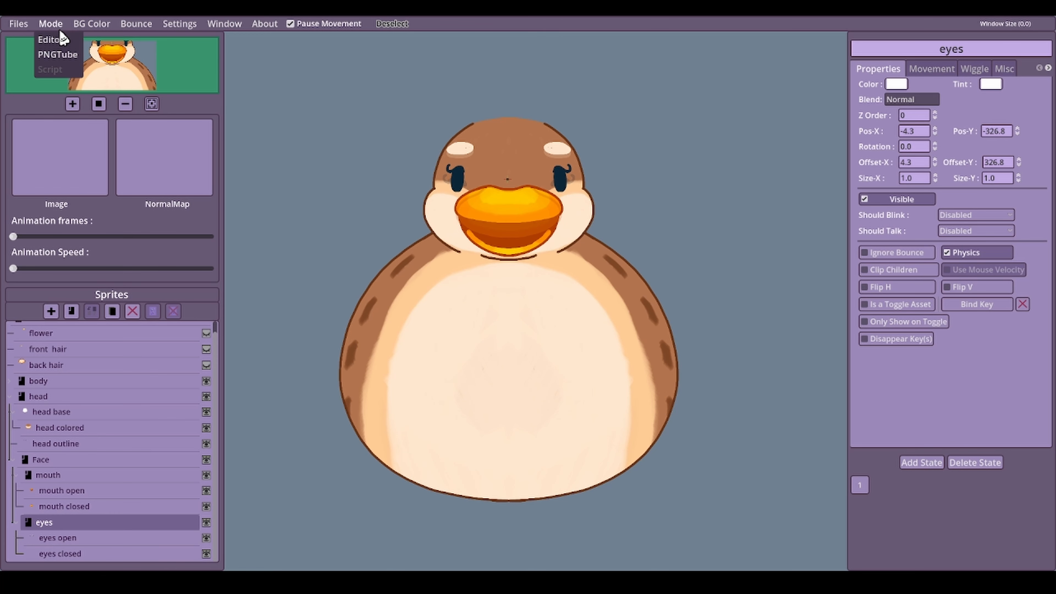
{"action": "left_click", "coordinate": [68, 54]}
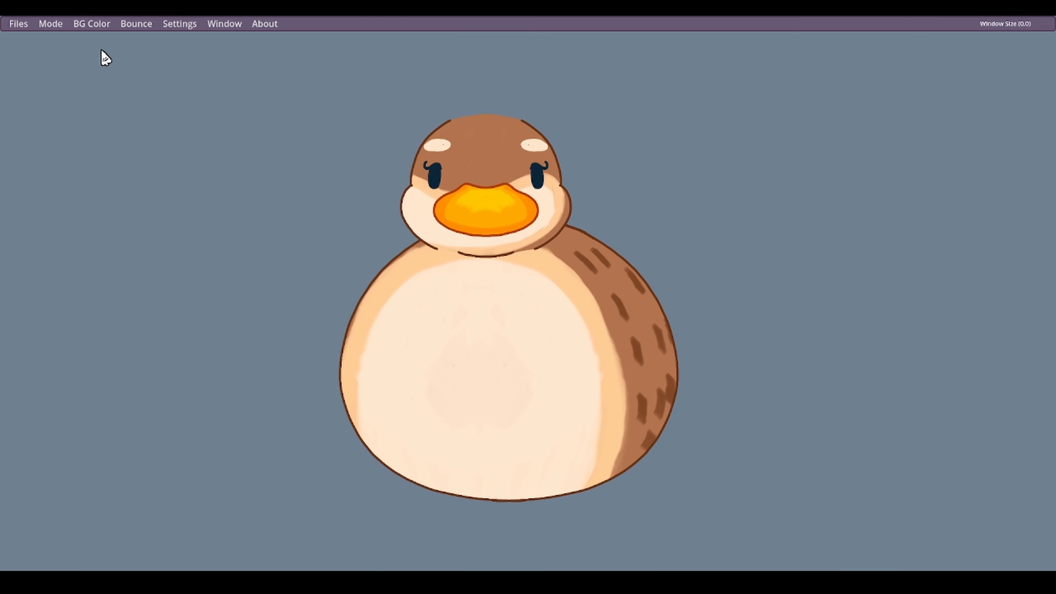
{"action": "left_click", "coordinate": [50, 26]}
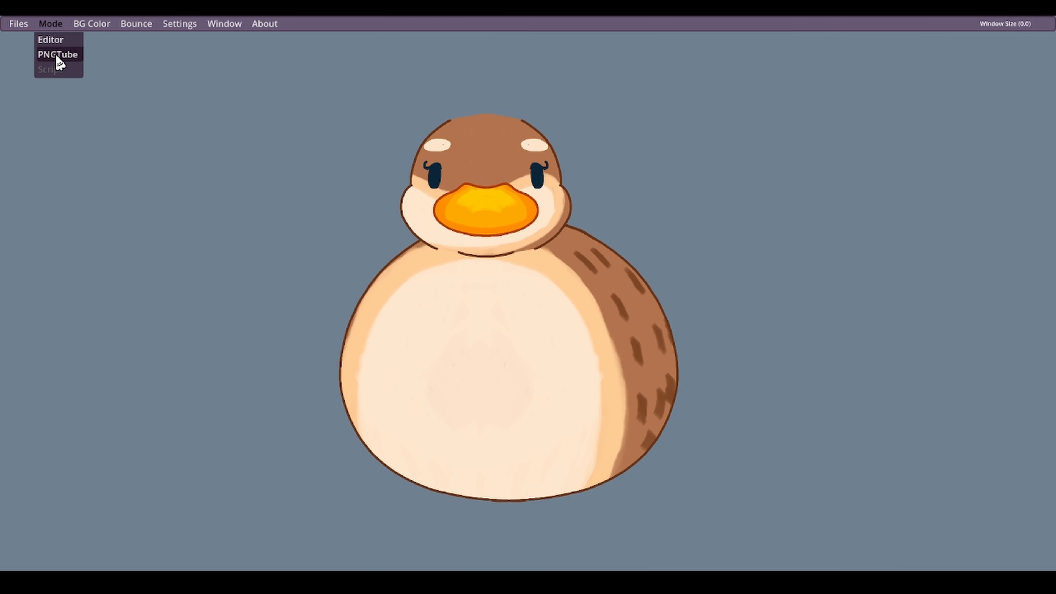
{"action": "left_click", "coordinate": [57, 41]}
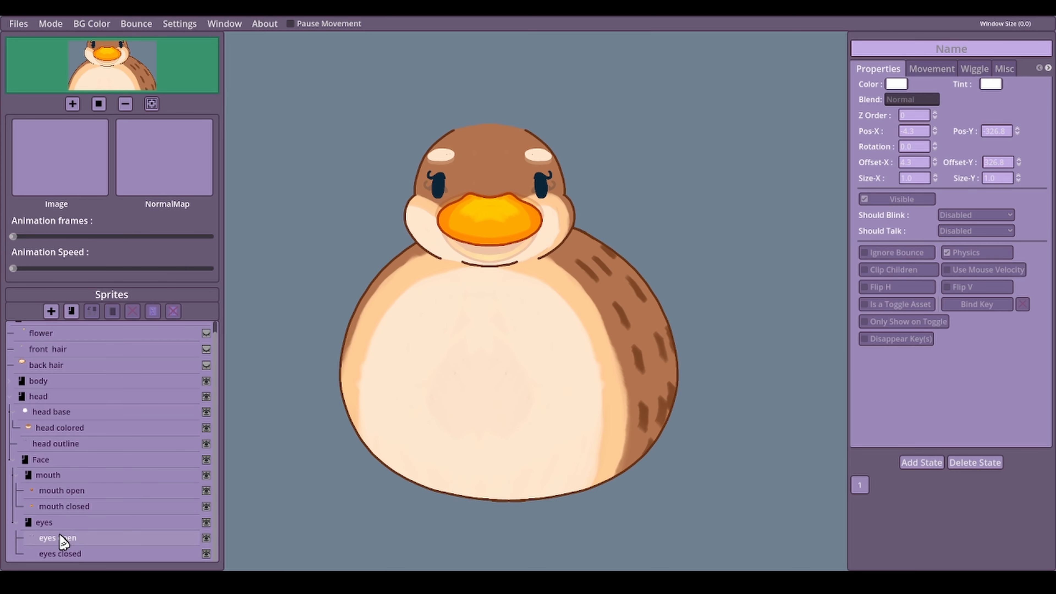
Set the mouth folder's follow-mouse Range X to 101.69 and Range Y to 67.8.
{"action": "left_click", "coordinate": [56, 476]}
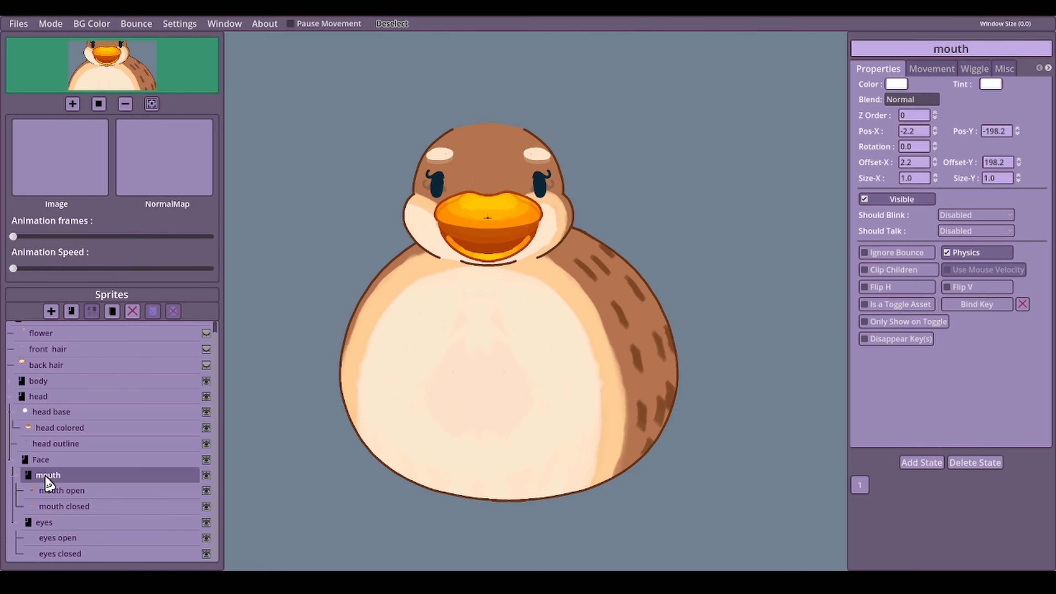
{"action": "left_click", "coordinate": [930, 69]}
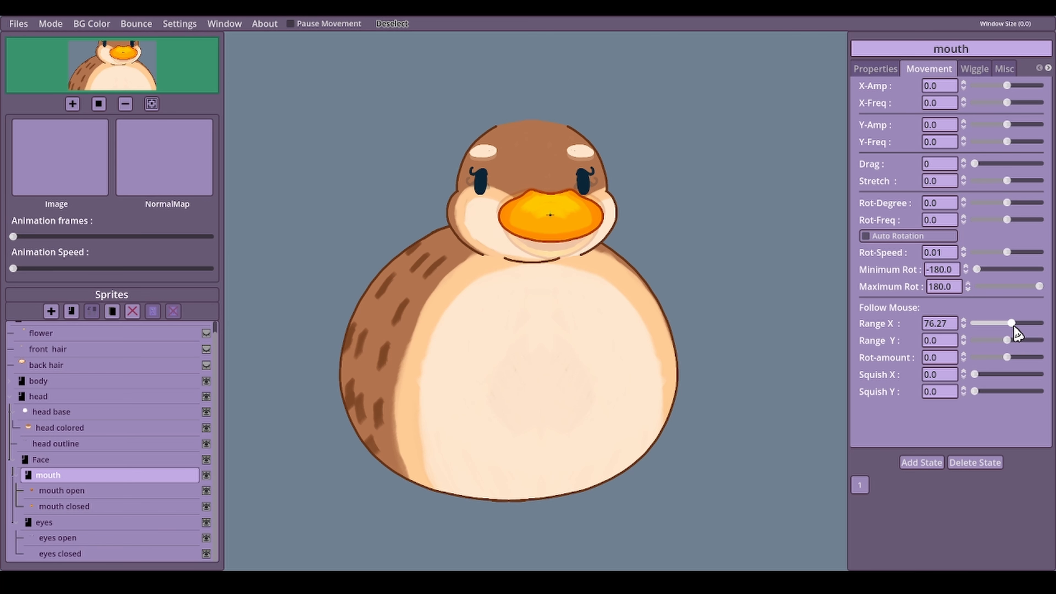
{"action": "left_click_drag", "start_coordinate": [1014, 327], "coordinate": [1016, 327]}
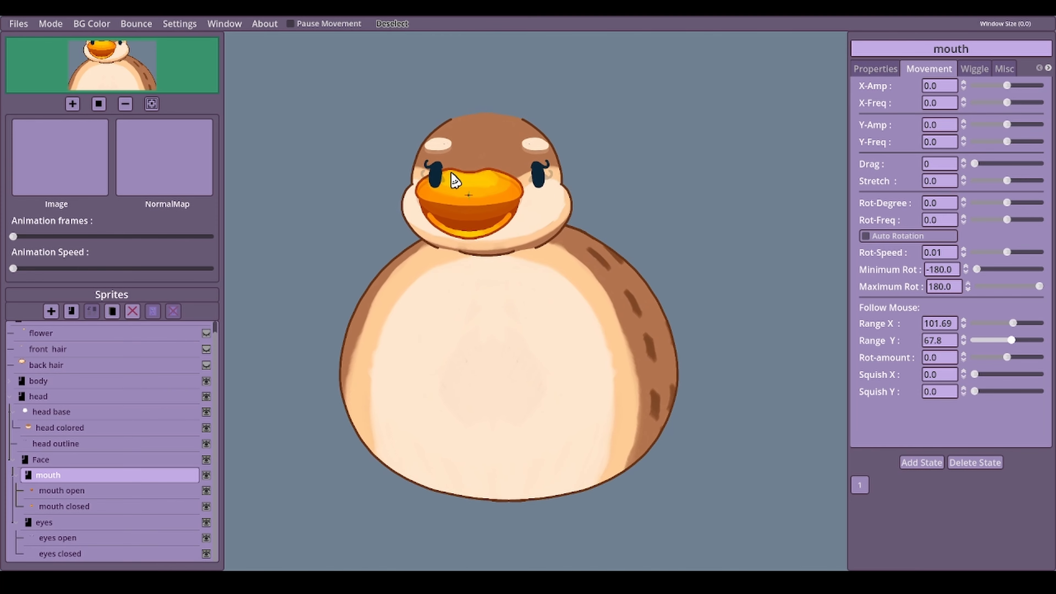
Move the eyes folder above the mouth folder inside Face and show the eyes folder's properties.
{"action": "left_click", "coordinate": [44, 524]}
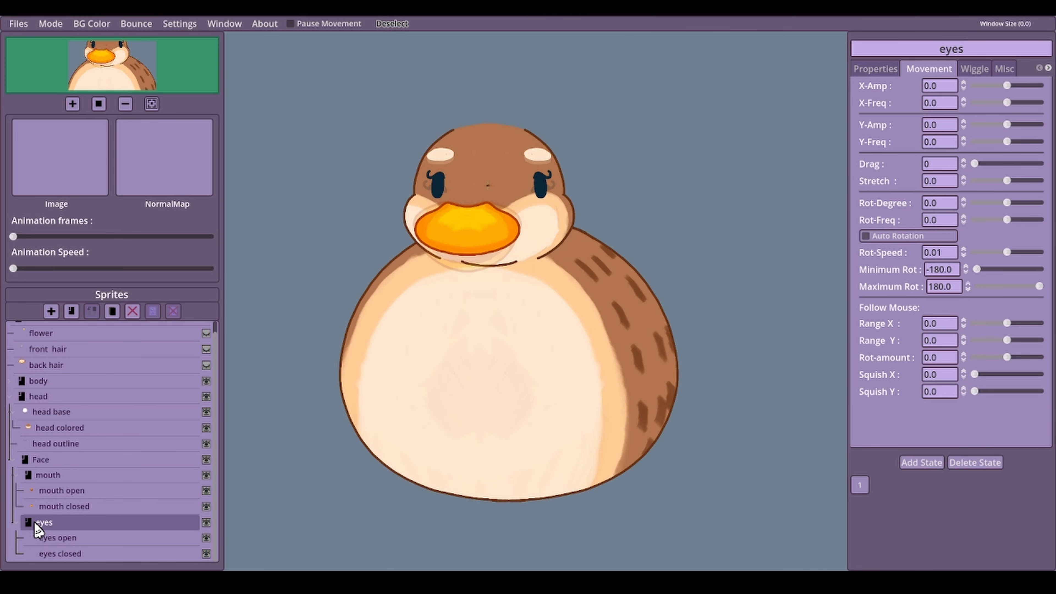
{"action": "left_click_drag", "start_coordinate": [37, 531], "coordinate": [40, 475]}
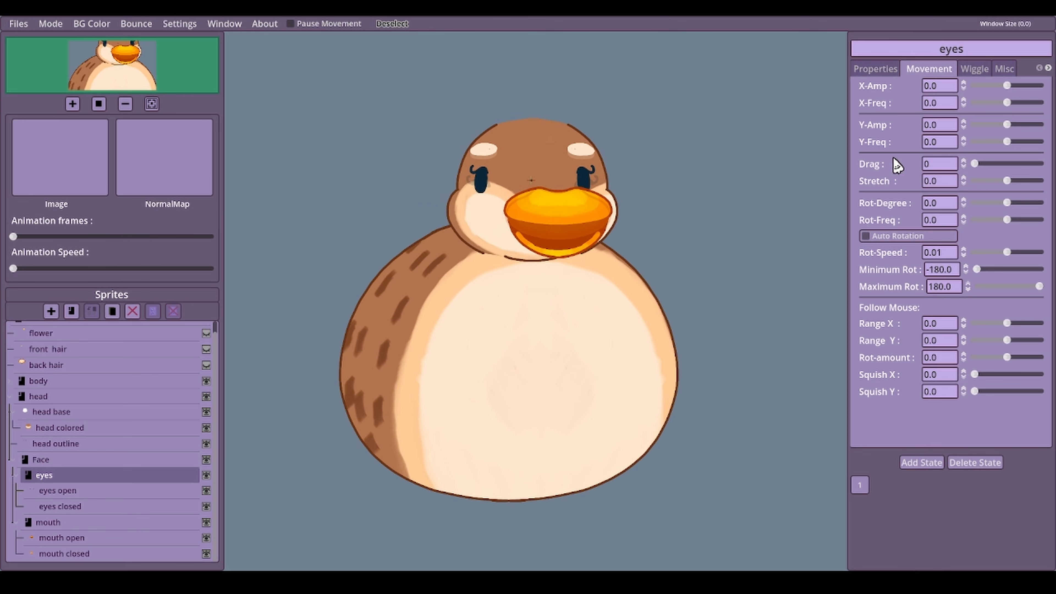
{"action": "left_click", "coordinate": [893, 69]}
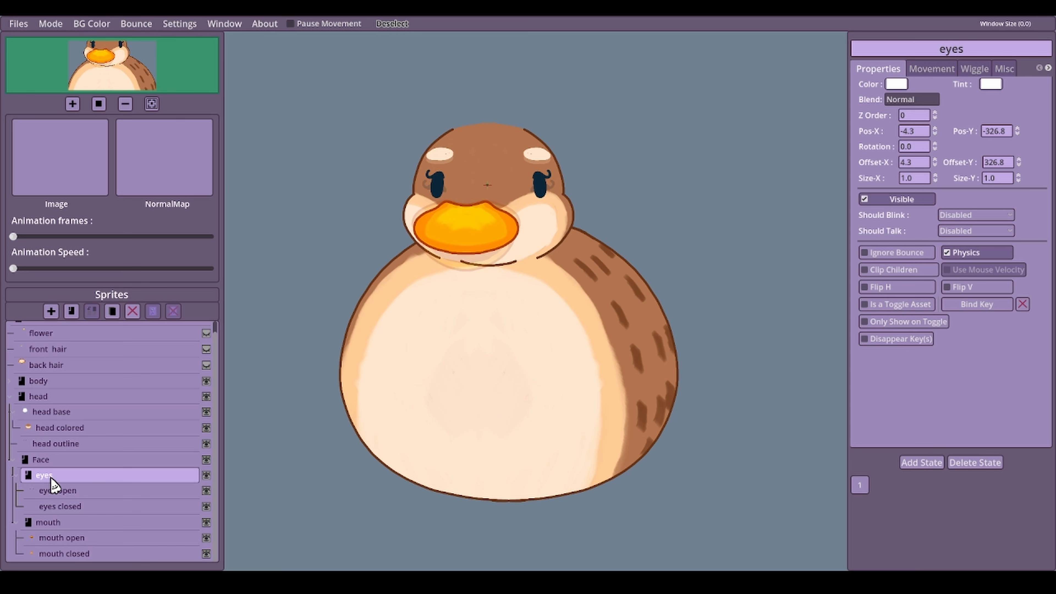
Set the eyes folder's follow-mouse Range X to 59.32 and Range Y to 50.85.
{"action": "left_click", "coordinate": [936, 113]}
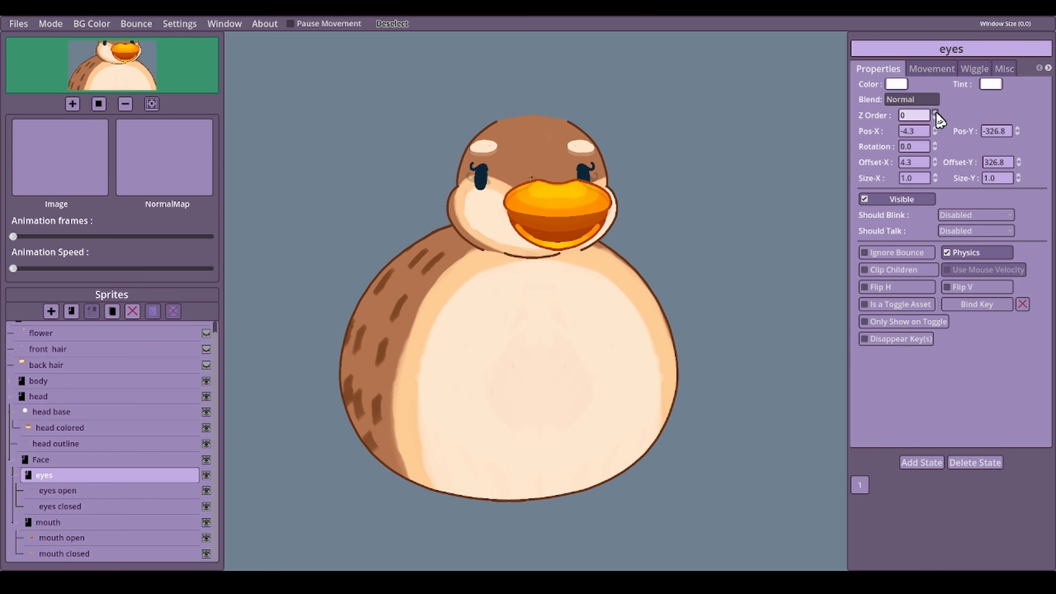
{"action": "left_click", "coordinate": [936, 113]}
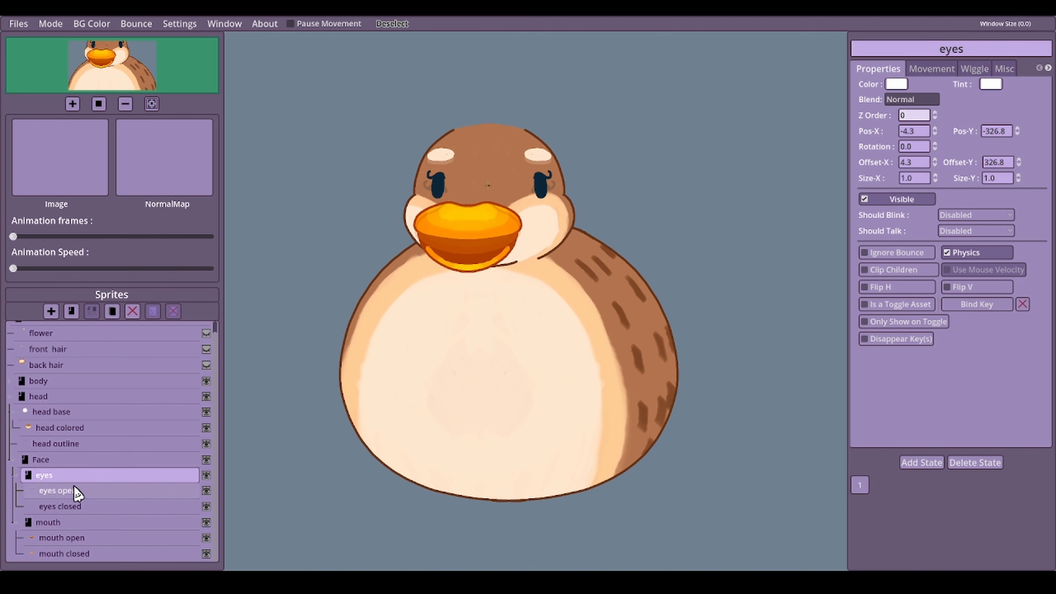
{"action": "left_click", "coordinate": [930, 70]}
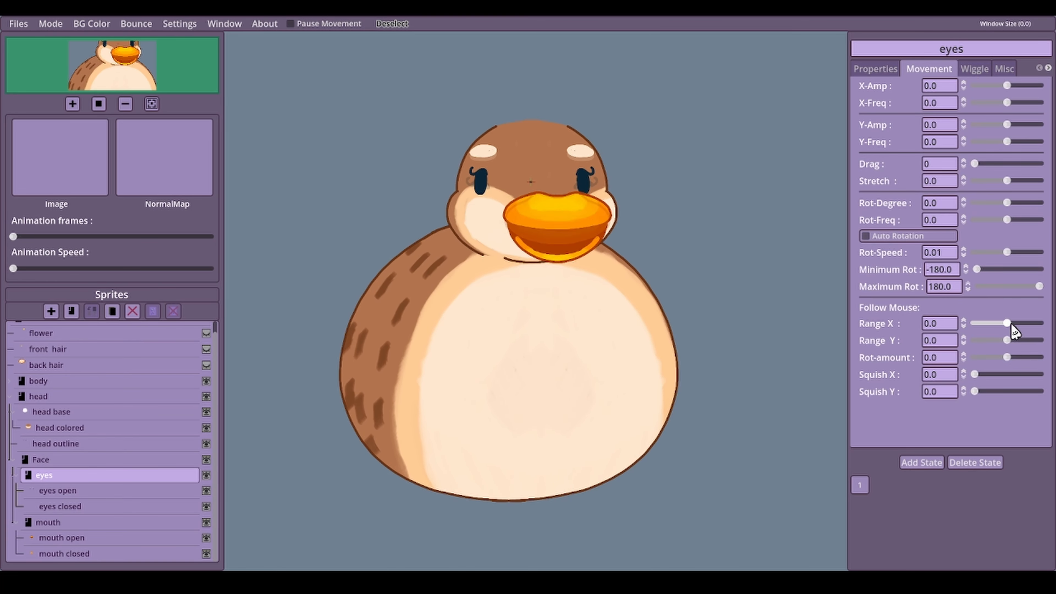
{"action": "left_click_drag", "start_coordinate": [1009, 325], "coordinate": [1010, 325]}
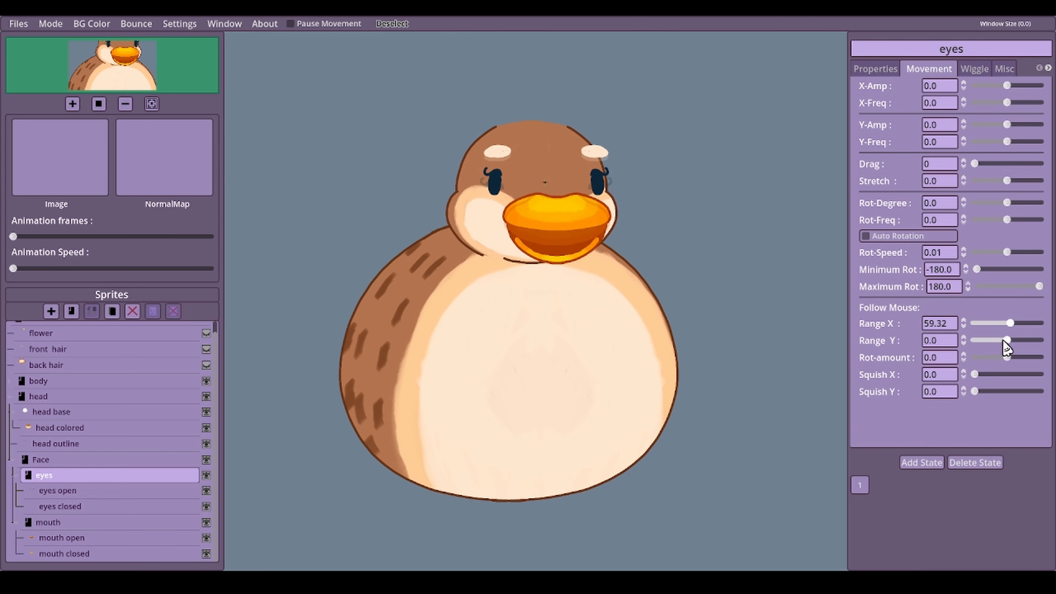
{"action": "left_click_drag", "start_coordinate": [1007, 340], "coordinate": [1011, 341]}
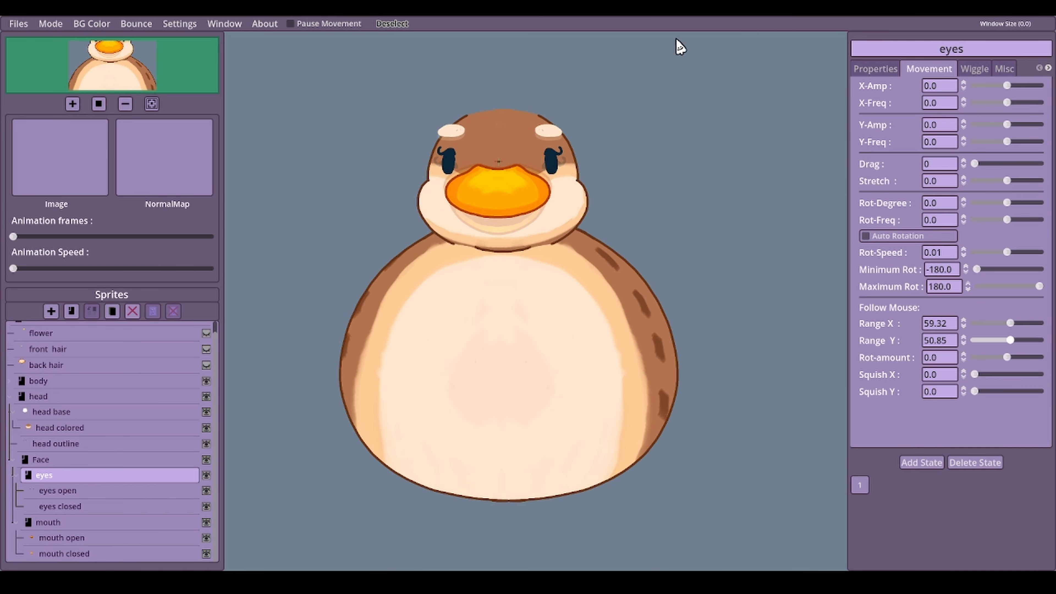
Enable Squish on Blink for the eyes folder and set its Blink Chance to 2.0 and Blink Speed to 1.0.
{"action": "left_click", "coordinate": [1003, 70]}
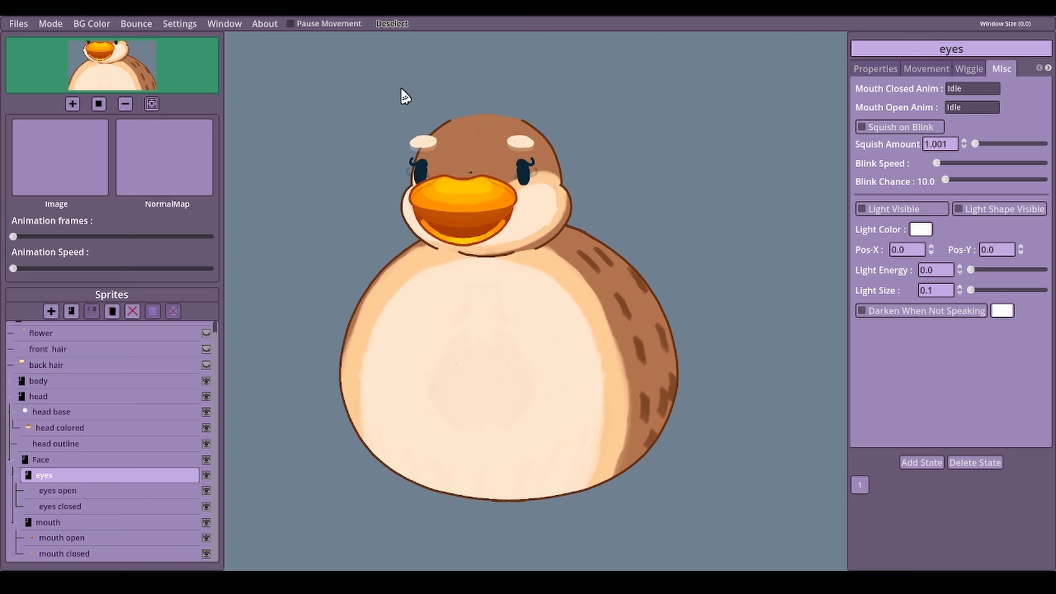
{"action": "left_click", "coordinate": [870, 131]}
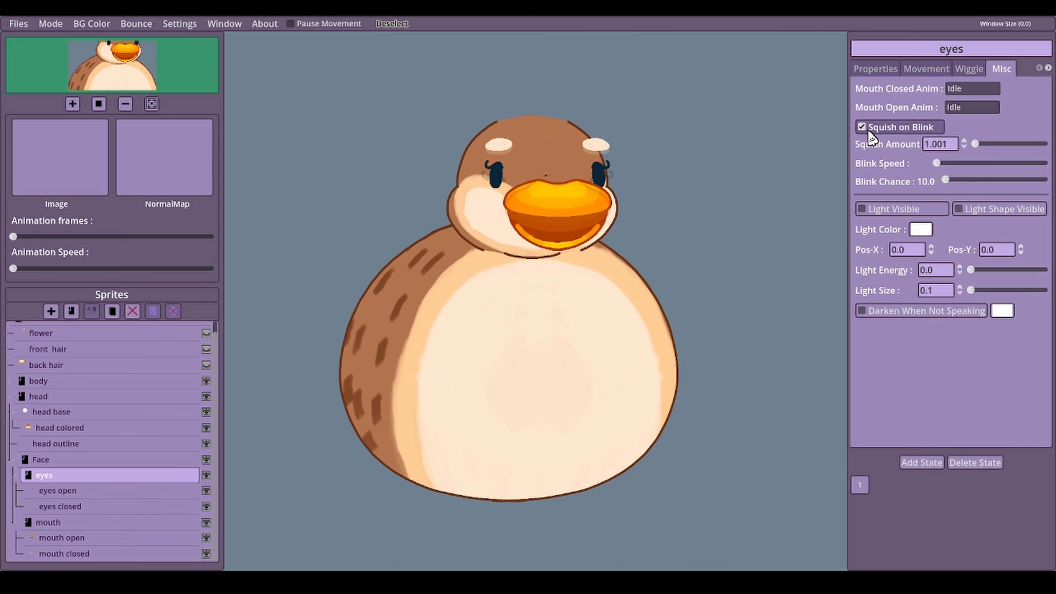
{"action": "left_click_drag", "start_coordinate": [954, 183], "coordinate": [931, 184]}
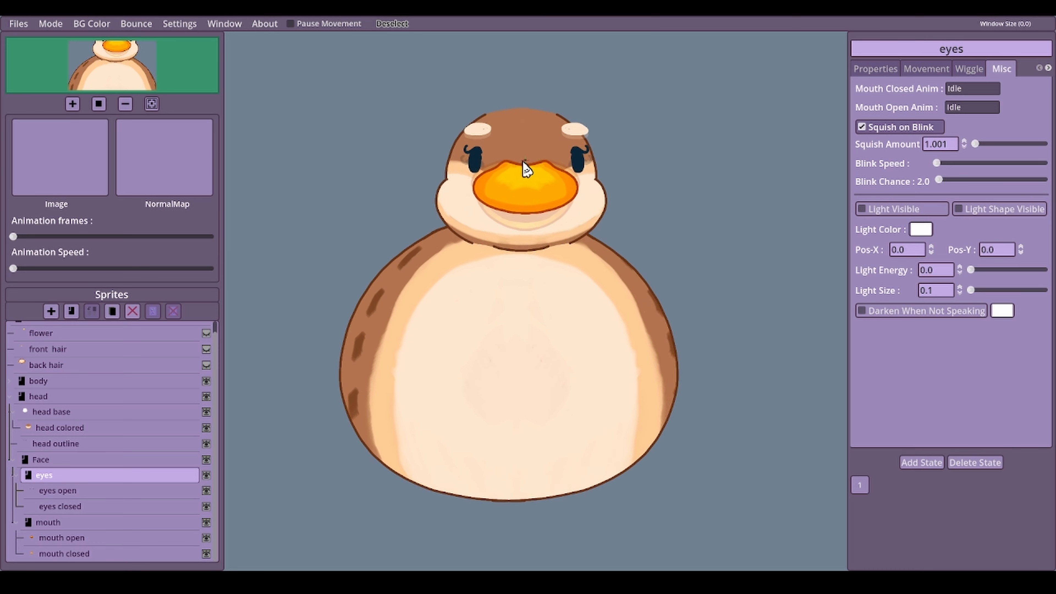
{"action": "left_click_drag", "start_coordinate": [938, 163], "coordinate": [858, 172]}
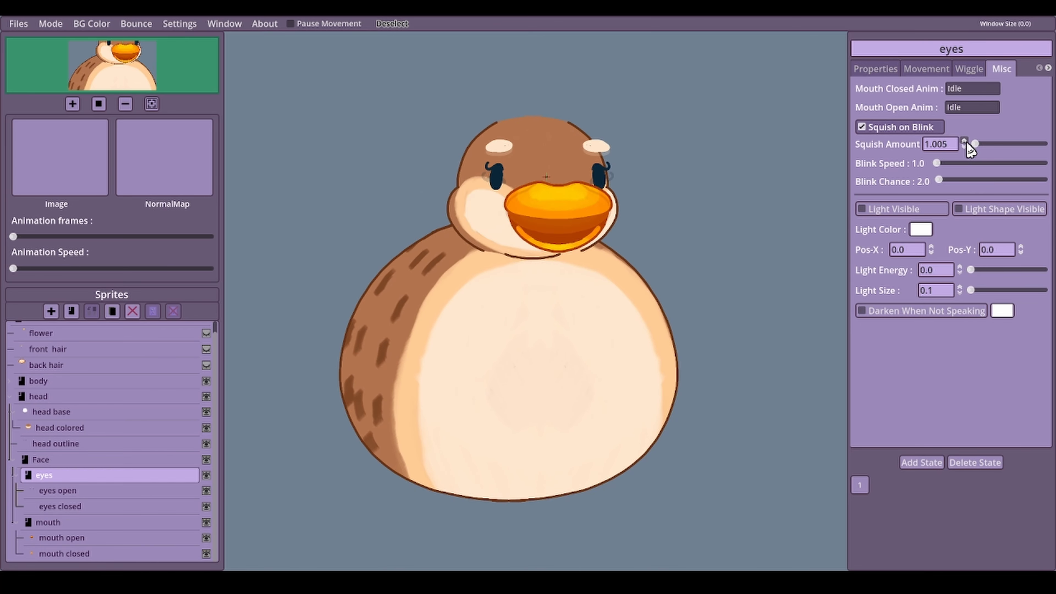
Try a Squish Amount of 4.339 on the eyes folder, then settle on 1.005 and set Blink Chance to 11.0.
{"action": "left_click_drag", "start_coordinate": [974, 144], "coordinate": [1002, 146]}
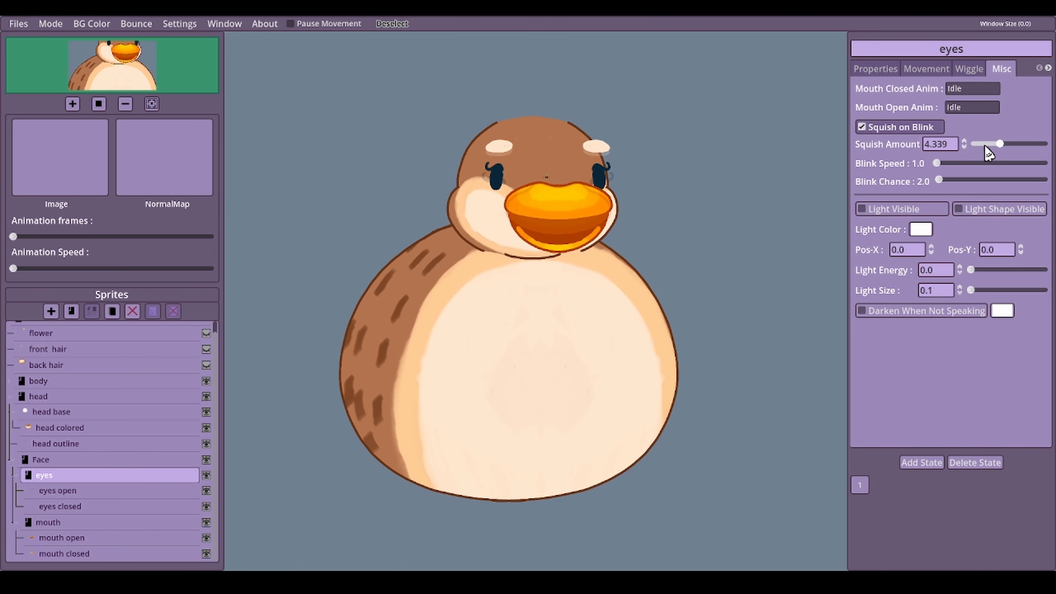
{"action": "right_click", "coordinate": [964, 146]}
{"action": "left_click", "coordinate": [964, 142]}
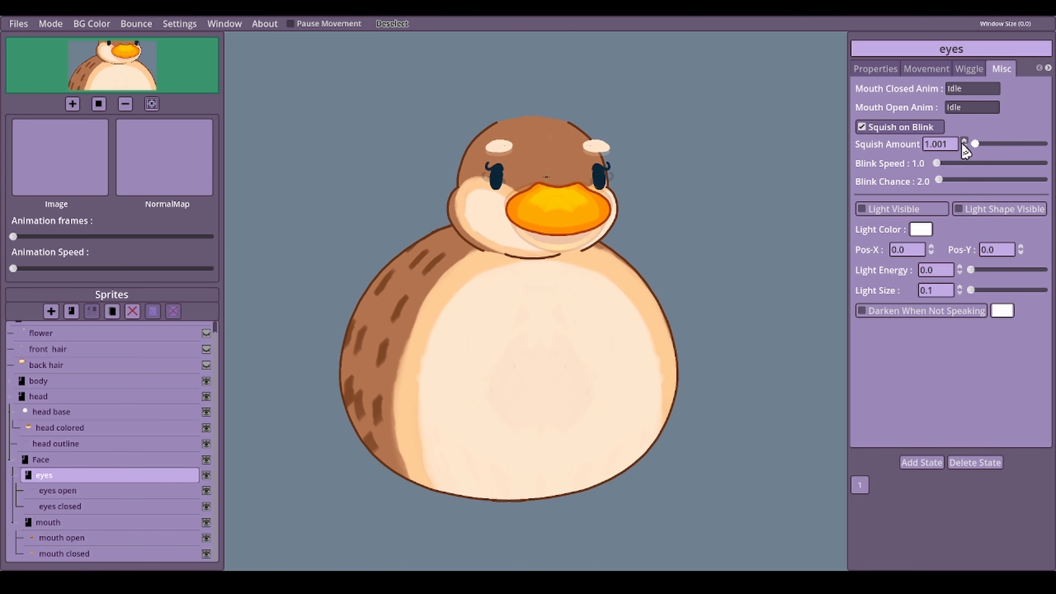
{"action": "left_click", "coordinate": [964, 143]}
{"action": "left_click", "coordinate": [965, 142]}
{"action": "left_click", "coordinate": [965, 141]}
{"action": "left_click", "coordinate": [965, 147]}
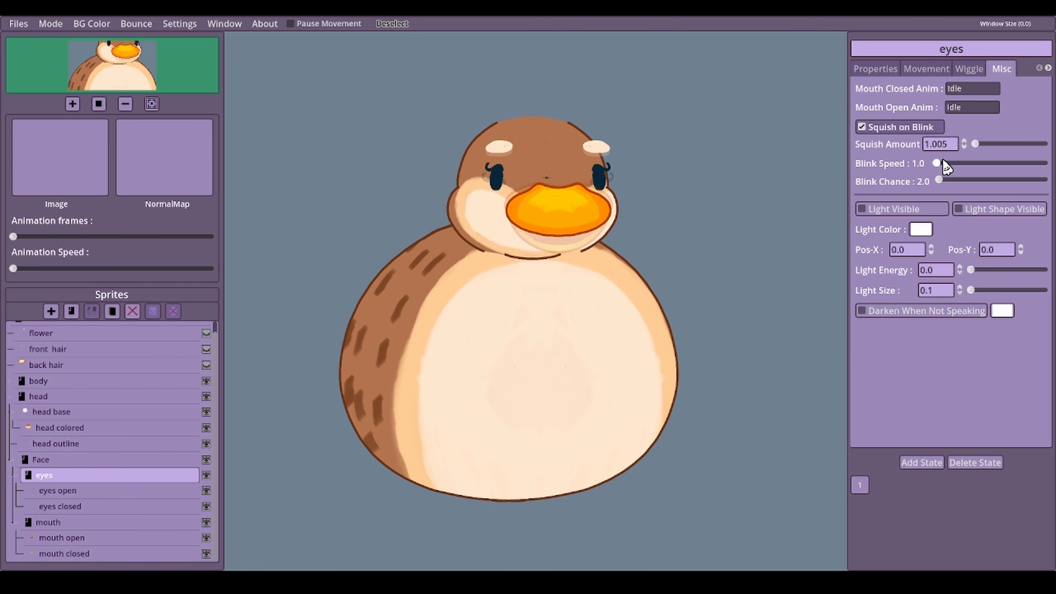
{"action": "left_click_drag", "start_coordinate": [943, 183], "coordinate": [947, 184]}
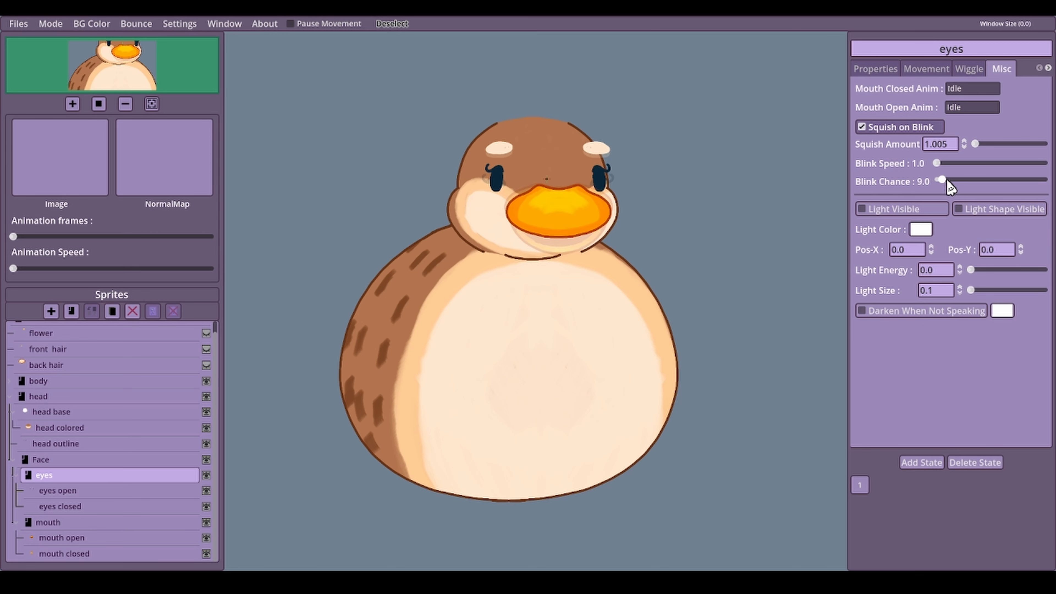
{"action": "left_click_drag", "start_coordinate": [950, 187], "coordinate": [950, 187]}
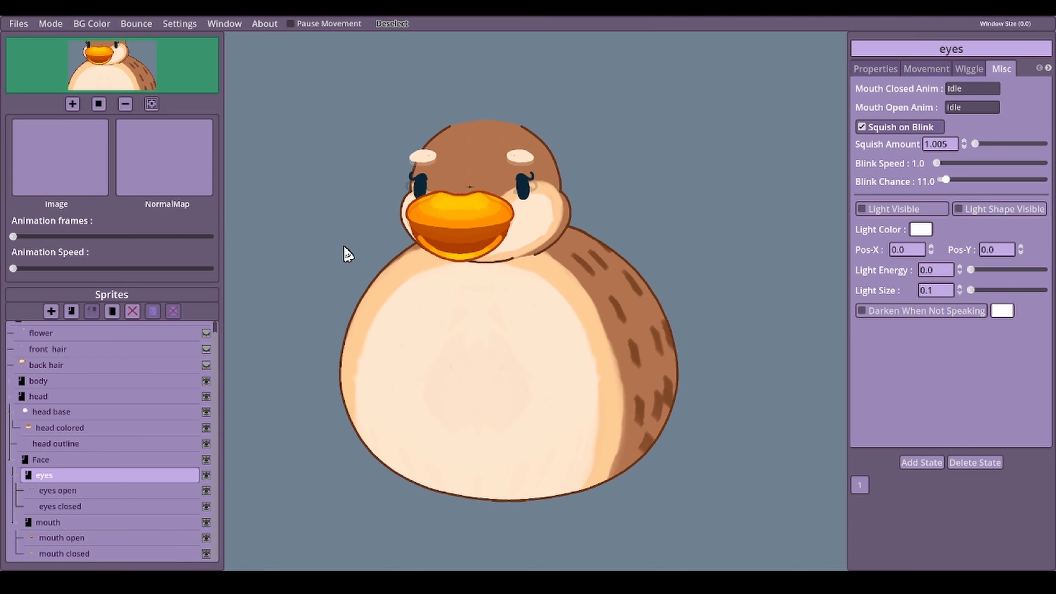
Show the eyes folder's movement settings, and pause the model's movement and resume it.
{"action": "left_click", "coordinate": [925, 70]}
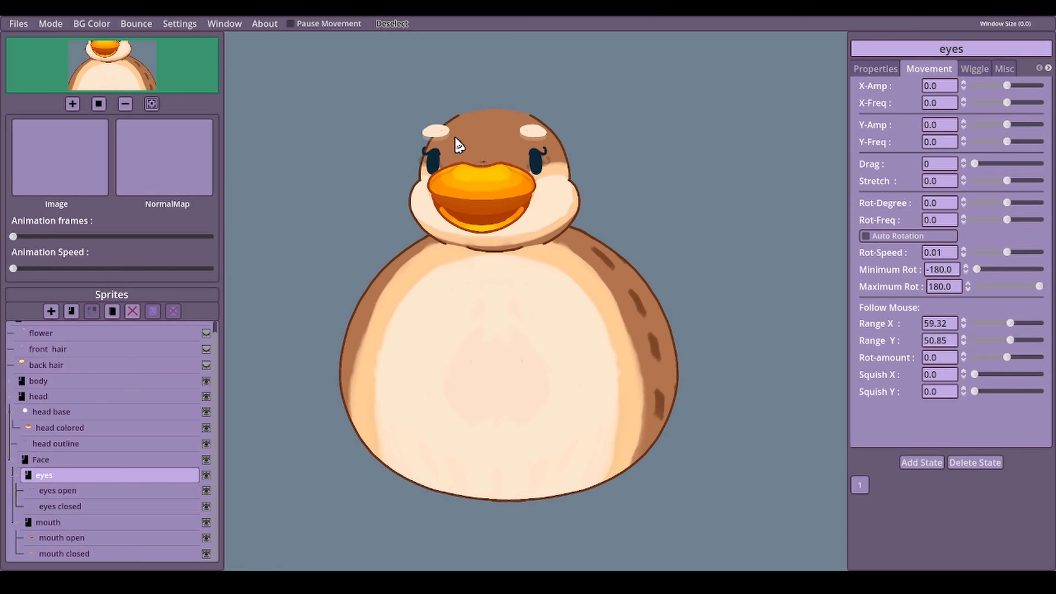
{"action": "left_click", "coordinate": [291, 24]}
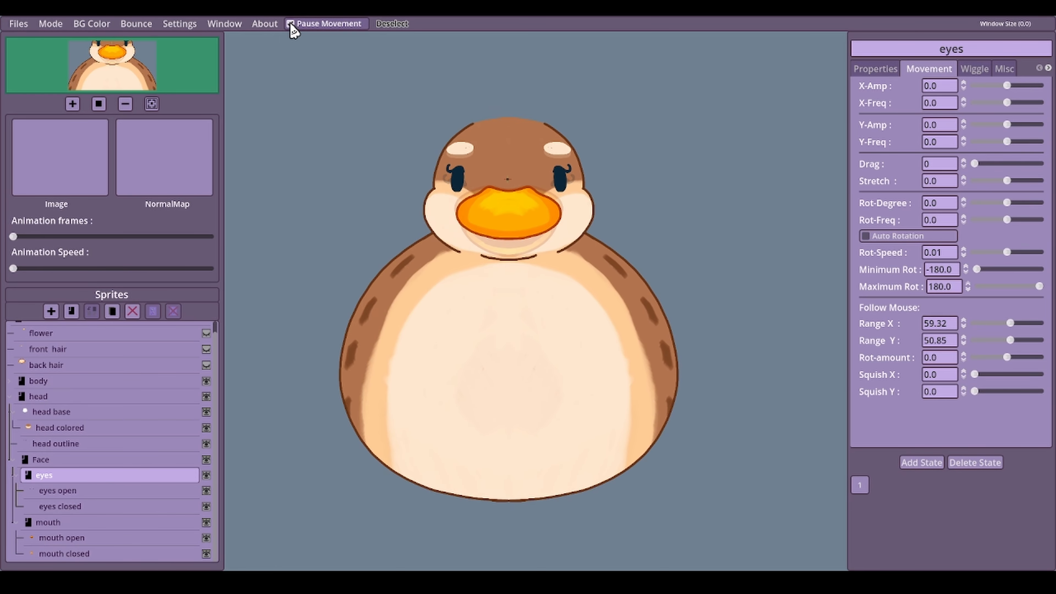
{"action": "left_click", "coordinate": [298, 25]}
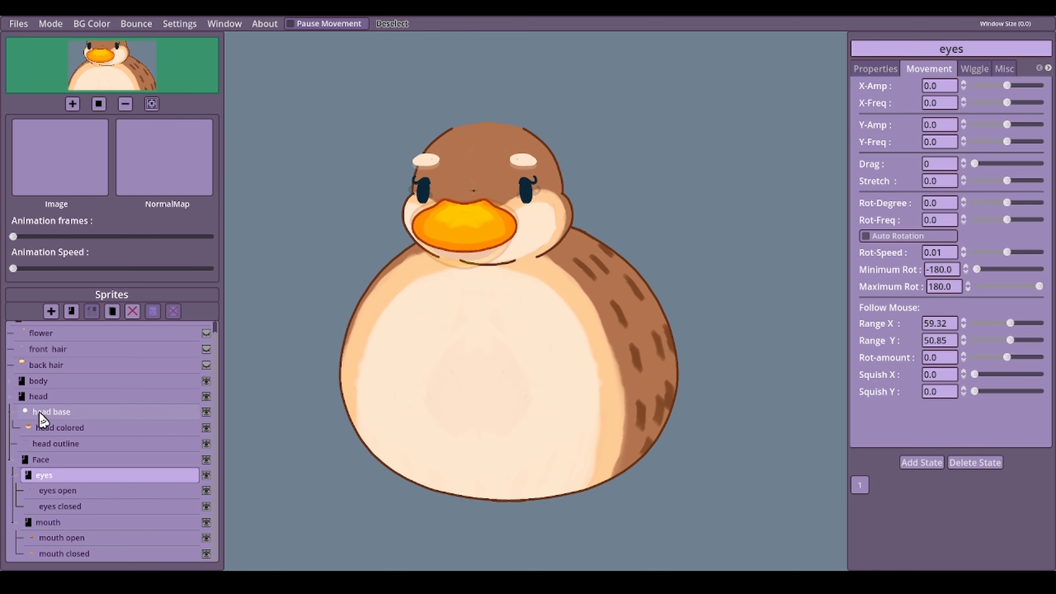
Collapse the head folder, make the back hair, front hair and flower sprites visible, and clear the selection.
{"action": "left_click", "coordinate": [16, 397]}
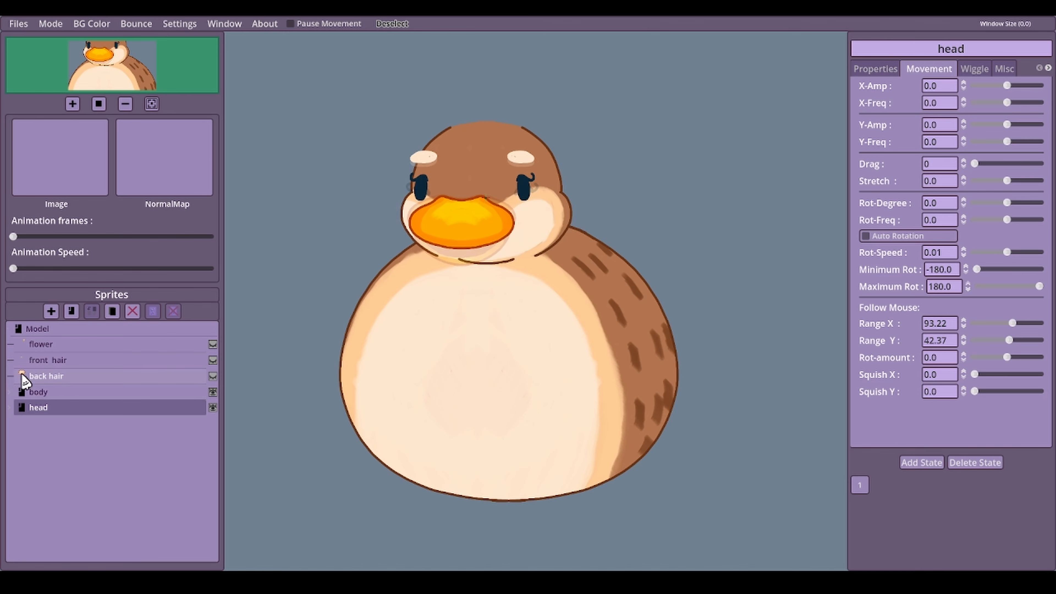
{"action": "left_click", "coordinate": [213, 376]}
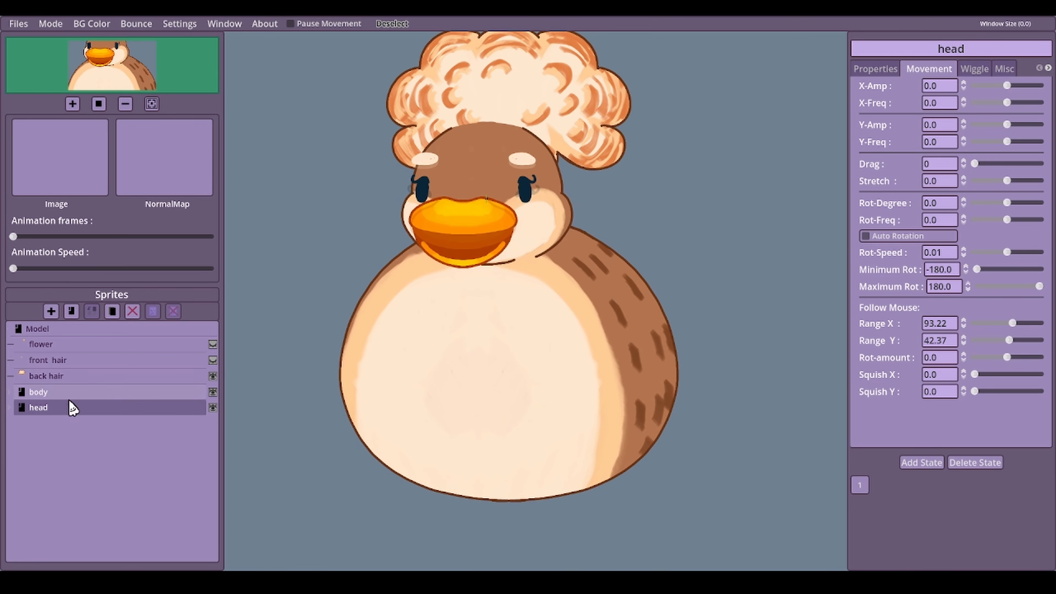
{"action": "left_click", "coordinate": [213, 345]}
{"action": "left_click", "coordinate": [392, 23]}
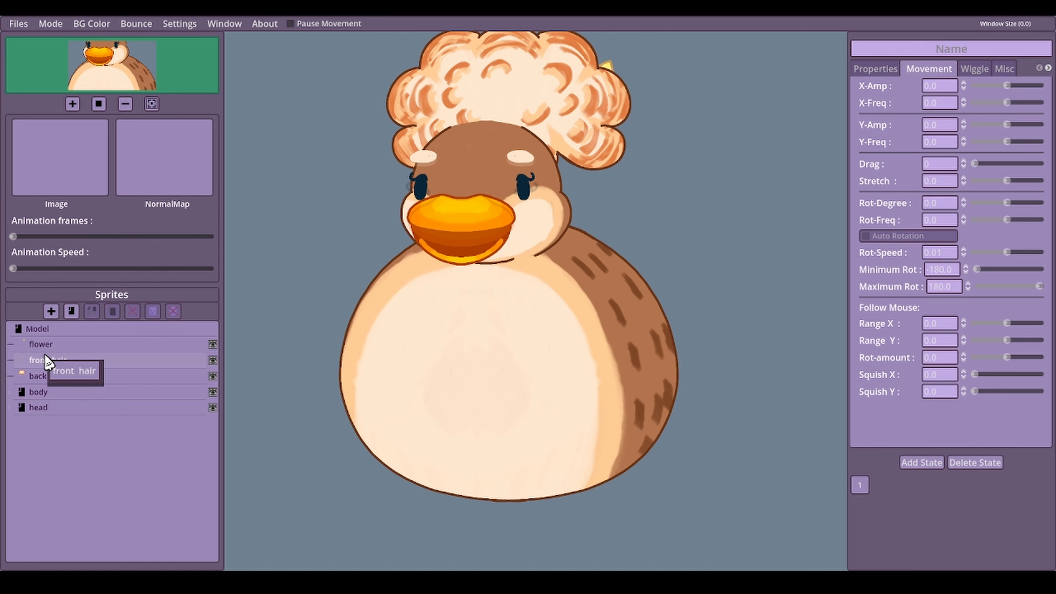
Add a new folder to the model and rename it hair.
{"action": "left_click", "coordinate": [875, 68]}
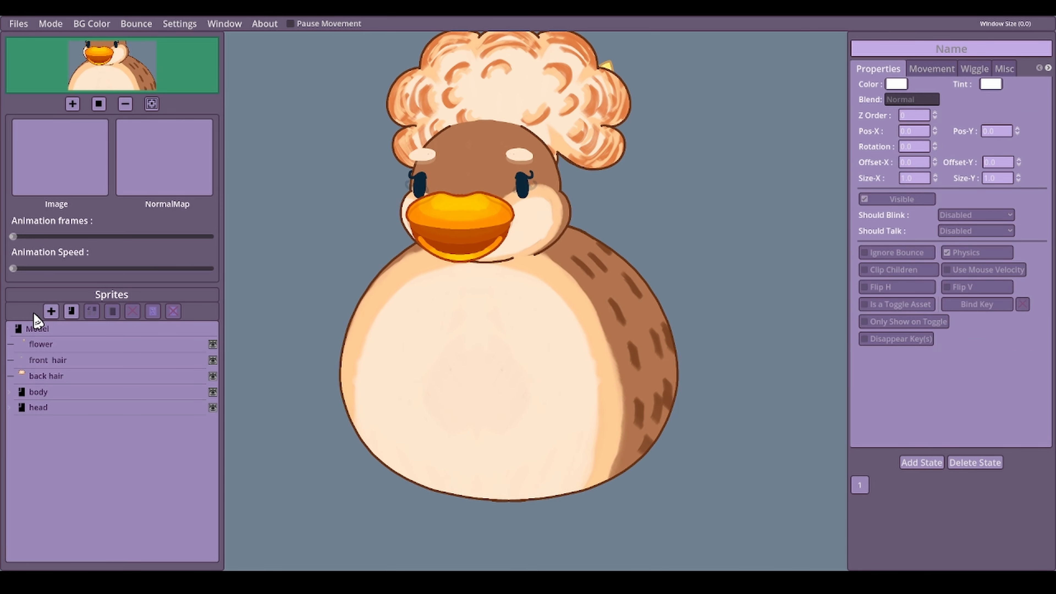
{"action": "left_click", "coordinate": [73, 377]}
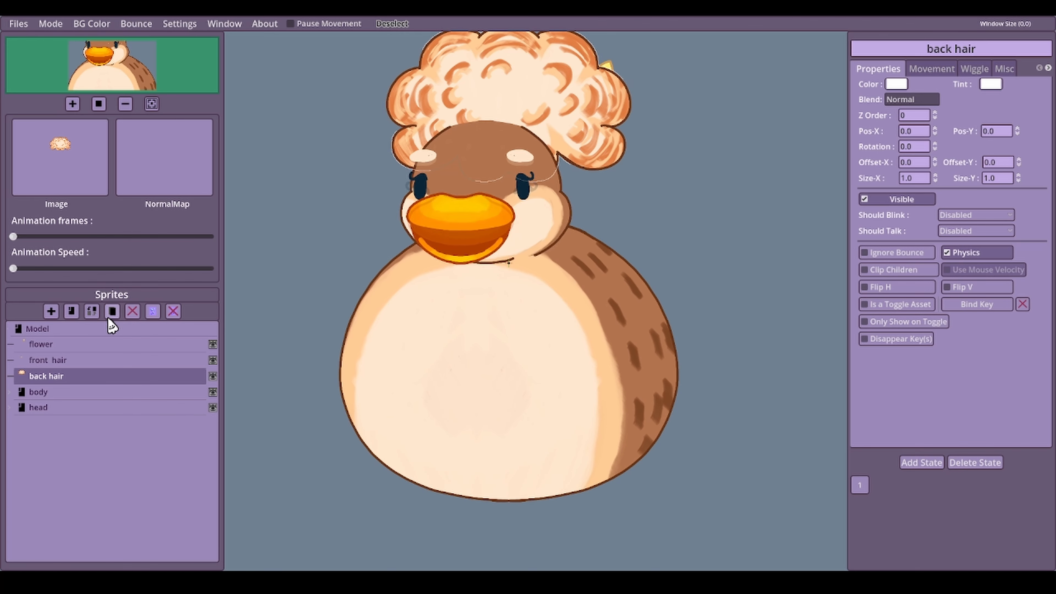
{"action": "left_click", "coordinate": [70, 313]}
{"action": "left_click", "coordinate": [40, 424]}
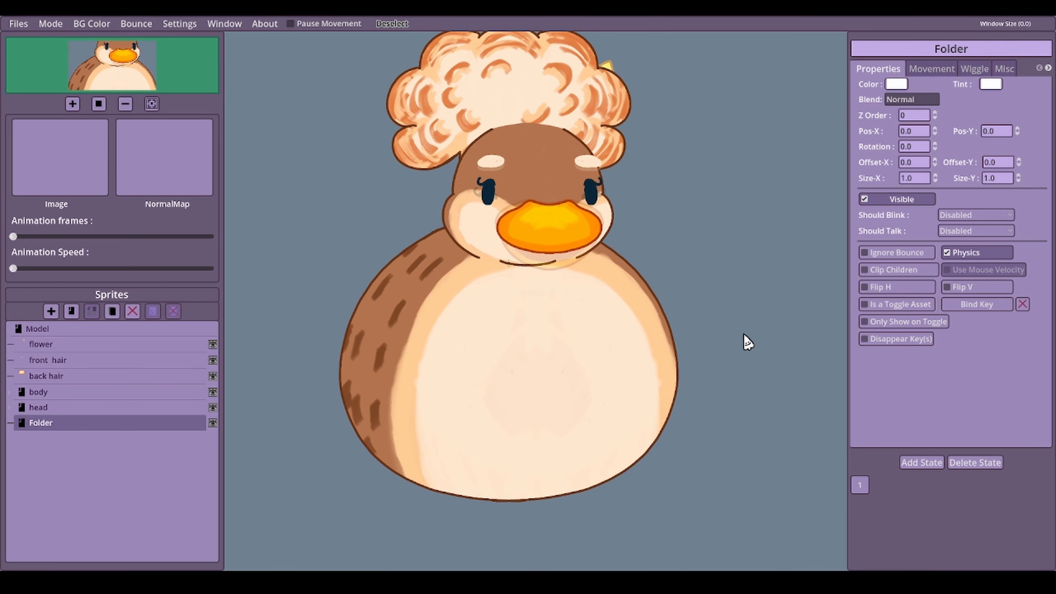
{"action": "double_click", "coordinate": [910, 48]}
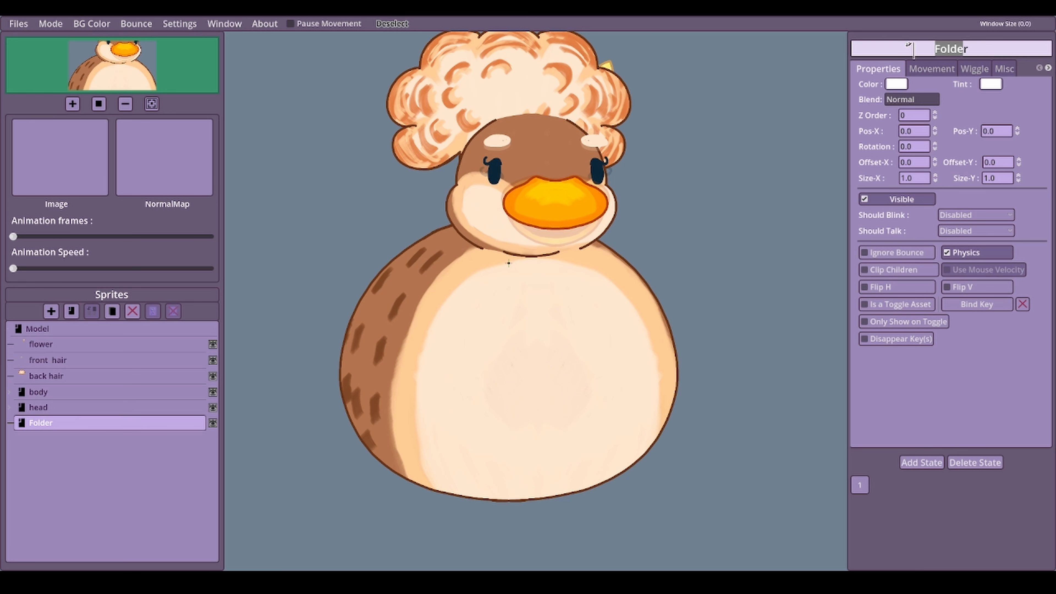
{"action": "key", "text": "BackSpace"}
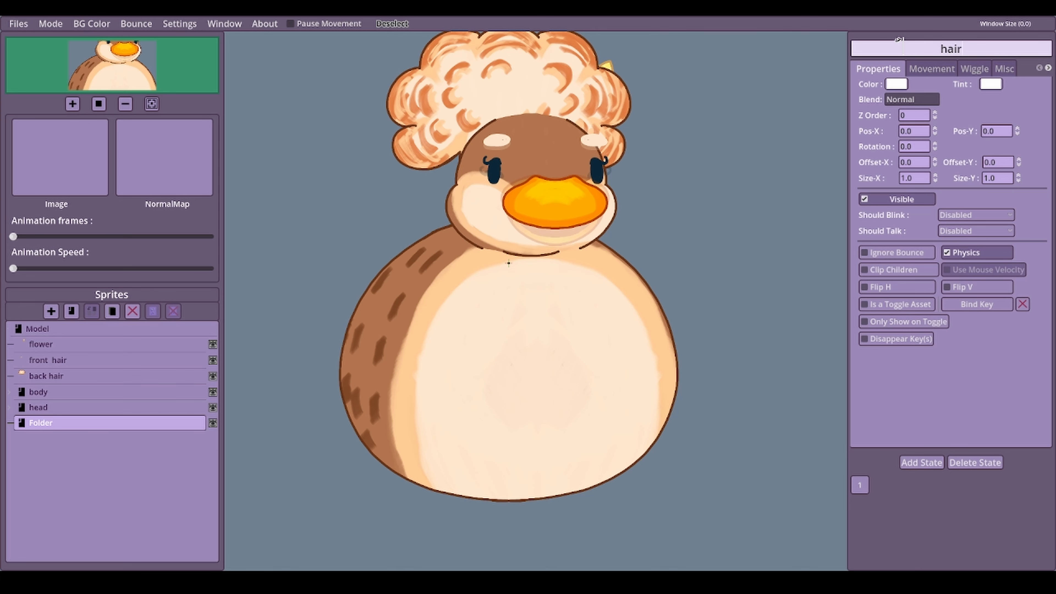
{"action": "key", "text": "Return"}
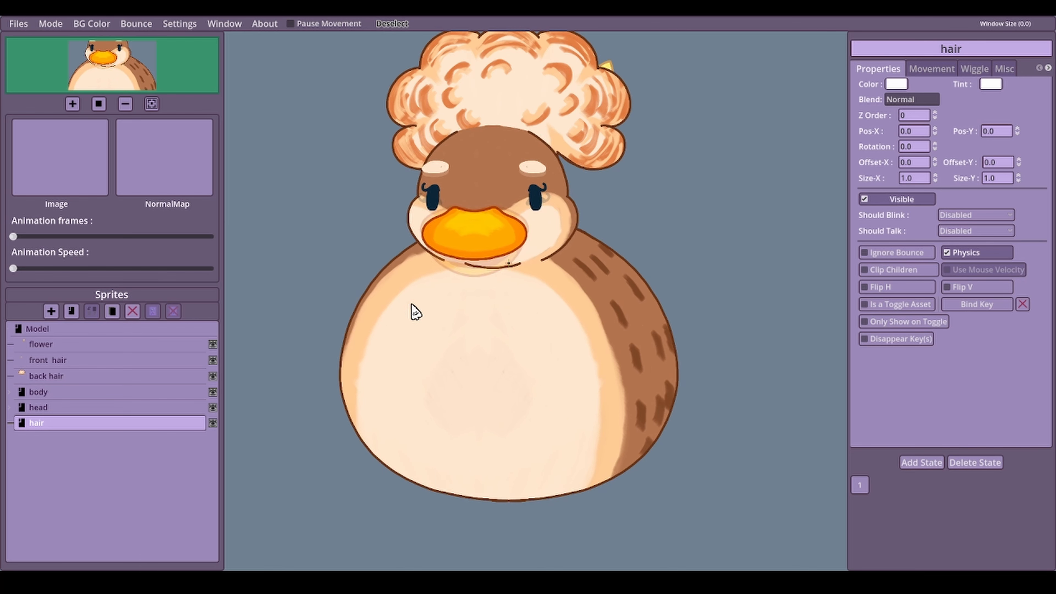
Move the back hair, front hair and flower sprites into the hair folder, in that order.
{"action": "left_click_drag", "start_coordinate": [63, 379], "coordinate": [52, 426]}
{"action": "mouse_move", "coordinate": [61, 366]}
{"action": "left_mouse_down"}
{"action": "mouse_move", "coordinate": [45, 427]}
{"action": "mouse_move", "coordinate": [45, 411]}
{"action": "left_mouse_up"}
{"action": "left_click_drag", "start_coordinate": [61, 349], "coordinate": [44, 400]}
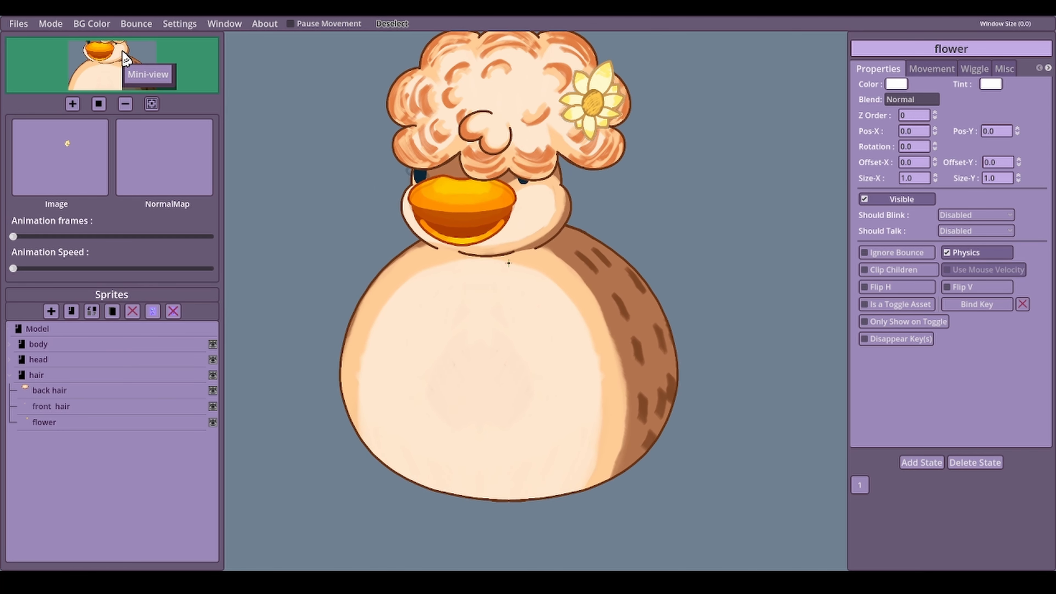
Pause the model's movement and place the back hair sprite's pivot mid-hair, at about X -21.5, Y -616.2.
{"action": "left_click", "coordinate": [290, 24]}
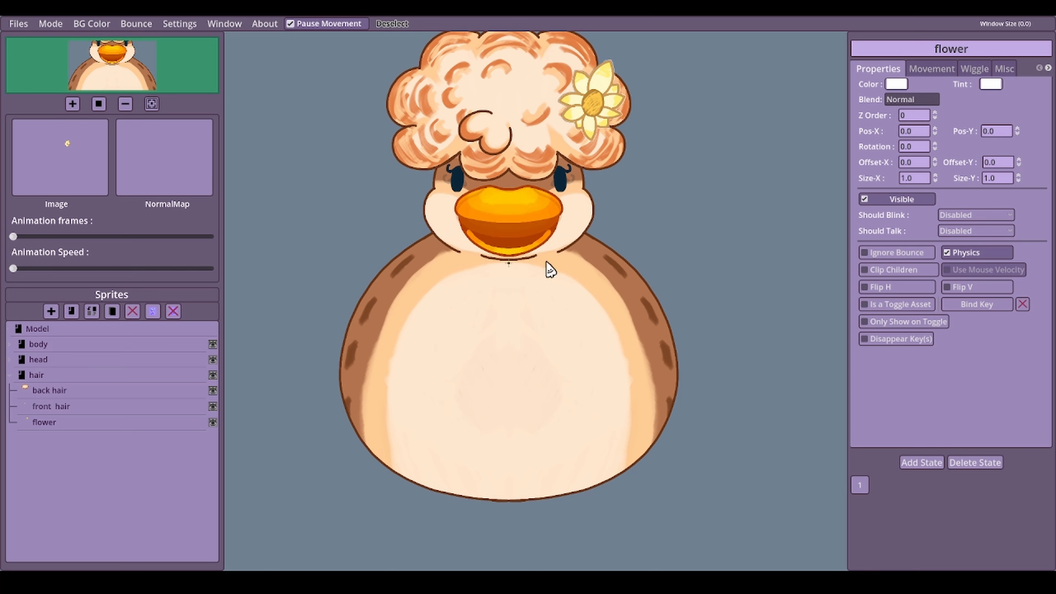
{"action": "left_click", "coordinate": [66, 393]}
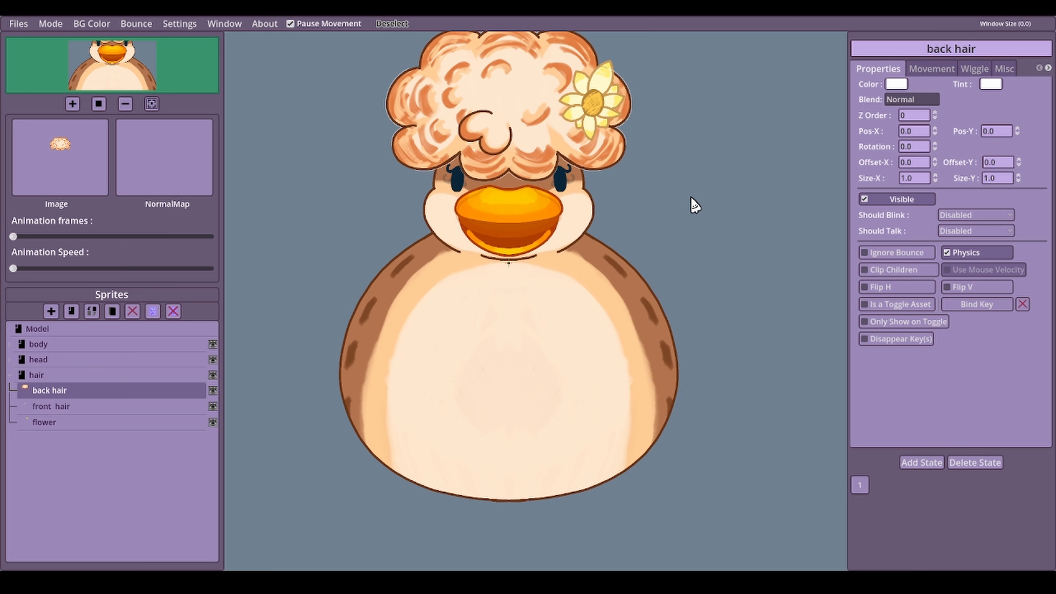
{"action": "left_click", "coordinate": [502, 107]}
{"action": "left_click", "coordinate": [504, 108]}
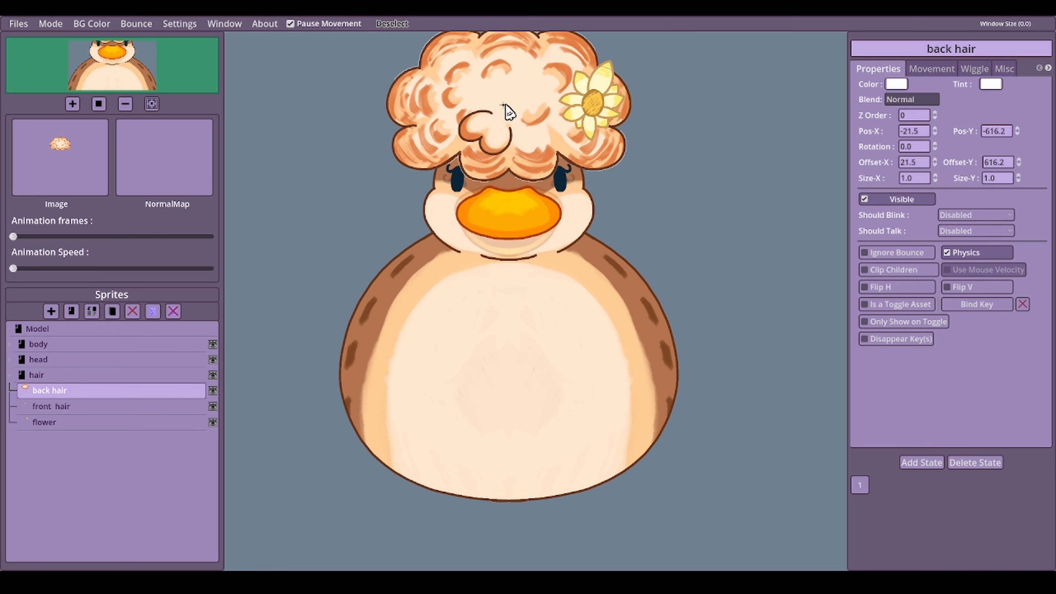
Place the front hair sprite's pivot just beside the front curl's upper edge, at about X -10.7, Y -577.6.
{"action": "left_click", "coordinate": [82, 410]}
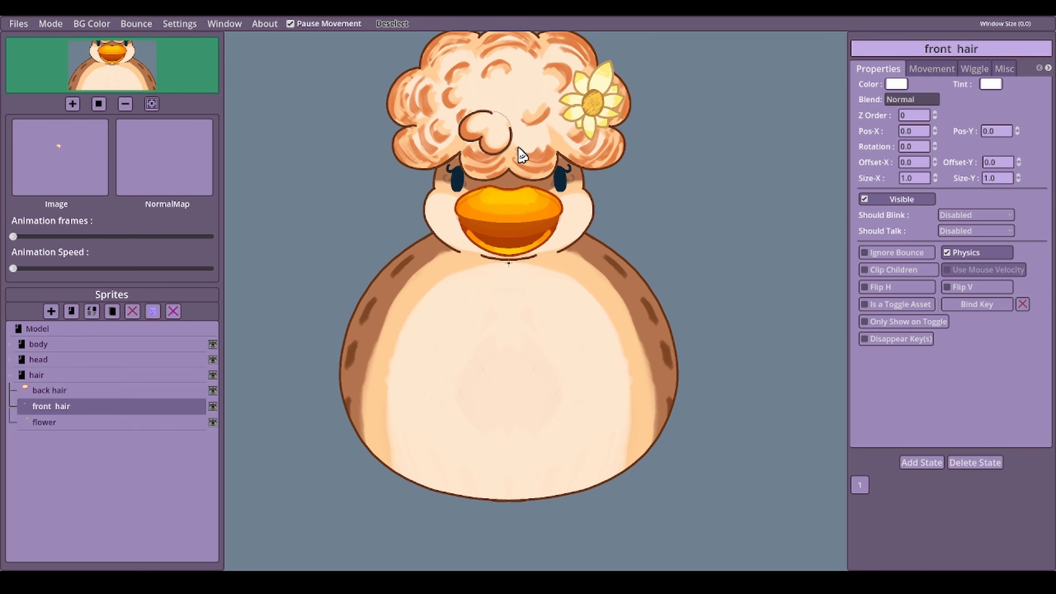
{"action": "left_click", "coordinate": [486, 129]}
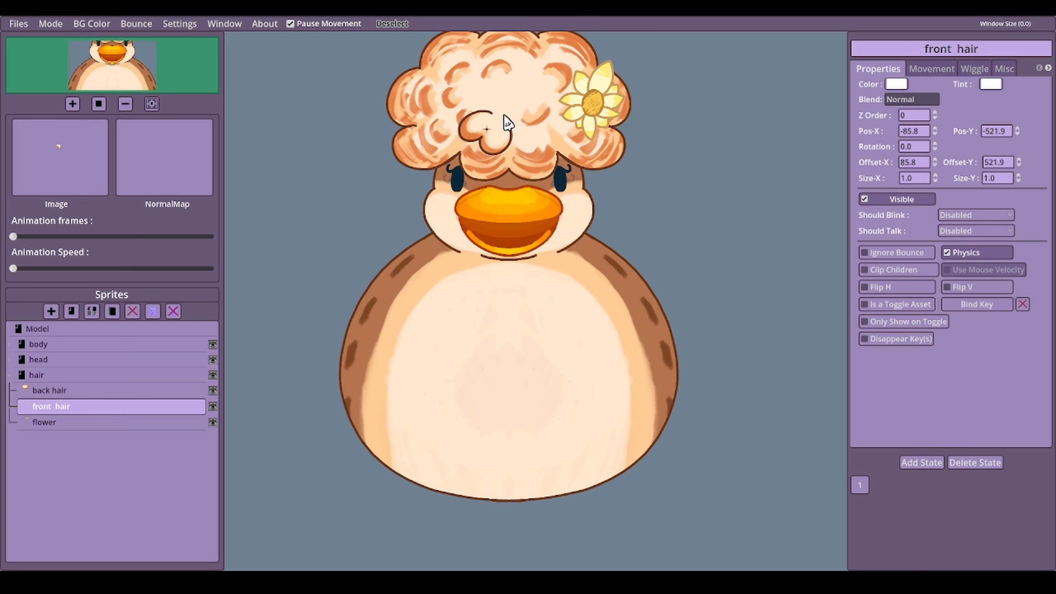
{"action": "left_click", "coordinate": [507, 115]}
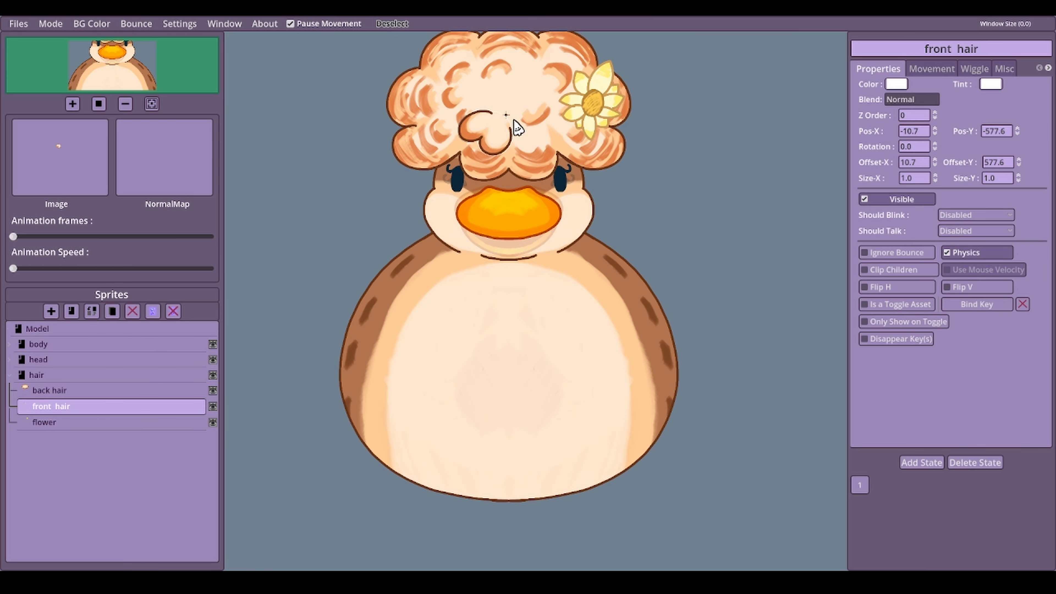
{"action": "scroll", "coordinate": [511, 119], "scroll_direction": "up", "scroll_amount": 2}
{"action": "left_click_drag", "start_coordinate": [495, 106], "coordinate": [518, 388]}
{"action": "scroll", "coordinate": [514, 232], "scroll_direction": "up", "scroll_amount": 4}
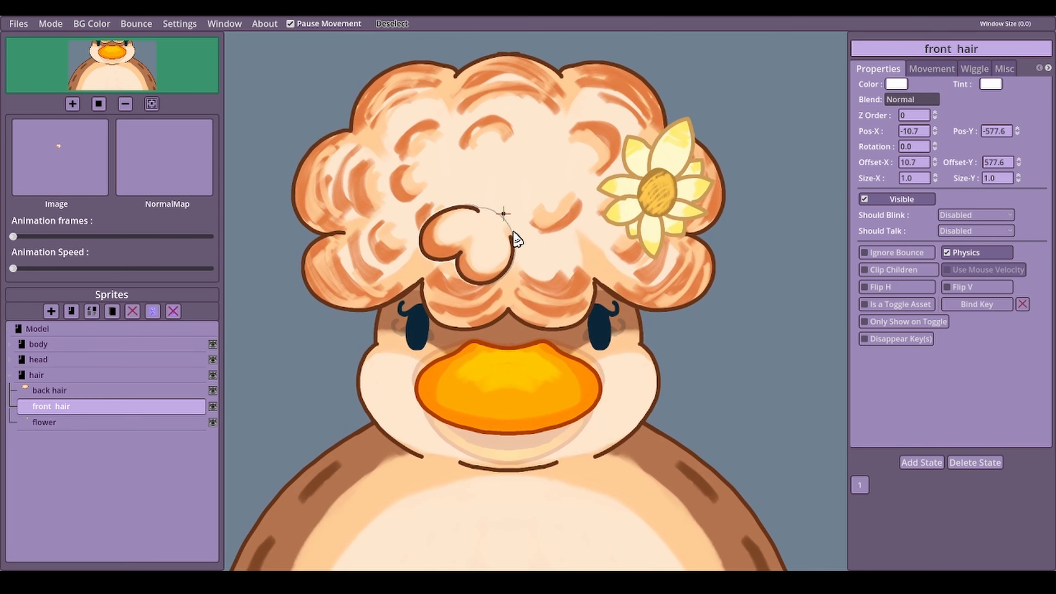
{"action": "scroll", "coordinate": [533, 335], "scroll_direction": "down", "scroll_amount": 4}
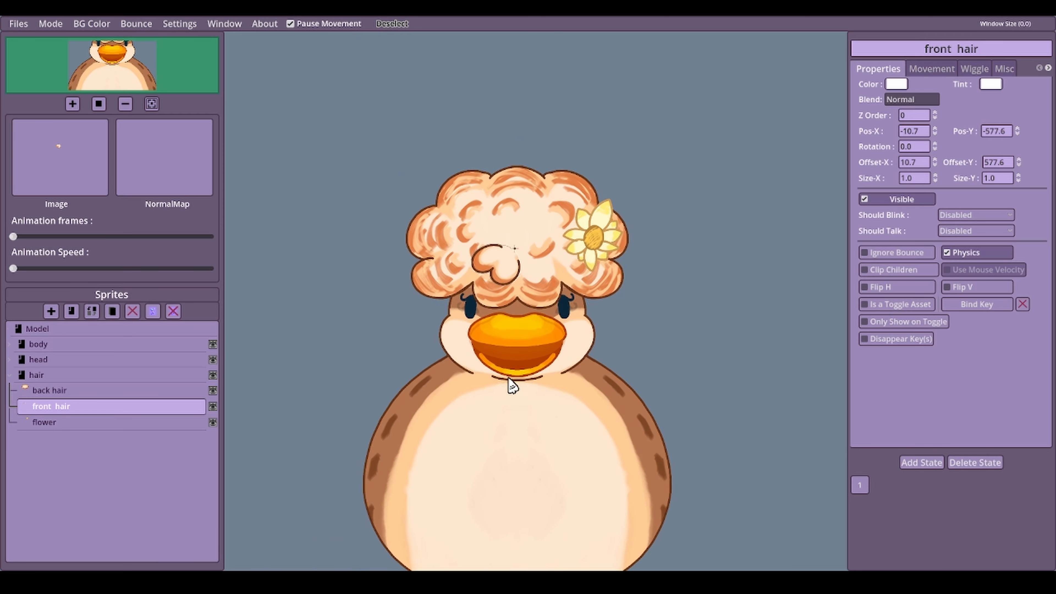
Place the flower sprite's pivot at the centre of the flower, at about X 329.8, Y -623.0.
{"action": "left_click_drag", "start_coordinate": [514, 382], "coordinate": [525, 299]}
{"action": "left_click", "coordinate": [63, 425]}
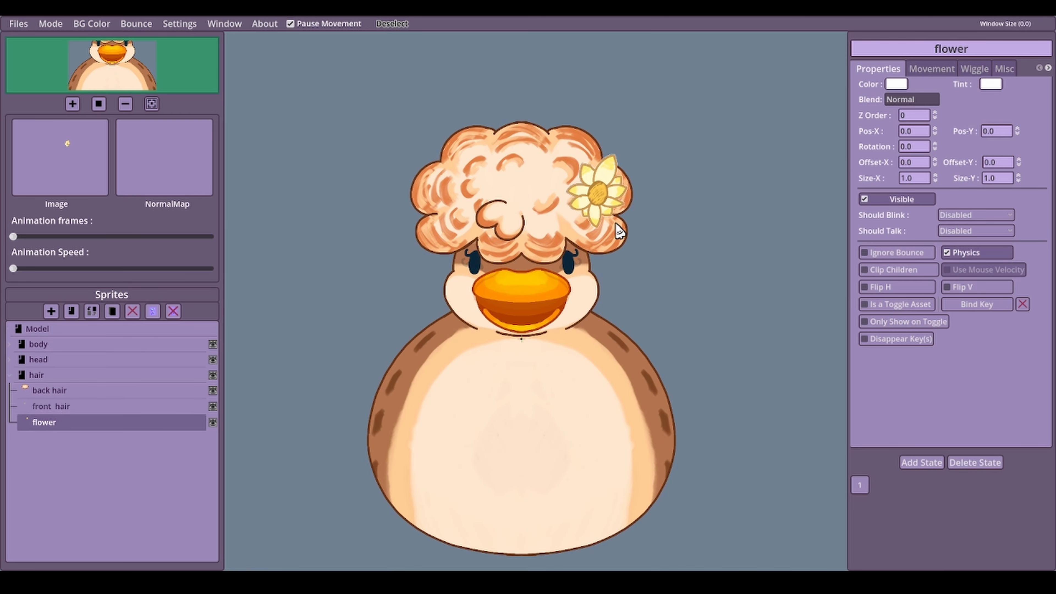
{"action": "left_click", "coordinate": [602, 201], "text": "ctrl"}
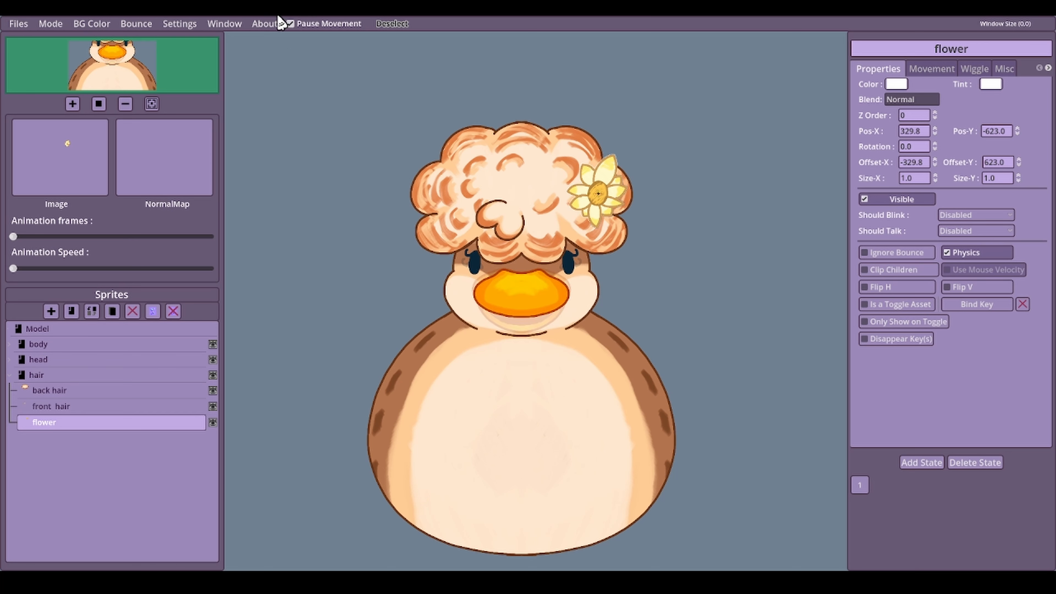
Place the hair folder's pivot in the middle of the hair, at about X -16.8, Y -620.6.
{"action": "left_click", "coordinate": [43, 377]}
{"action": "left_click", "coordinate": [11, 376]}
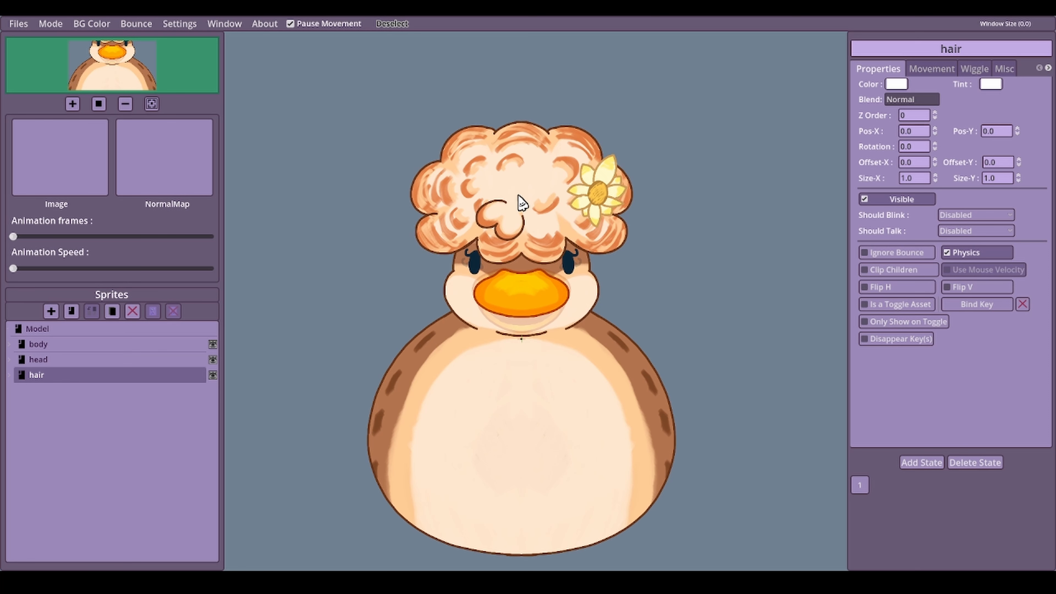
{"action": "left_click", "coordinate": [522, 203]}
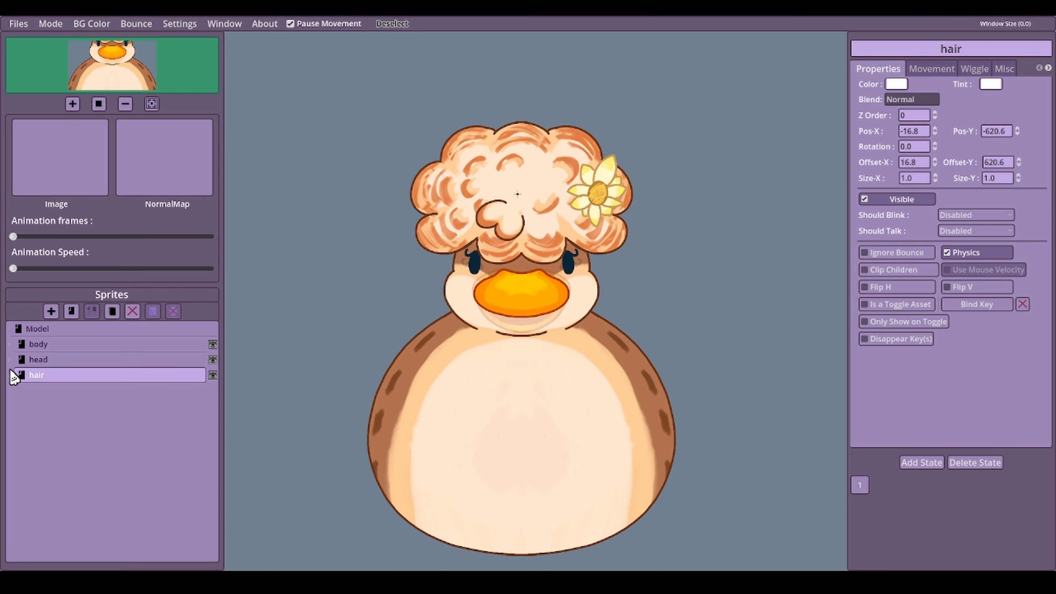
Move the hair folder into the head folder and collapse the mouth, eyes and Face folders.
{"action": "left_click", "coordinate": [11, 360]}
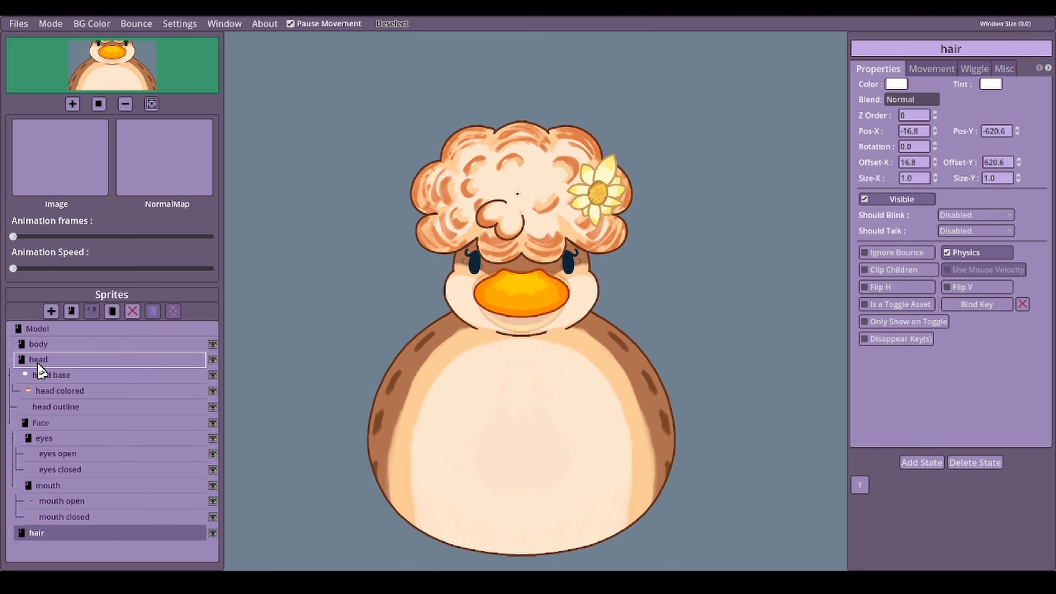
{"action": "left_click_drag", "start_coordinate": [39, 369], "coordinate": [38, 370]}
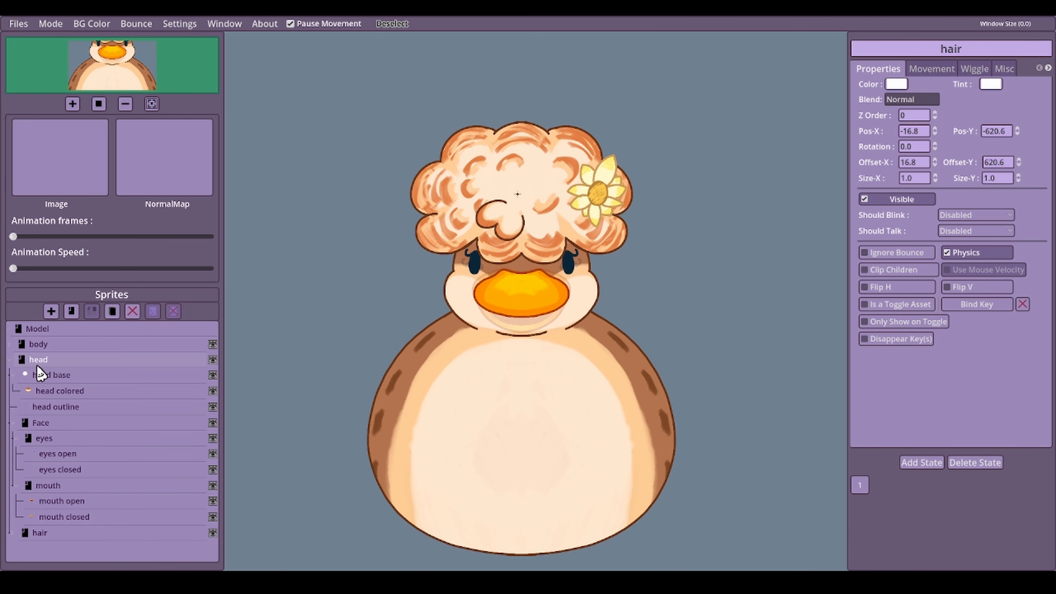
{"action": "left_click", "coordinate": [14, 486]}
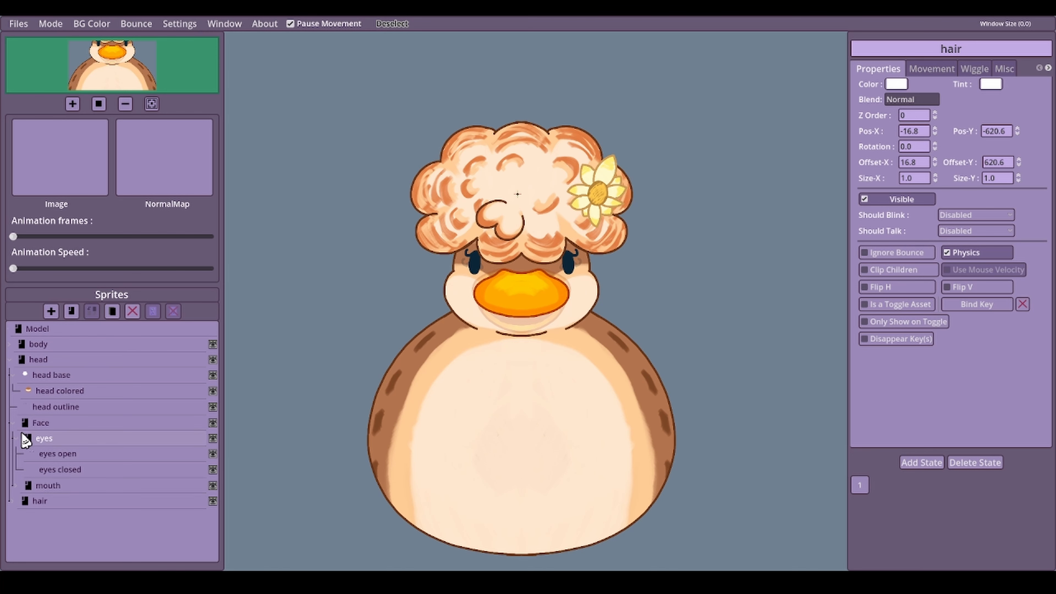
{"action": "left_click", "coordinate": [14, 438]}
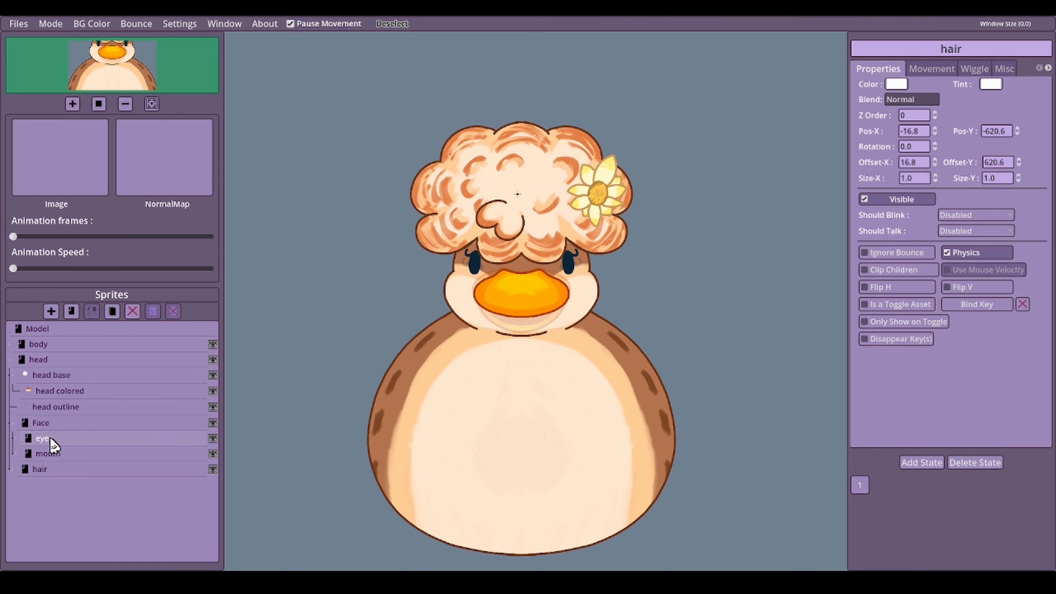
{"action": "left_click", "coordinate": [14, 423]}
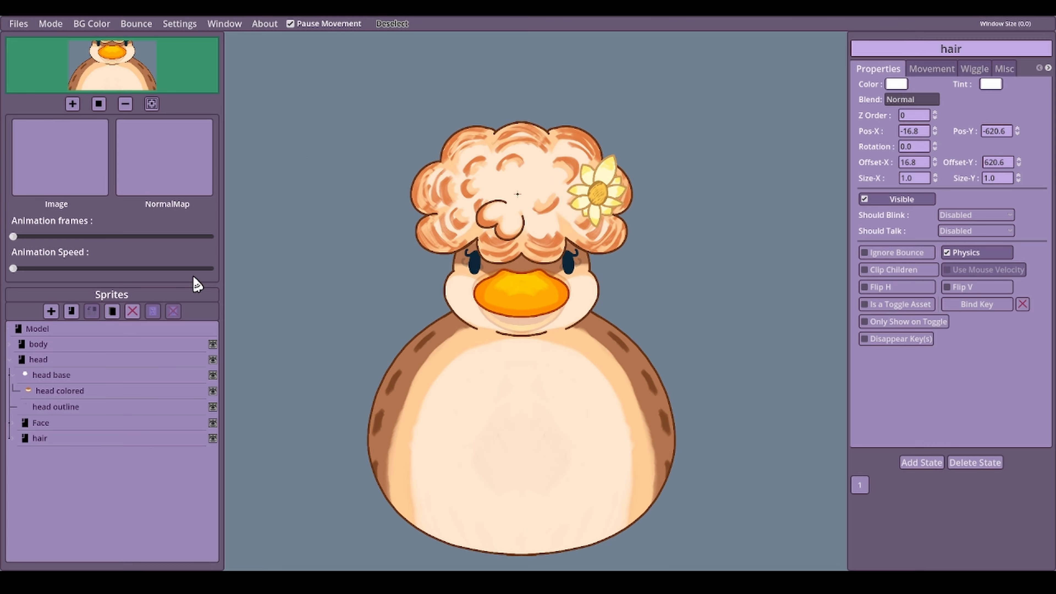
Resume the model's movement and set the back hair sprite's Z order to -1.
{"action": "left_click", "coordinate": [291, 24]}
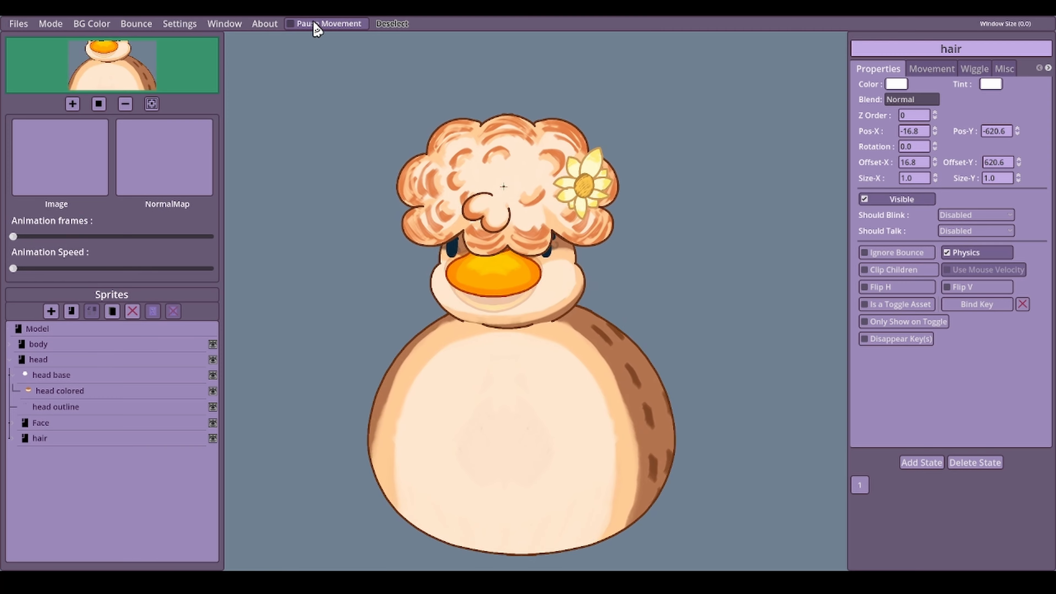
{"action": "left_click", "coordinate": [13, 439]}
{"action": "left_click", "coordinate": [53, 454]}
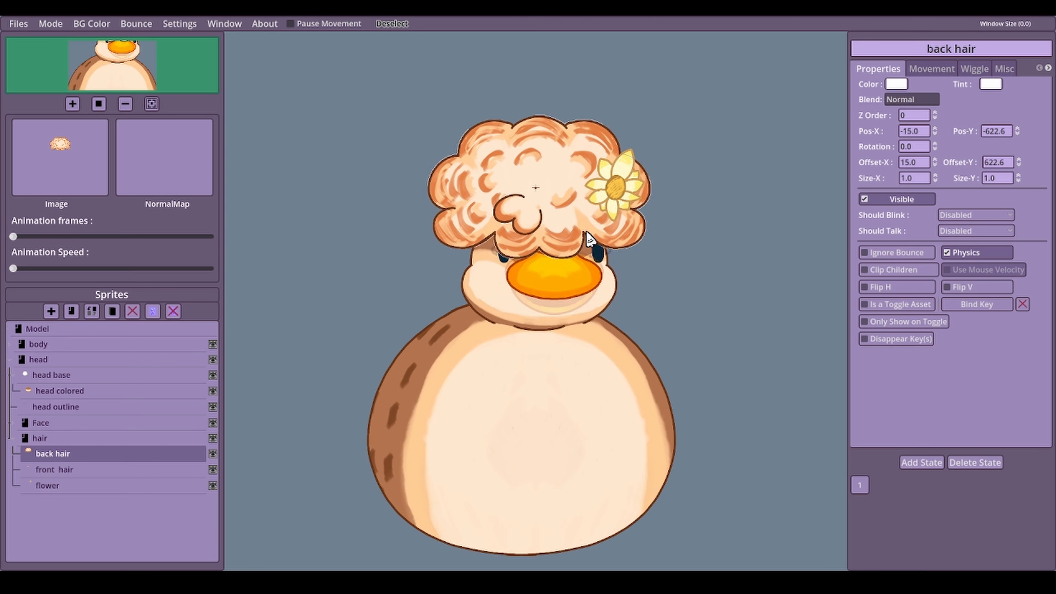
{"action": "left_click", "coordinate": [935, 119]}
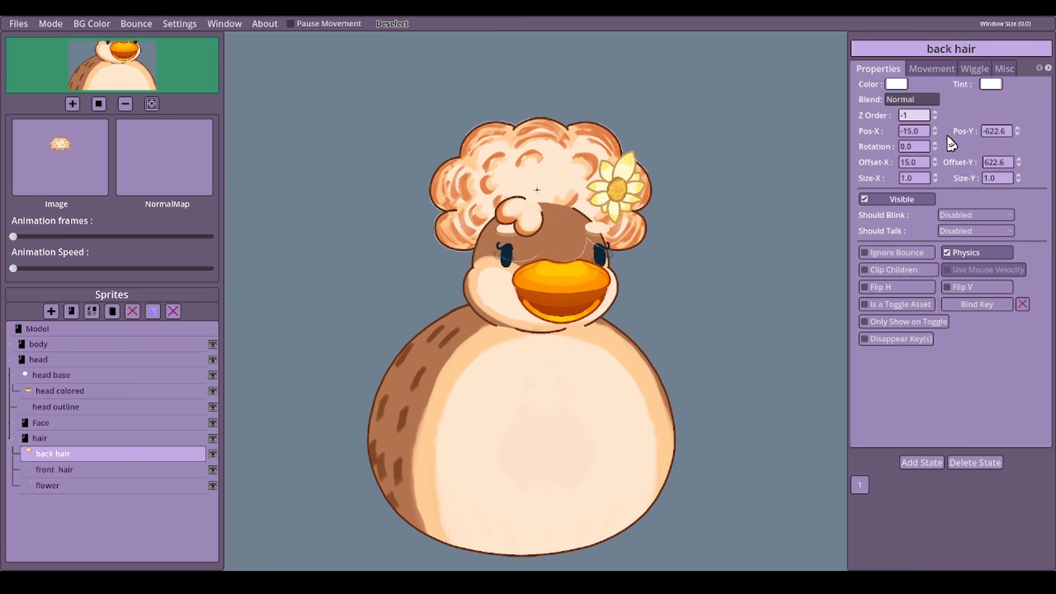
Try a stretch of about 16.94 on the hair folder and reduce it to 0.3.
{"action": "left_click", "coordinate": [931, 69]}
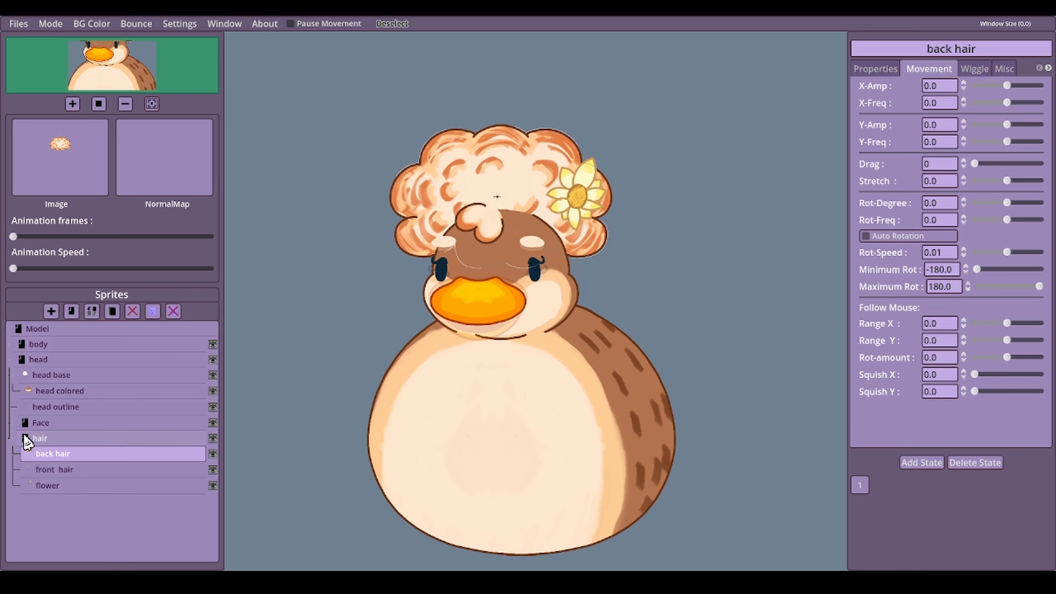
{"action": "left_click", "coordinate": [43, 438]}
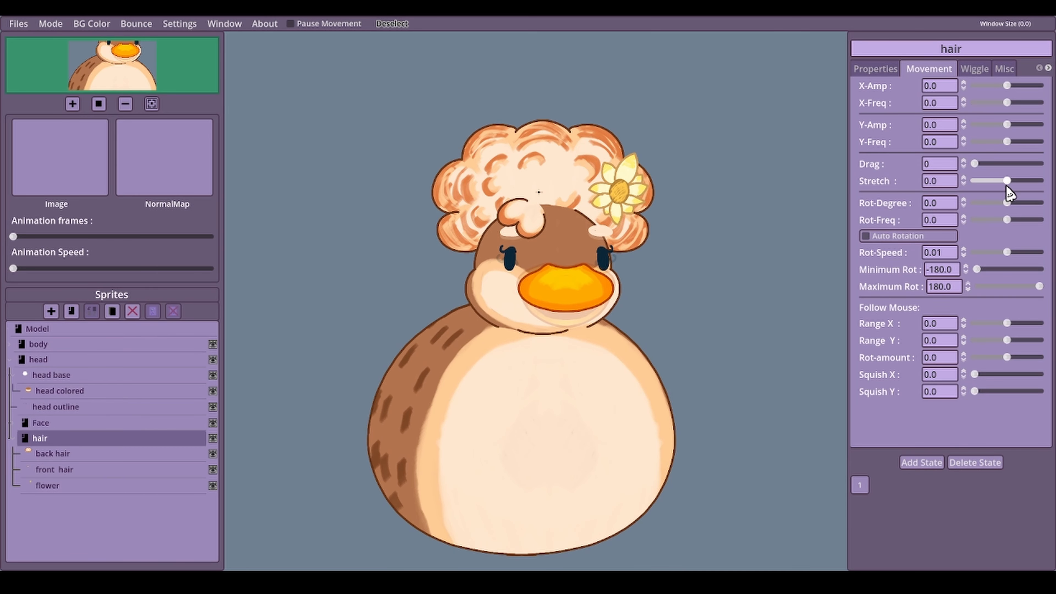
{"action": "left_click_drag", "start_coordinate": [1009, 184], "coordinate": [1014, 185]}
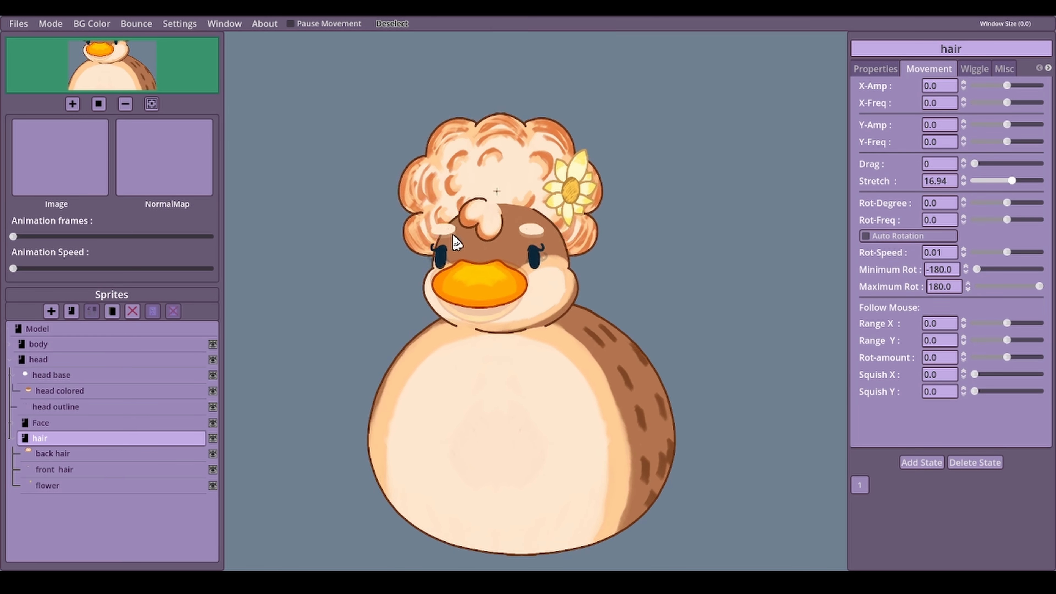
{"action": "left_click_drag", "start_coordinate": [984, 190], "coordinate": [893, 195]}
{"action": "type", "text": "0"}
{"action": "key", "text": "Return"}
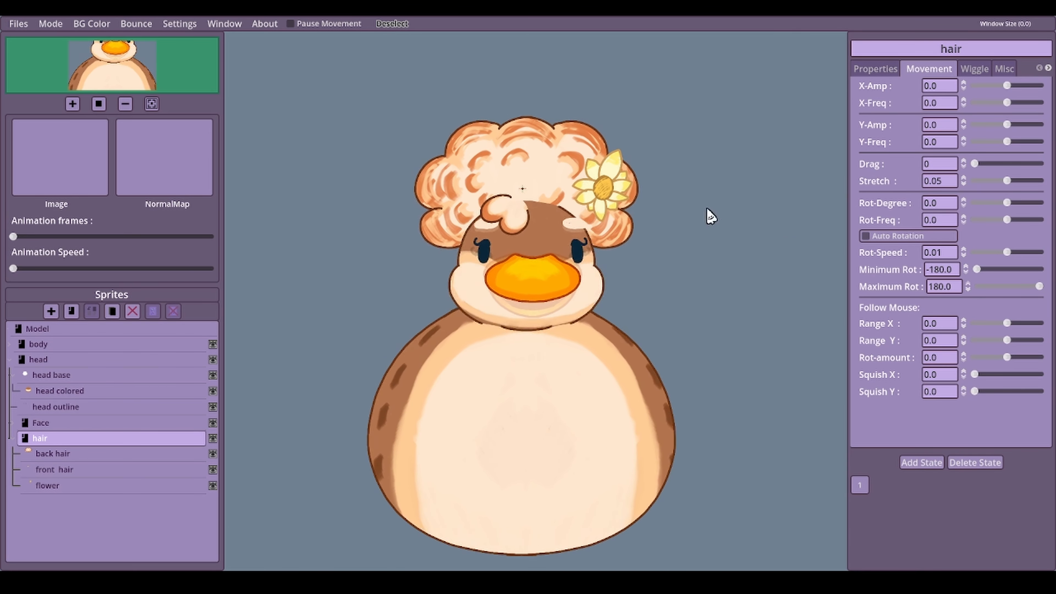
{"action": "left_click", "coordinate": [963, 179]}
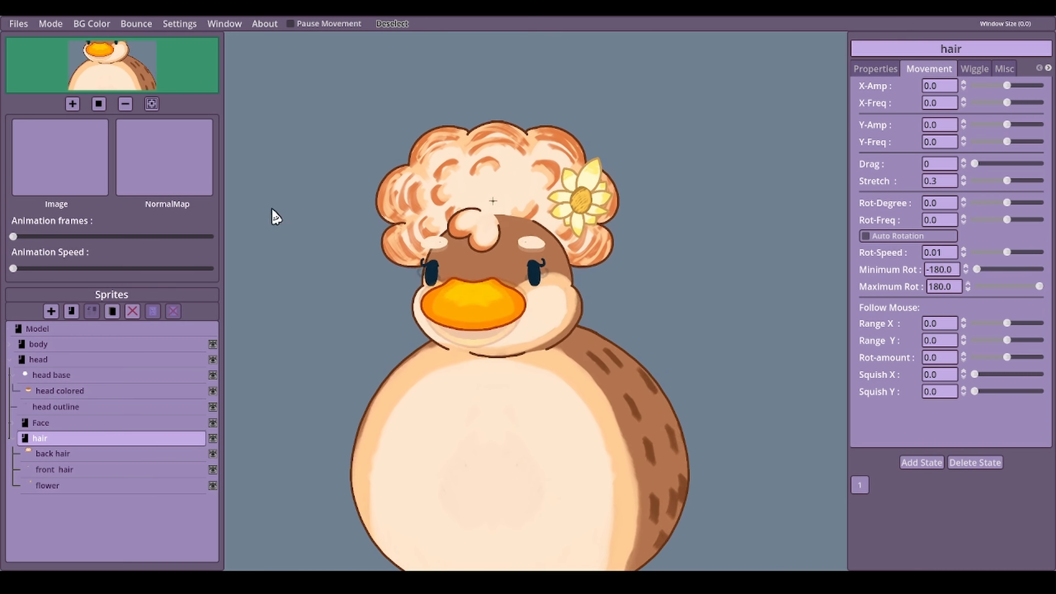
Set the back hair's follow-mouse ranges to about -67.79 for X and -25.42 for Y.
{"action": "left_click", "coordinate": [38, 458]}
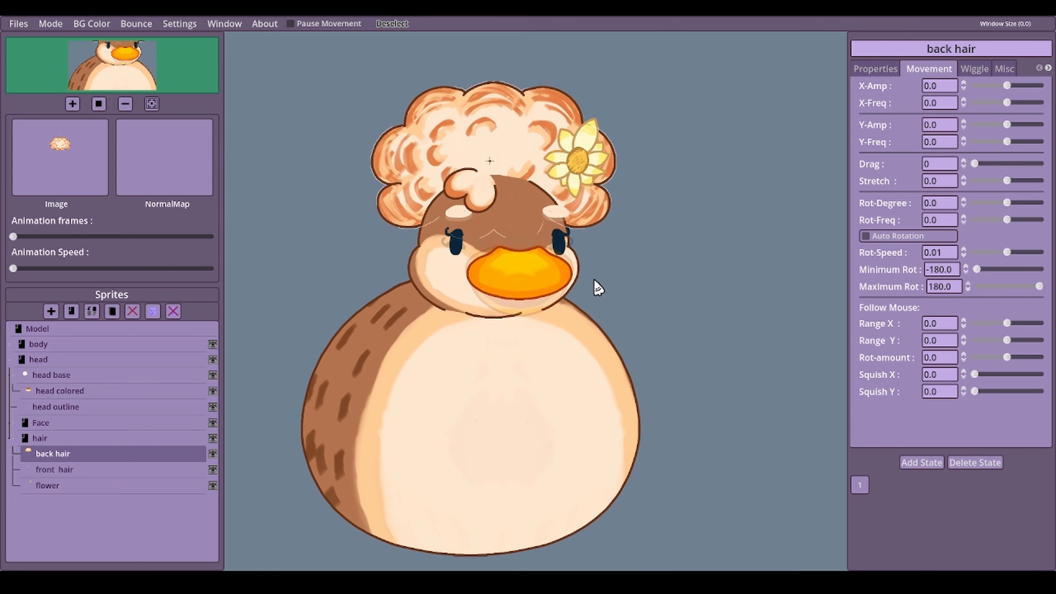
{"action": "left_click_drag", "start_coordinate": [1008, 324], "coordinate": [1016, 328]}
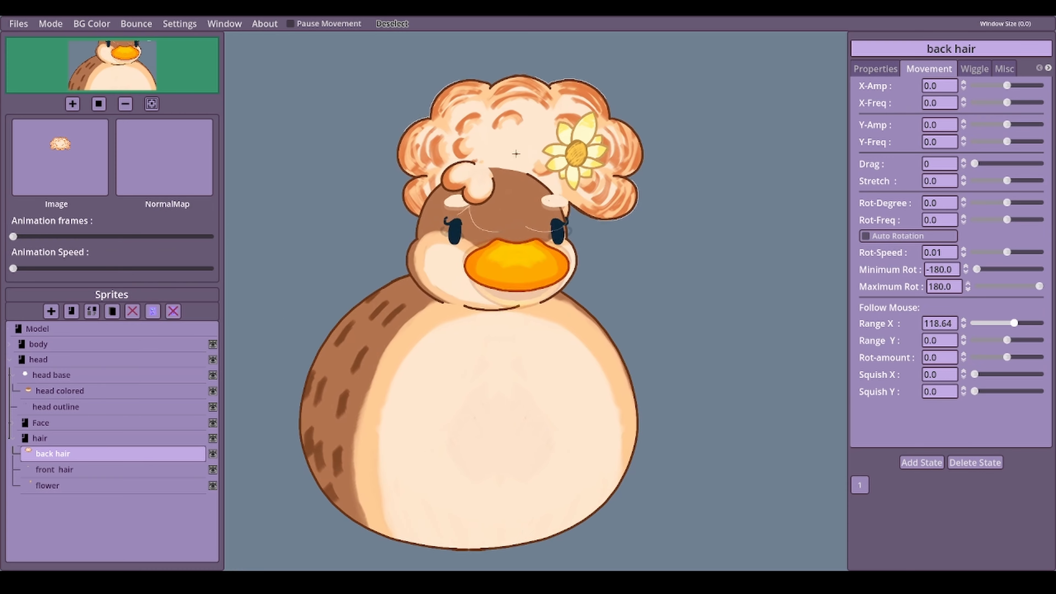
{"action": "left_click_drag", "start_coordinate": [1016, 325], "coordinate": [1010, 325]}
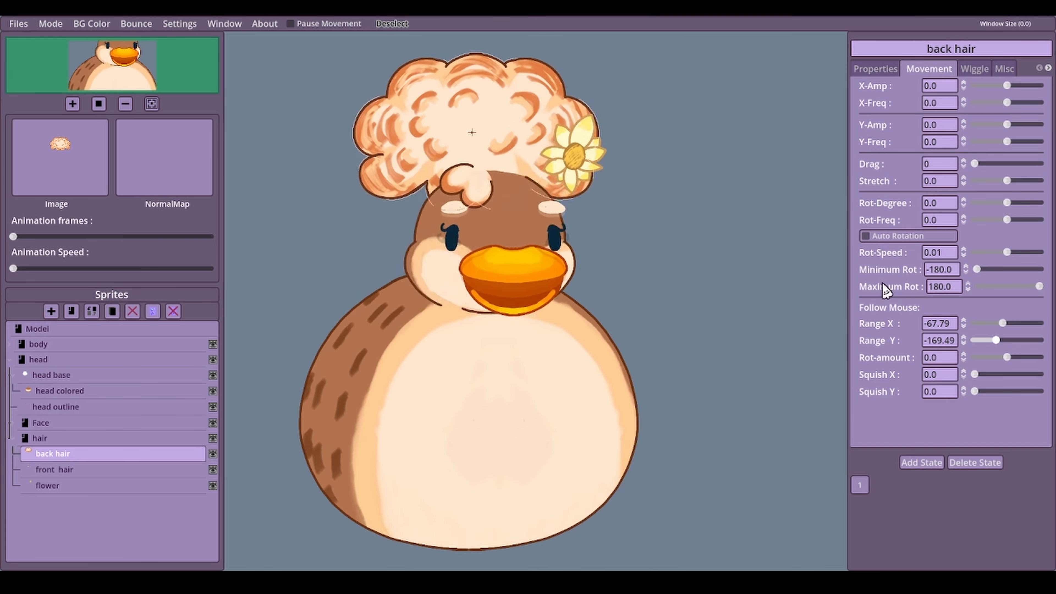
{"action": "left_click_drag", "start_coordinate": [1000, 345], "coordinate": [1010, 344]}
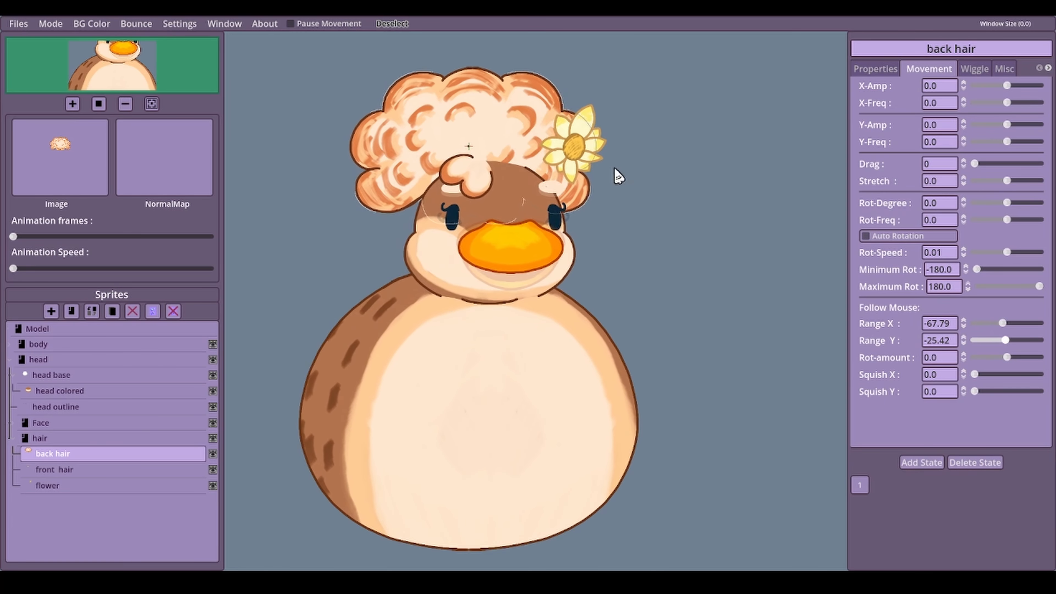
Pause the movement and lower the back hair sprite to a Y position of about -585.4.
{"action": "left_click", "coordinate": [290, 24]}
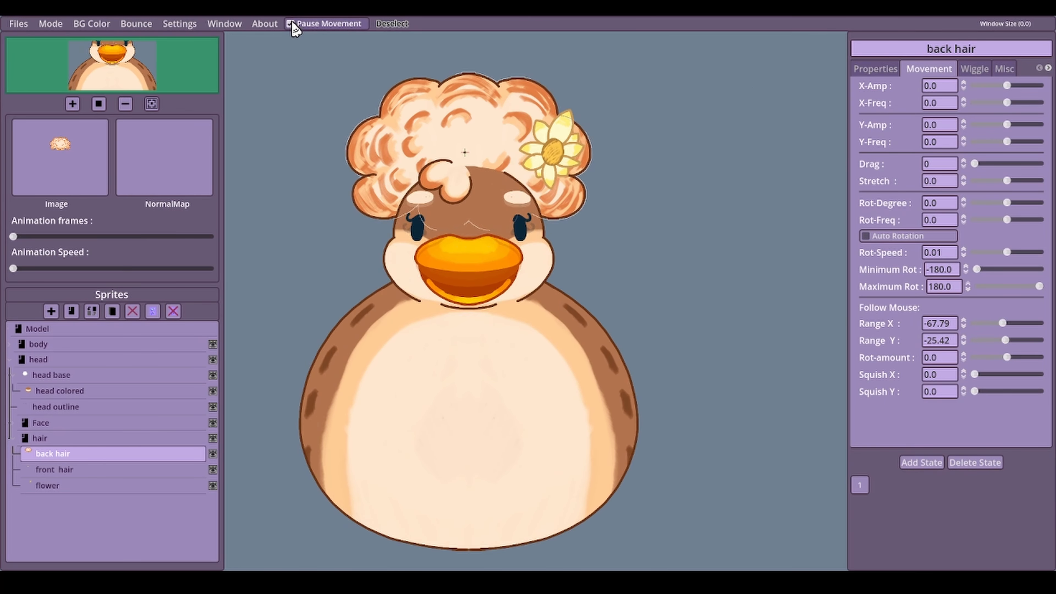
{"action": "left_click", "coordinate": [877, 69]}
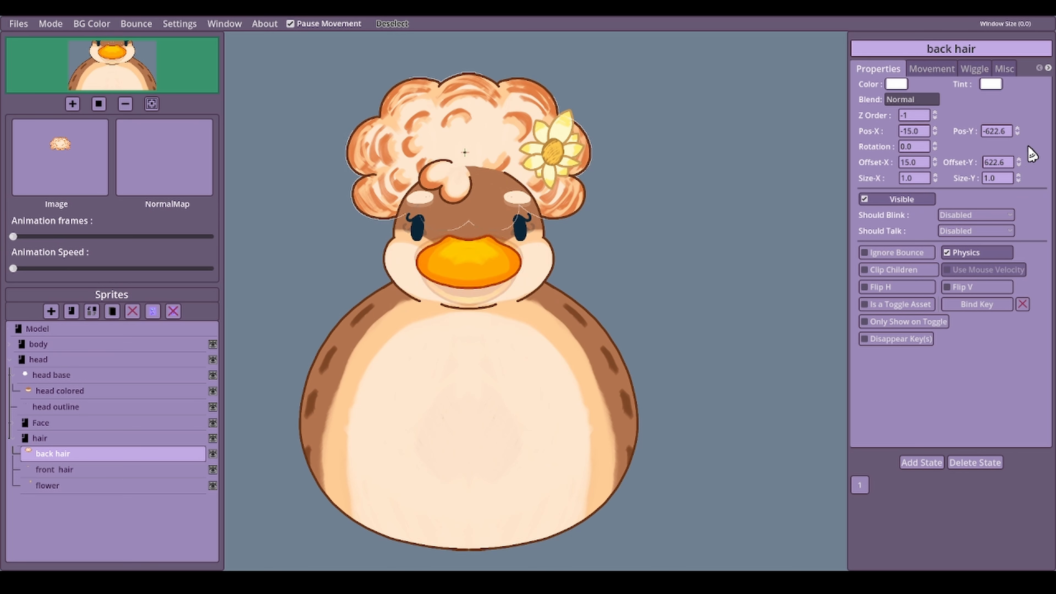
{"action": "left_click", "coordinate": [1018, 134]}
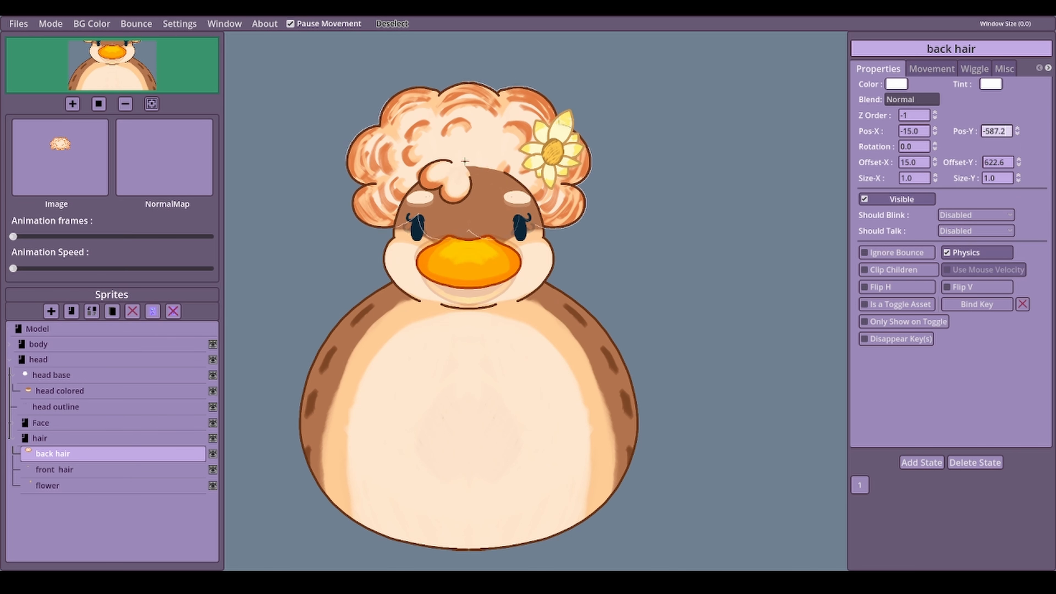
Resume the movement and set the back hair's follow-mouse Y range to about -67.79.
{"action": "left_click", "coordinate": [290, 24]}
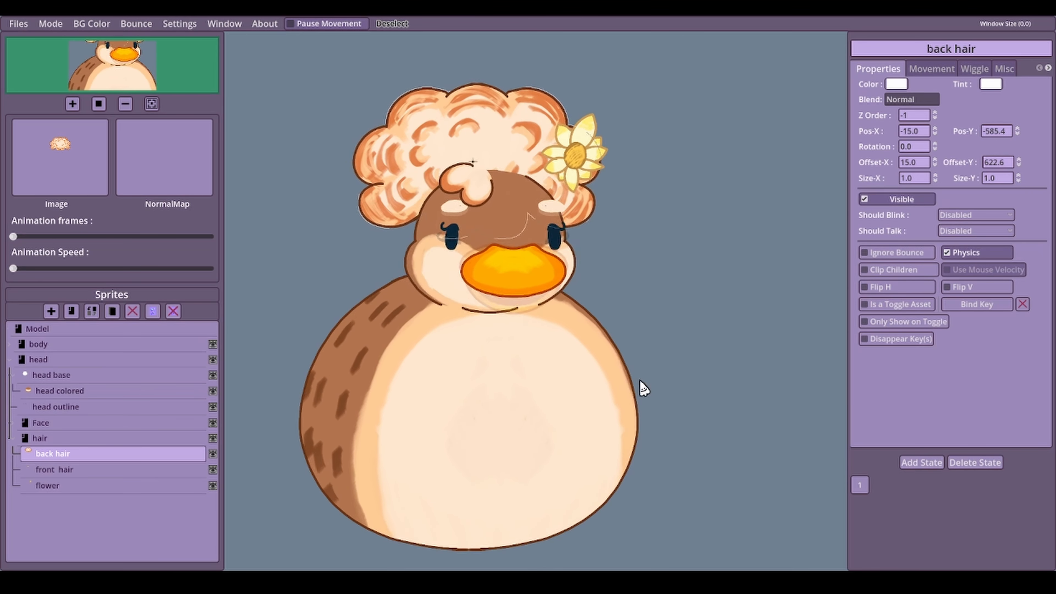
{"action": "left_click", "coordinate": [937, 71]}
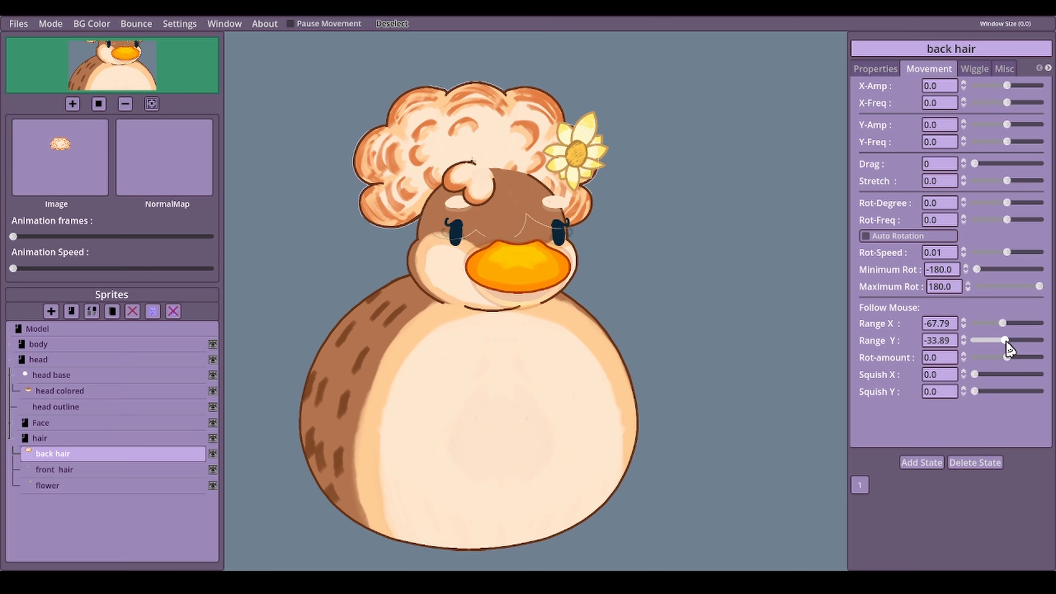
{"action": "left_click_drag", "start_coordinate": [1006, 342], "coordinate": [1004, 341]}
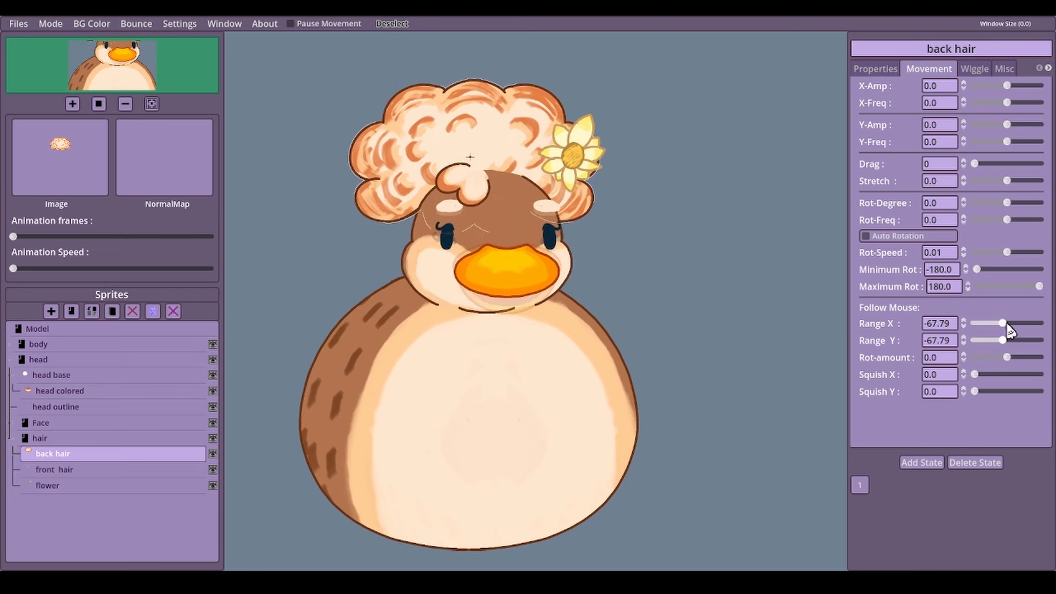
Pause the movement and raise the front hair sprite to a Y position of about -592.8.
{"action": "left_click", "coordinate": [95, 487]}
{"action": "left_click", "coordinate": [85, 470]}
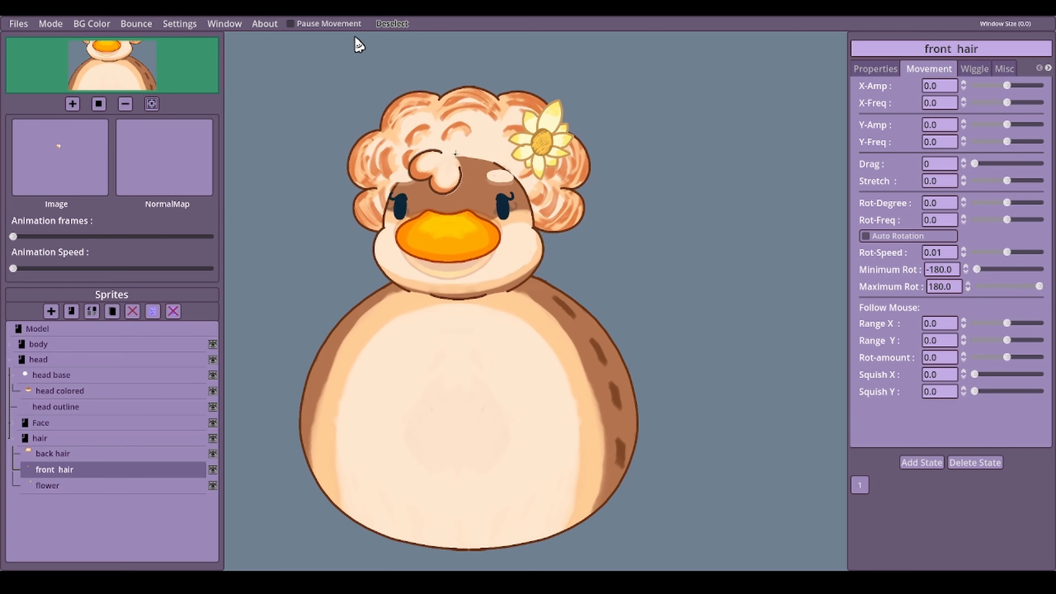
{"action": "left_click", "coordinate": [302, 24]}
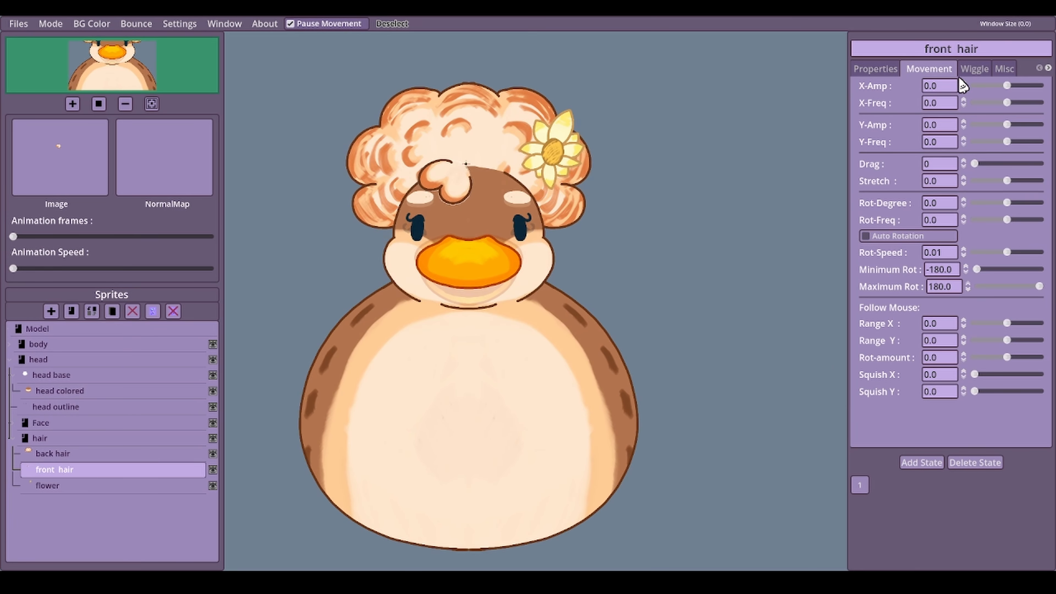
{"action": "left_click", "coordinate": [892, 73]}
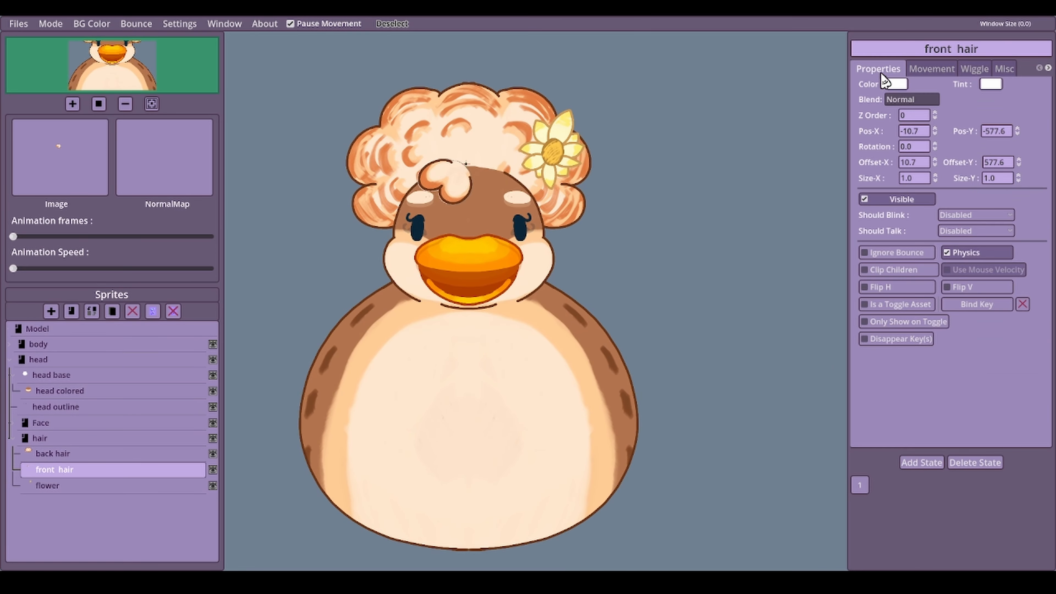
{"action": "left_click_drag", "start_coordinate": [1018, 133], "coordinate": [1018, 140]}
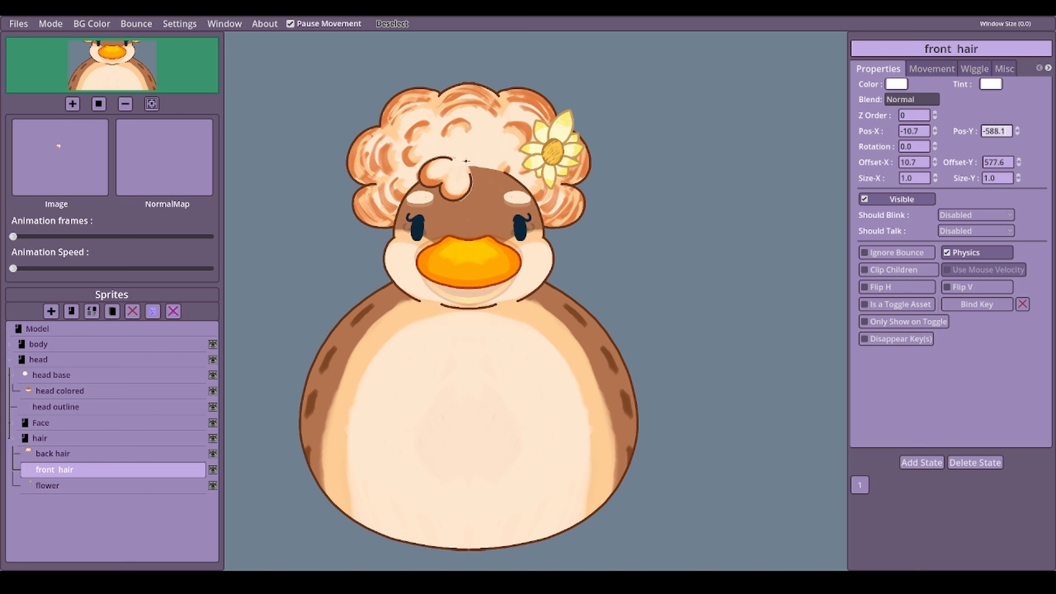
Resume the movement and set the front hair's follow-mouse ranges to about 101.7 for X and 16.95 for Y.
{"action": "left_click", "coordinate": [291, 26]}
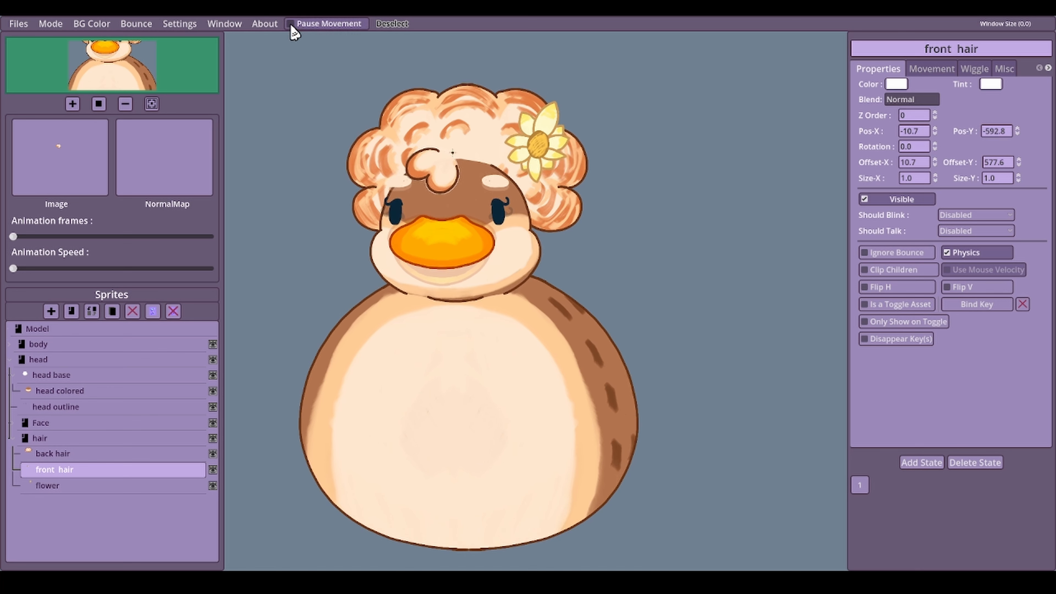
{"action": "left_click", "coordinate": [941, 70]}
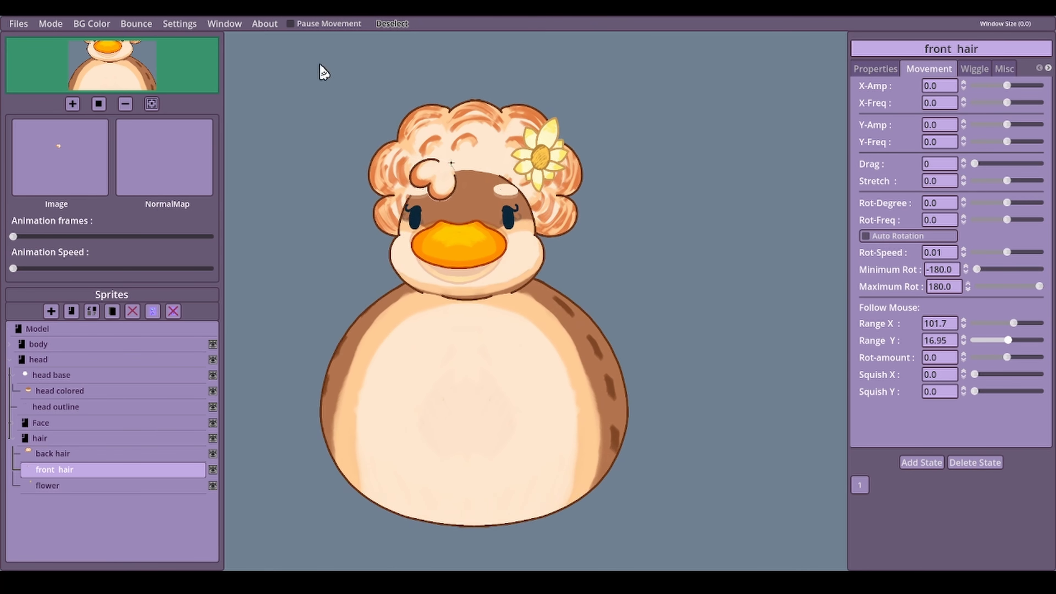
Switch the model from editing to PNGTube mode.
{"action": "left_click", "coordinate": [294, 23]}
{"action": "left_click", "coordinate": [51, 24]}
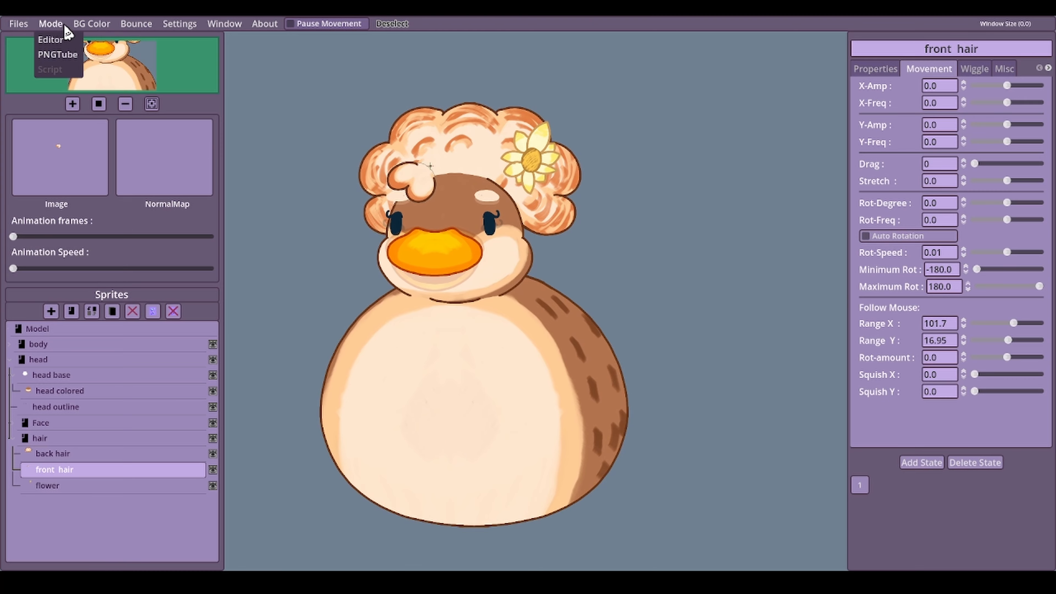
{"action": "left_click", "coordinate": [58, 52]}
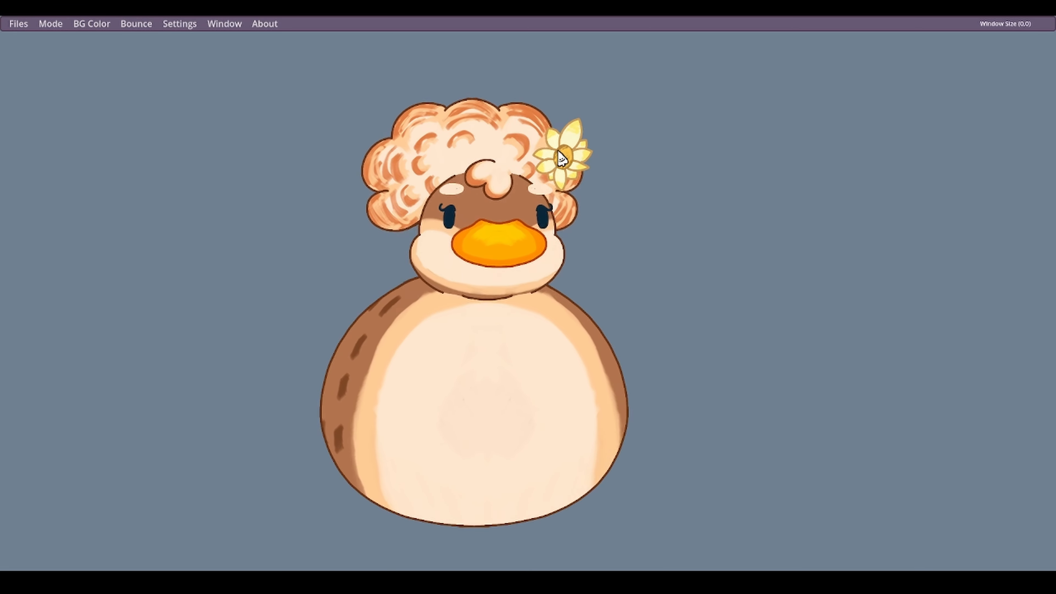
Check the bounce settings and switch the model back to Editor mode.
{"action": "left_click", "coordinate": [140, 29]}
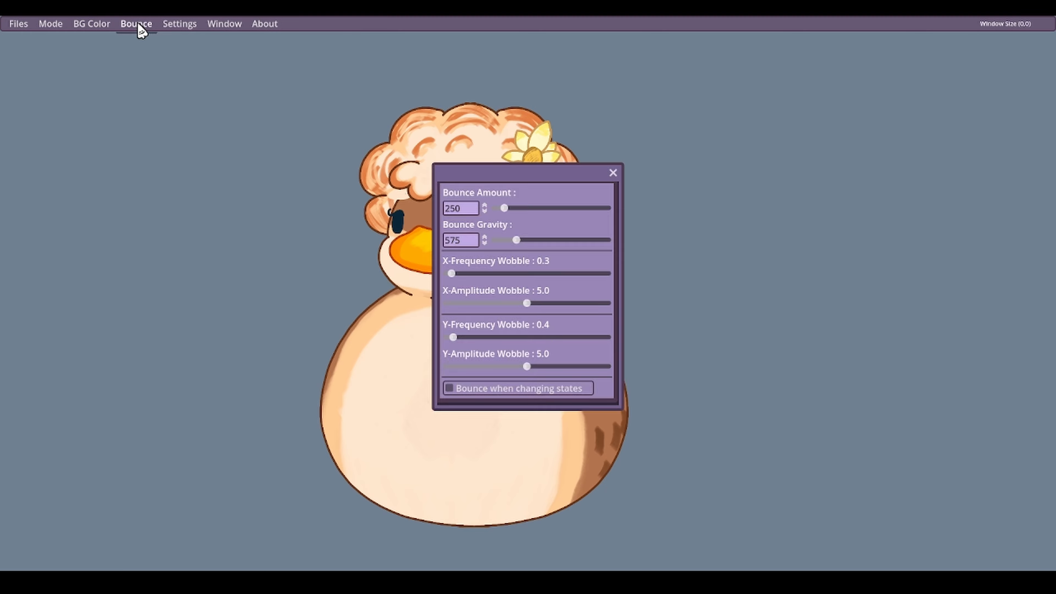
{"action": "left_click", "coordinate": [125, 27]}
{"action": "left_click", "coordinate": [54, 27]}
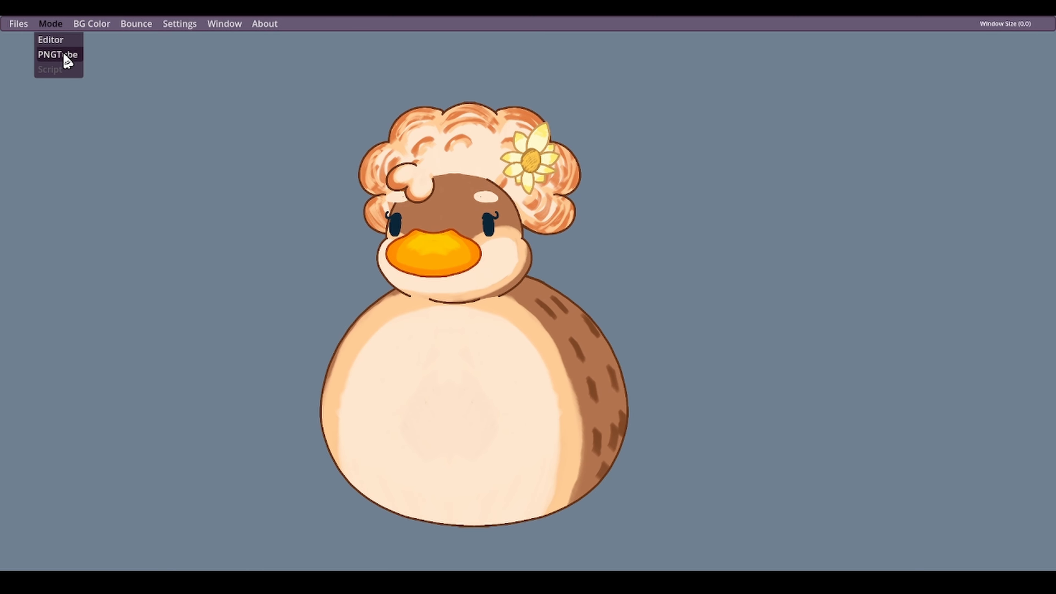
{"action": "left_click", "coordinate": [53, 39]}
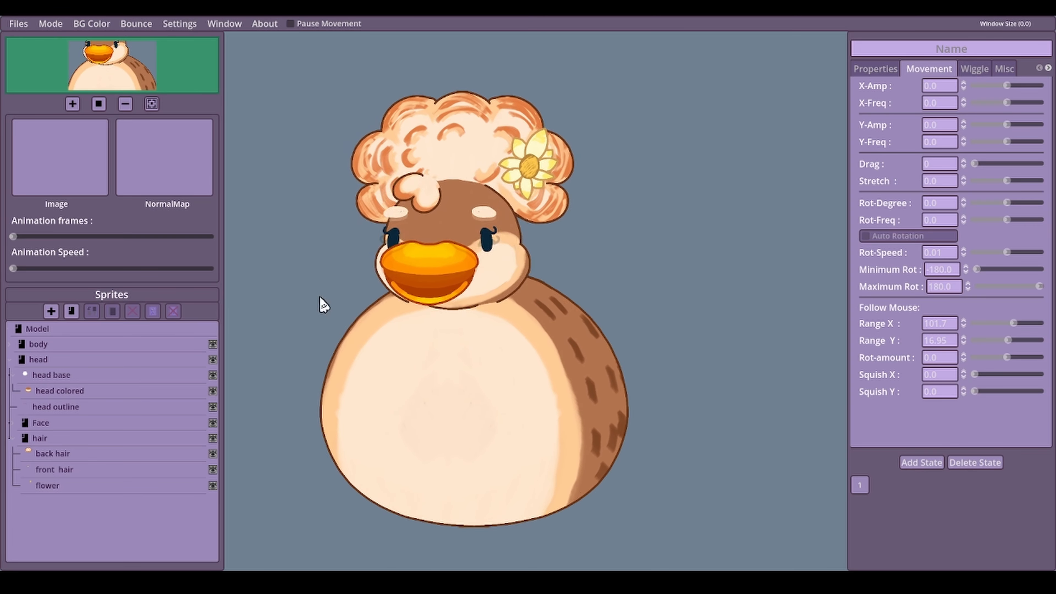
Nest the flower sprite under the back hair in the sprite hierarchy and select the back hair.
{"action": "left_click", "coordinate": [57, 489]}
{"action": "left_click_drag", "start_coordinate": [57, 495], "coordinate": [51, 463]}
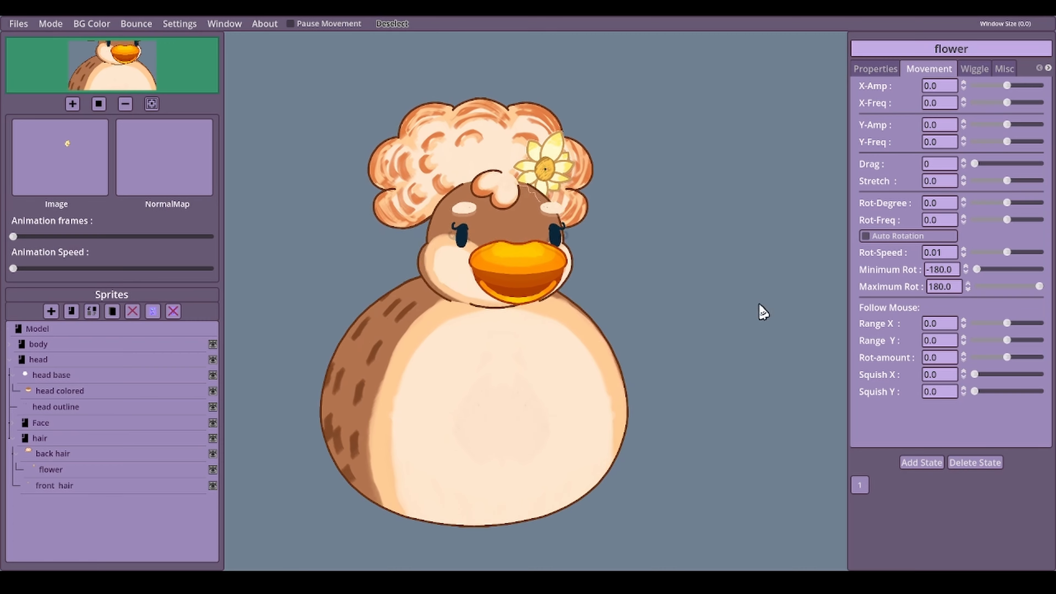
{"action": "left_click", "coordinate": [68, 455]}
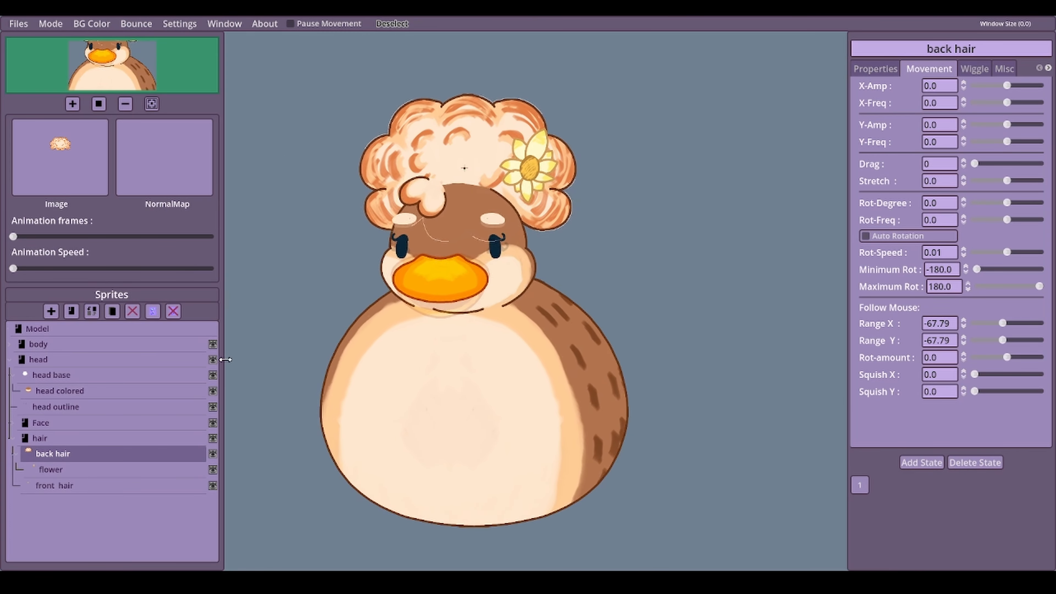
Select the front hair sprite and test its Auto Rotation movement option, leaving the option off.
{"action": "left_click", "coordinate": [88, 487]}
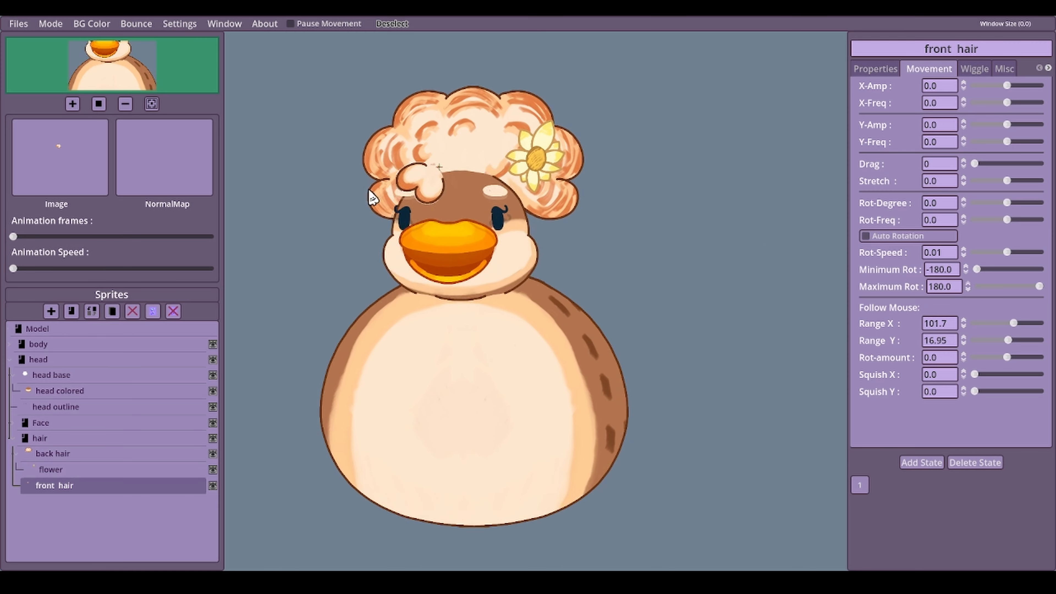
{"action": "left_click", "coordinate": [890, 70]}
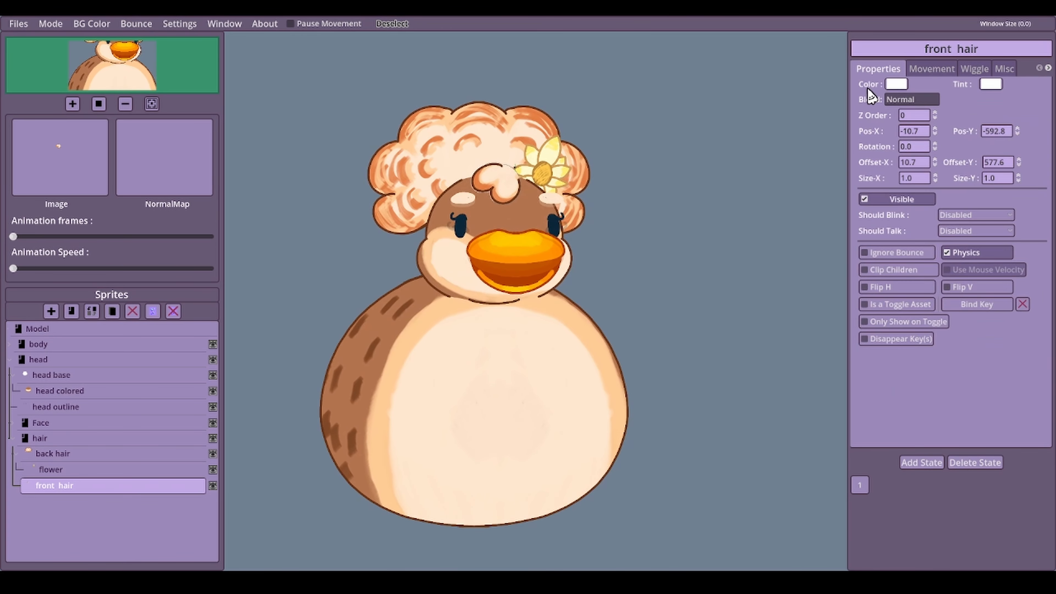
{"action": "left_click", "coordinate": [929, 69]}
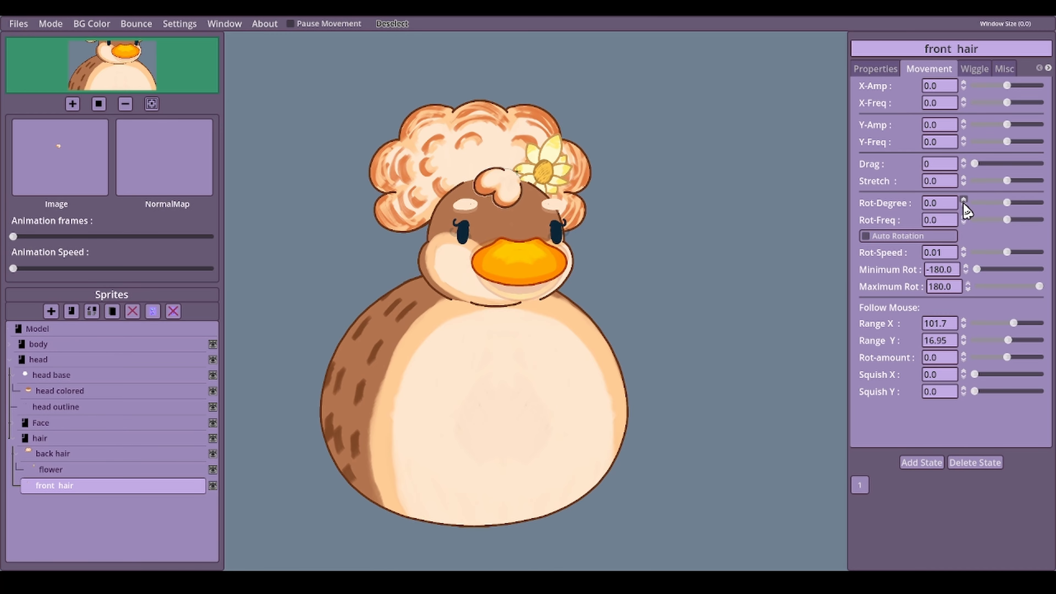
{"action": "left_click", "coordinate": [872, 241]}
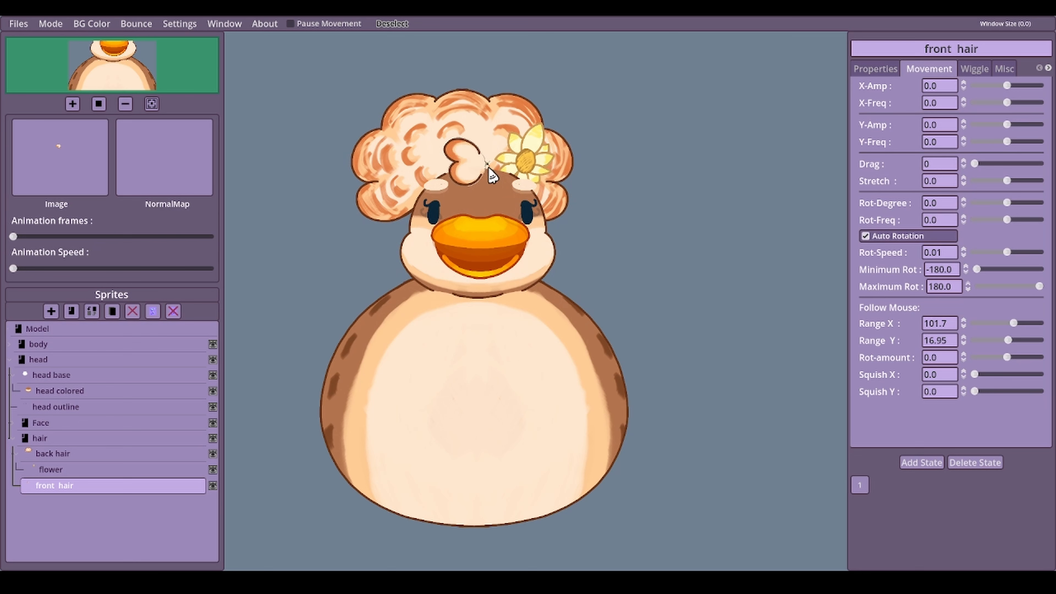
{"action": "left_click", "coordinate": [865, 237]}
Try a rotation degree of 57.97 on the front hair and set its rotation frequency to 0.01.
{"action": "left_click", "coordinate": [964, 217]}
{"action": "left_click", "coordinate": [964, 217]}
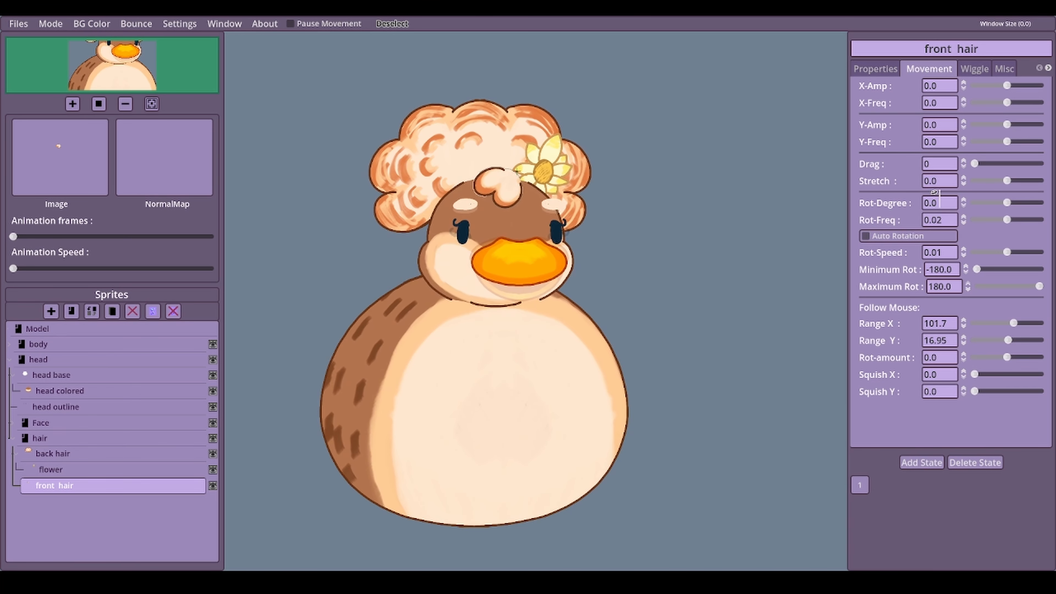
{"action": "left_click", "coordinate": [964, 200]}
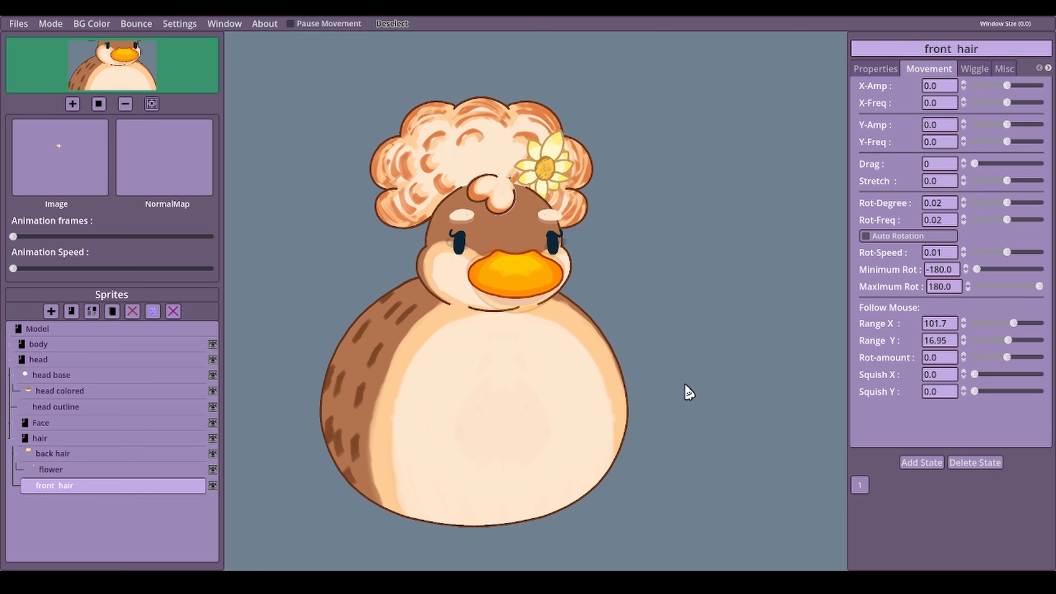
{"action": "left_click", "coordinate": [1017, 202]}
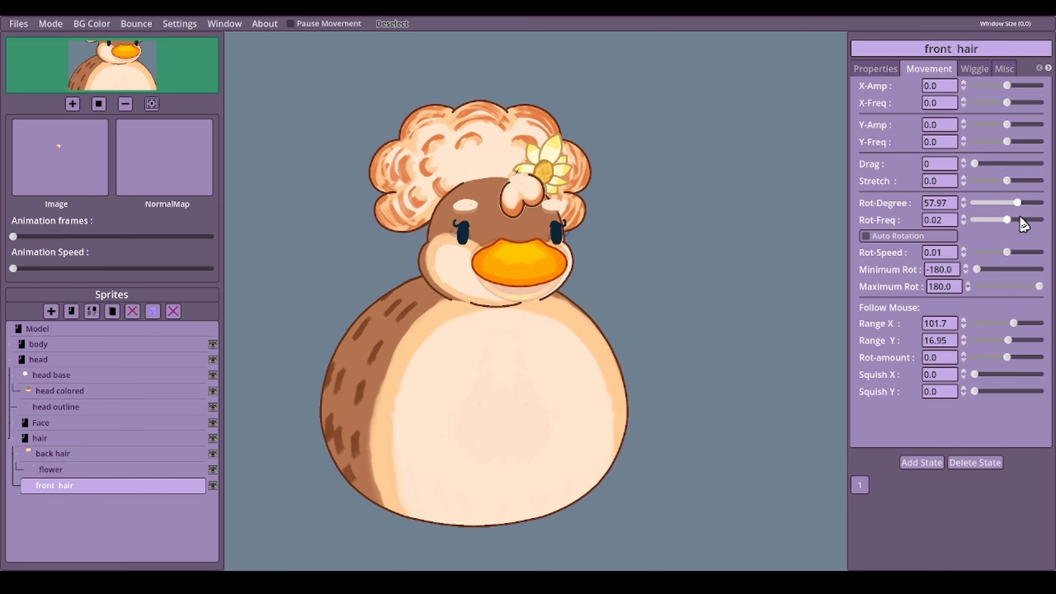
{"action": "left_click", "coordinate": [1017, 220]}
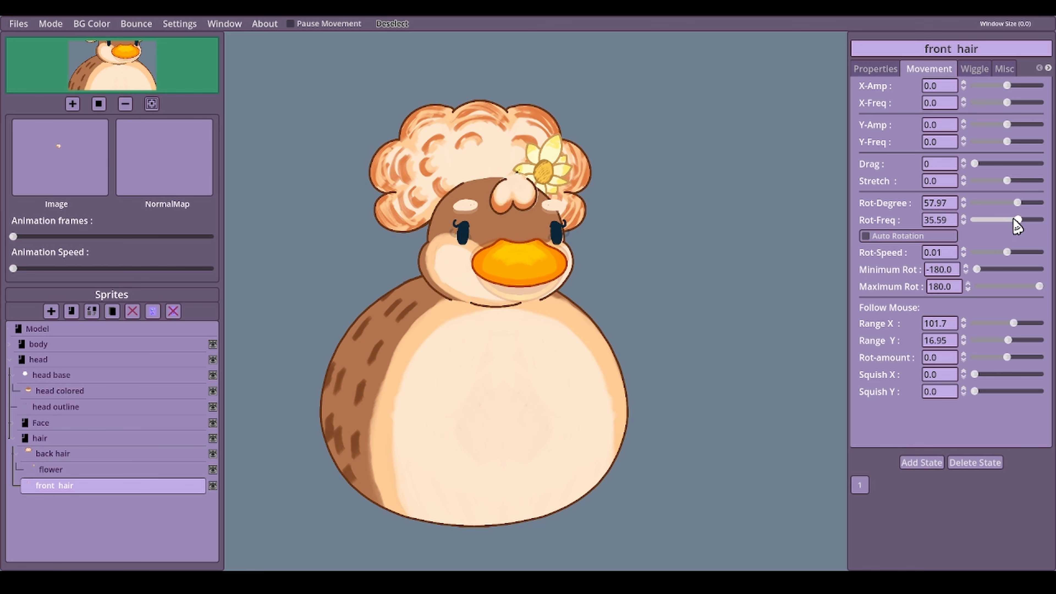
{"action": "left_click_drag", "start_coordinate": [1014, 219], "coordinate": [1013, 229]}
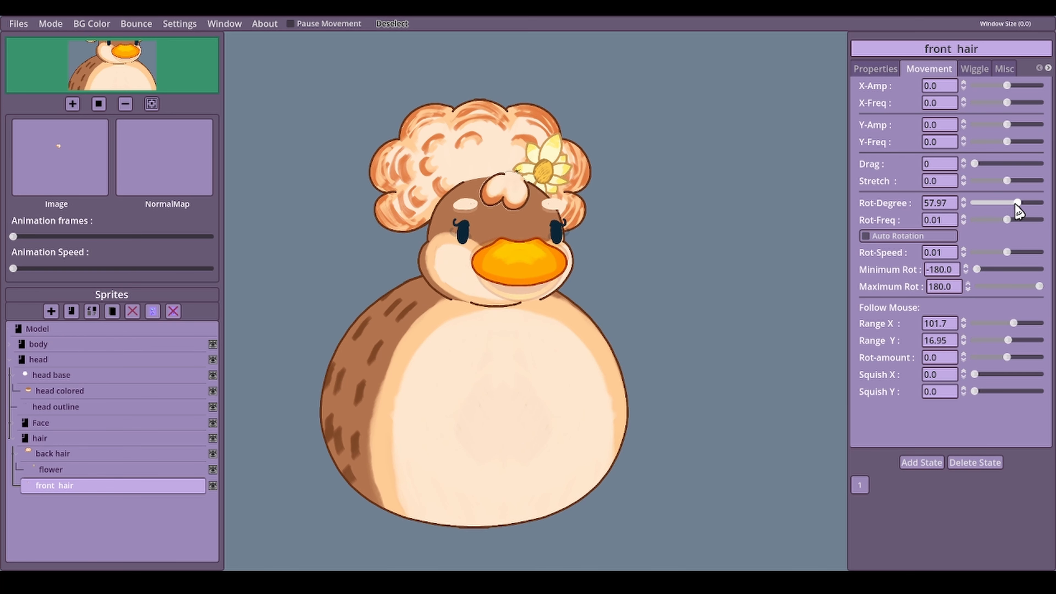
Test front hair rotation degrees of 3 and -5, and settle on -3.
{"action": "left_click_drag", "start_coordinate": [1015, 206], "coordinate": [1014, 206]}
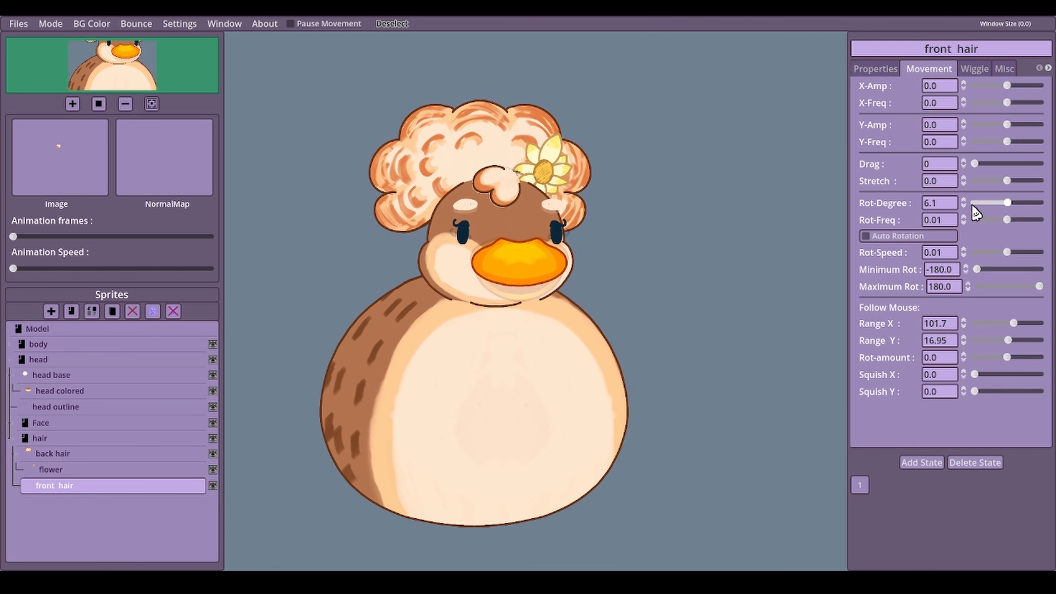
{"action": "left_click", "coordinate": [964, 205]}
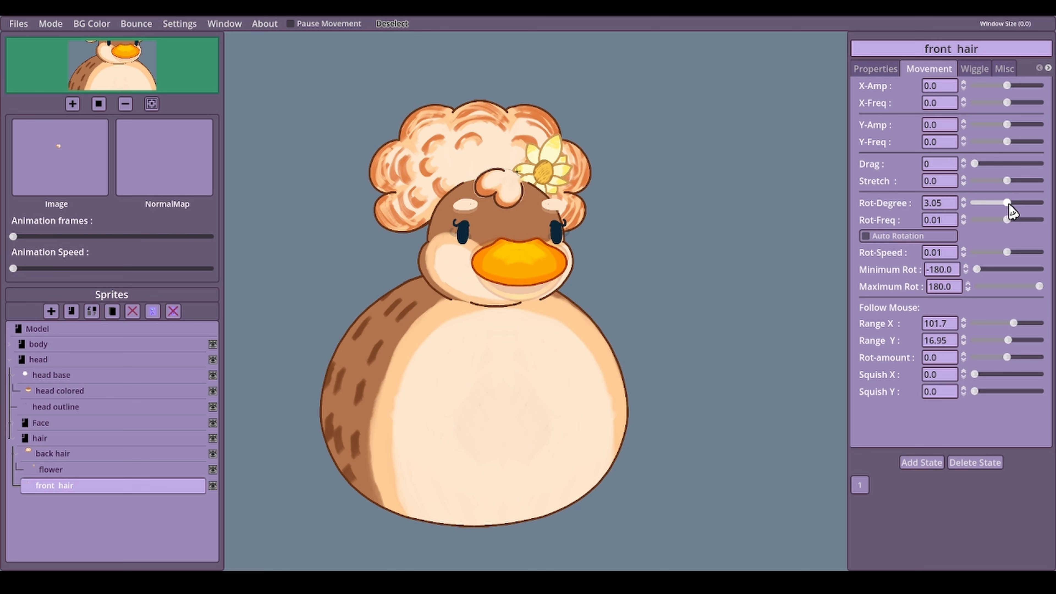
{"action": "left_click_drag", "start_coordinate": [1009, 207], "coordinate": [909, 209]}
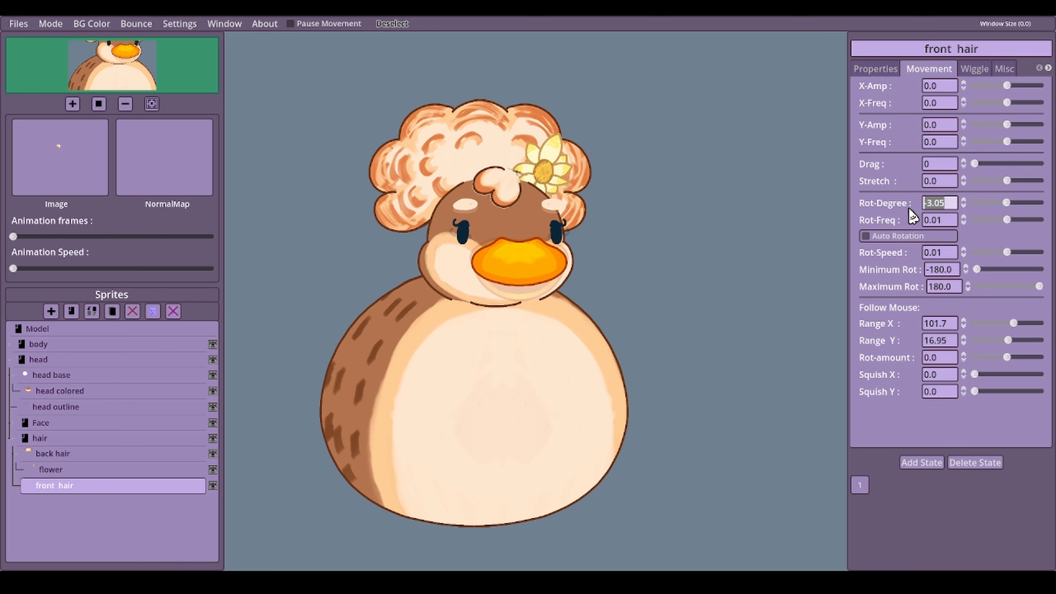
{"action": "type", "text": "3"}
{"action": "key", "text": "Return"}
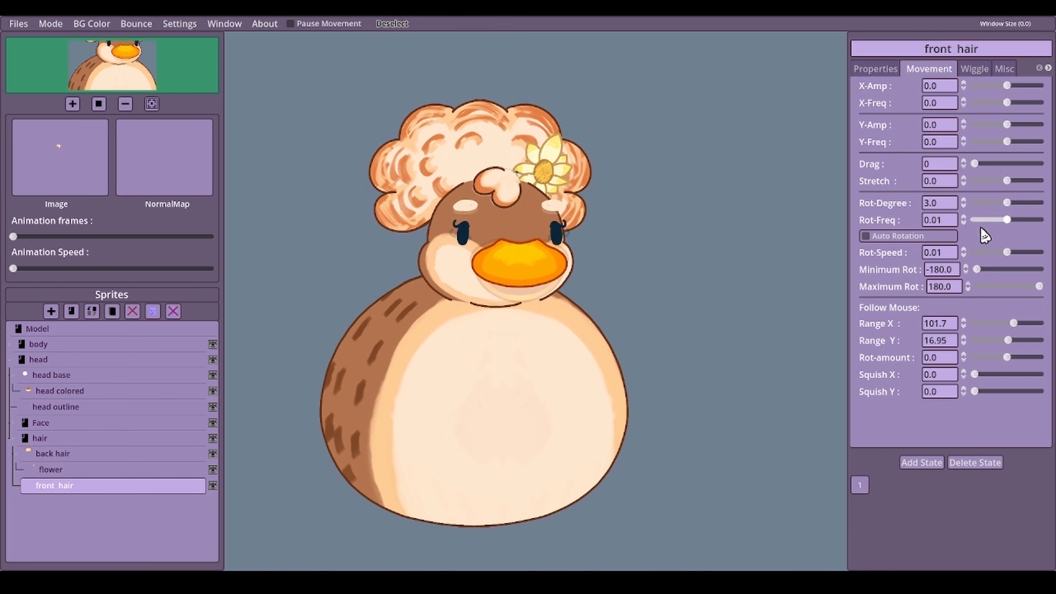
{"action": "left_click", "coordinate": [928, 204]}
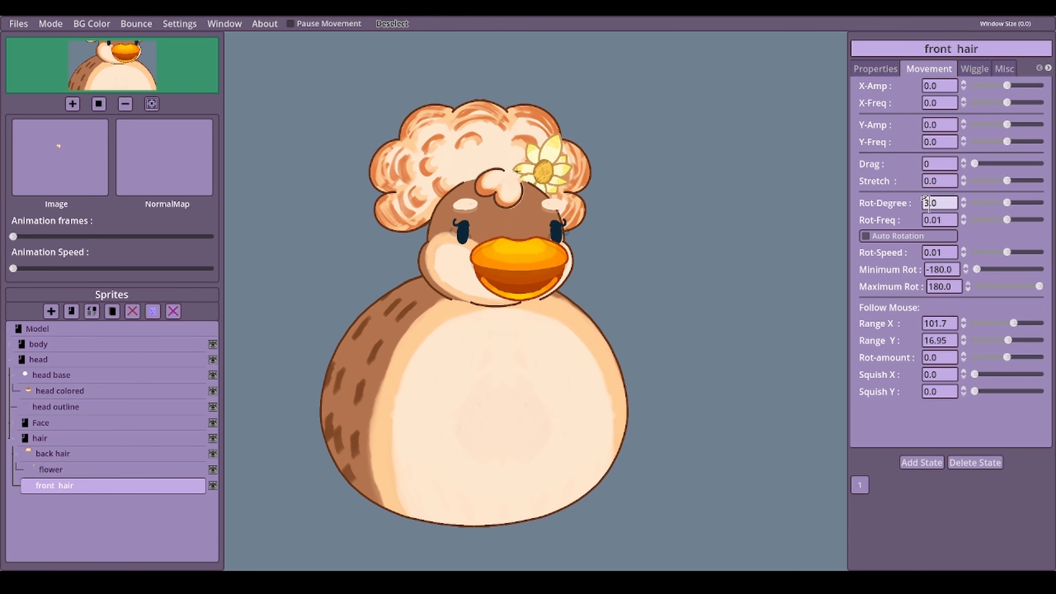
{"action": "key", "text": "Return"}
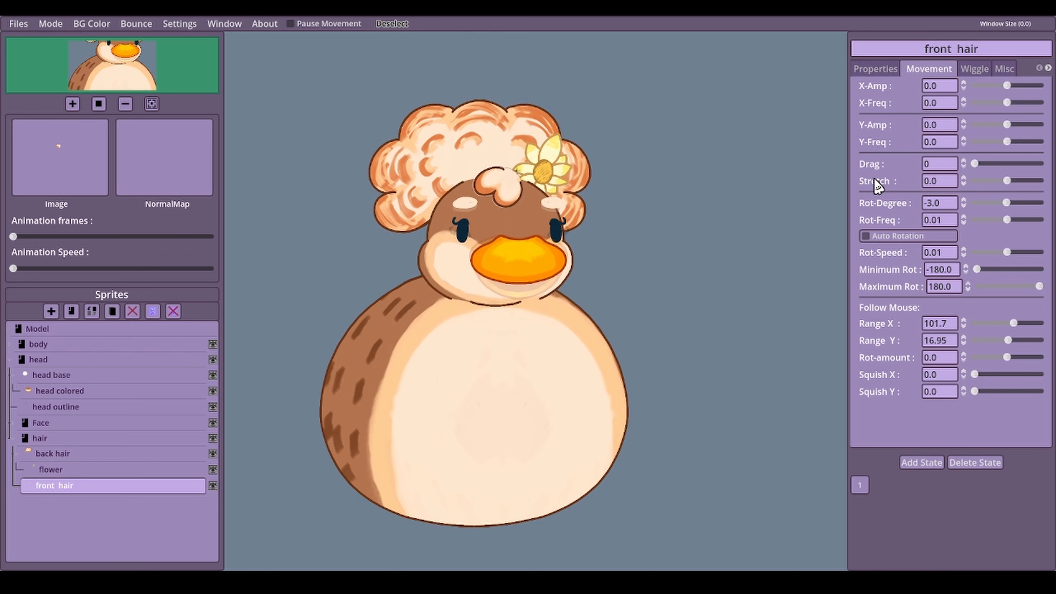
{"action": "left_click", "coordinate": [932, 203]}
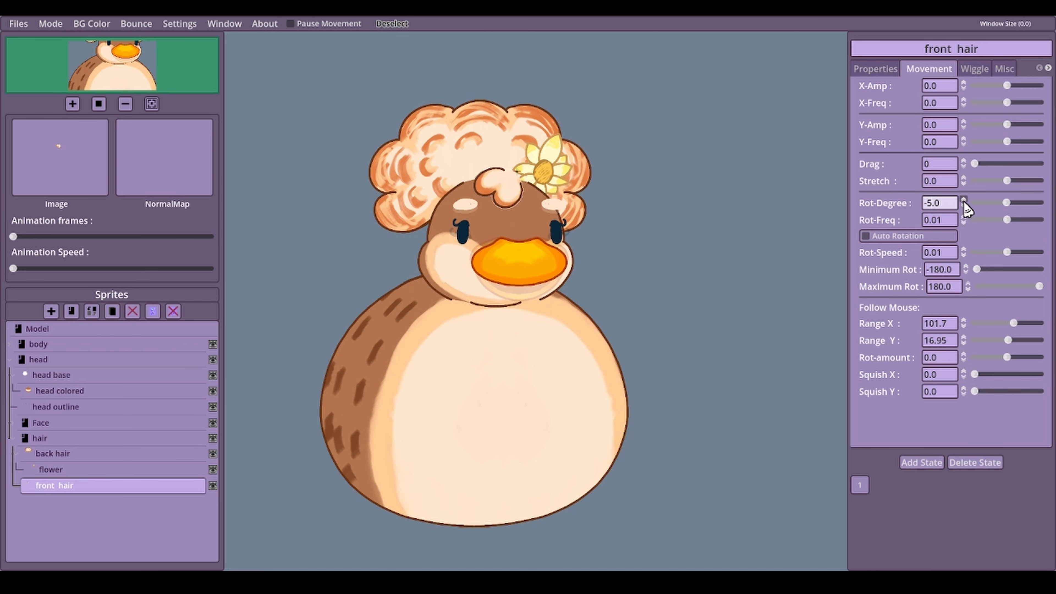
{"action": "key", "text": "Return"}
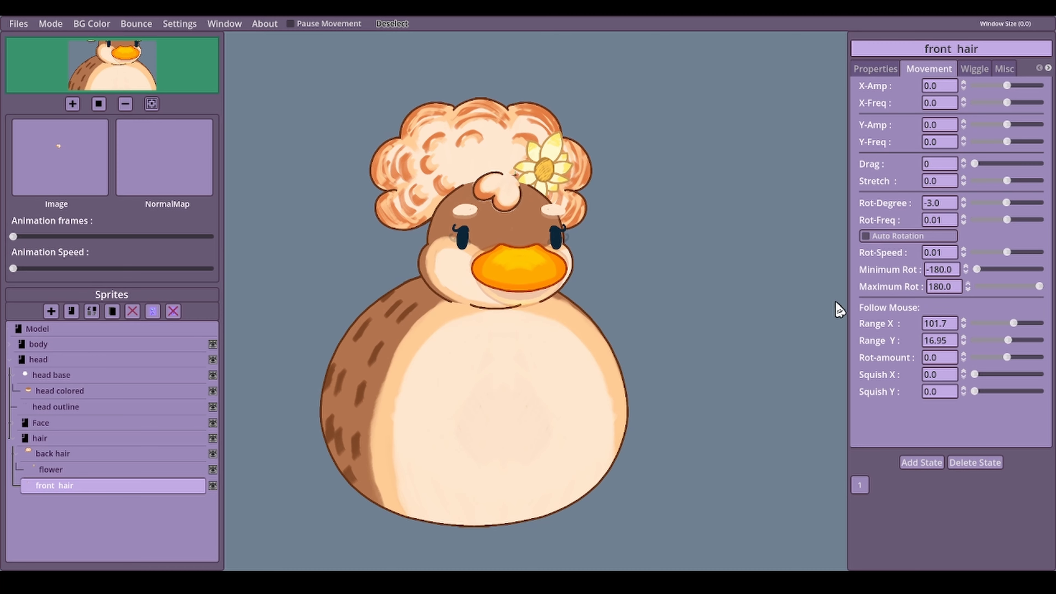
{"action": "left_click_drag", "start_coordinate": [977, 270], "coordinate": [827, 276]}
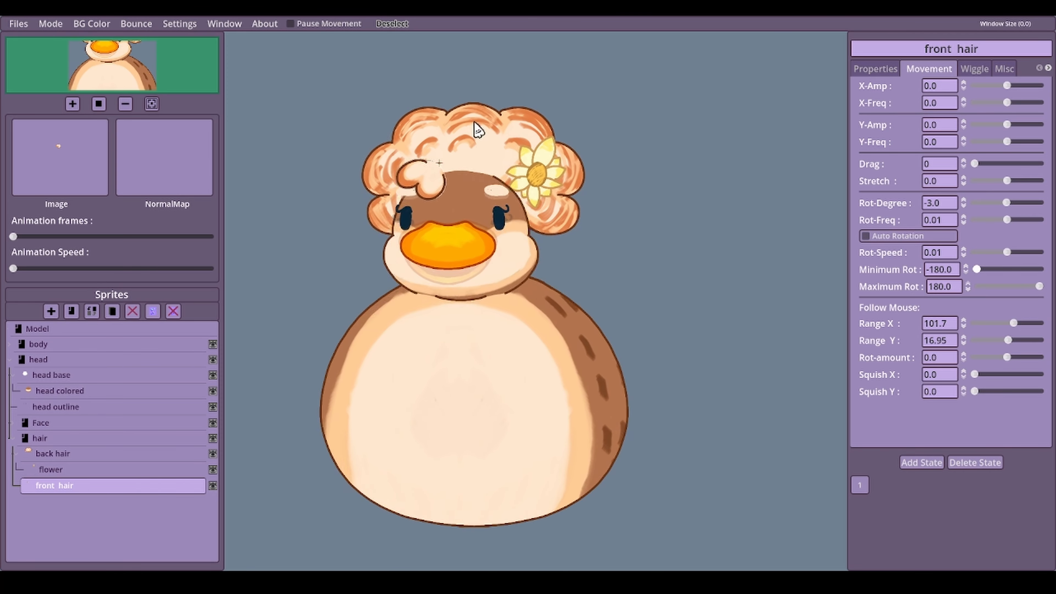
Preview the swaying front hair in PNGTube mode and return to Editor mode.
{"action": "left_click", "coordinate": [51, 26]}
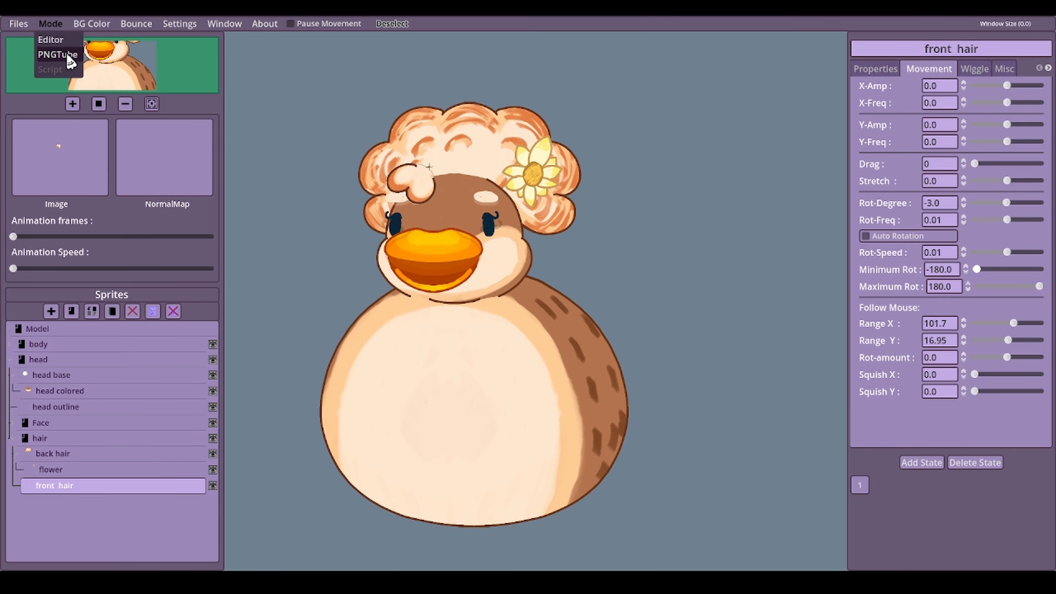
{"action": "left_click", "coordinate": [57, 55]}
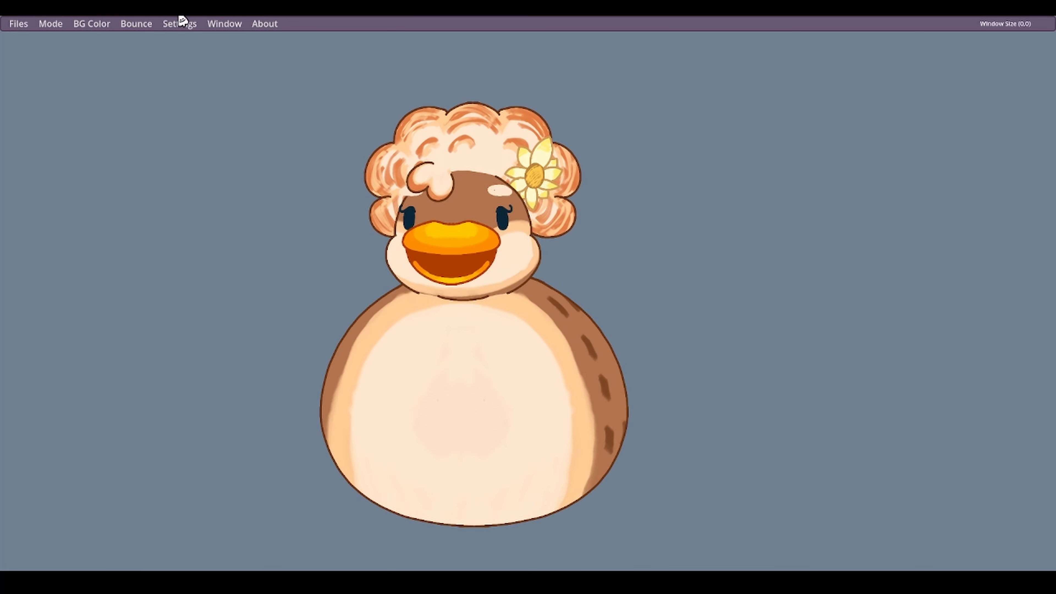
{"action": "left_click", "coordinate": [95, 27]}
{"action": "left_click", "coordinate": [62, 29]}
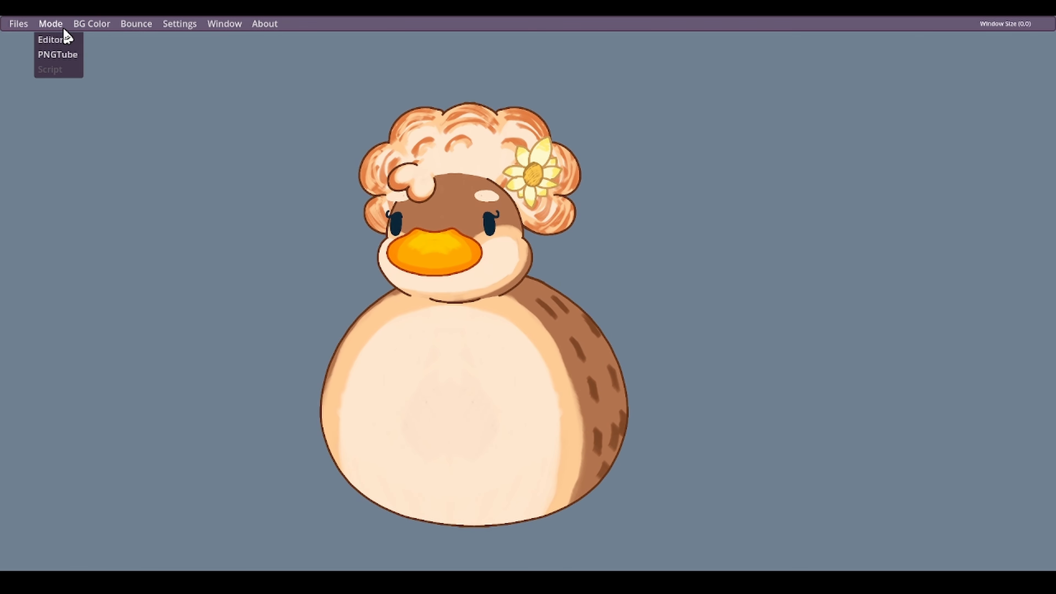
{"action": "left_click", "coordinate": [65, 42]}
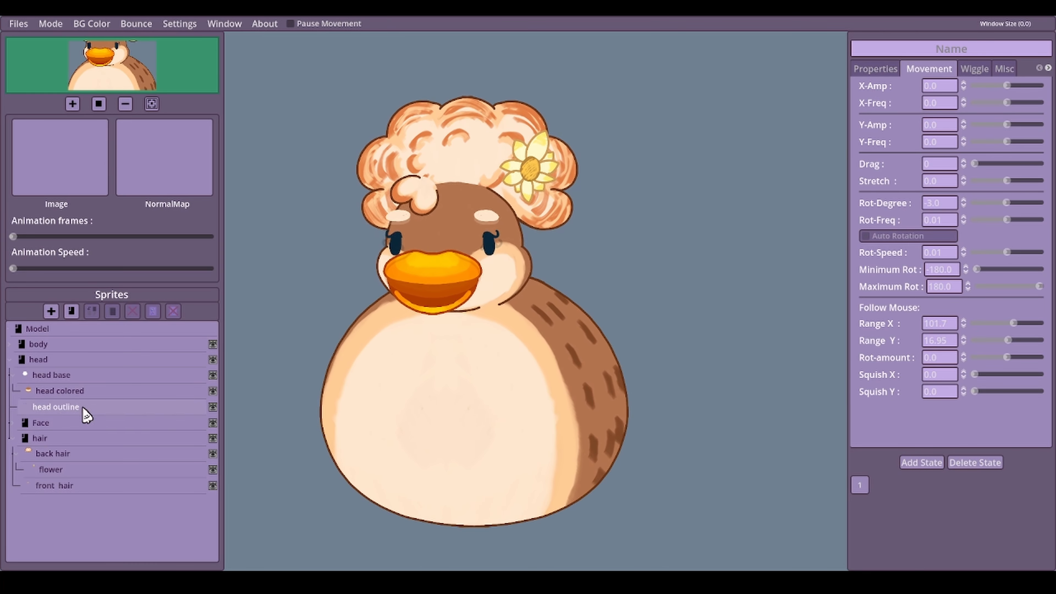
Collapse the hair and head folders in the sprite list and bring up the head folder's movement settings.
{"action": "left_click", "coordinate": [15, 438]}
{"action": "left_click", "coordinate": [10, 360]}
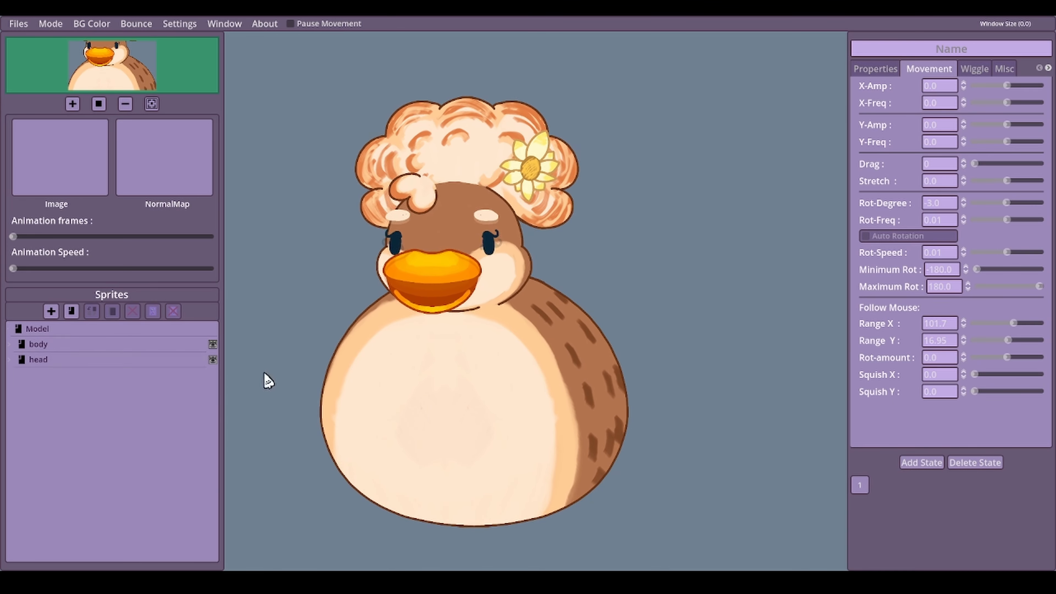
{"action": "left_click_drag", "start_coordinate": [19, 349], "coordinate": [25, 361]}
{"action": "left_click", "coordinate": [25, 362]}
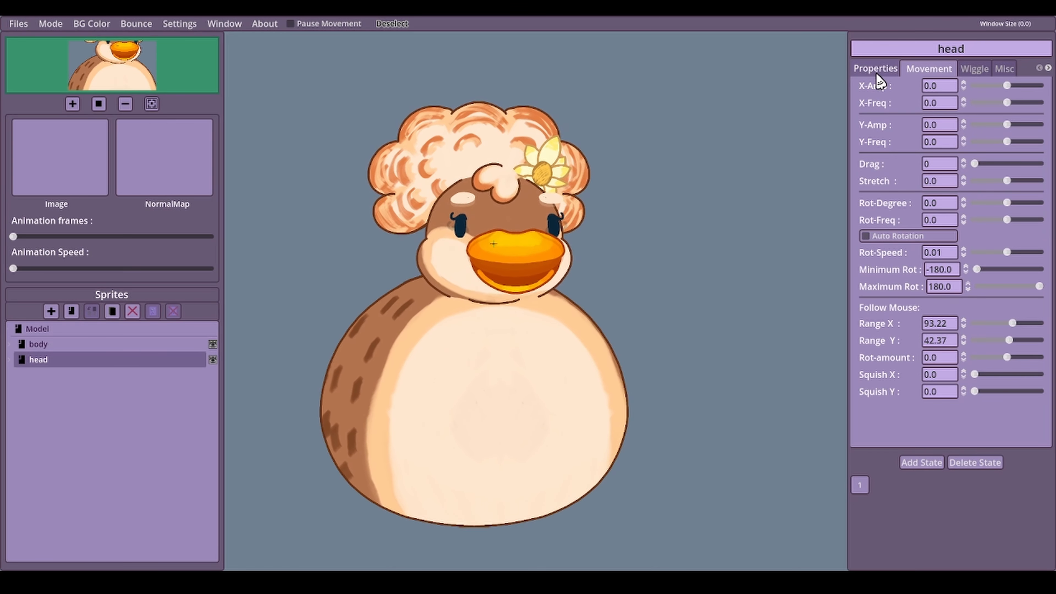
{"action": "left_click", "coordinate": [890, 73]}
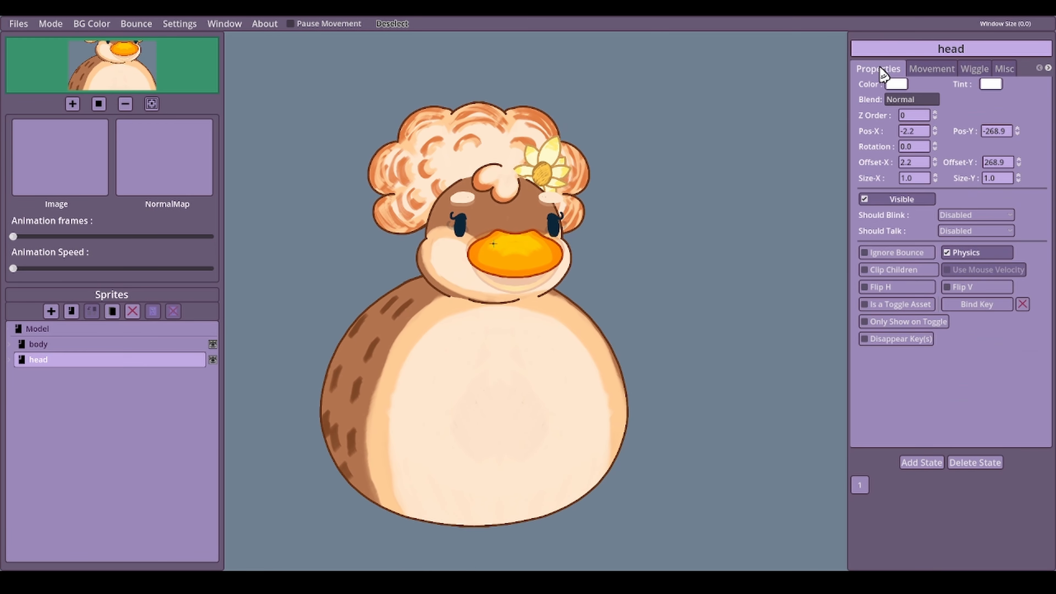
{"action": "left_click", "coordinate": [912, 70]}
Set the head folder's Y amplitude to 96.61 and its Y frequency to 1.0.
{"action": "left_click", "coordinate": [929, 160]}
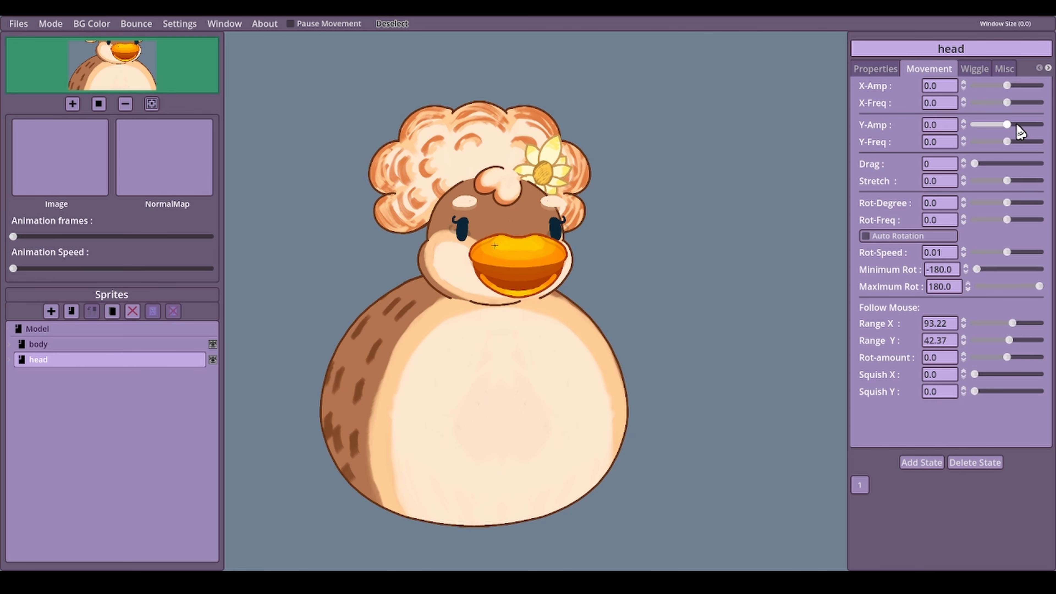
{"action": "left_click", "coordinate": [963, 122]}
{"action": "left_click", "coordinate": [1018, 142]}
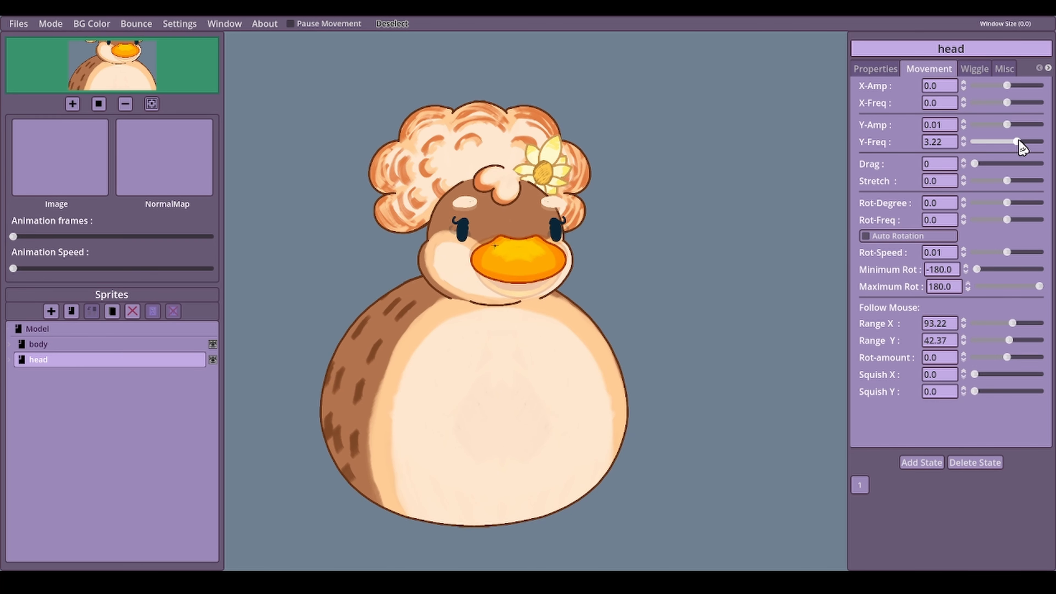
{"action": "left_click", "coordinate": [1018, 125]}
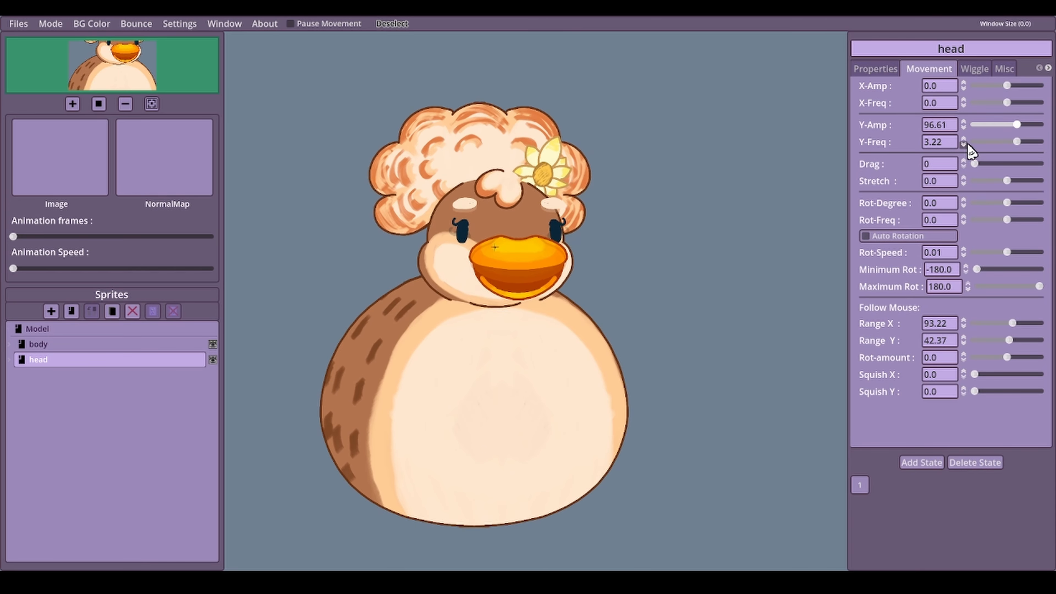
{"action": "left_click_drag", "start_coordinate": [955, 142], "coordinate": [918, 139]}
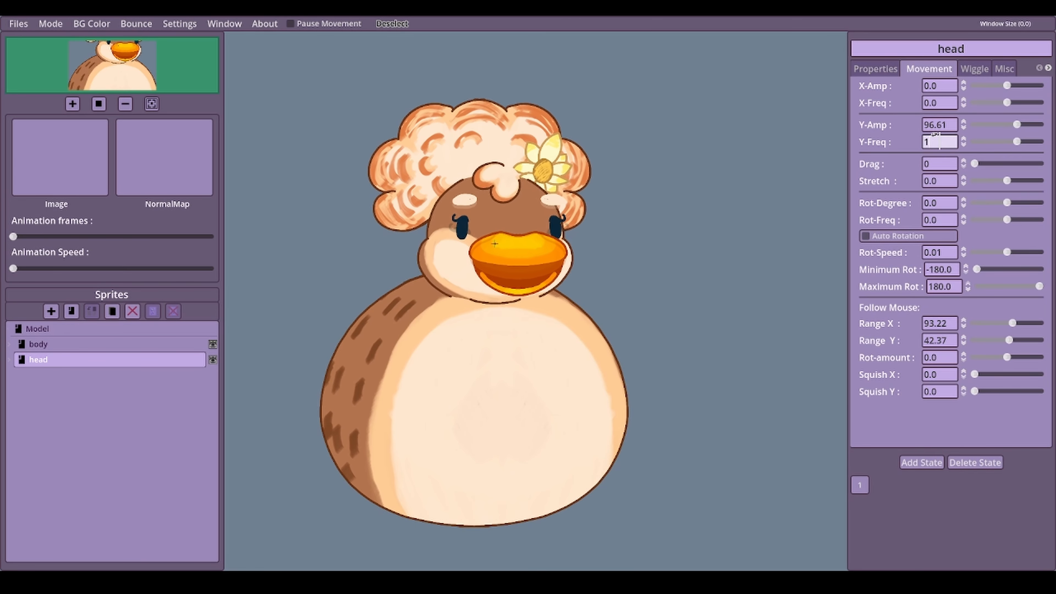
{"action": "type", "text": "1.0"}
{"action": "key", "text": "Return"}
{"action": "left_click", "coordinate": [963, 145]}
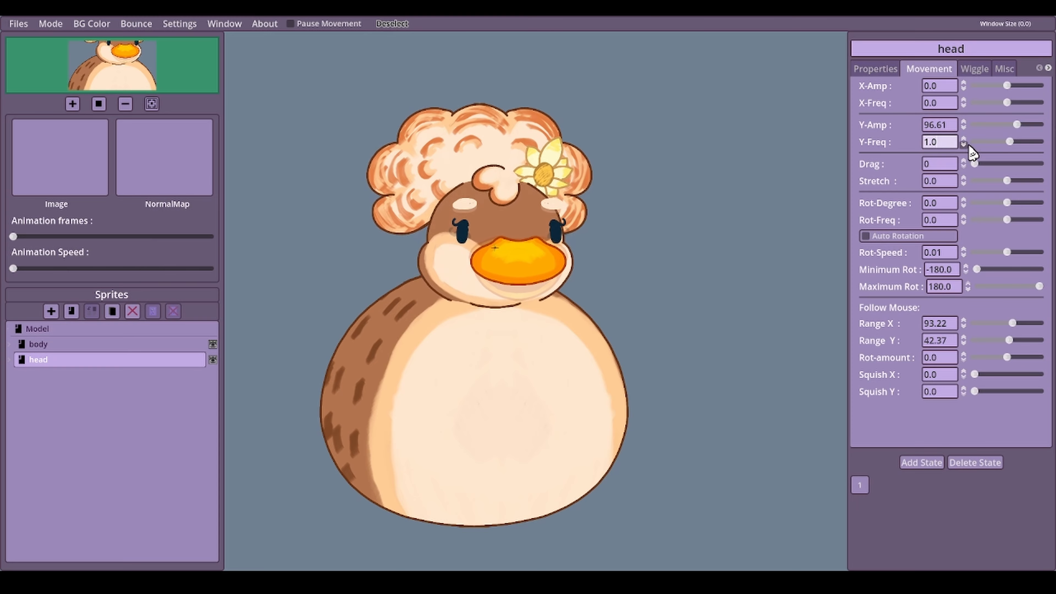
Lower the head folder's Y frequency gradually to 0.01.
{"action": "left_click", "coordinate": [963, 145]}
{"action": "left_click", "coordinate": [964, 145]}
{"action": "left_click", "coordinate": [963, 145]}
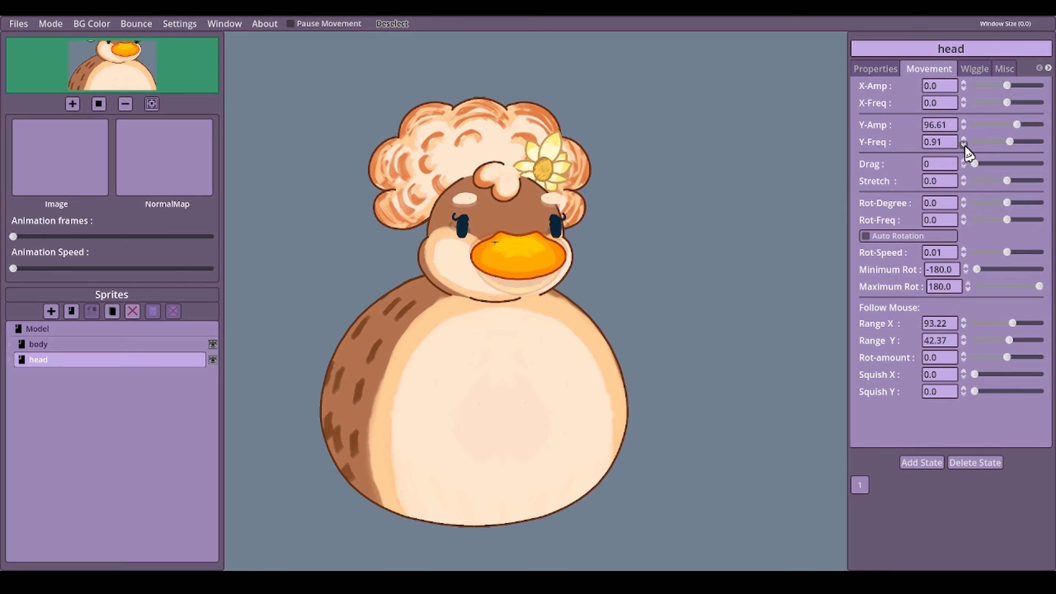
{"action": "left_click", "coordinate": [964, 145]}
{"action": "left_click", "coordinate": [964, 144]}
{"action": "left_click", "coordinate": [964, 145]}
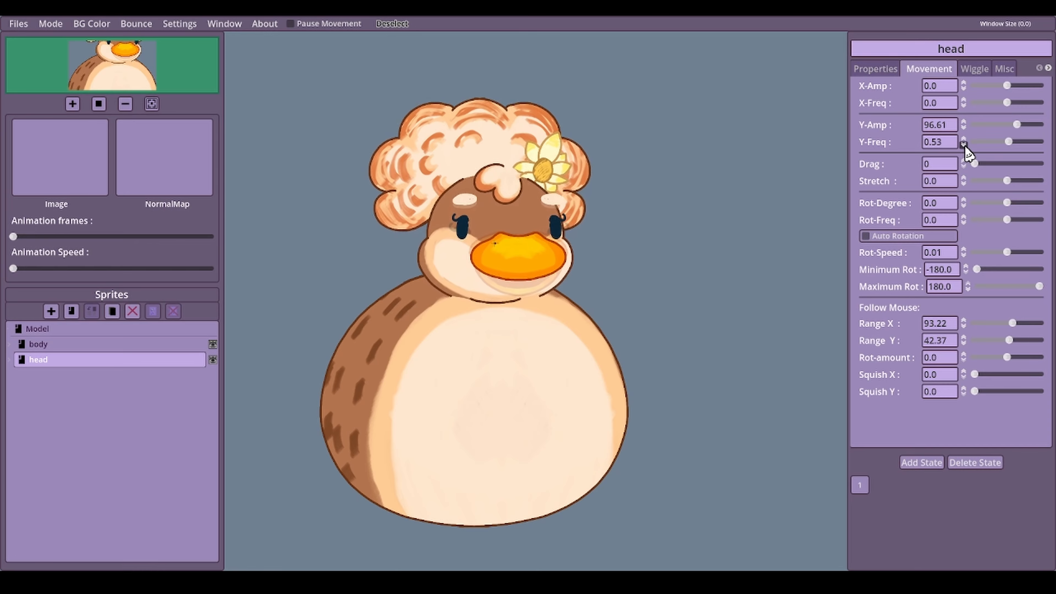
{"action": "left_click", "coordinate": [963, 145]}
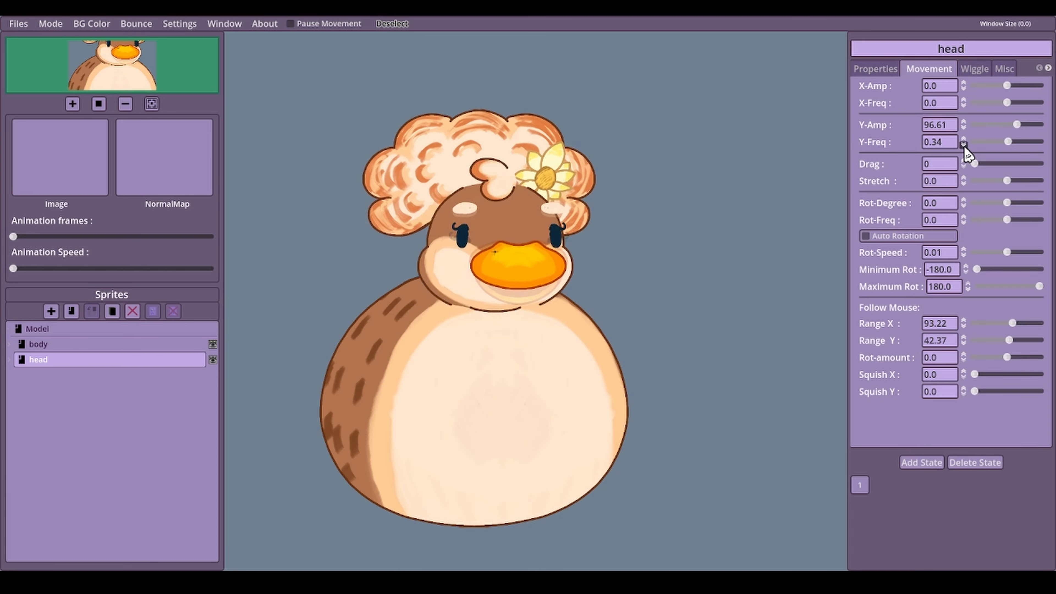
{"action": "left_click", "coordinate": [964, 145]}
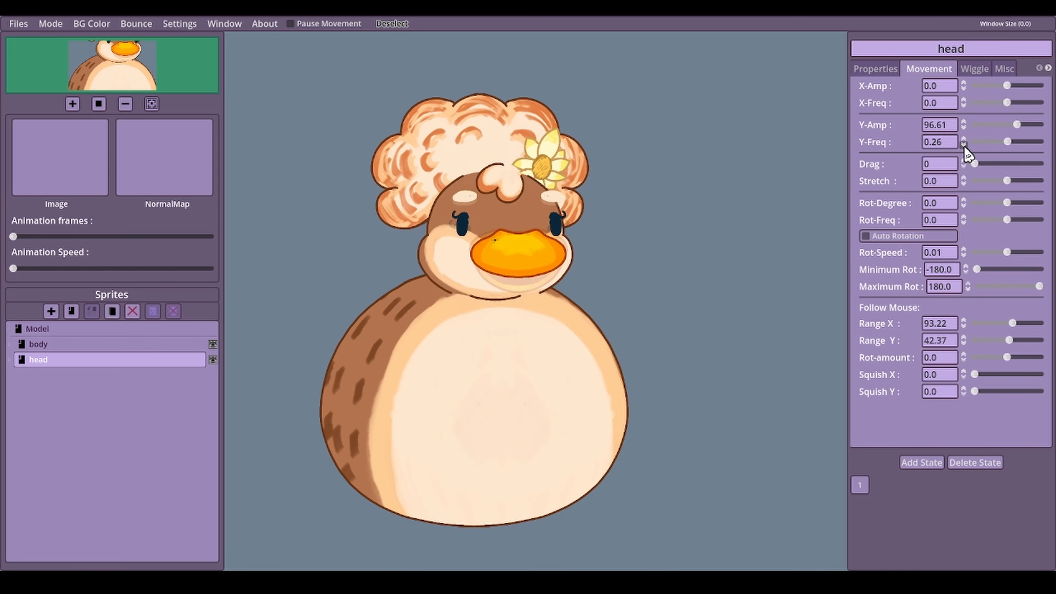
{"action": "left_click", "coordinate": [964, 145]}
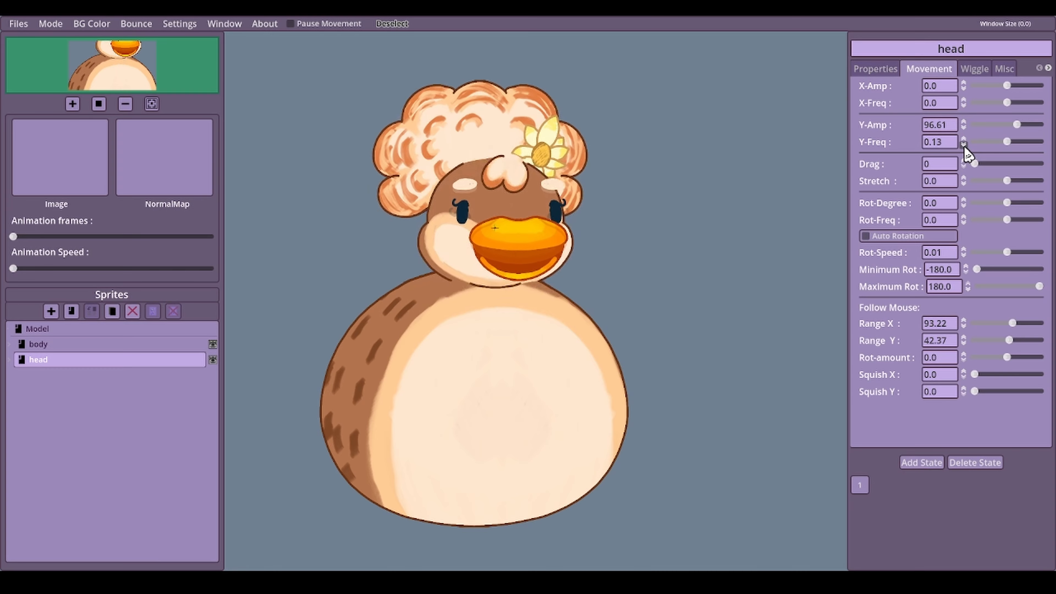
{"action": "left_click", "coordinate": [964, 145]}
{"action": "left_click", "coordinate": [964, 144]}
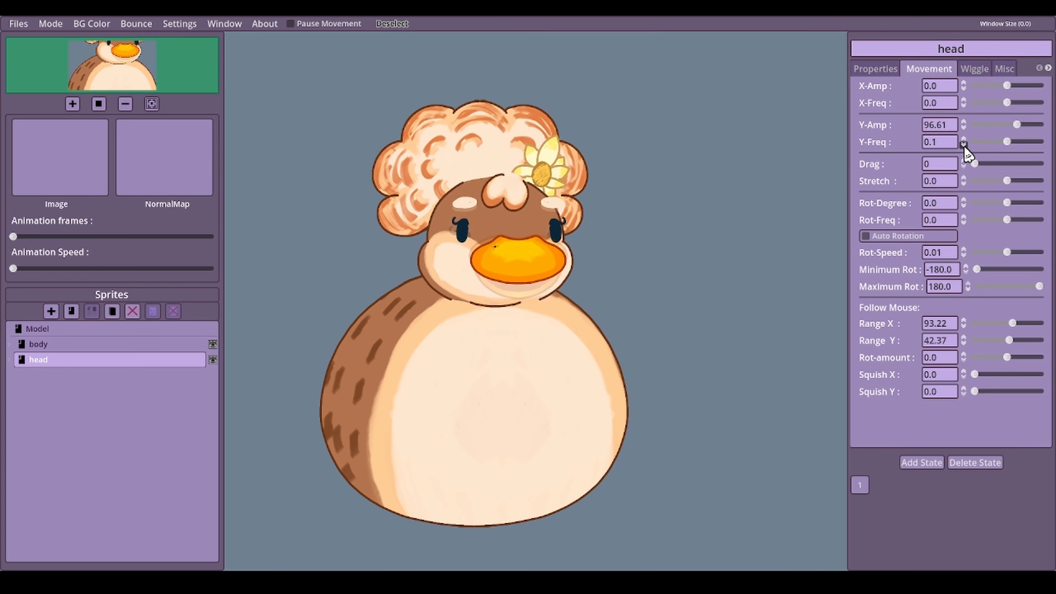
{"action": "left_click", "coordinate": [964, 145]}
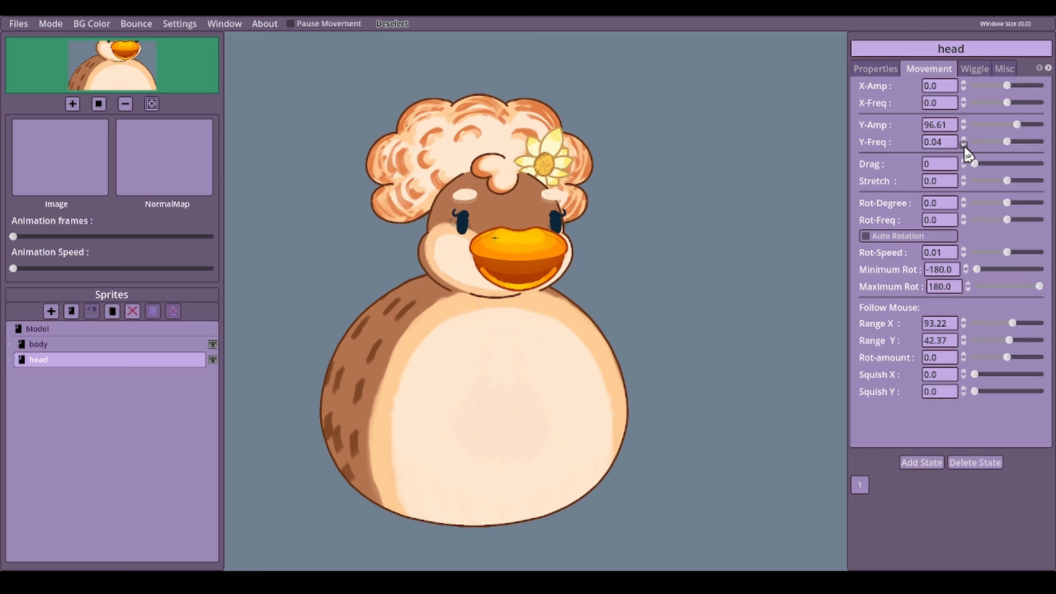
{"action": "left_click", "coordinate": [963, 145]}
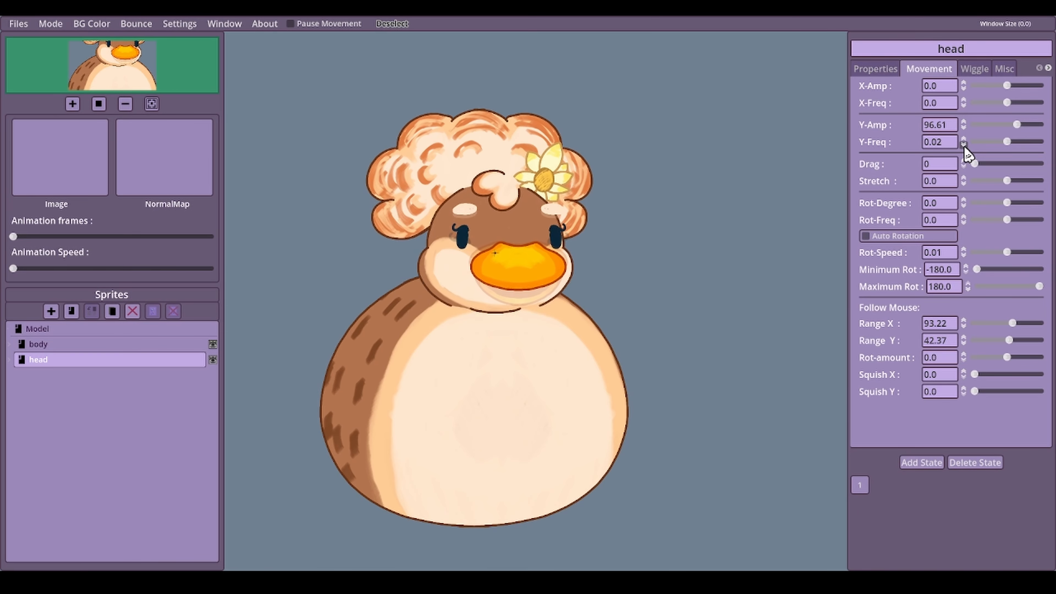
{"action": "left_click", "coordinate": [964, 144]}
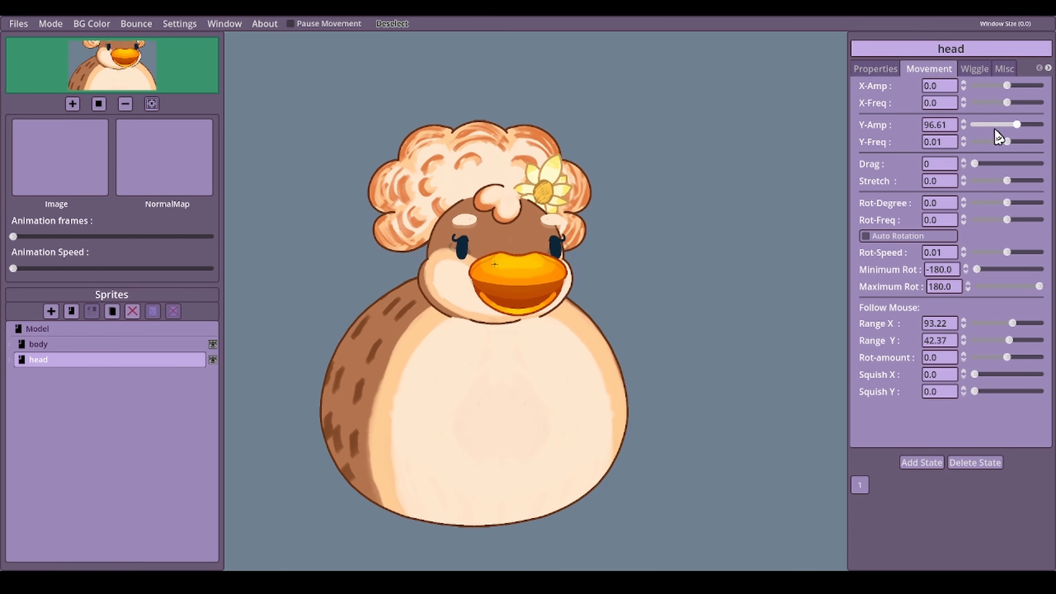
Try Y amplitudes of 0.01, 0.1 and 0.3 on the head folder.
{"action": "left_click_drag", "start_coordinate": [953, 125], "coordinate": [918, 129]}
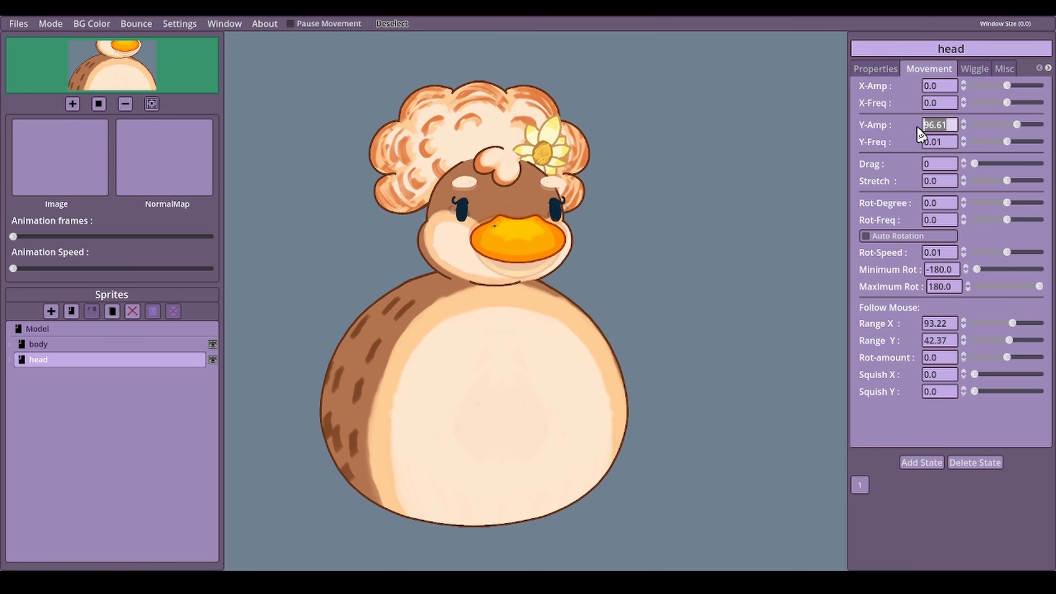
{"action": "type", "text": "0.01"}
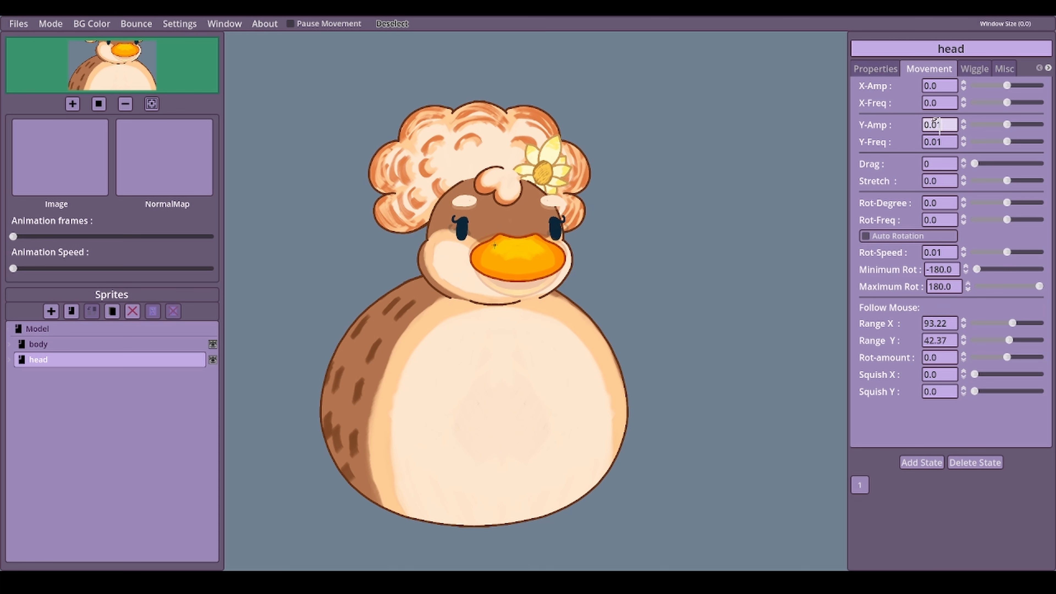
{"action": "left_click_drag", "start_coordinate": [923, 124], "coordinate": [955, 125]}
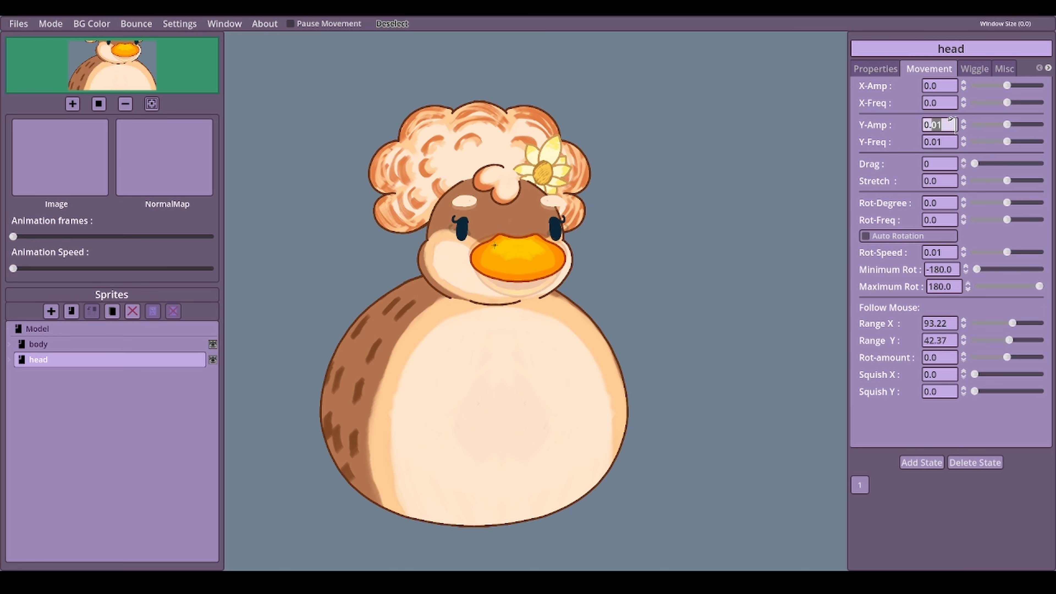
{"action": "type", "text": "1"}
{"action": "key", "text": "Return"}
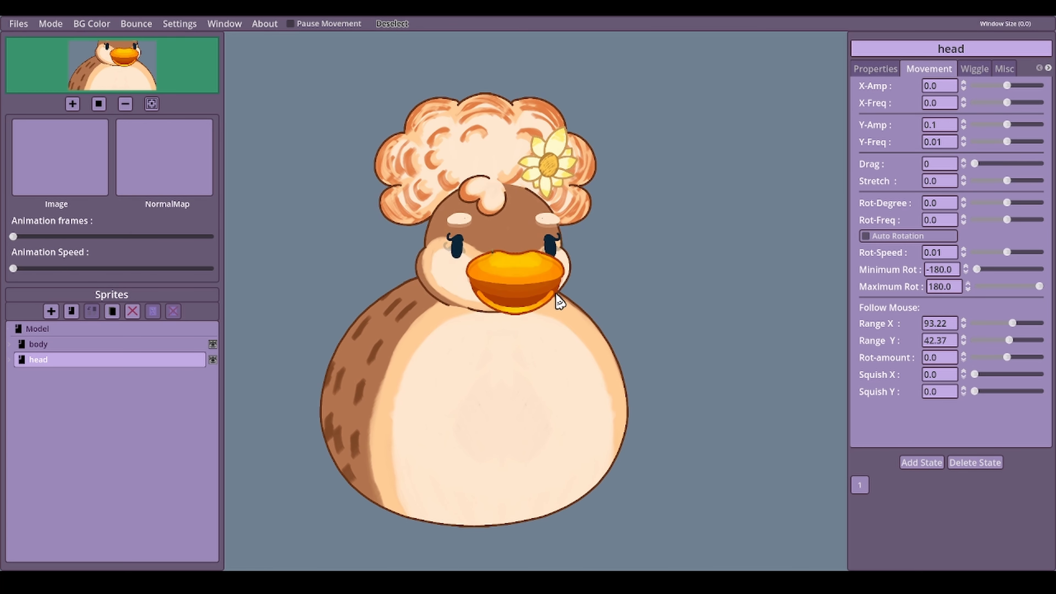
{"action": "left_click", "coordinate": [944, 124]}
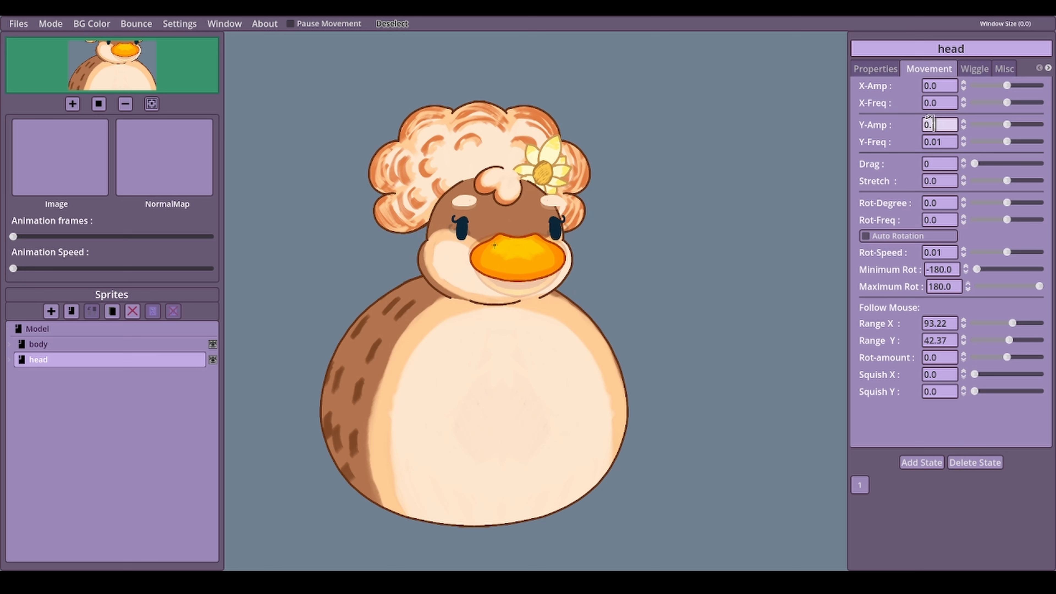
{"action": "type", "text": "3"}
{"action": "key", "text": "Return"}
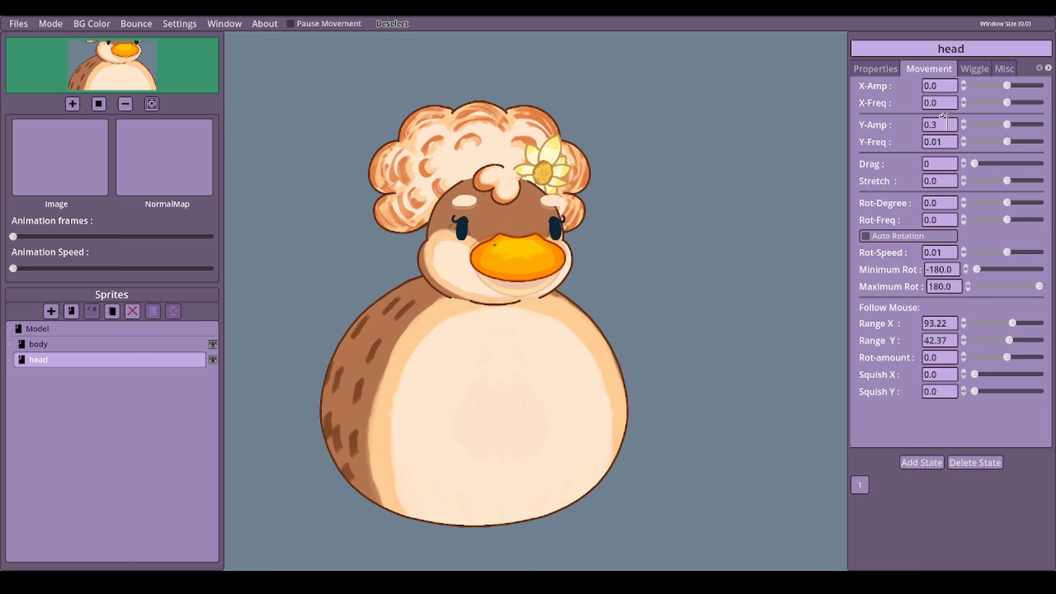
Try raising the head folder's Y amplitude gradually to 0.9, followed by 1.
{"action": "left_click", "coordinate": [964, 122]}
{"action": "left_click", "coordinate": [964, 122]}
{"action": "left_click", "coordinate": [964, 122]}
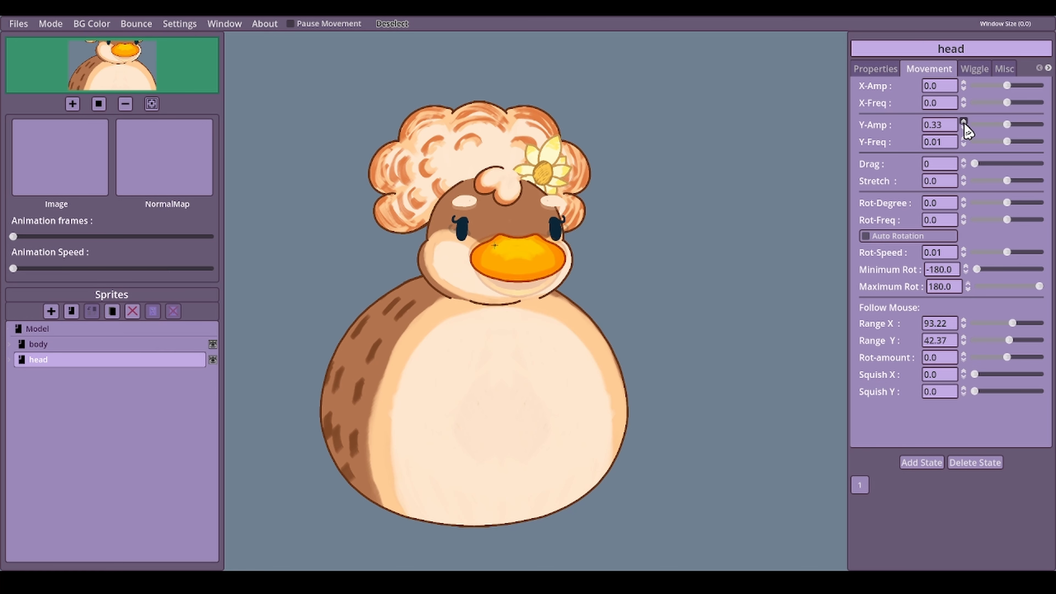
{"action": "left_click", "coordinate": [964, 122]}
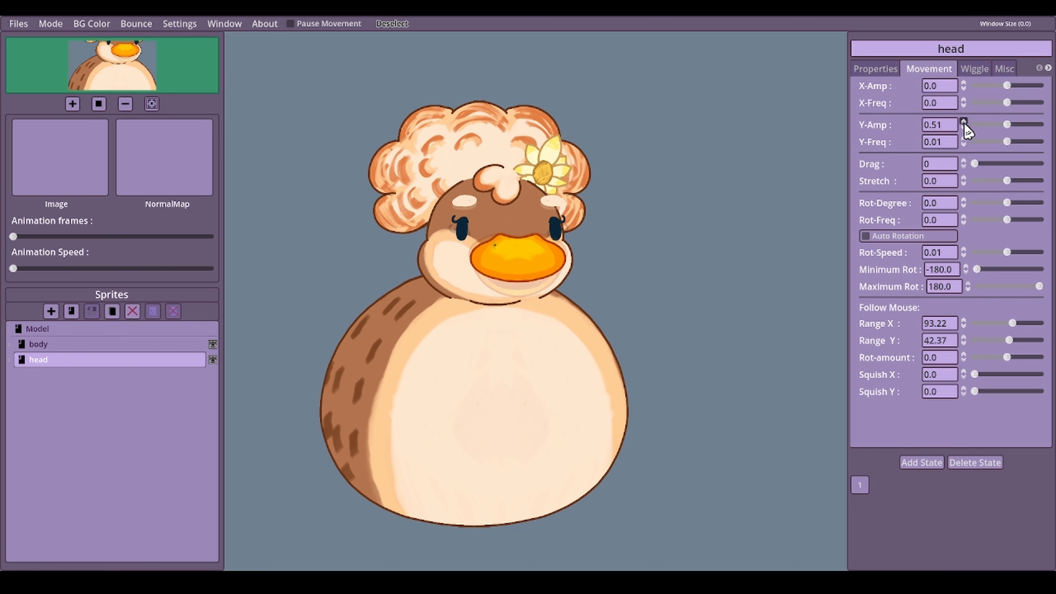
{"action": "left_click", "coordinate": [964, 122]}
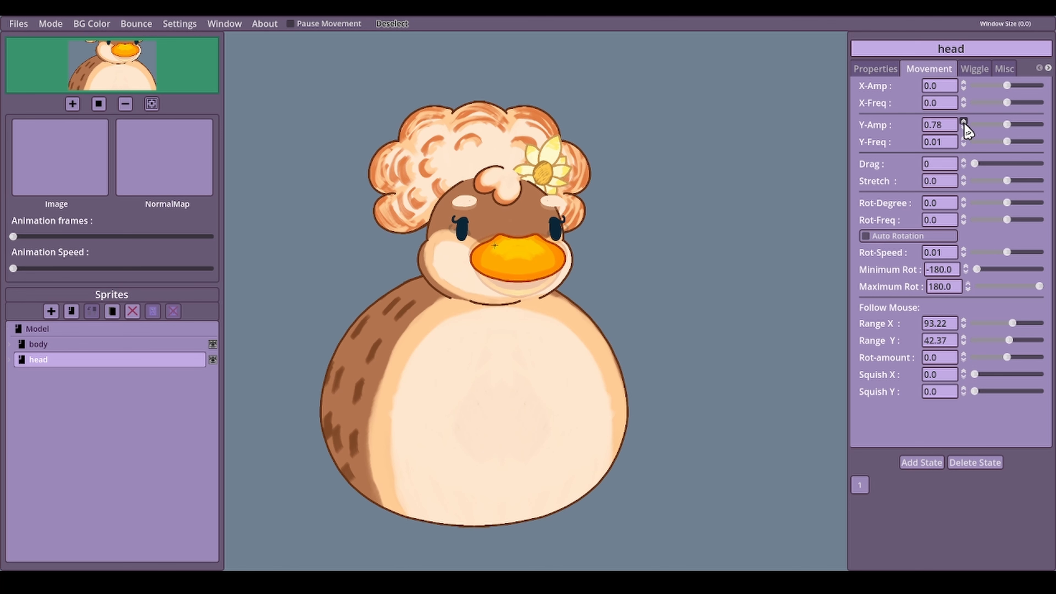
{"action": "left_click", "coordinate": [964, 123]}
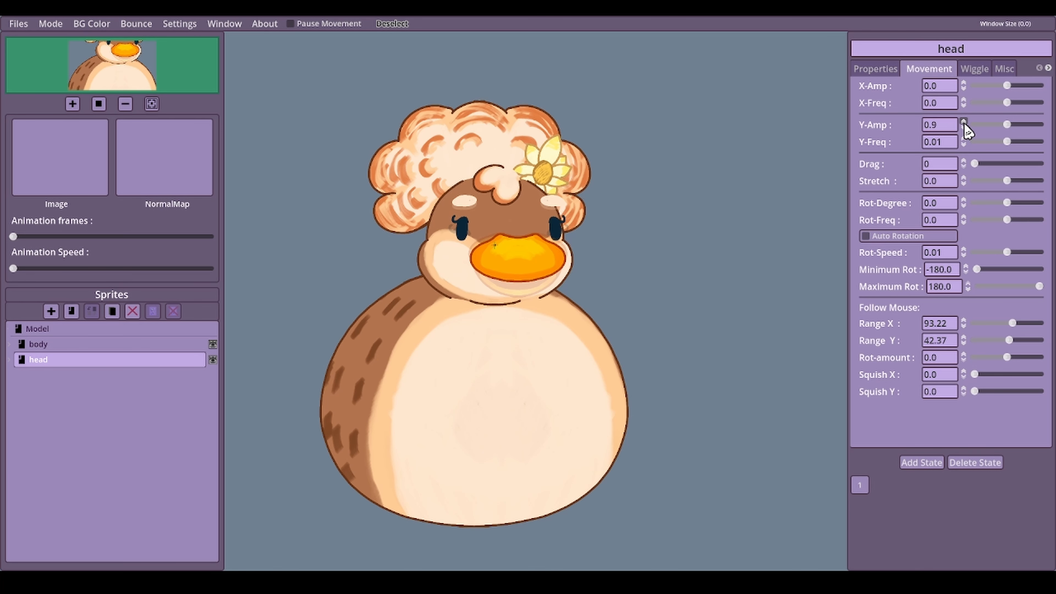
{"action": "left_click", "coordinate": [934, 125]}
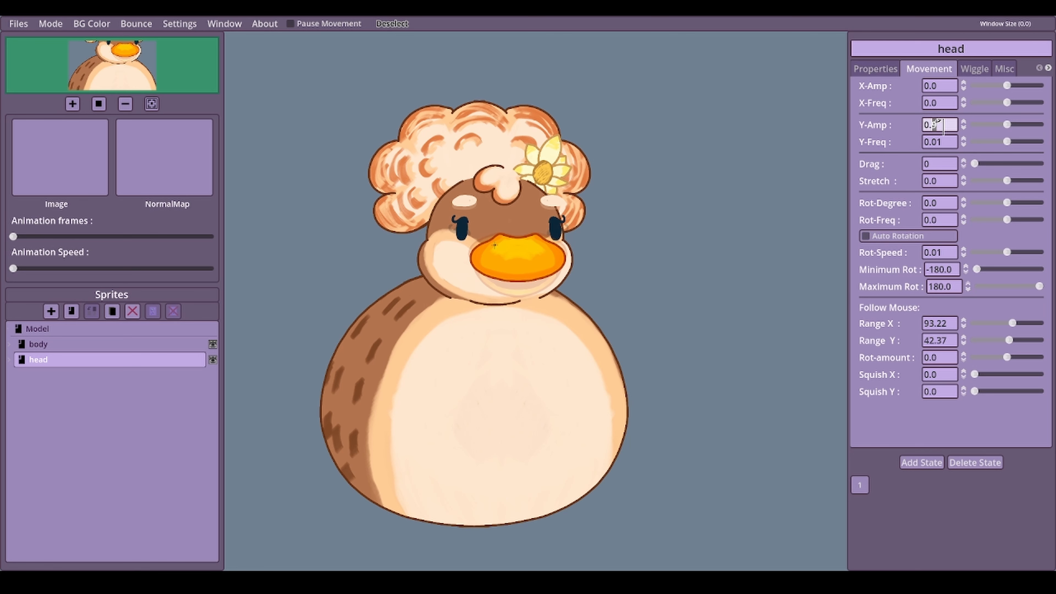
{"action": "left_click_drag", "start_coordinate": [952, 124], "coordinate": [926, 122]}
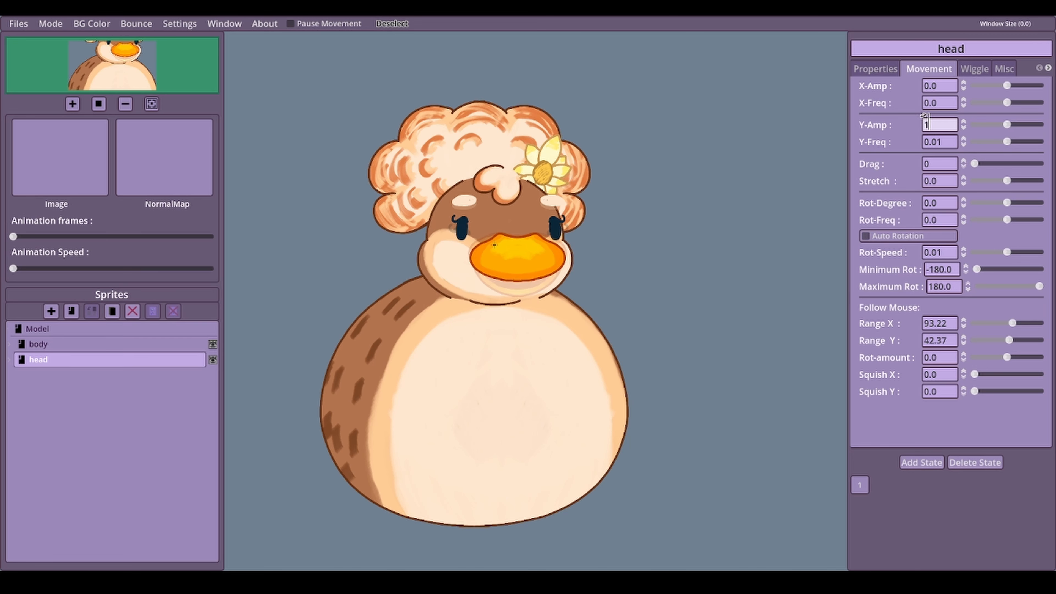
{"action": "key", "text": "Return"}
Increase the head folder's Y amplitude through 1.5 and settle on 1.8.
{"action": "left_click", "coordinate": [963, 121]}
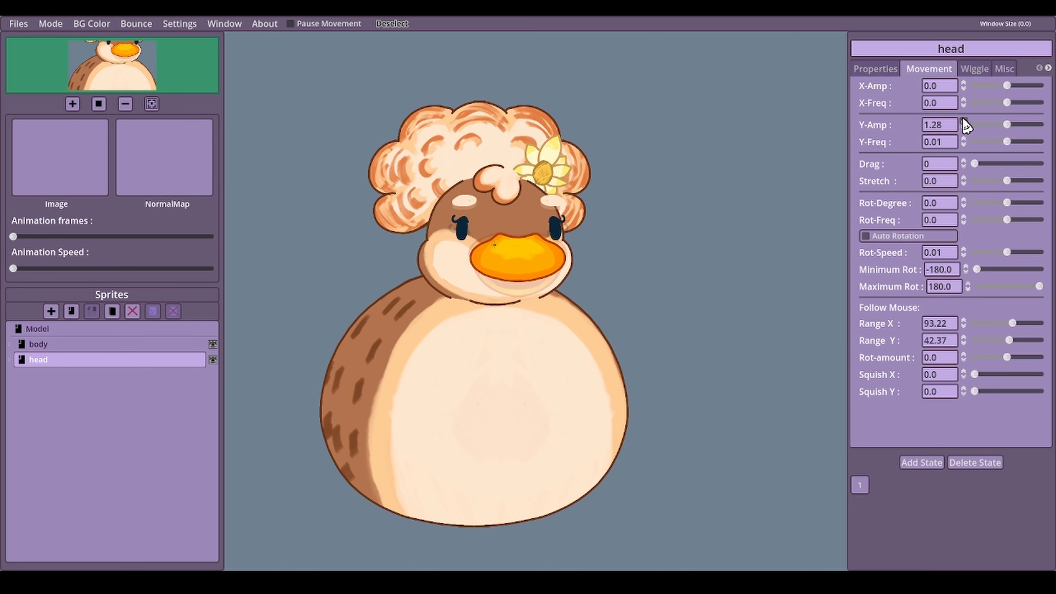
{"action": "left_click", "coordinate": [964, 121]}
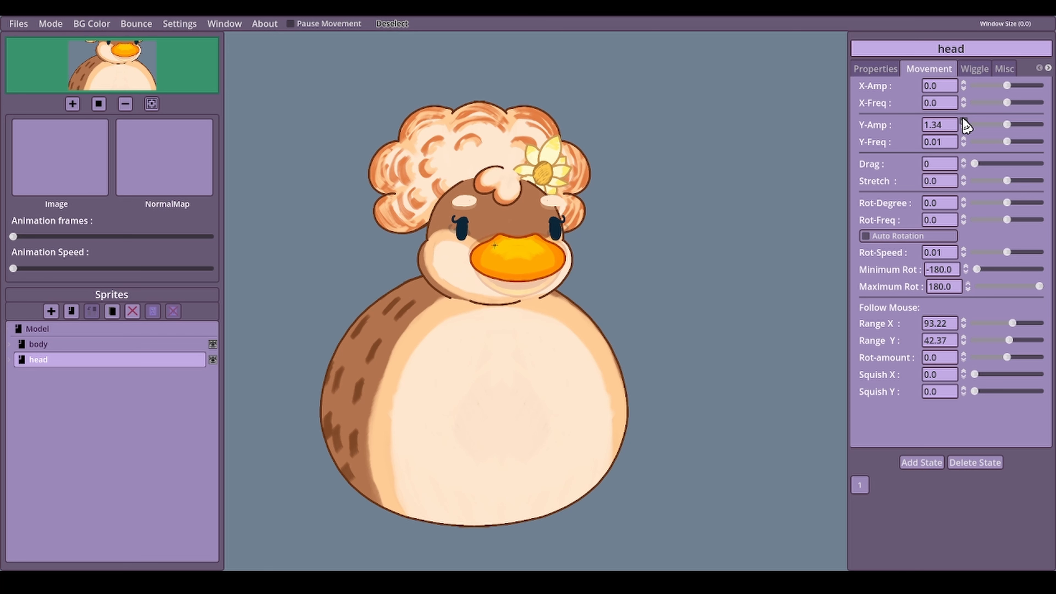
{"action": "left_click", "coordinate": [964, 121]}
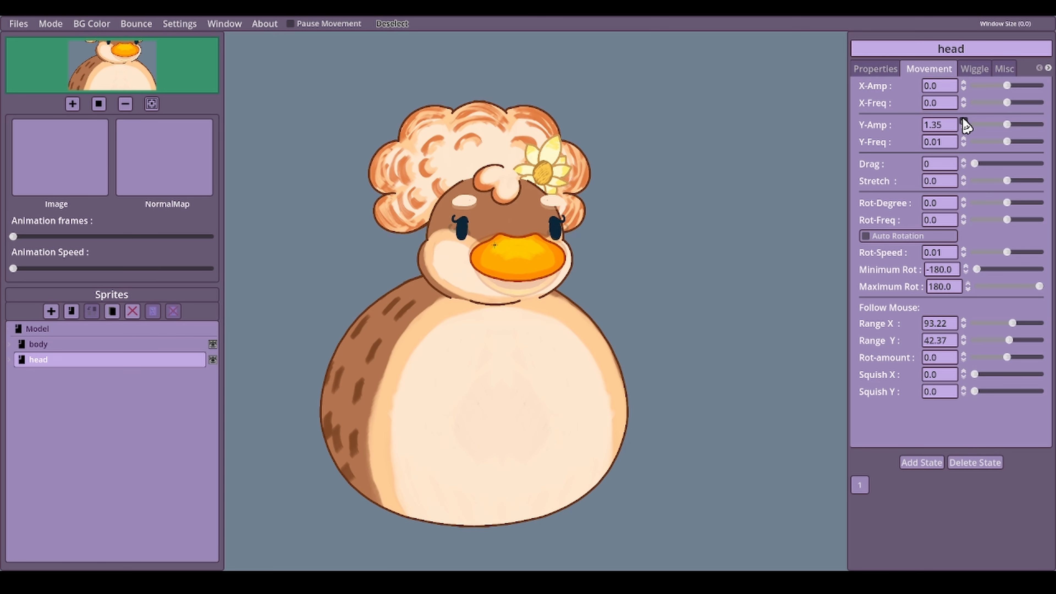
{"action": "left_click", "coordinate": [963, 121]}
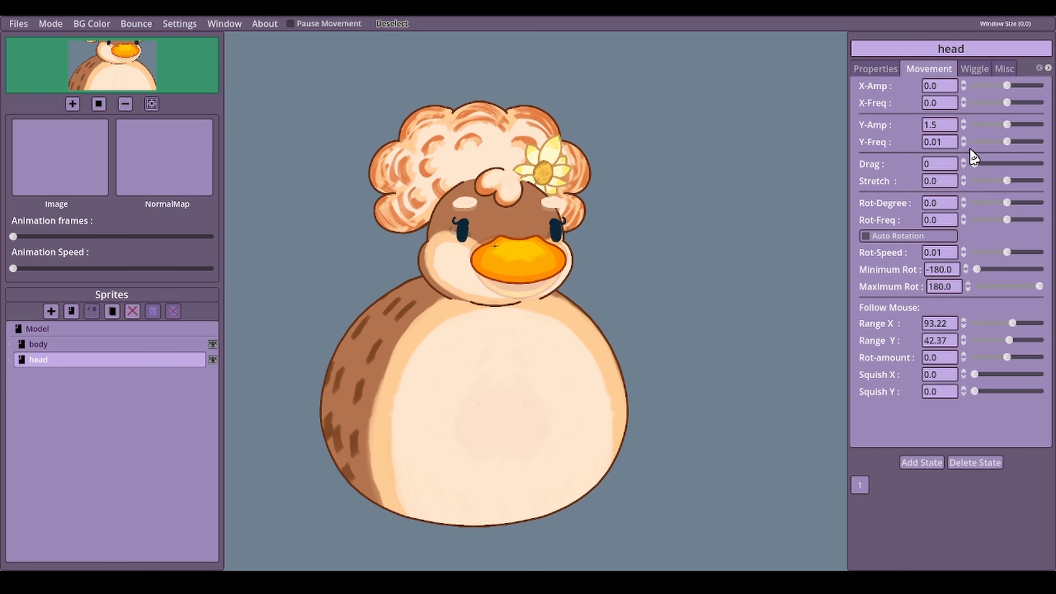
{"action": "left_click", "coordinate": [933, 124]}
{"action": "left_click_drag", "start_coordinate": [934, 124], "coordinate": [946, 124]}
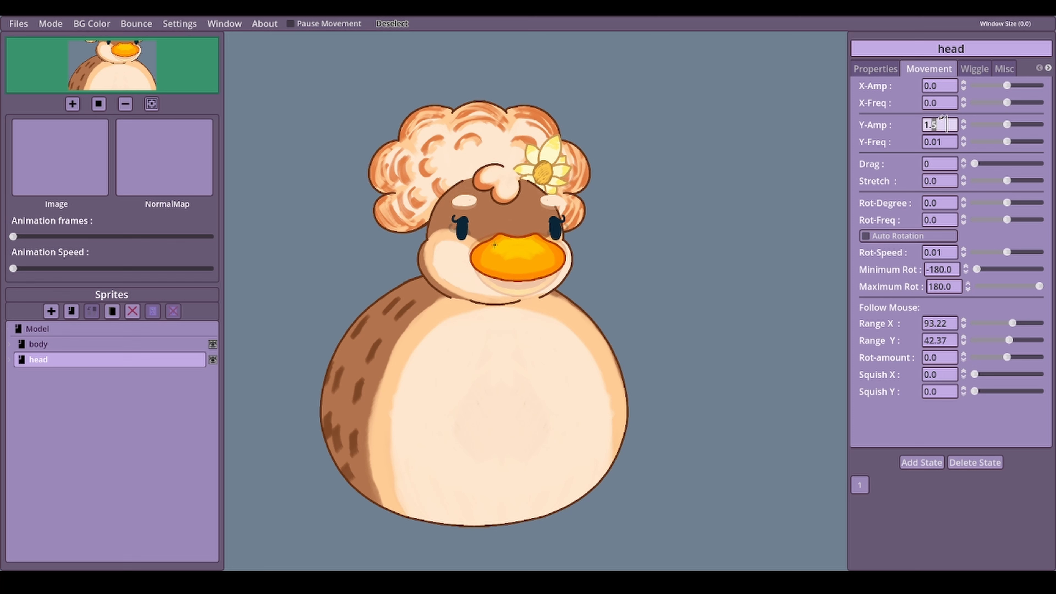
{"action": "type", "text": "8"}
{"action": "key", "text": "Return"}
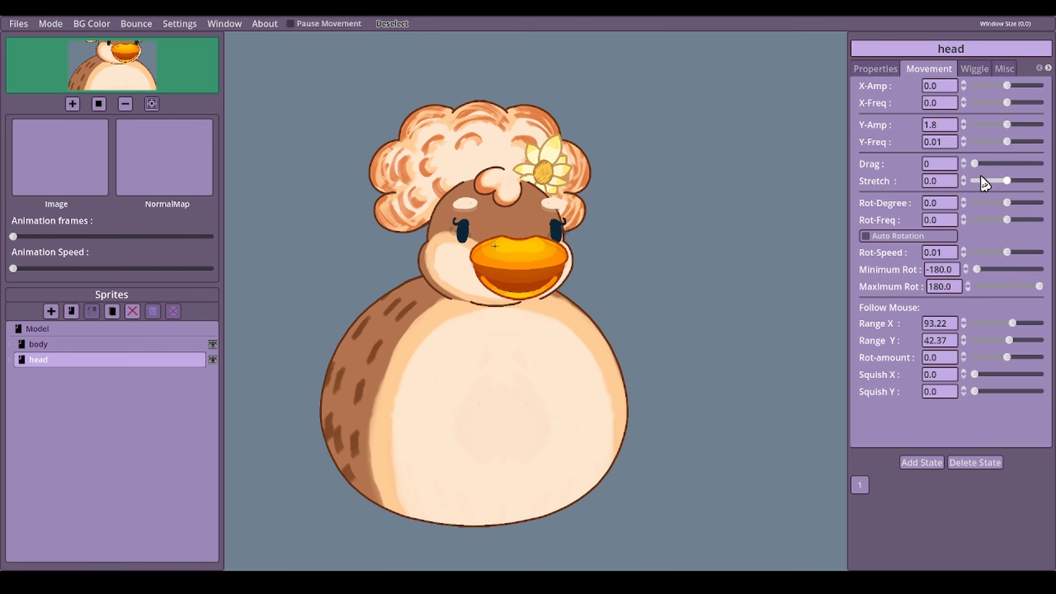
Test stretch values of 38.98, 8.49 and 5 on the head folder.
{"action": "left_click_drag", "start_coordinate": [1007, 181], "coordinate": [1019, 182]}
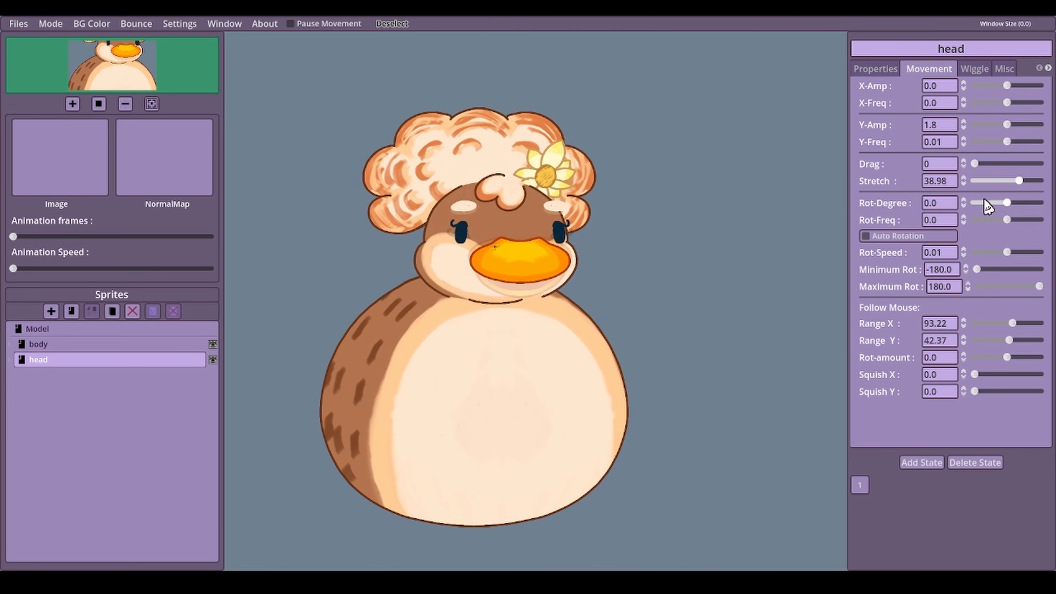
{"action": "left_click", "coordinate": [1018, 181]}
{"action": "left_click_drag", "start_coordinate": [1020, 181], "coordinate": [1011, 182]}
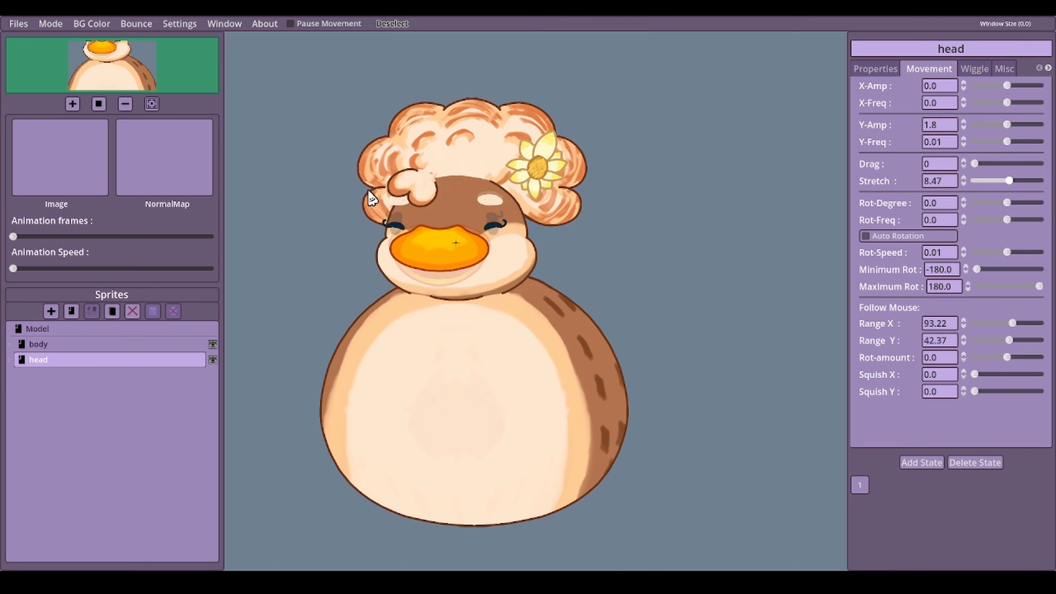
{"action": "left_click", "coordinate": [963, 178]}
{"action": "left_click", "coordinate": [964, 178]}
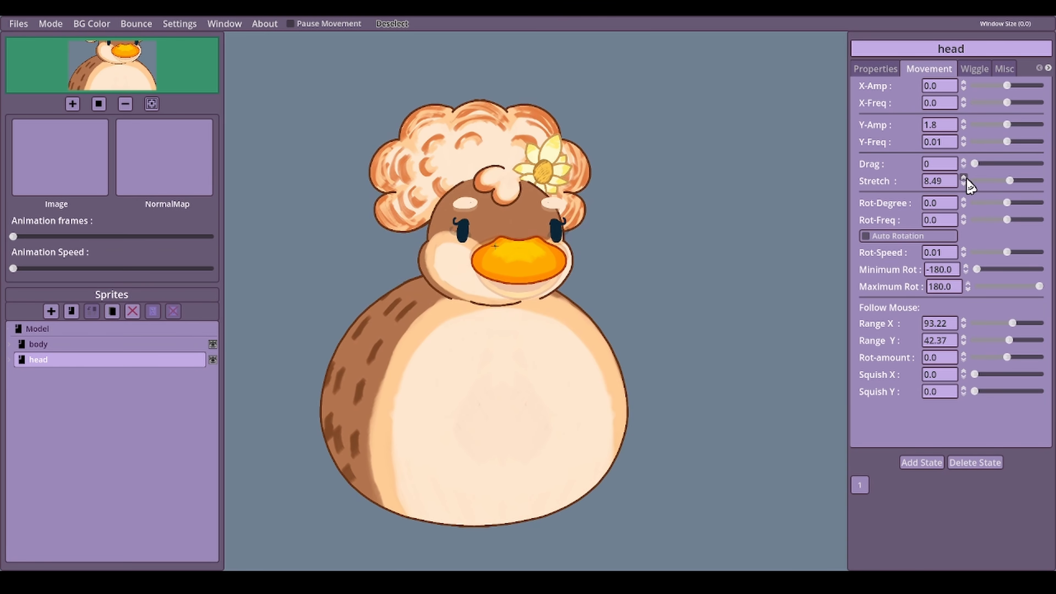
{"action": "left_click_drag", "start_coordinate": [947, 181], "coordinate": [923, 182]}
{"action": "type", "text": "5"}
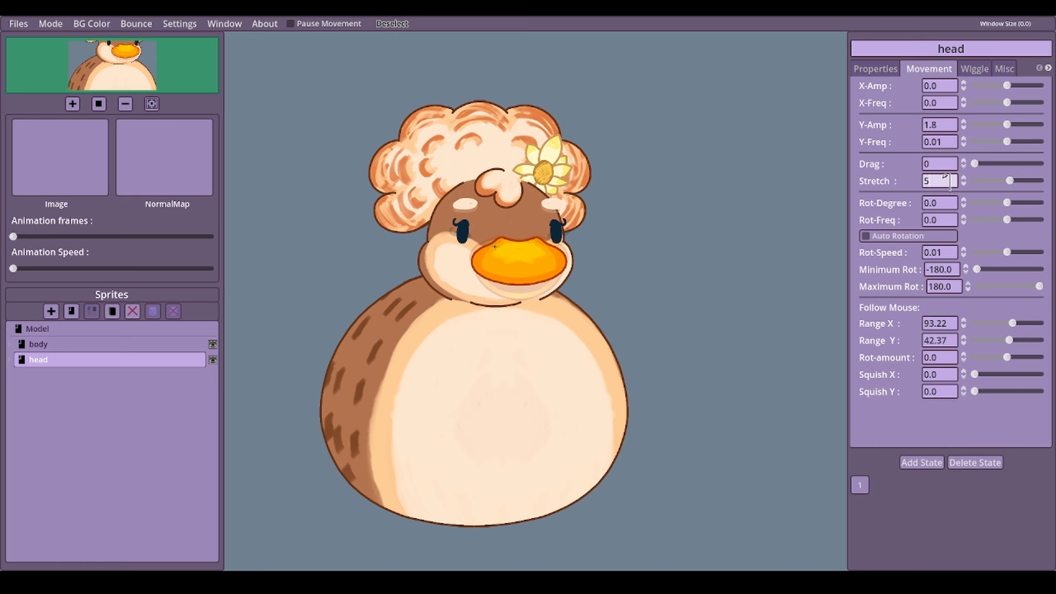
{"action": "key", "text": "Return"}
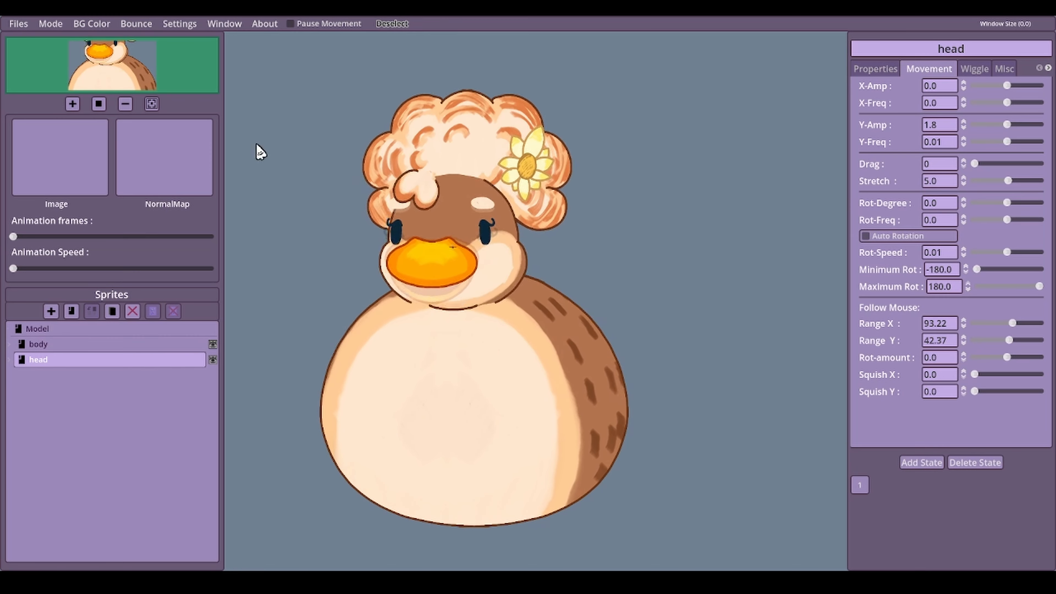
Set the head folder's stretch to 4.
{"action": "left_click_drag", "start_coordinate": [945, 178], "coordinate": [918, 183]}
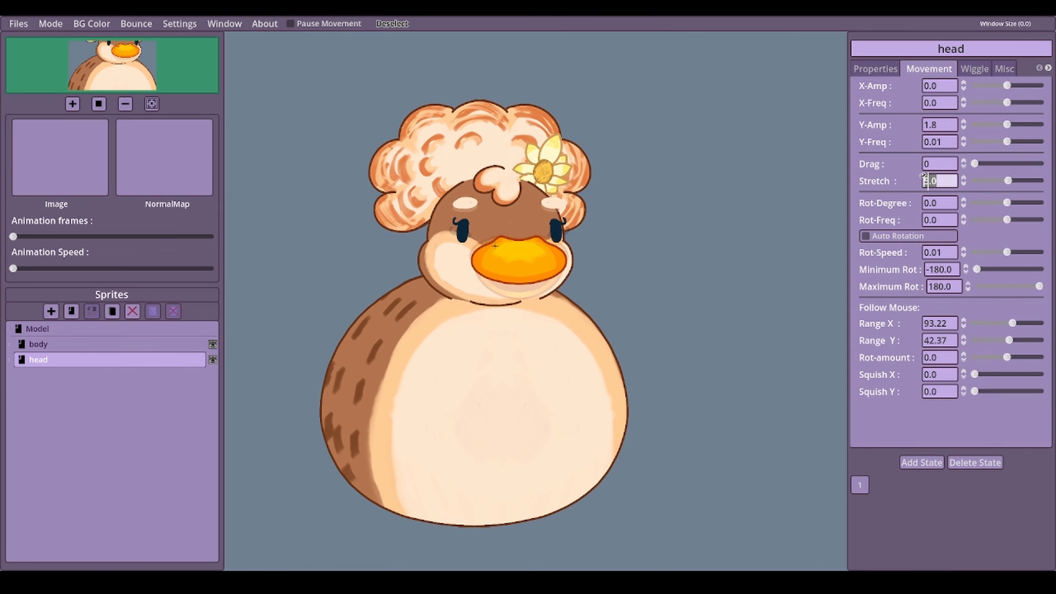
{"action": "type", "text": "4"}
{"action": "key", "text": "Return"}
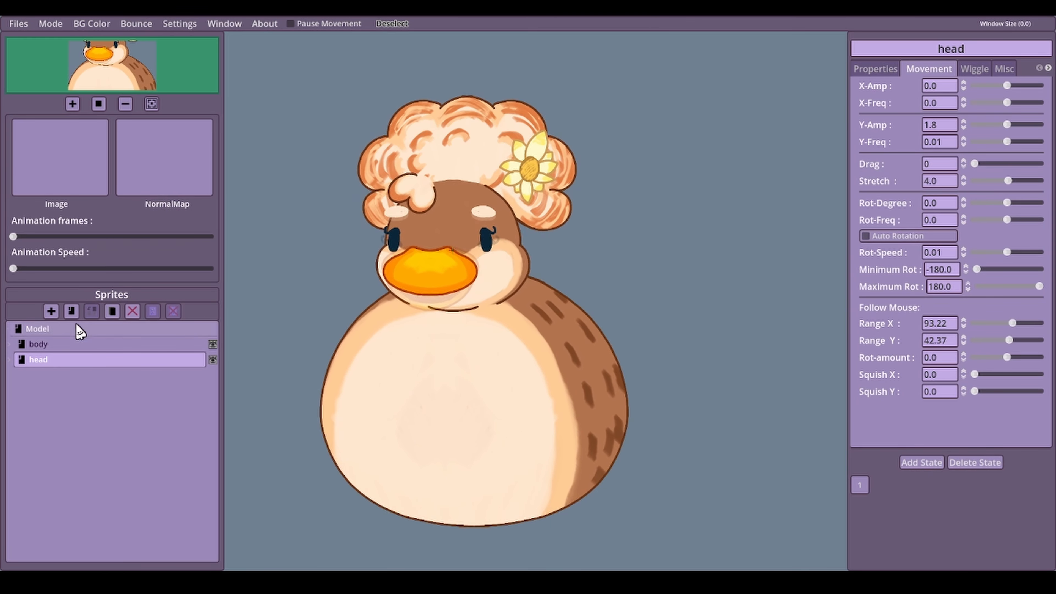
Try stretch values of -3.39, -25.42 and 100 on the body folder, and reset its stretch to 0.
{"action": "left_click_drag", "start_coordinate": [73, 345], "coordinate": [78, 349]}
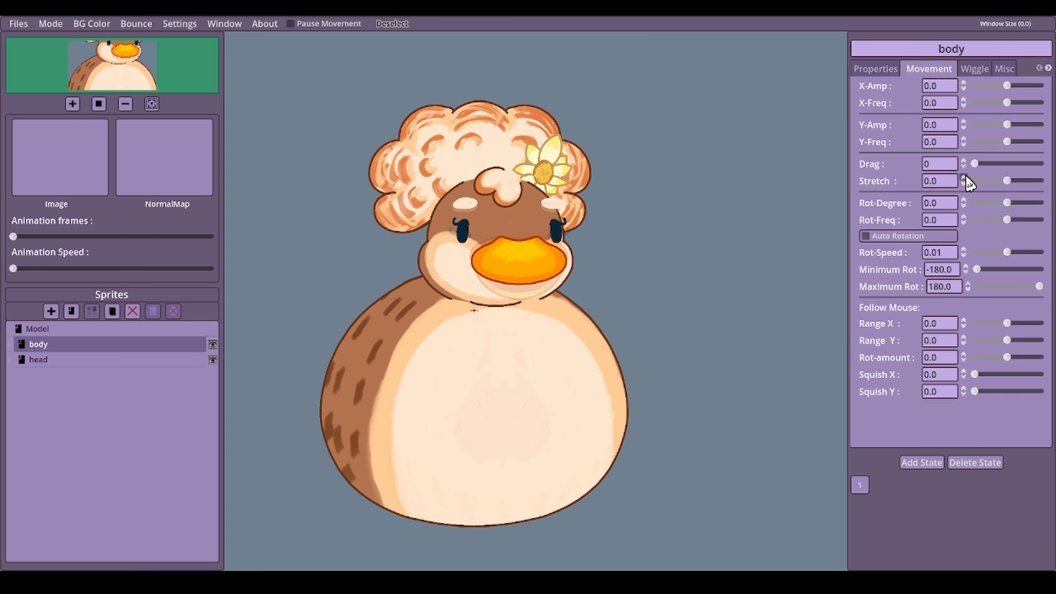
{"action": "left_click_drag", "start_coordinate": [965, 179], "coordinate": [1008, 182]}
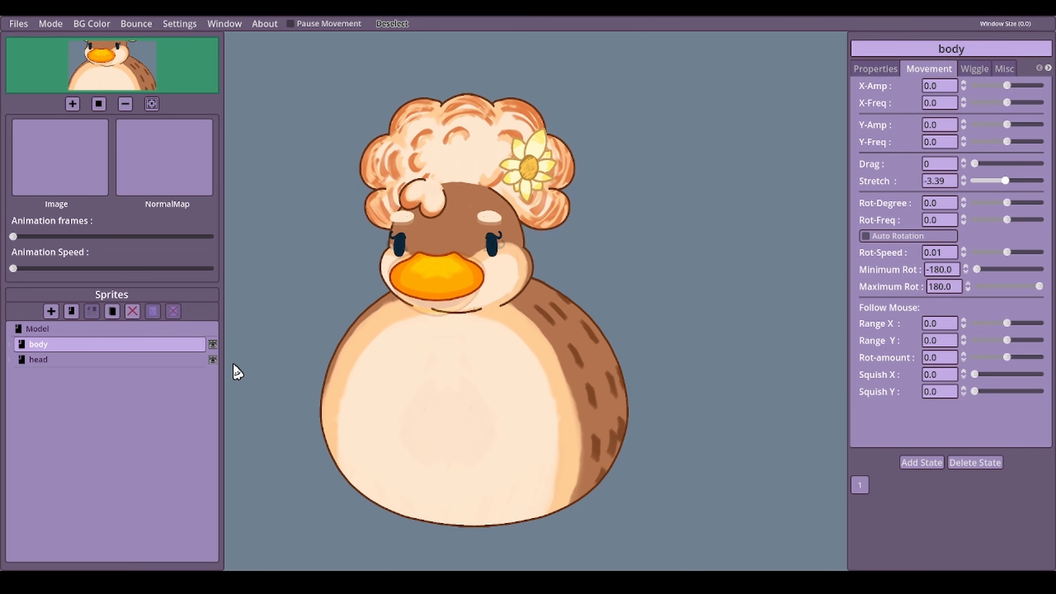
{"action": "left_click_drag", "start_coordinate": [1015, 183], "coordinate": [999, 181]}
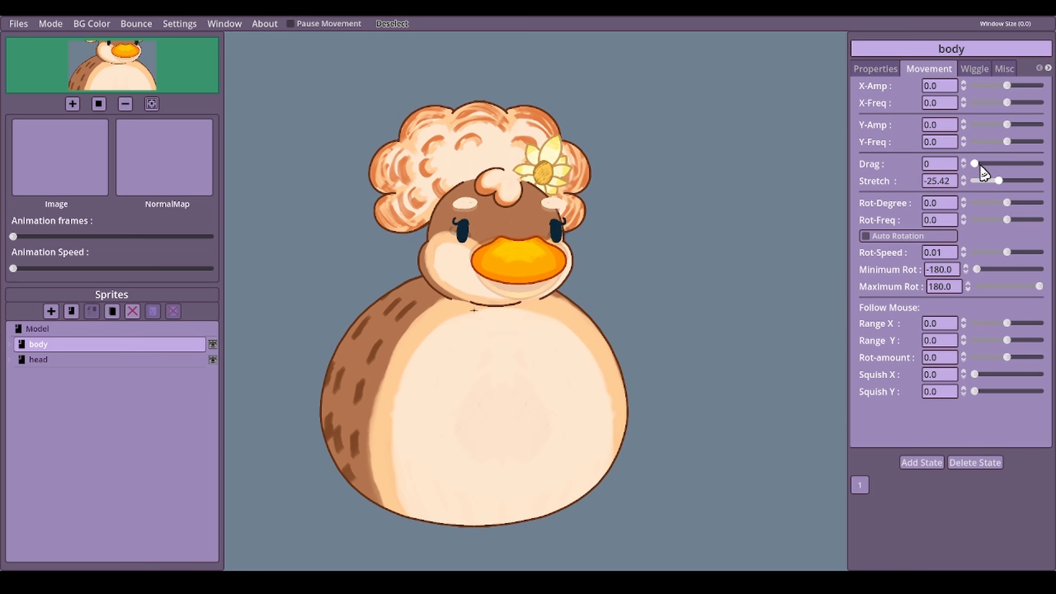
{"action": "left_click_drag", "start_coordinate": [998, 181], "coordinate": [1041, 181]}
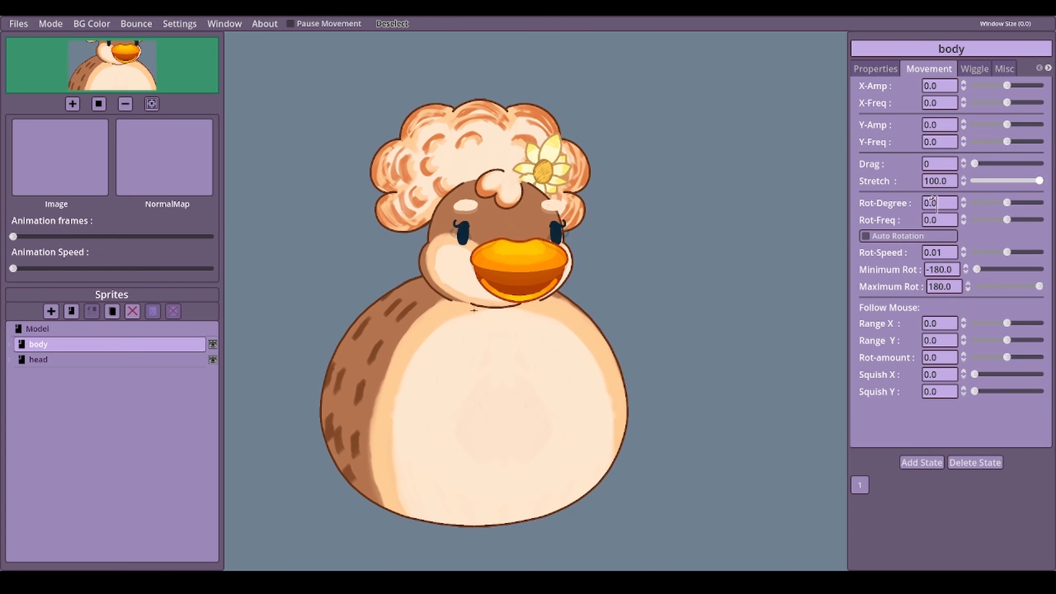
{"action": "left_click", "coordinate": [951, 182]}
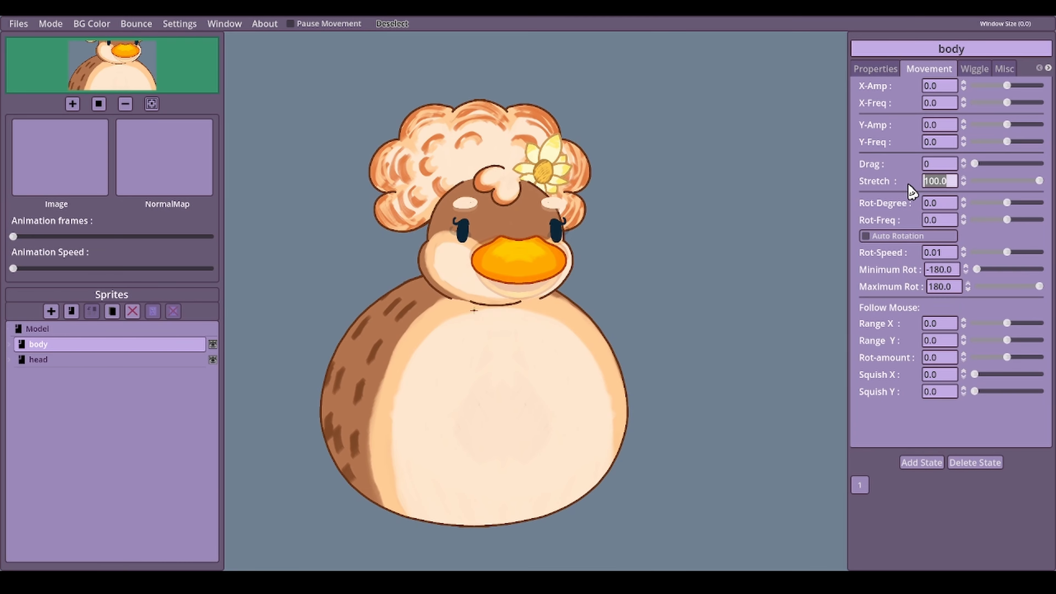
{"action": "type", "text": "0"}
{"action": "key", "text": "Return"}
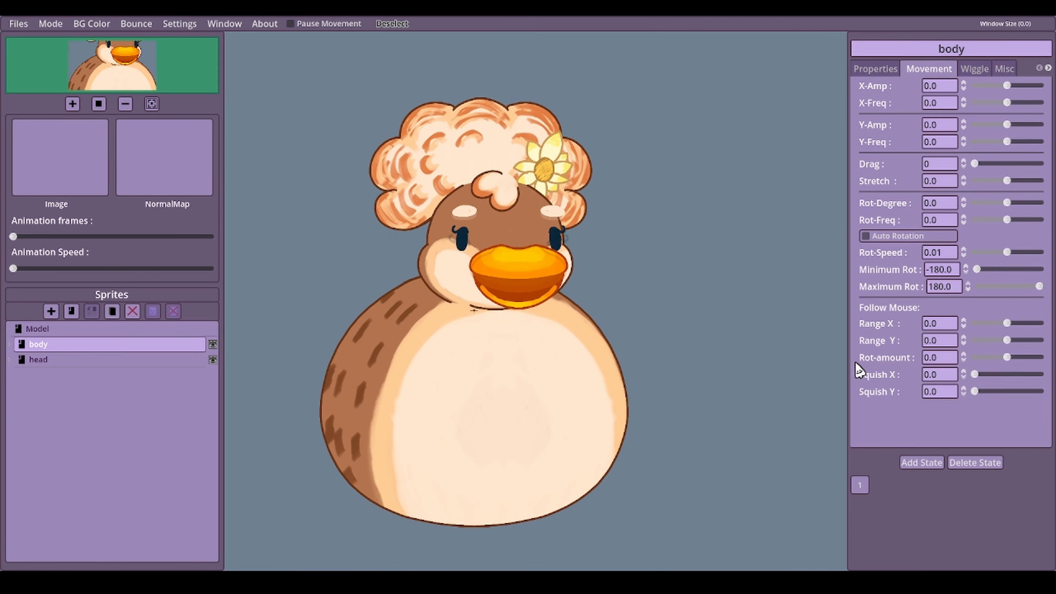
Add a new folder to the model and rename it duck.
{"action": "left_click", "coordinate": [71, 310]}
{"action": "left_click", "coordinate": [76, 376]}
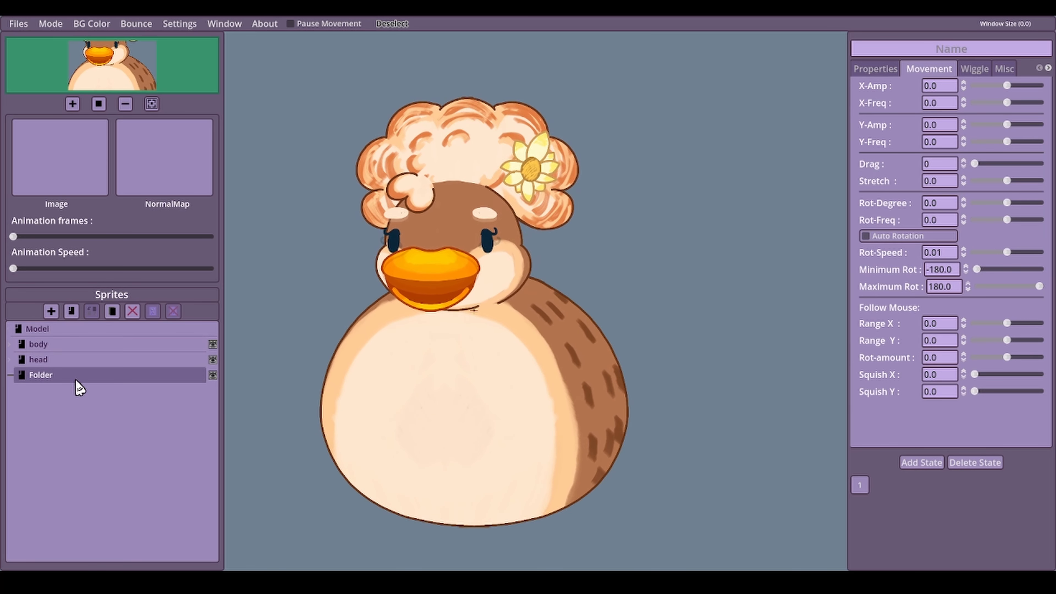
{"action": "left_click", "coordinate": [979, 47]}
{"action": "left_click_drag", "start_coordinate": [974, 43], "coordinate": [901, 43]}
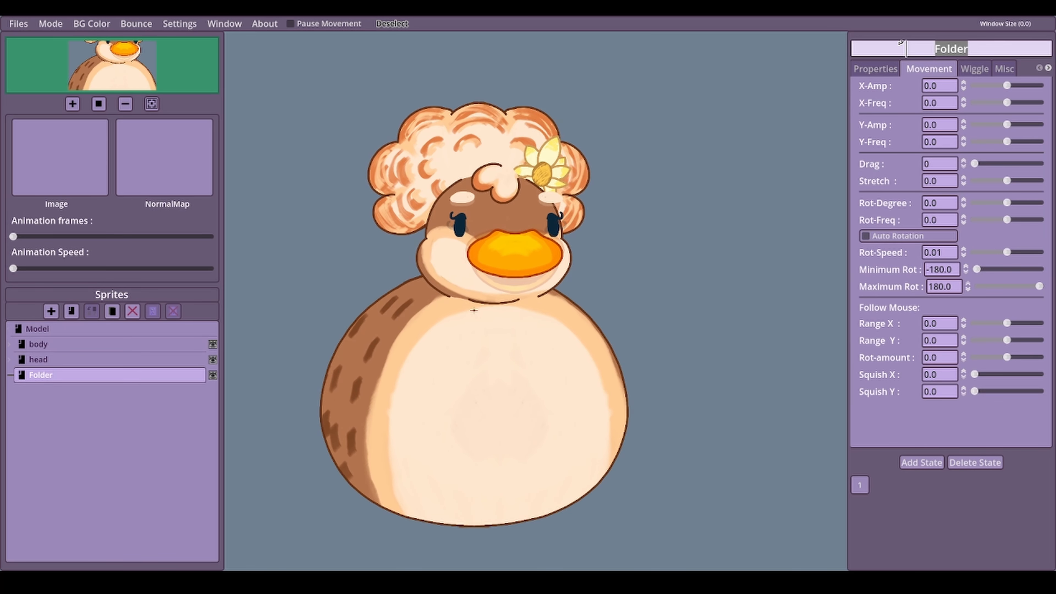
{"action": "type", "text": "duc"}
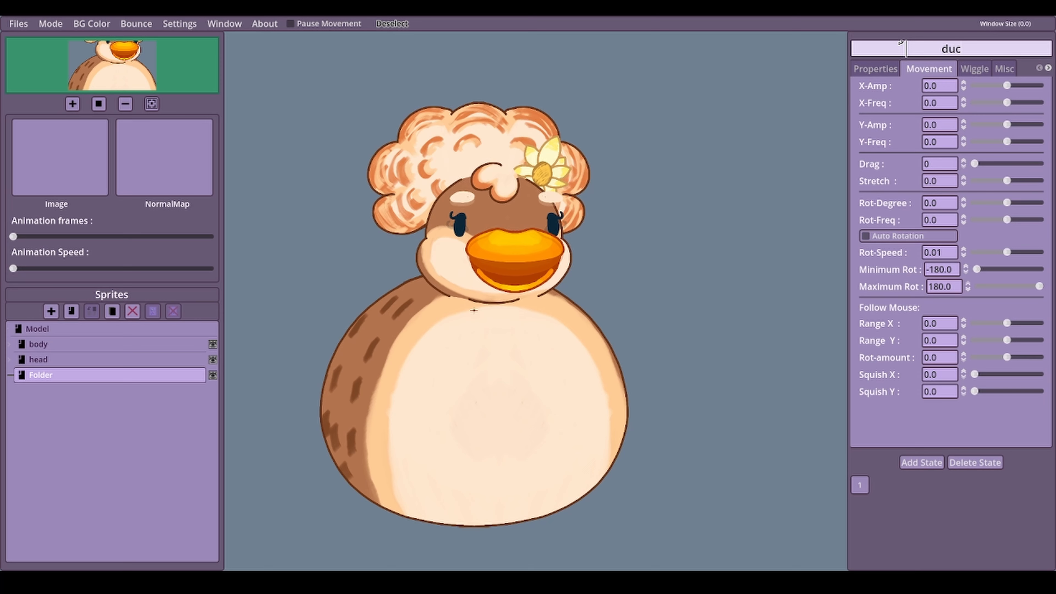
{"action": "type", "text": "k"}
{"action": "key", "text": "Return"}
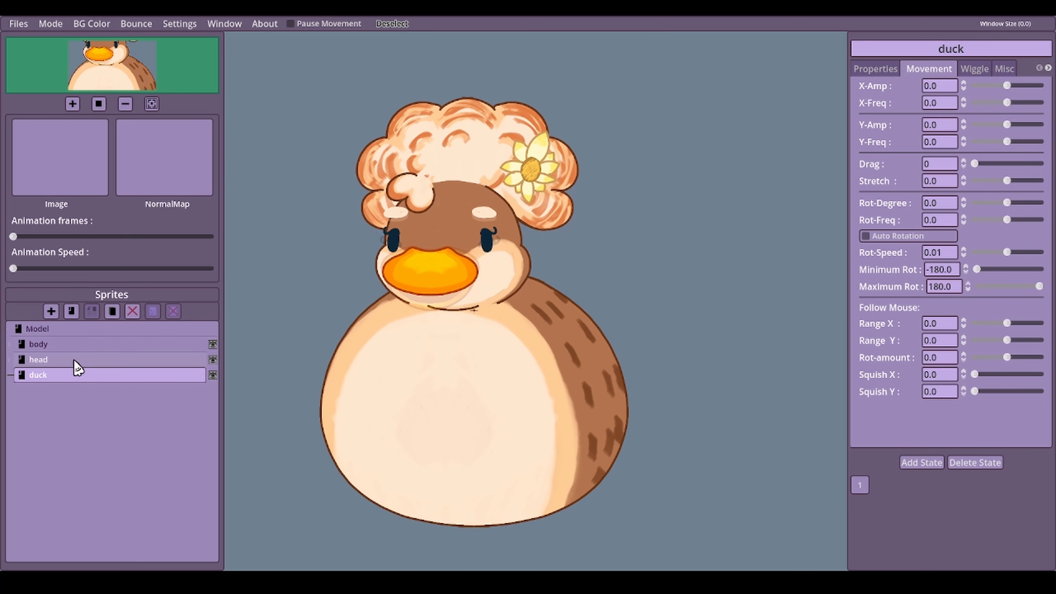
Nest the body and head folders inside the duck folder, with head listed below body.
{"action": "left_click_drag", "start_coordinate": [74, 360], "coordinate": [44, 360]}
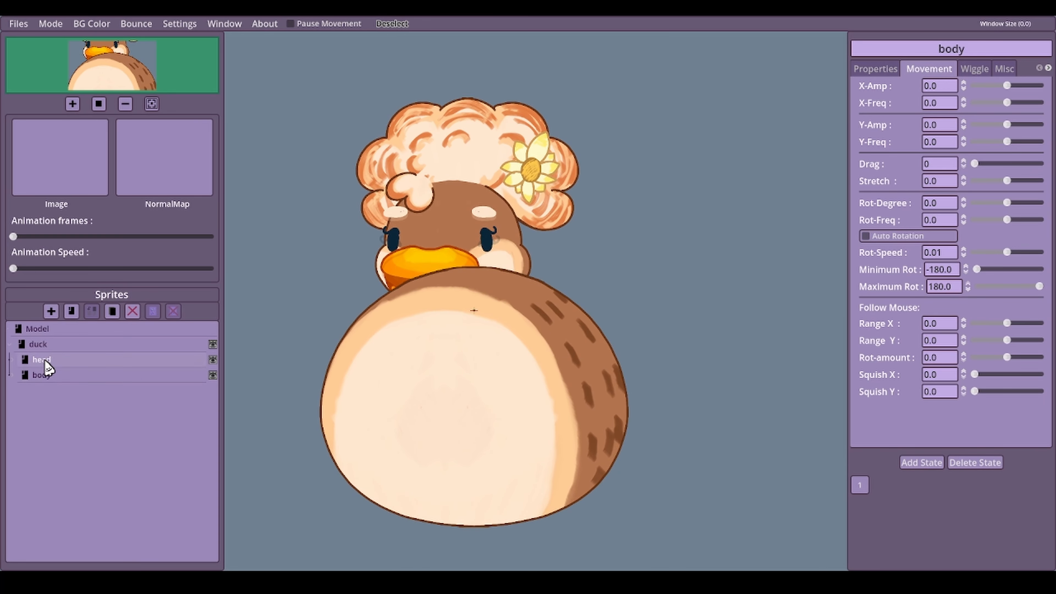
{"action": "left_click", "coordinate": [38, 346]}
{"action": "left_click", "coordinate": [48, 365]}
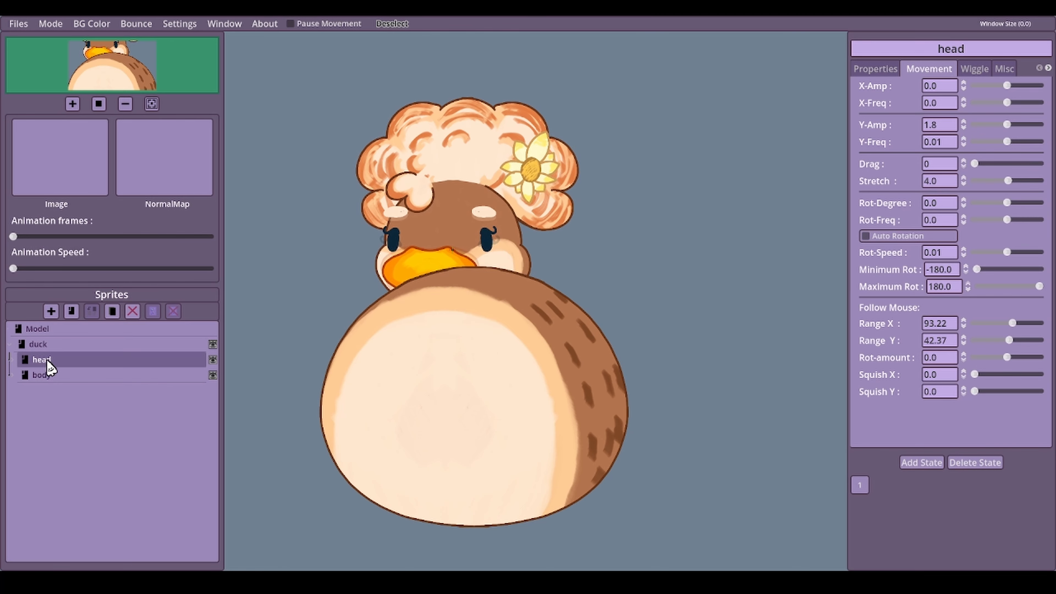
{"action": "left_click_drag", "start_coordinate": [48, 365], "coordinate": [42, 389]}
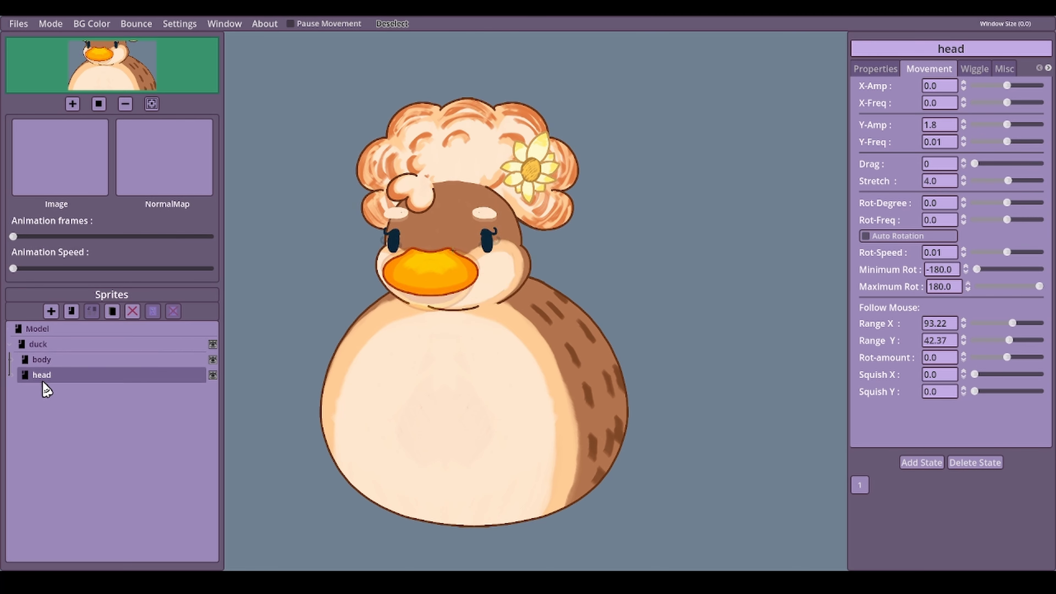
Set the duck folder's follow-mouse Range X to 25.42 and Range Y to 25.43.
{"action": "left_click", "coordinate": [44, 350]}
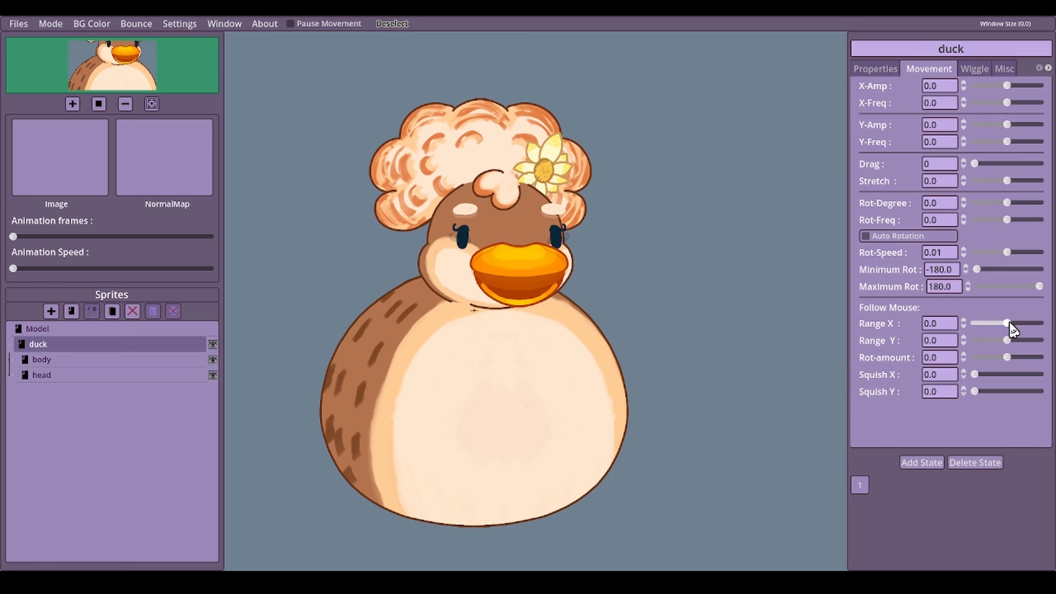
{"action": "left_click_drag", "start_coordinate": [1010, 324], "coordinate": [1006, 323]}
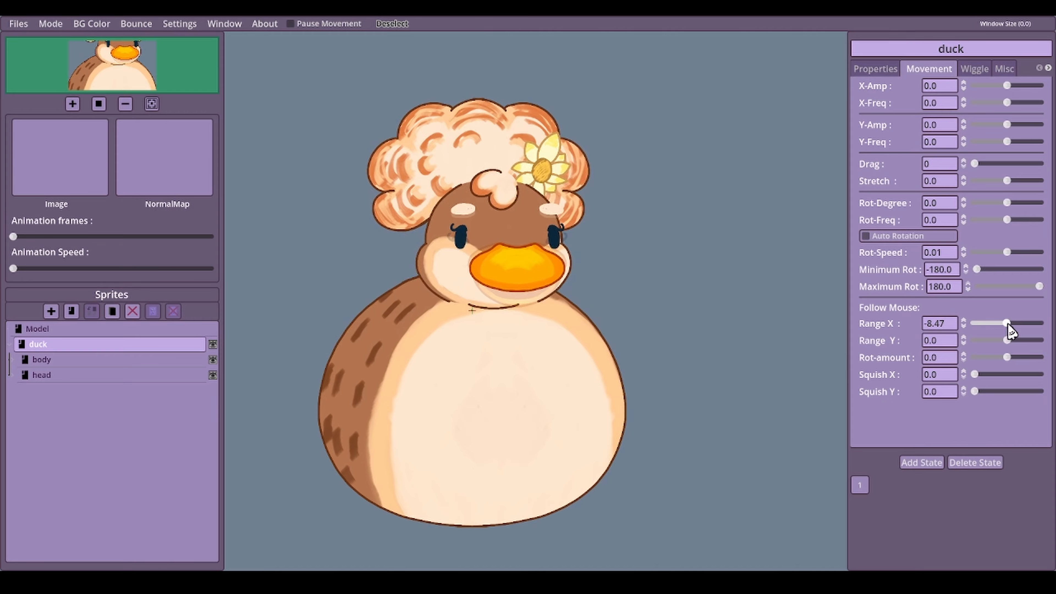
{"action": "left_click_drag", "start_coordinate": [1008, 323], "coordinate": [1010, 324]}
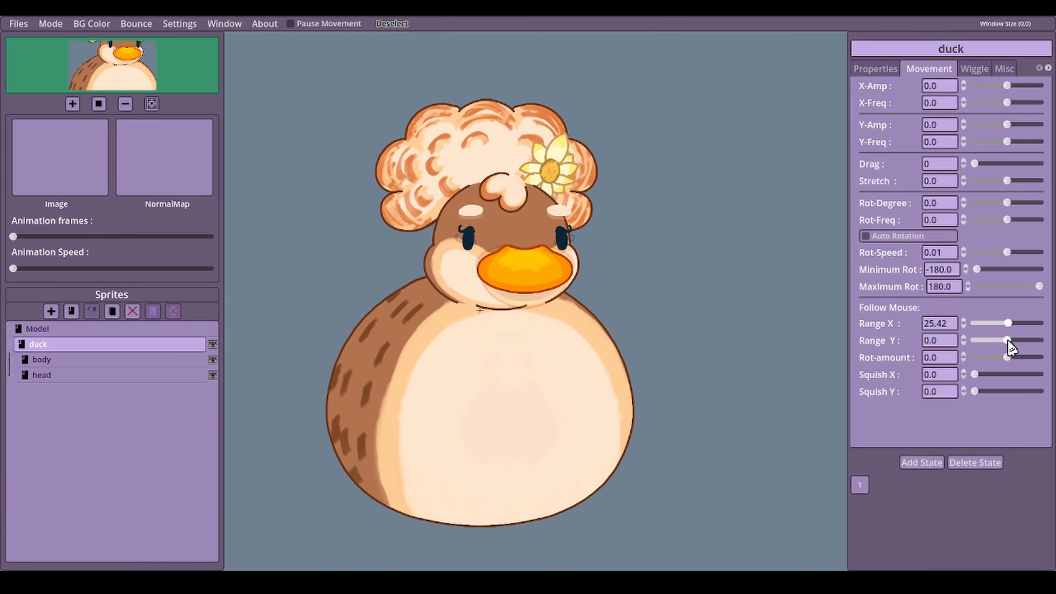
{"action": "left_click_drag", "start_coordinate": [1008, 344], "coordinate": [1010, 345]}
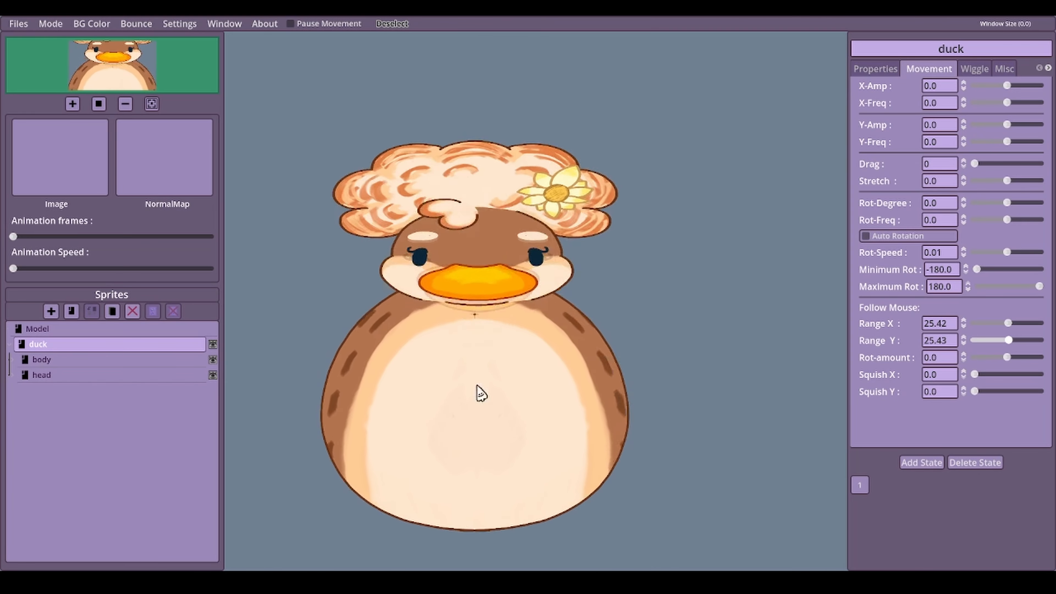
Reset the head folder's stretch to 0.
{"action": "left_click", "coordinate": [63, 374]}
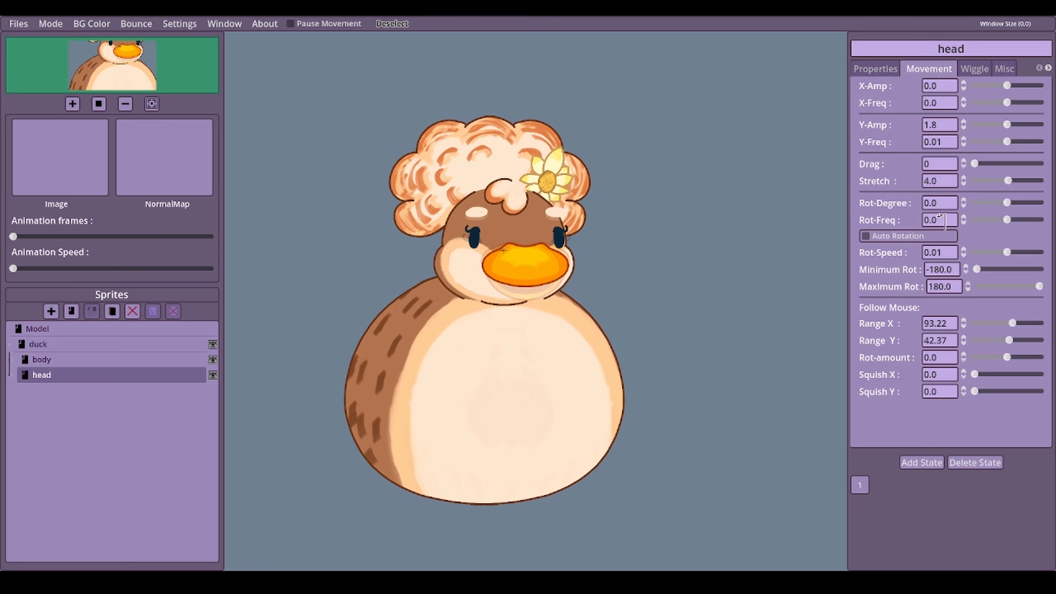
{"action": "left_click_drag", "start_coordinate": [945, 180], "coordinate": [917, 180]}
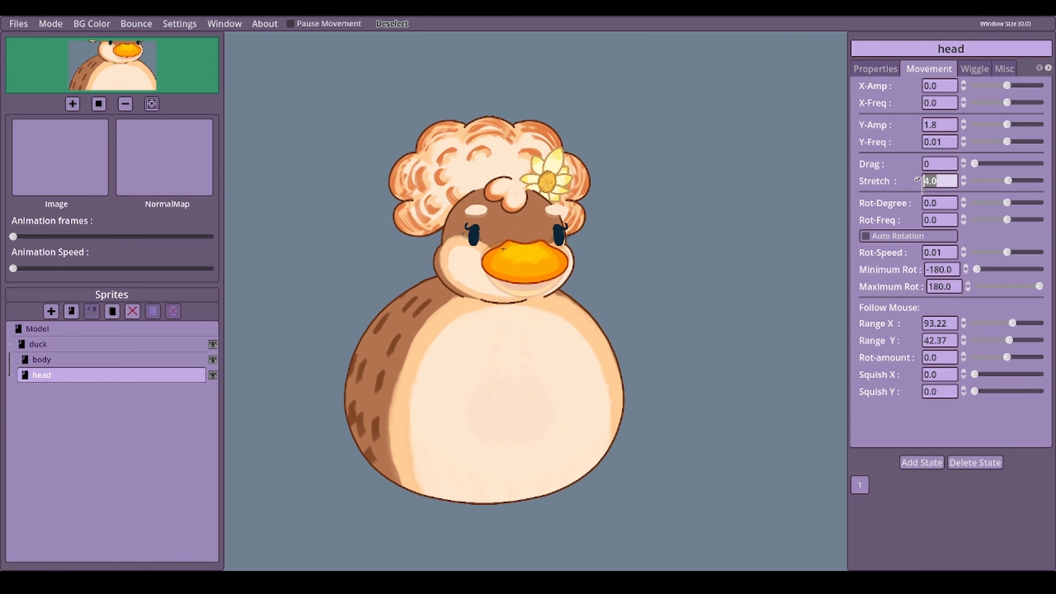
{"action": "key", "text": "Return"}
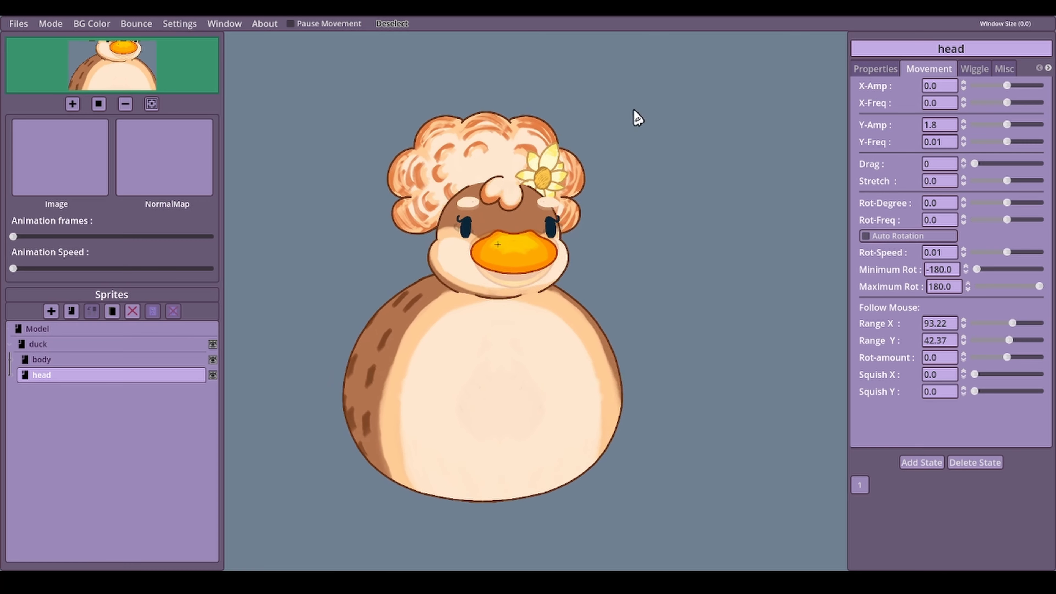
Raise the duck folder's stretch through 0.05 and 1, and settle on 1.2.
{"action": "left_click", "coordinate": [72, 345]}
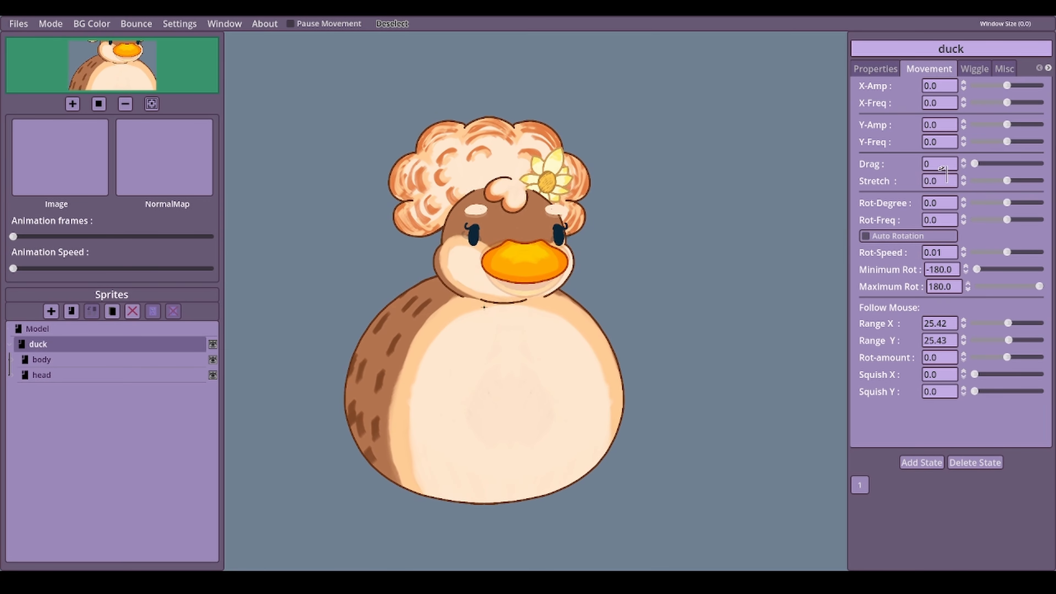
{"action": "left_click", "coordinate": [964, 178]}
{"action": "left_click", "coordinate": [964, 178]}
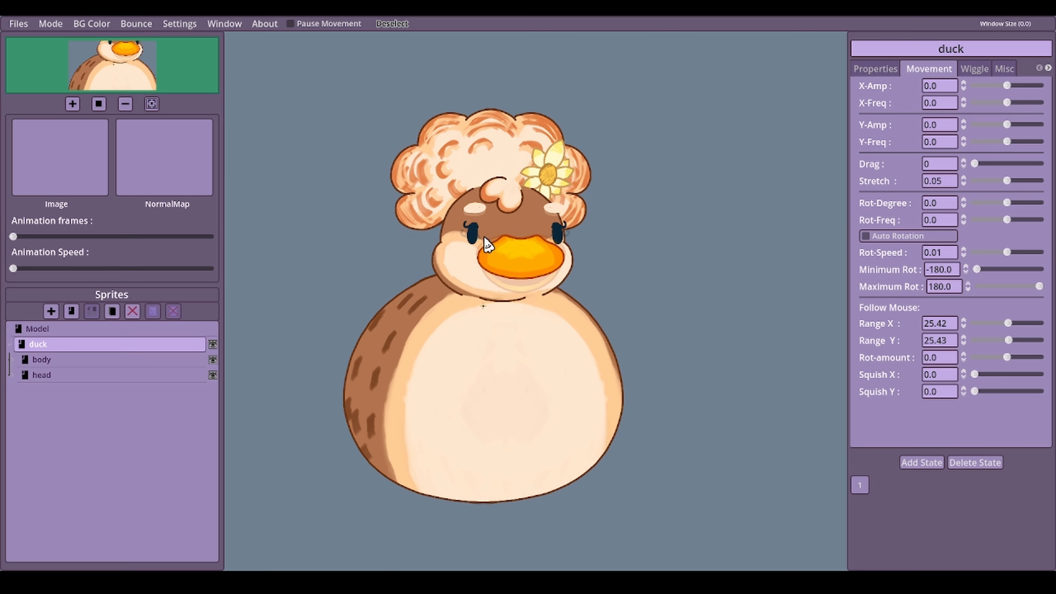
{"action": "left_click_drag", "start_coordinate": [950, 181], "coordinate": [922, 194]}
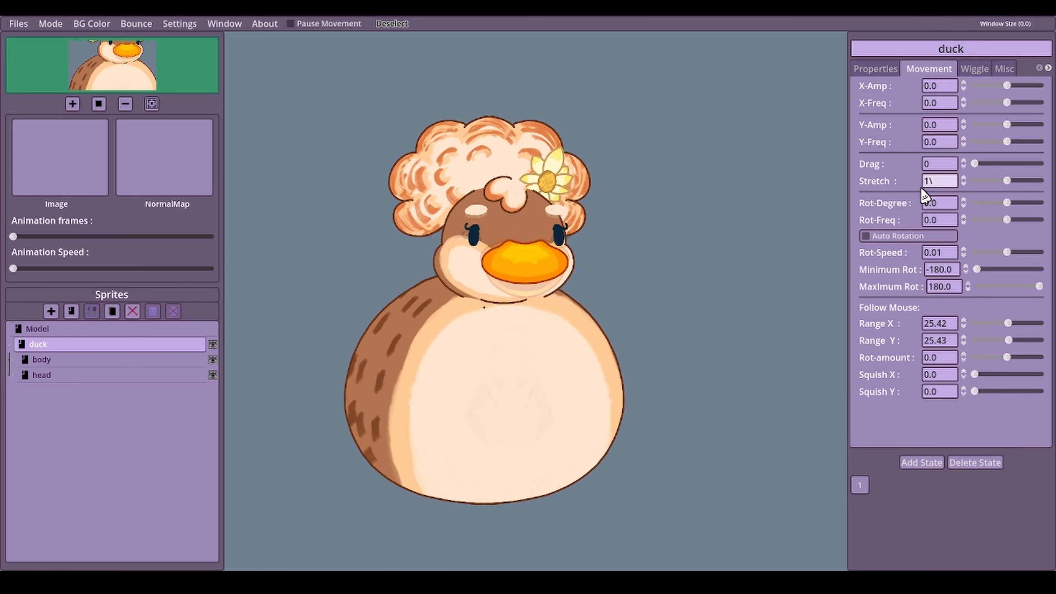
{"action": "type", "text": "1"}
{"action": "key", "text": "Return"}
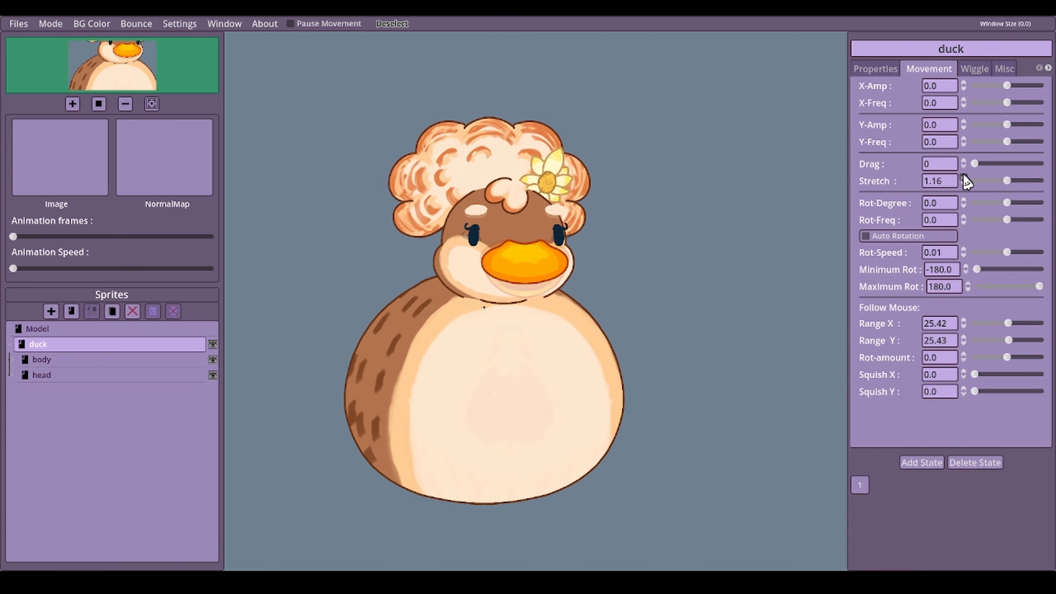
{"action": "left_click", "coordinate": [964, 178]}
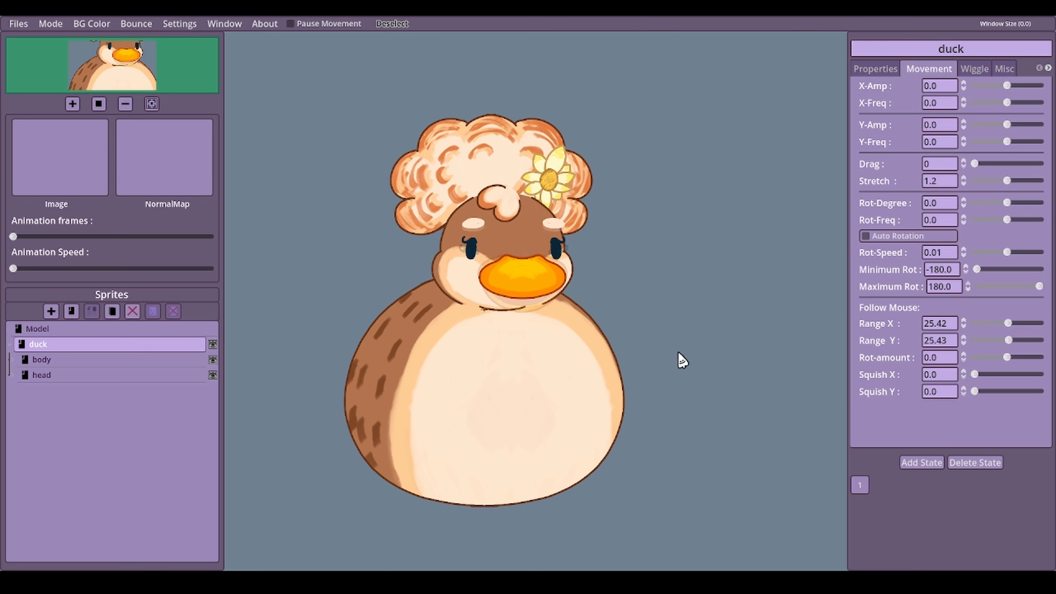
Try a Y frequency of 1.53 with Y amplitudes of 300 and 157.63 on the body folder.
{"action": "left_click_drag", "start_coordinate": [136, 377], "coordinate": [135, 376]}
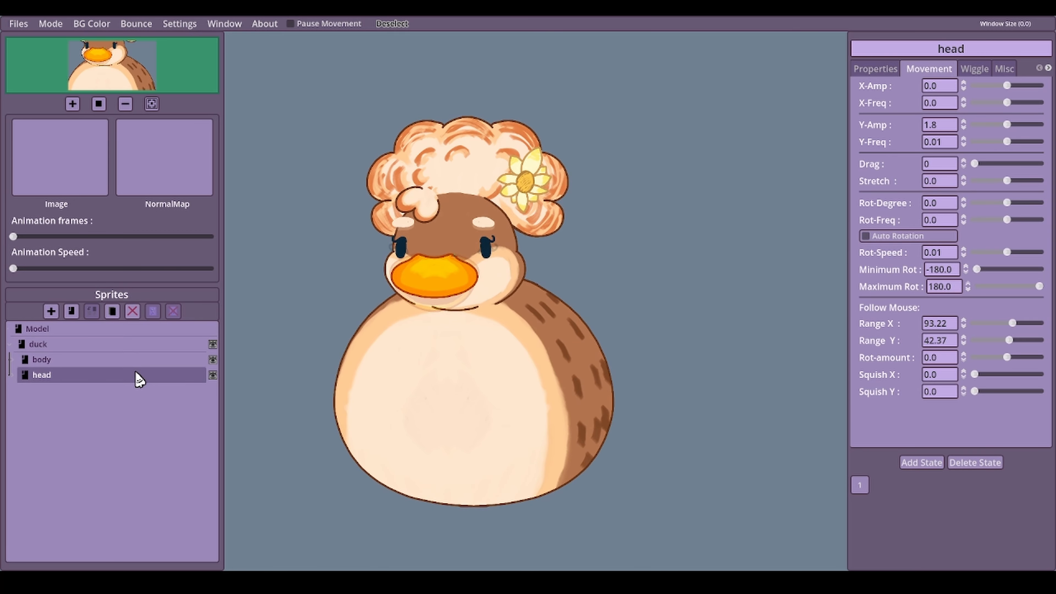
{"action": "left_click", "coordinate": [153, 362]}
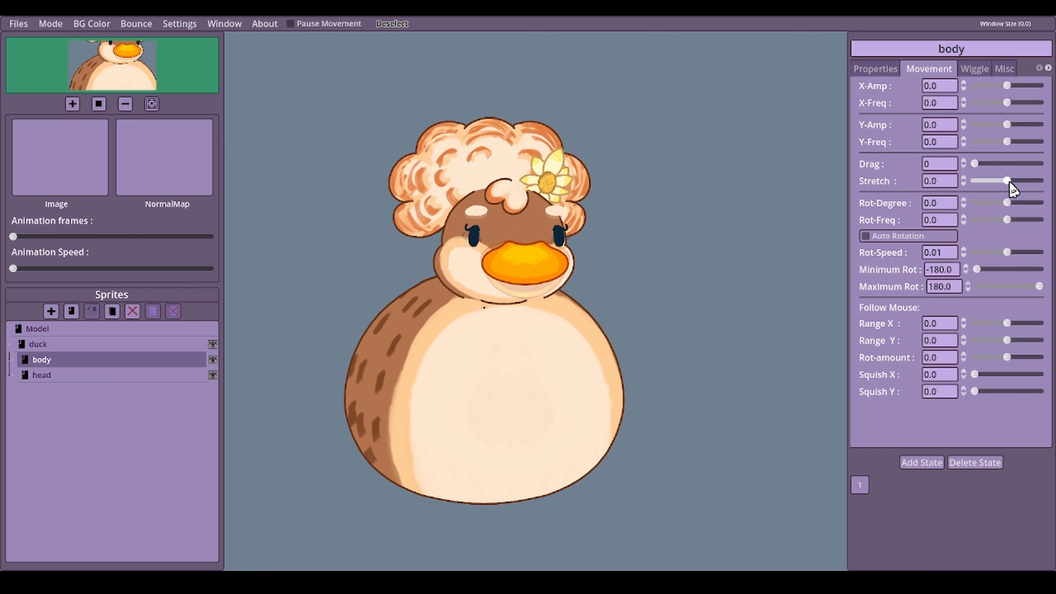
{"action": "left_click_drag", "start_coordinate": [1009, 141], "coordinate": [1045, 130]}
{"action": "left_click", "coordinate": [1014, 125]}
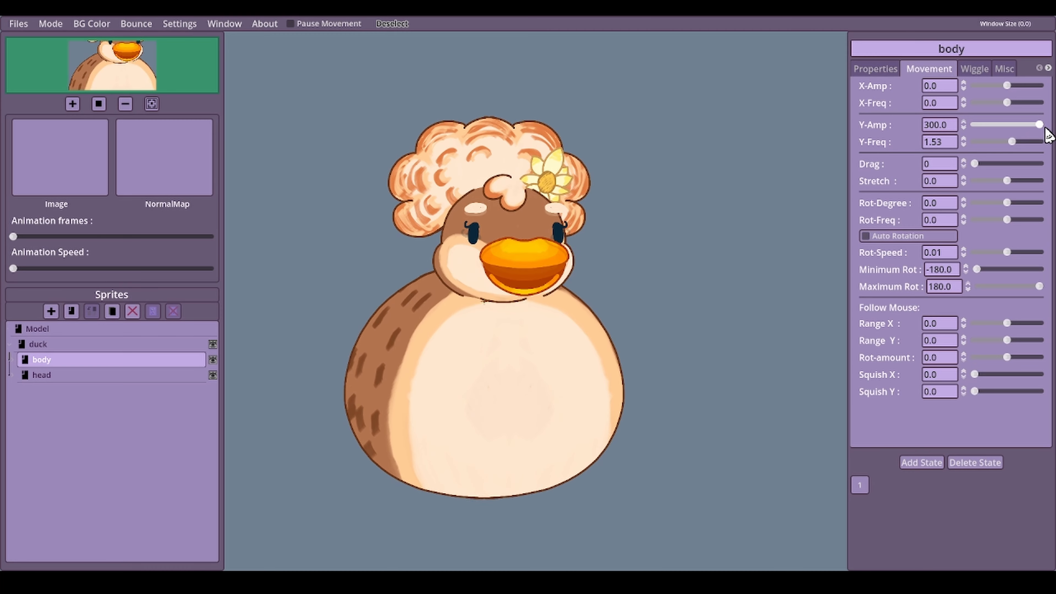
{"action": "left_click_drag", "start_coordinate": [1046, 129], "coordinate": [1024, 130]}
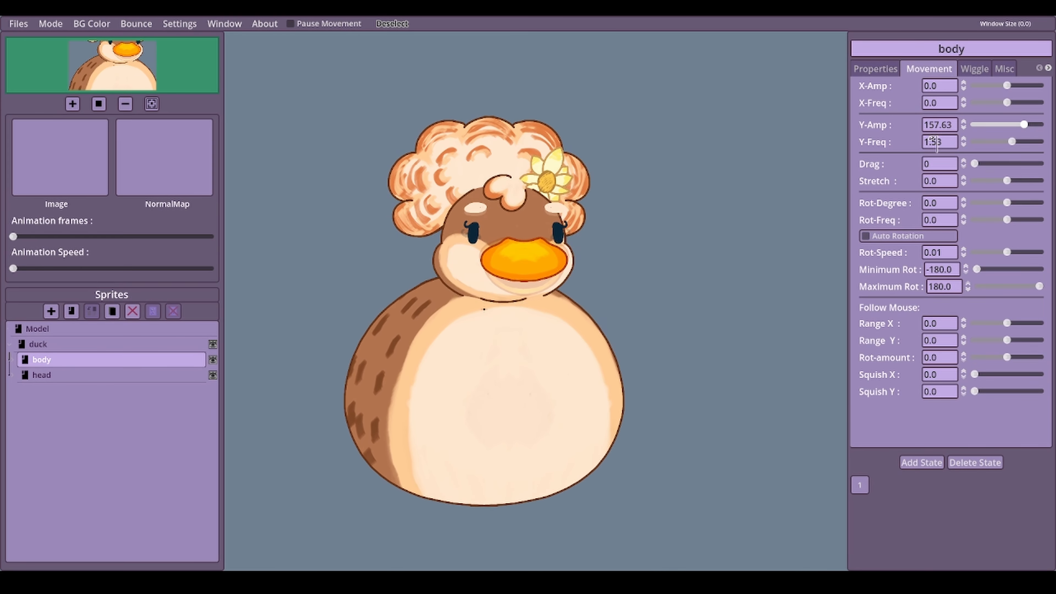
Set the body folder's Y frequency to -0.01 and its Y amplitude to 10.17.
{"action": "double_click", "coordinate": [950, 141]}
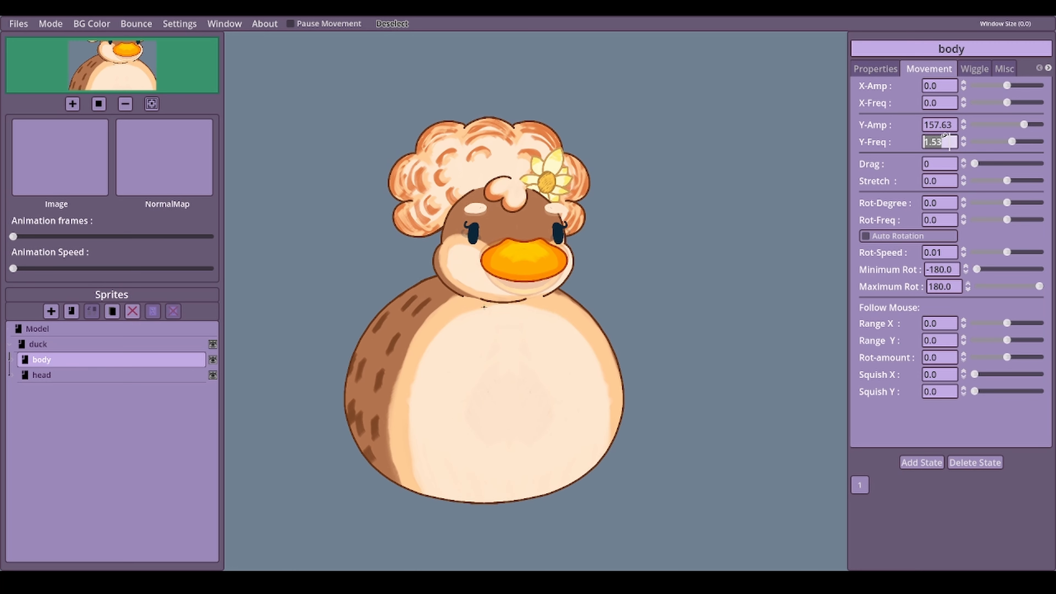
{"action": "left_click_drag", "start_coordinate": [1012, 143], "coordinate": [1008, 142]}
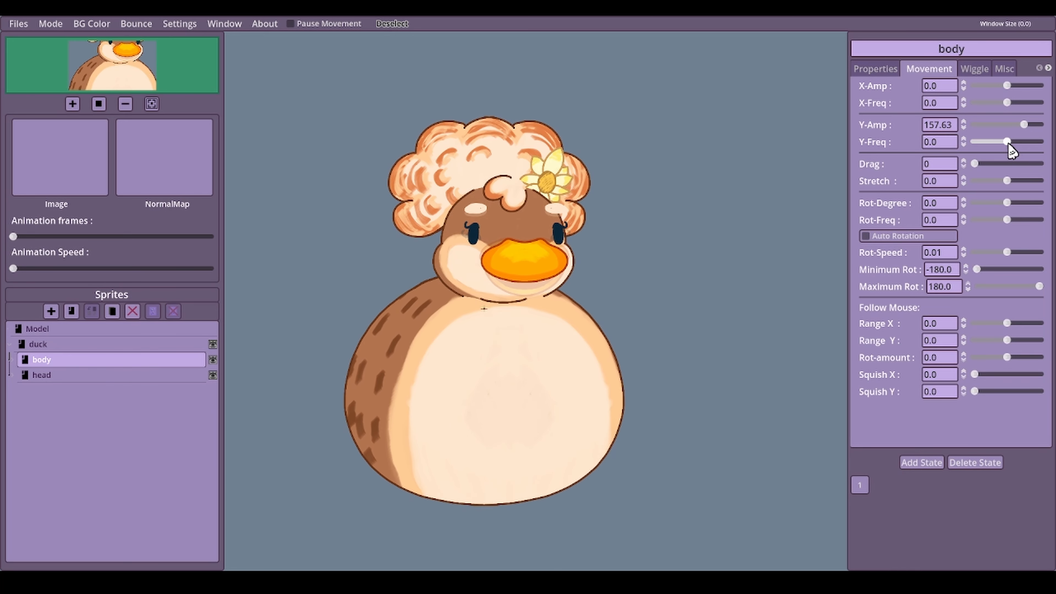
{"action": "left_click", "coordinate": [964, 139]}
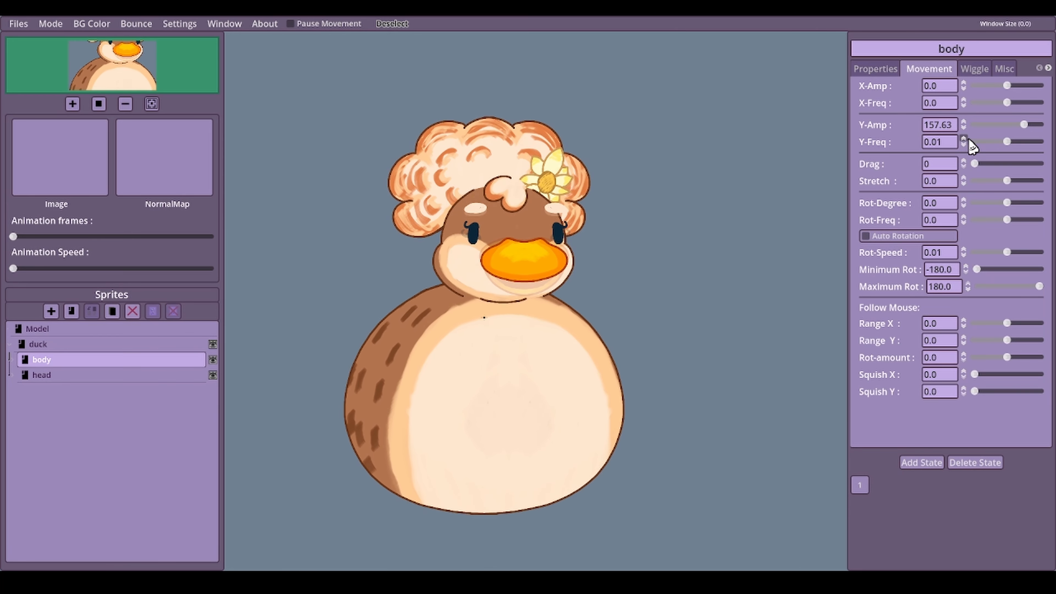
{"action": "left_click", "coordinate": [964, 144]}
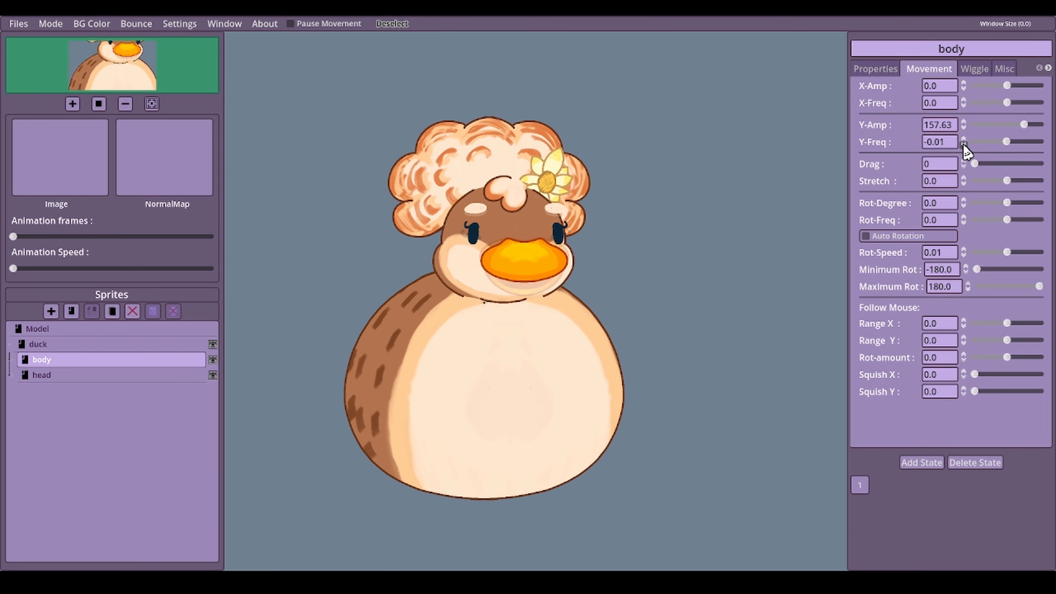
{"action": "left_click_drag", "start_coordinate": [953, 125], "coordinate": [894, 124]}
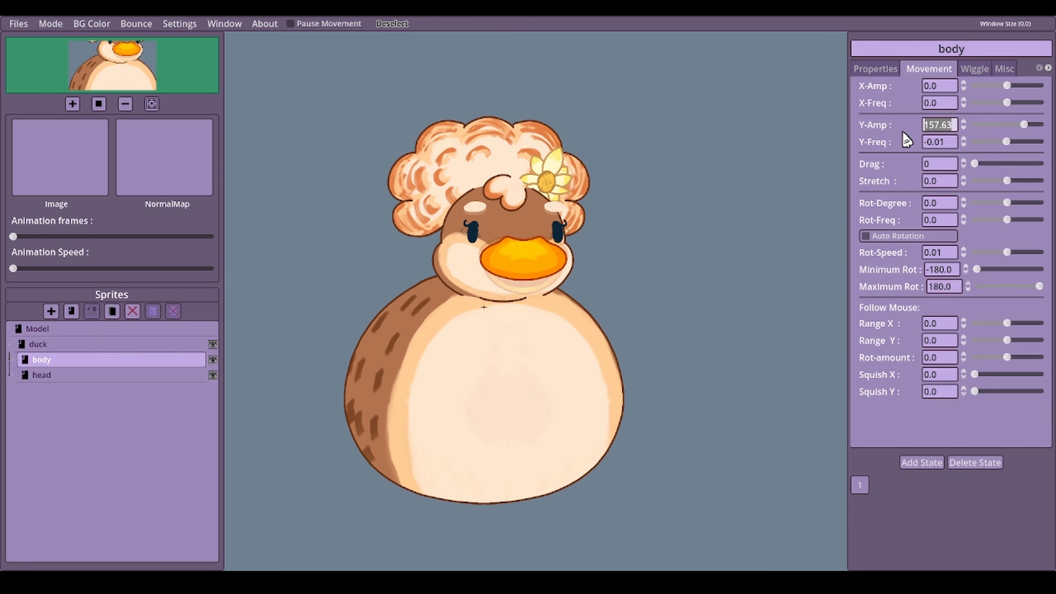
{"action": "left_click_drag", "start_coordinate": [1022, 124], "coordinate": [1011, 129]}
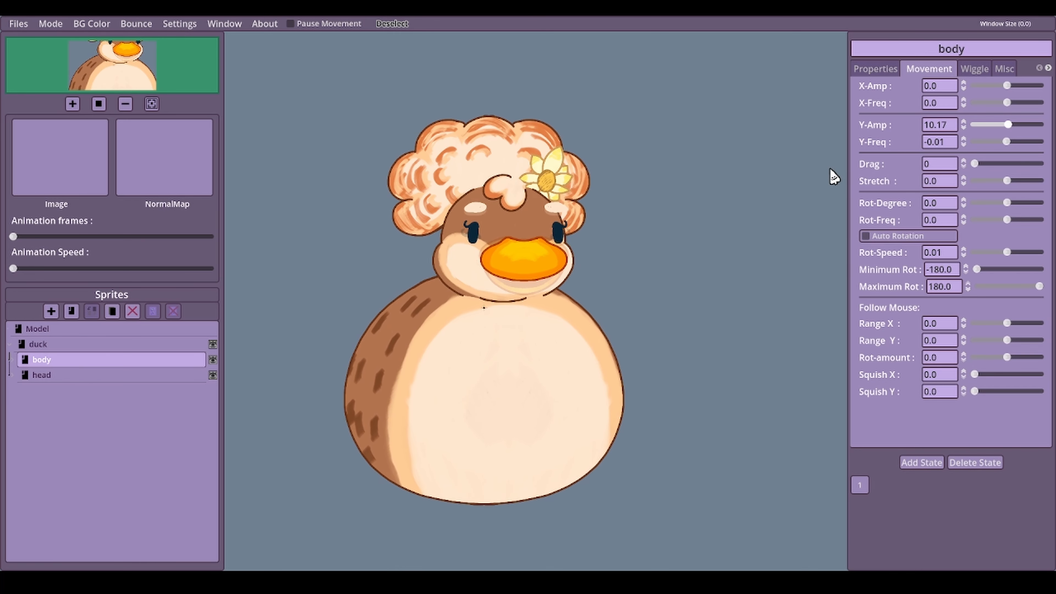
Copy the head folder's Y amplitude of 1.8 to the body folder.
{"action": "left_click", "coordinate": [121, 375]}
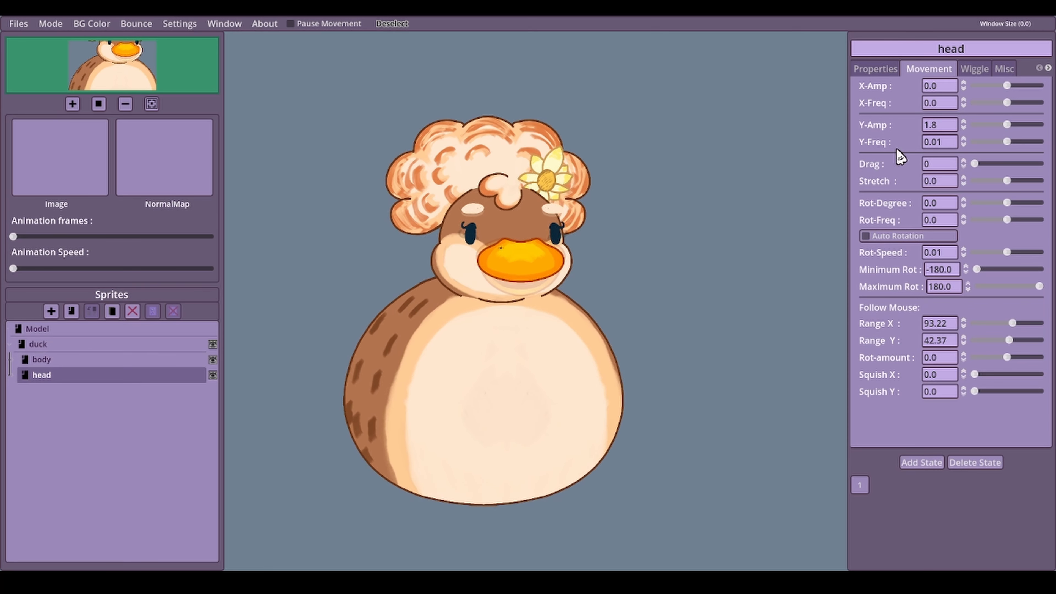
{"action": "left_click_drag", "start_coordinate": [940, 125], "coordinate": [890, 128]}
{"action": "key", "text": "ctrl+c"}
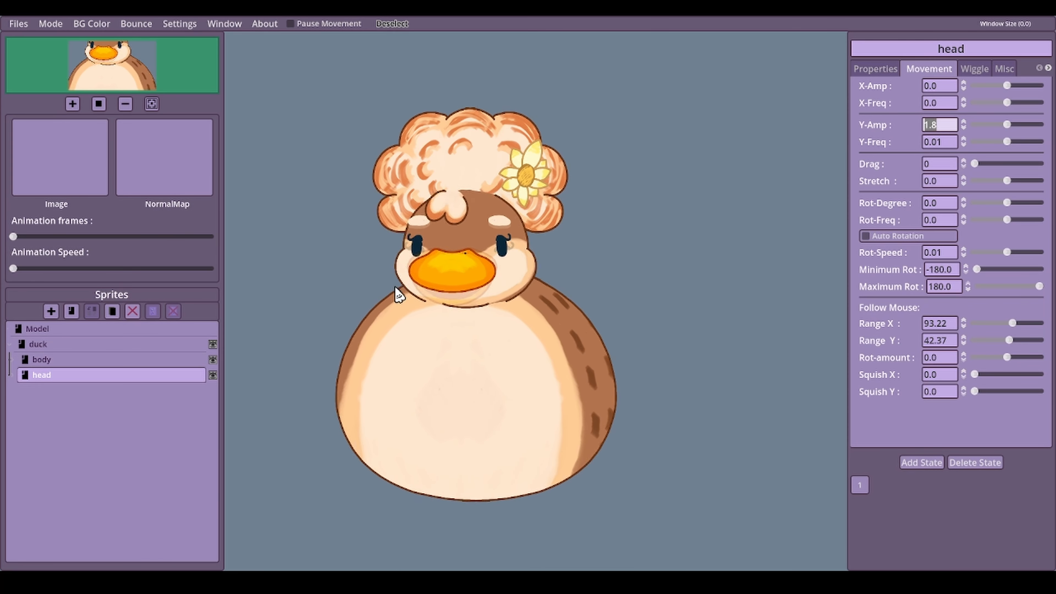
{"action": "left_click", "coordinate": [96, 361]}
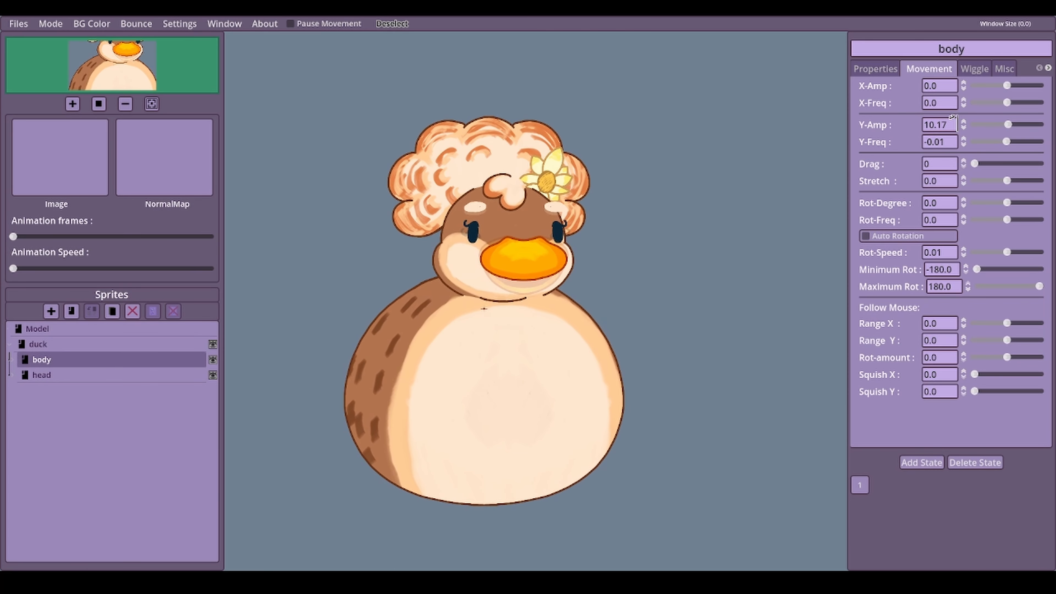
{"action": "left_click_drag", "start_coordinate": [948, 123], "coordinate": [917, 127]}
{"action": "key", "text": "ctrl+v"}
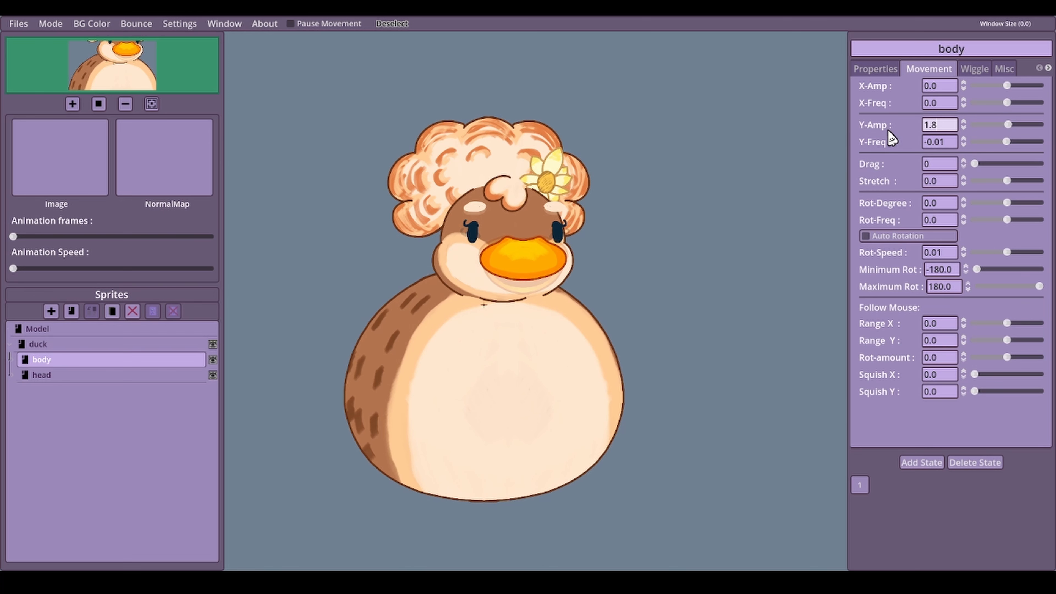
{"action": "key", "text": "Return"}
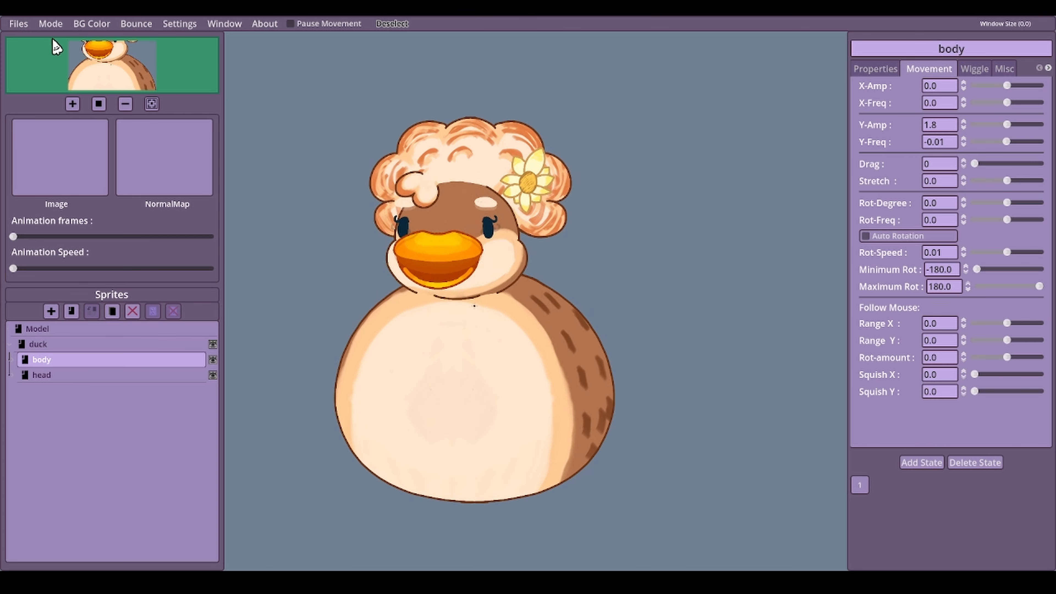
Preview the animated duck in PNGTube mode and return to Editor mode.
{"action": "left_click", "coordinate": [54, 26]}
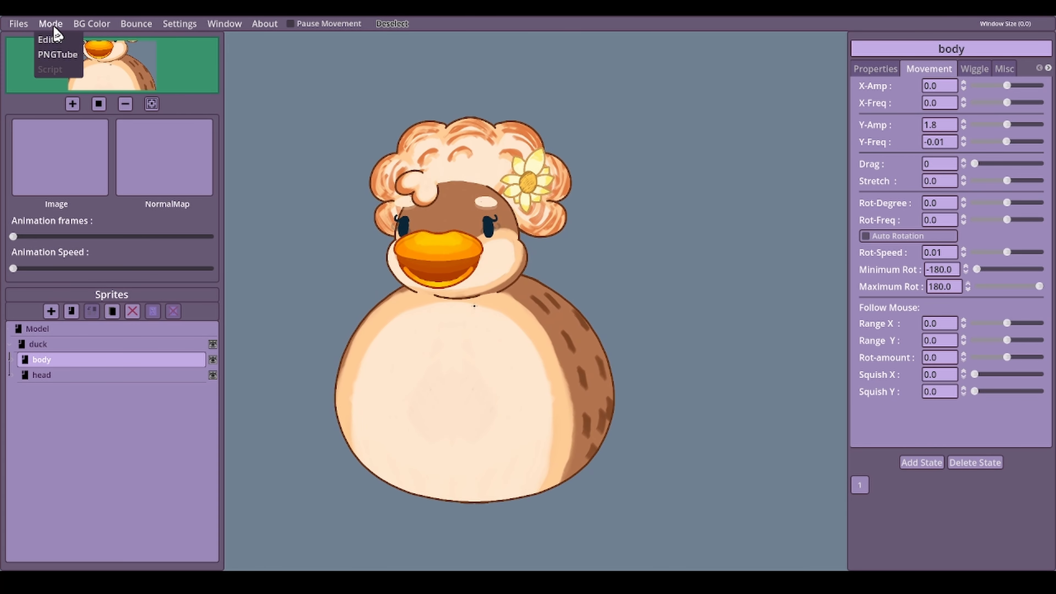
{"action": "left_click", "coordinate": [57, 54]}
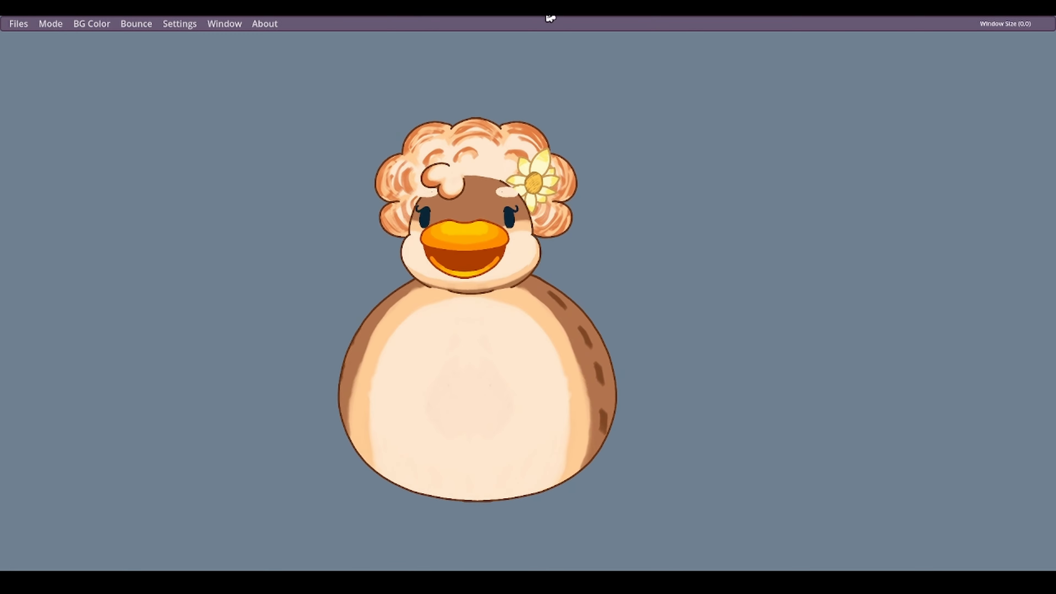
{"action": "left_click", "coordinate": [50, 24]}
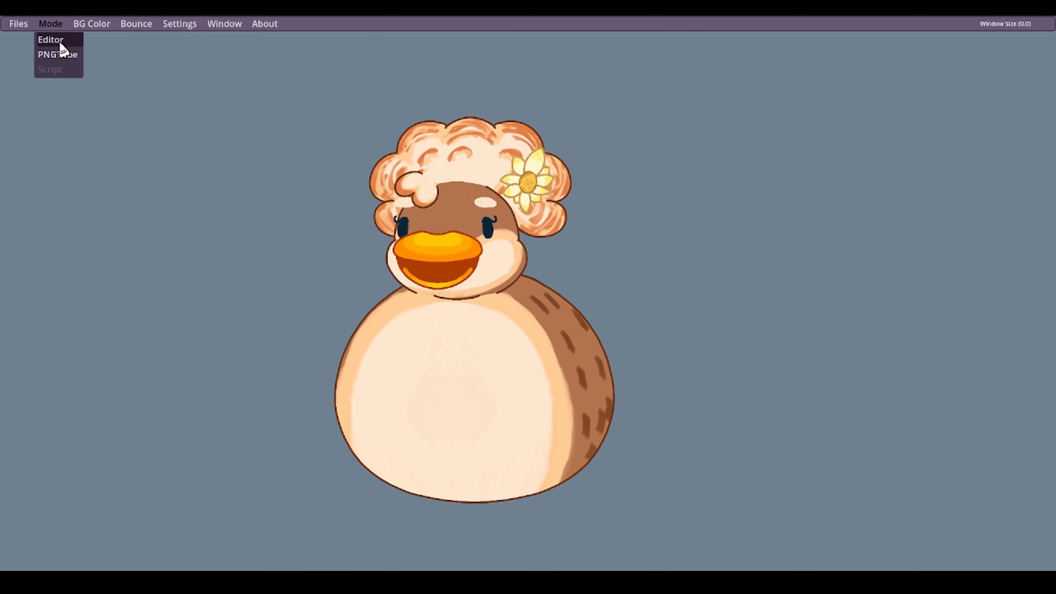
{"action": "left_click", "coordinate": [59, 45]}
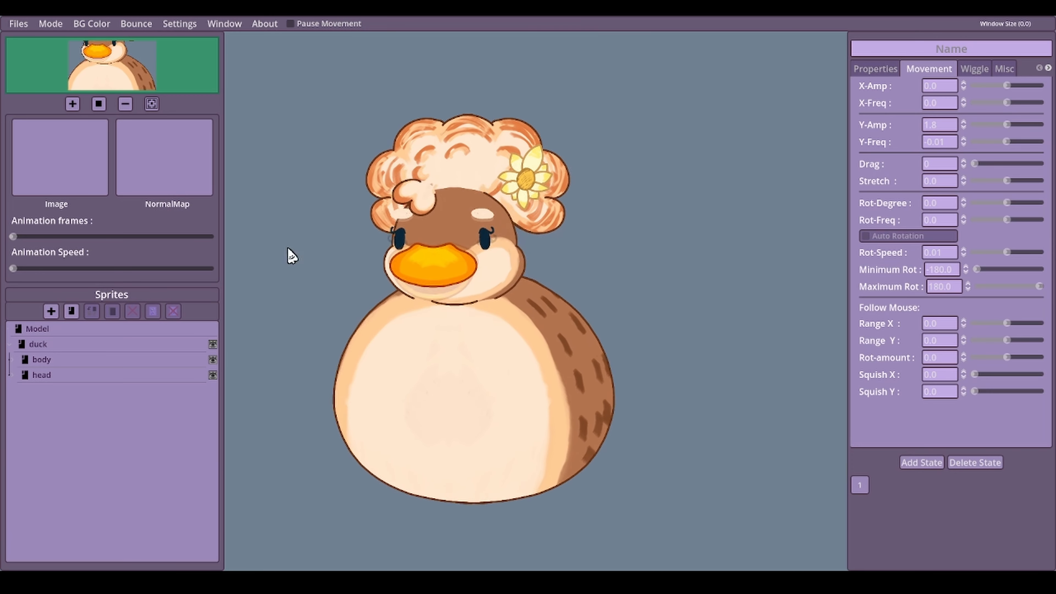
Add the eyebrow image IMG_7173 to the model.
{"action": "left_click", "coordinate": [19, 26]}
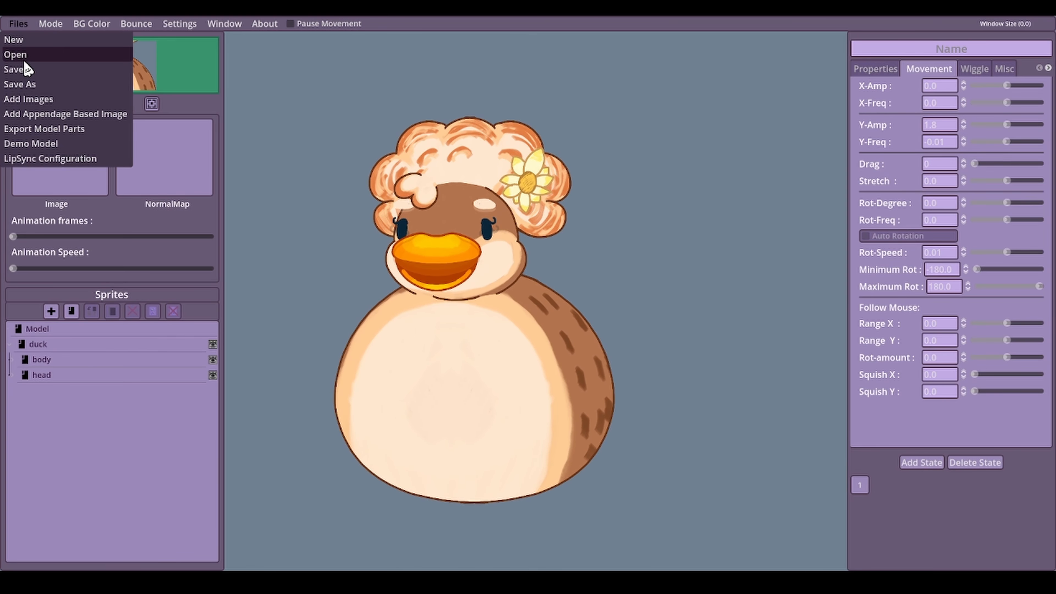
{"action": "left_click", "coordinate": [24, 102]}
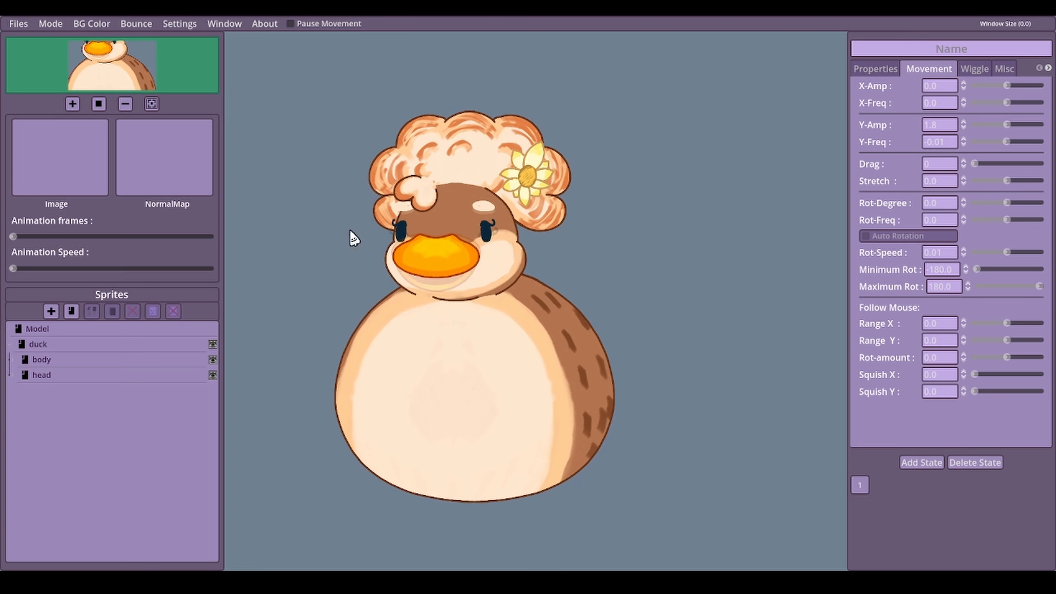
{"action": "left_click", "coordinate": [439, 491]}
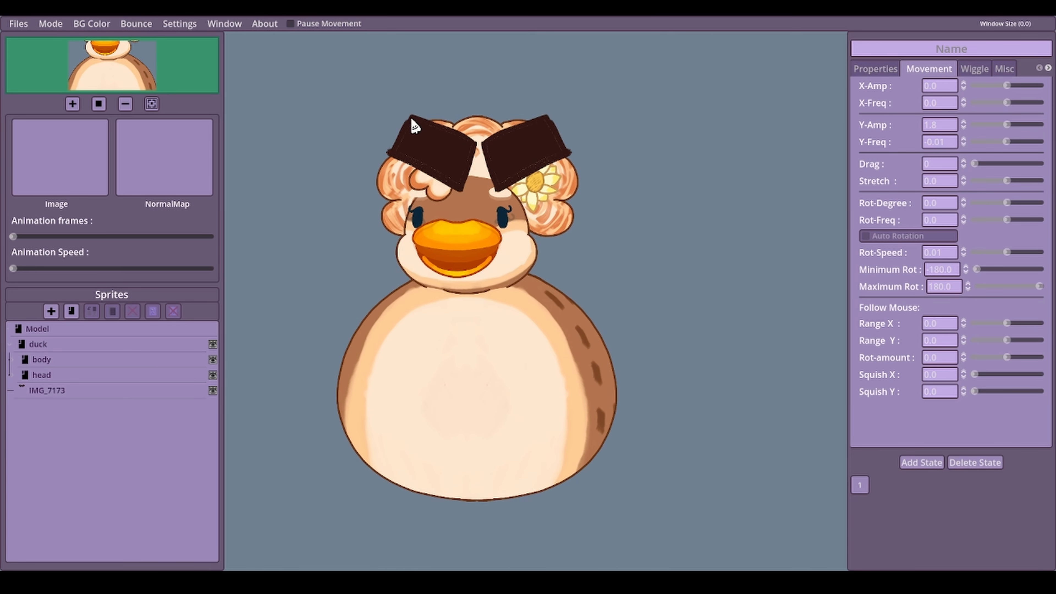
Pause movement, lower IMG_7173 to a Y position of -484.8, and enlarge it to 1.1 in both X and Y.
{"action": "left_click", "coordinate": [293, 25]}
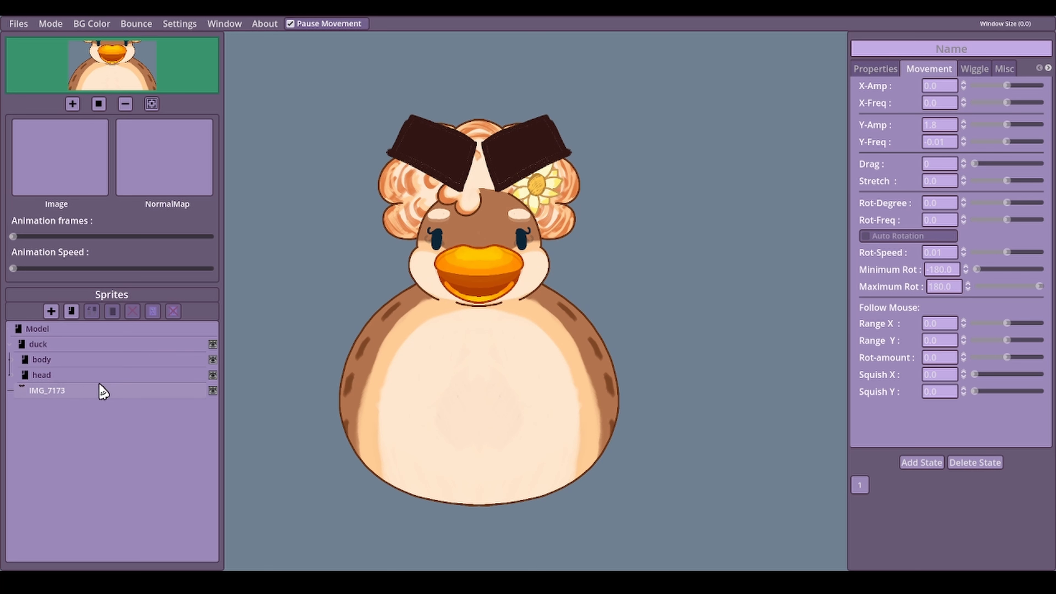
{"action": "left_click", "coordinate": [86, 392]}
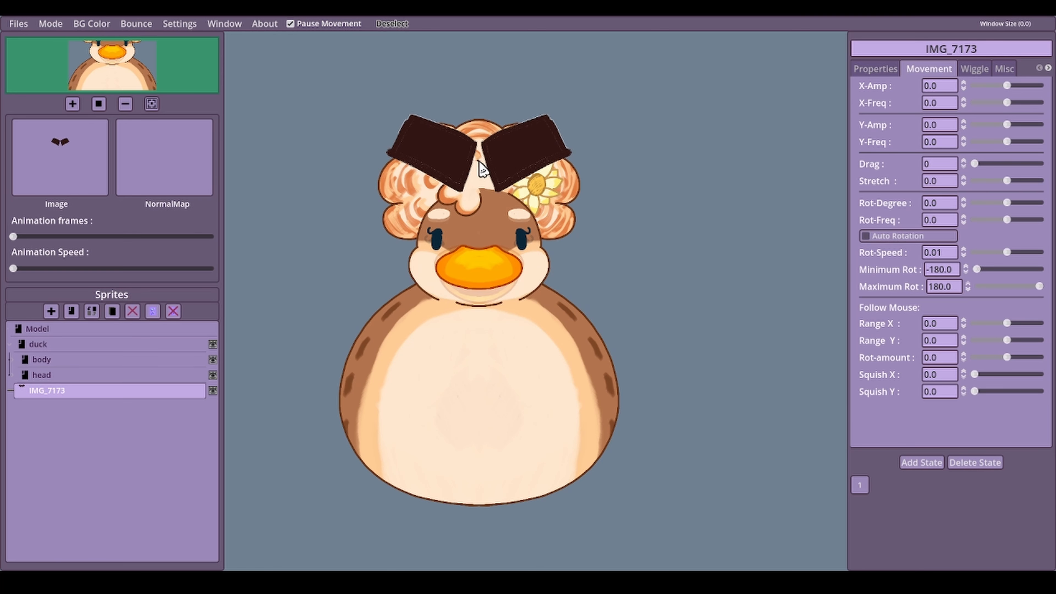
{"action": "left_click", "coordinate": [876, 69]}
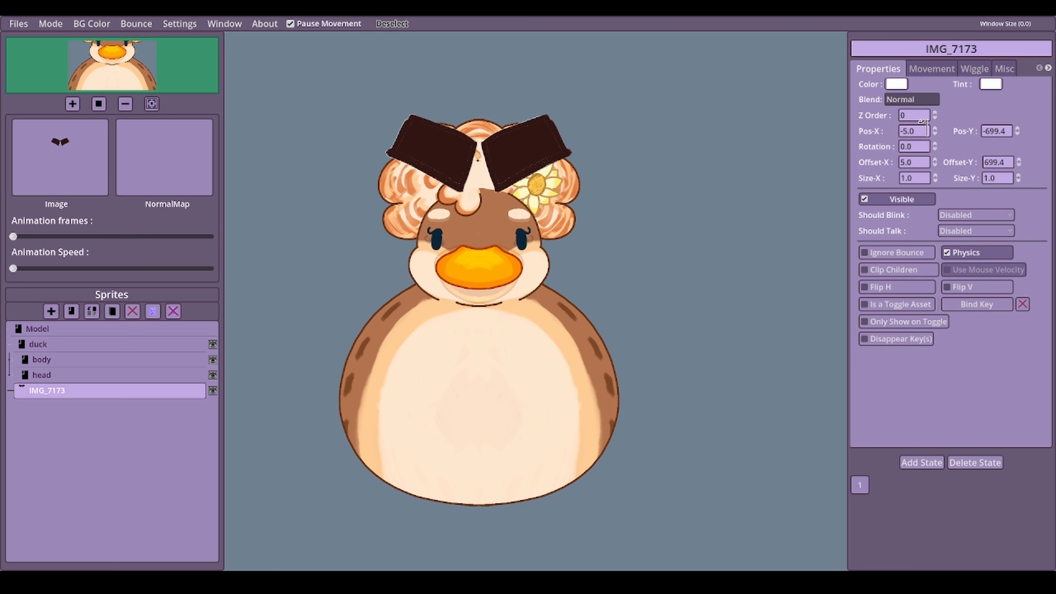
{"action": "left_click_drag", "start_coordinate": [1017, 133], "coordinate": [1017, 13]}
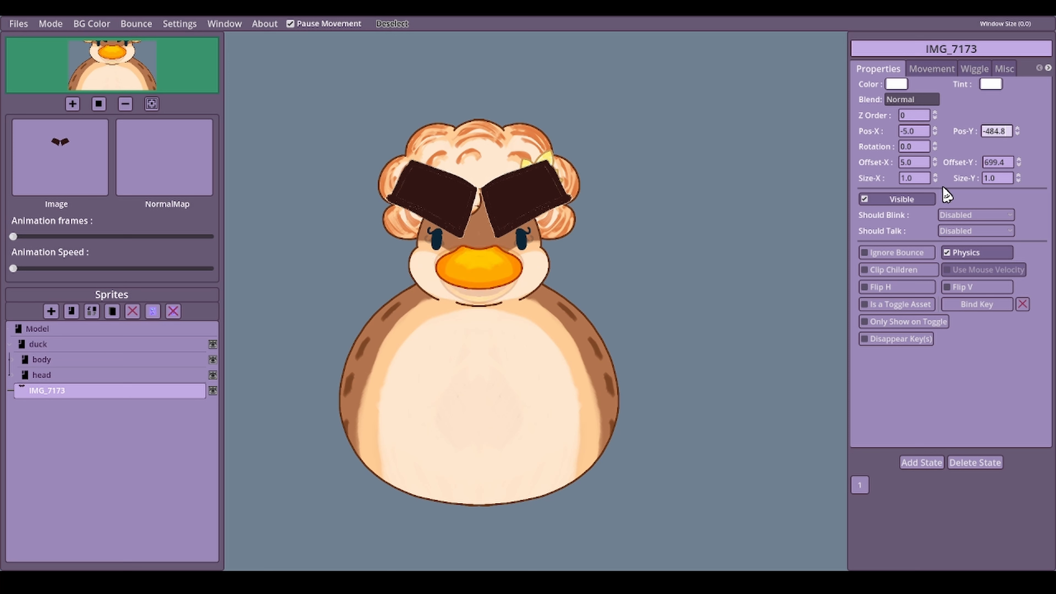
{"action": "left_click", "coordinate": [935, 175]}
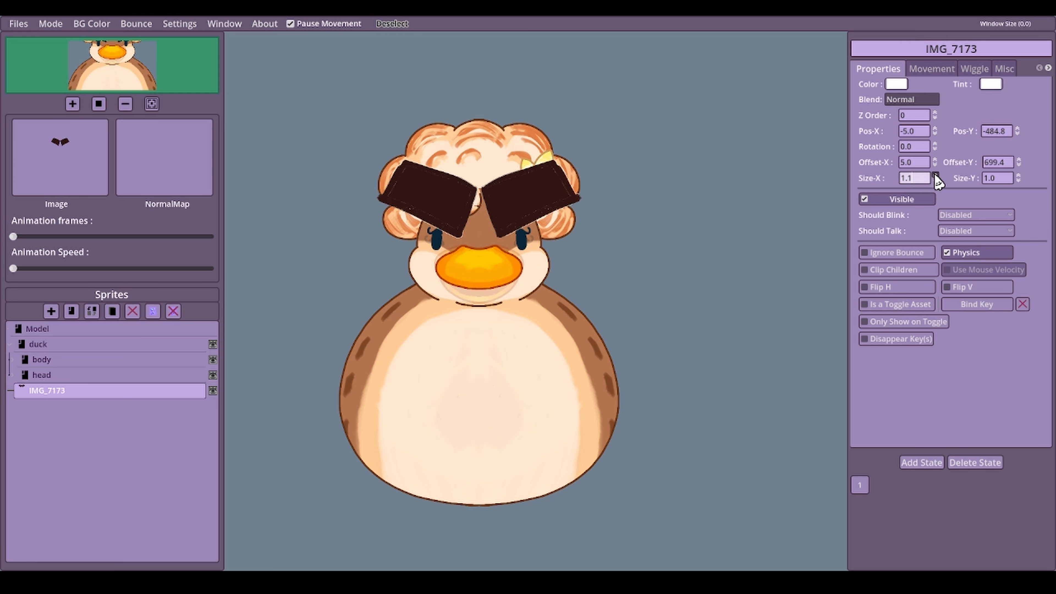
{"action": "left_click", "coordinate": [1023, 178]}
{"action": "left_click", "coordinate": [1019, 175]}
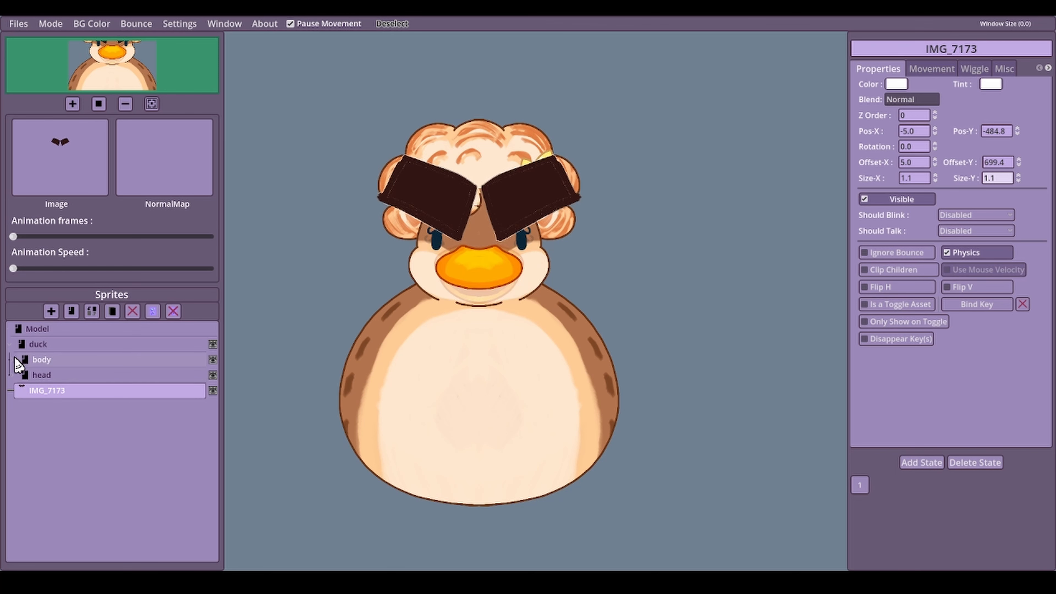
Expand the head, Face and eyes folders and nest IMG_7173 inside the eyes folder.
{"action": "left_click", "coordinate": [16, 377]}
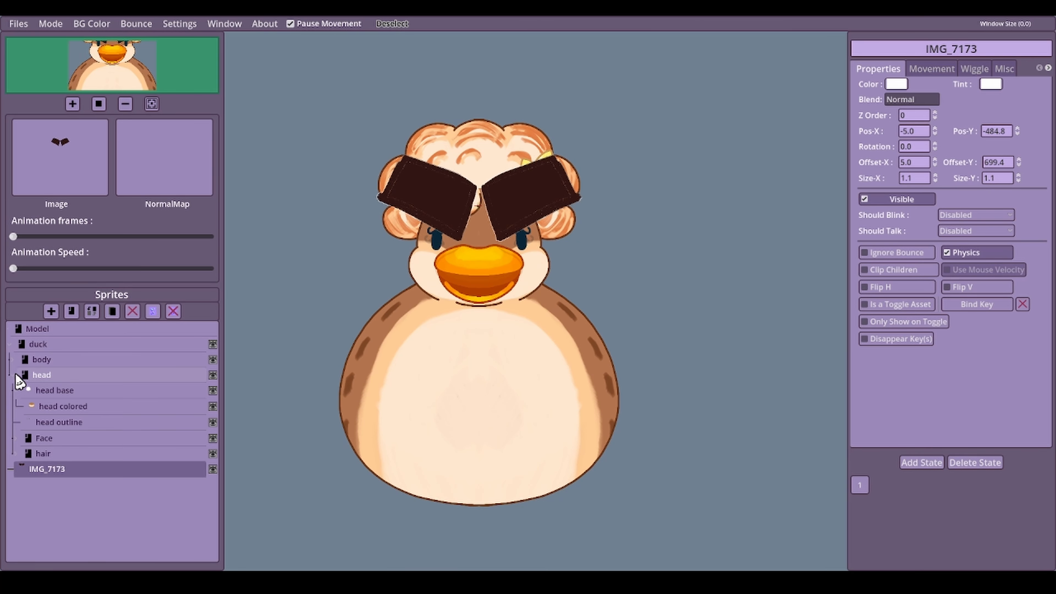
{"action": "left_click", "coordinate": [19, 440]}
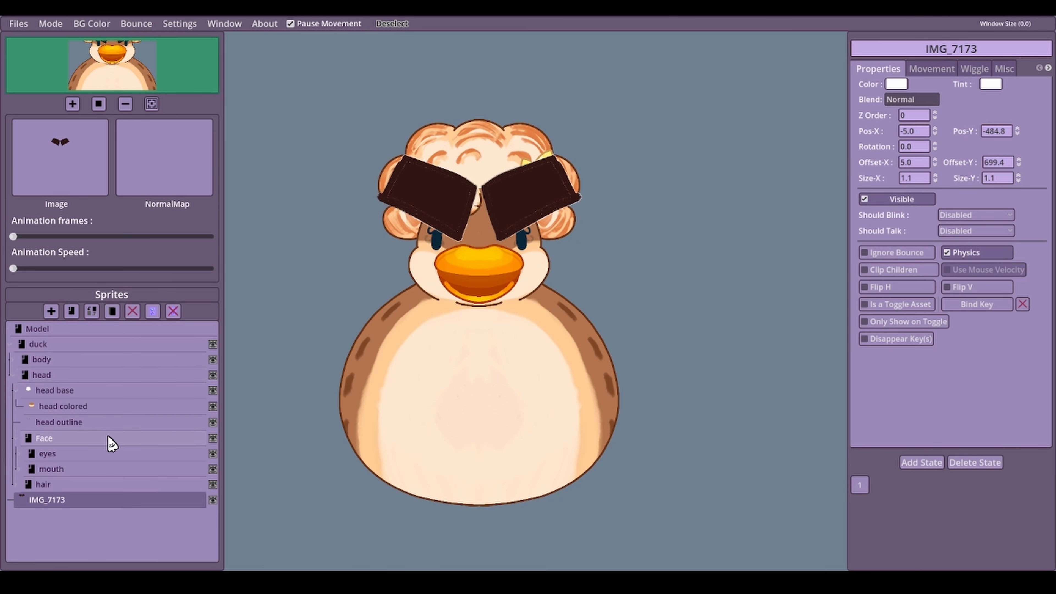
{"action": "left_click", "coordinate": [21, 456]}
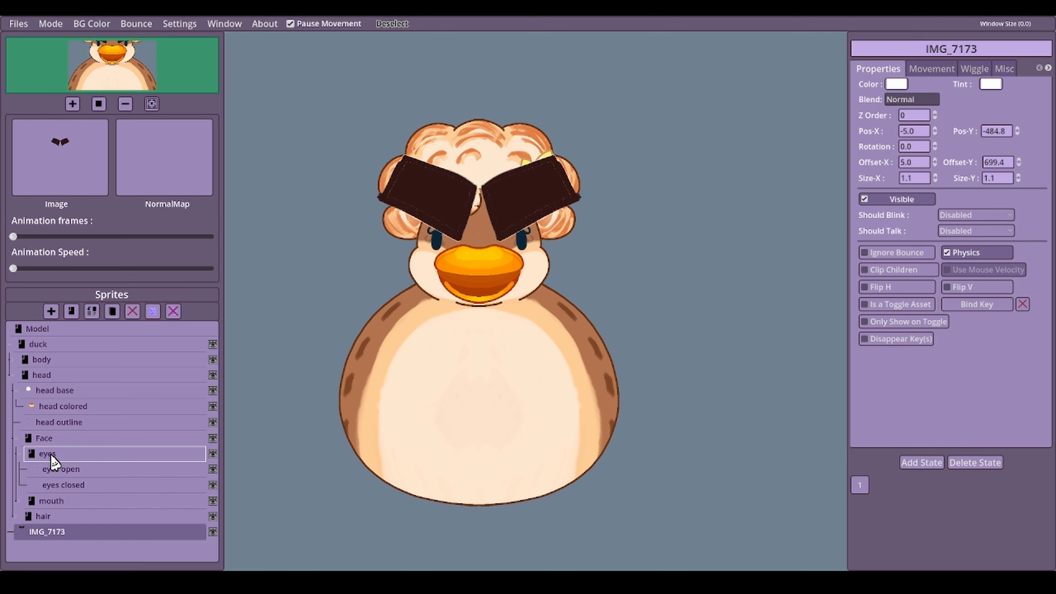
{"action": "left_click_drag", "start_coordinate": [54, 461], "coordinate": [52, 461]}
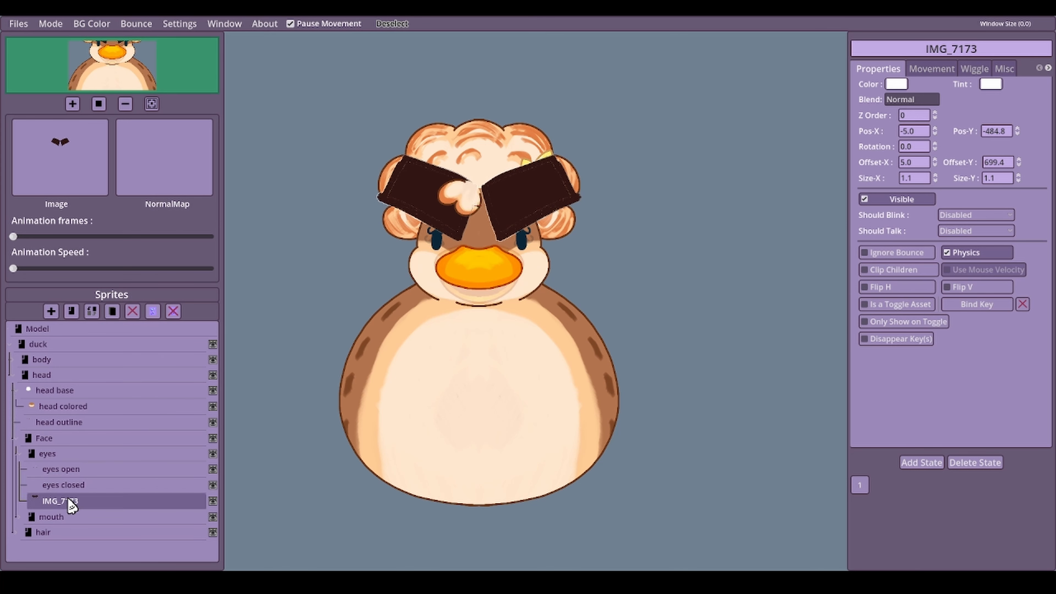
Resume movement, set IMG_7173's Z order to 1, and pause movement again.
{"action": "left_click", "coordinate": [295, 30]}
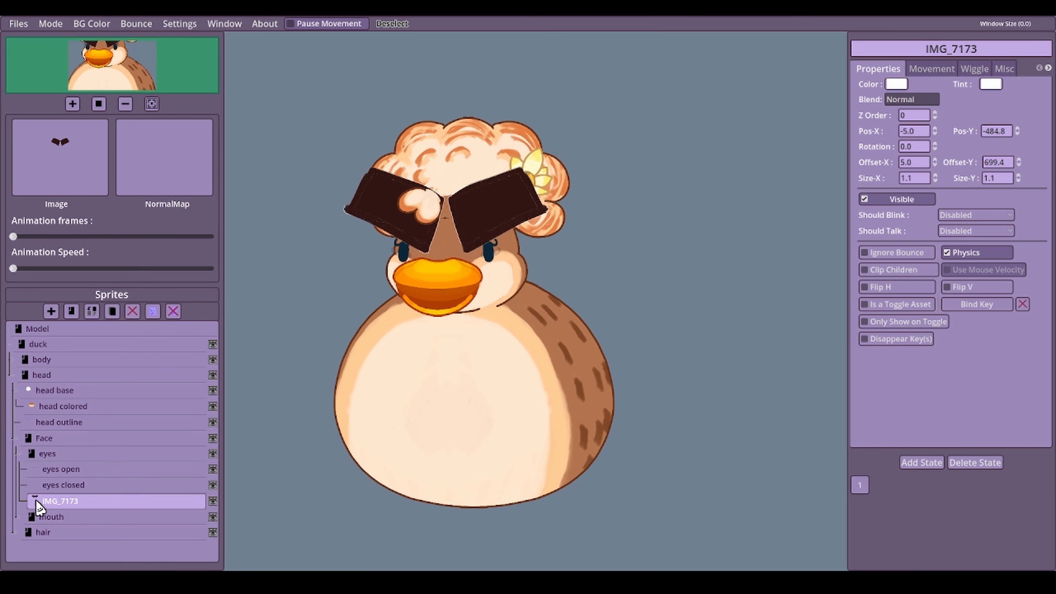
{"action": "left_click", "coordinate": [937, 113]}
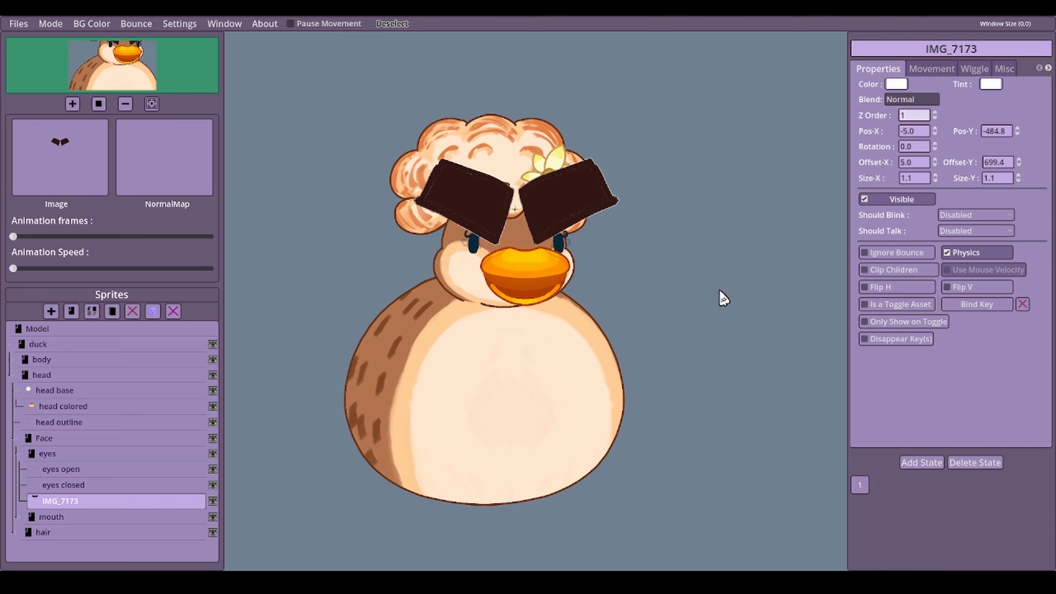
{"action": "left_click", "coordinate": [300, 25]}
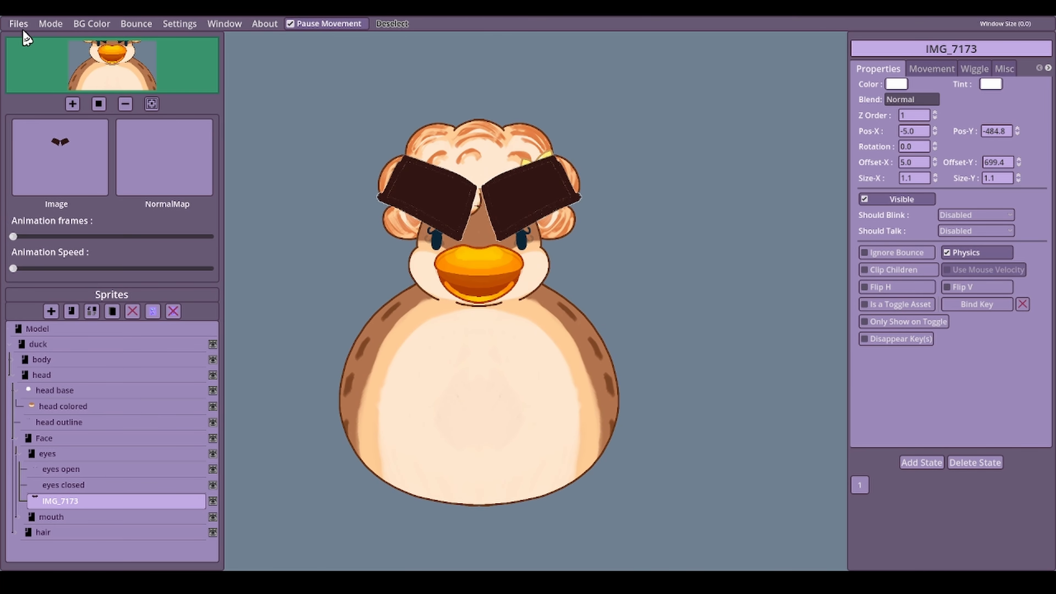
Add the blush cheeks image IMG_7205 to the model.
{"action": "left_click", "coordinate": [62, 24]}
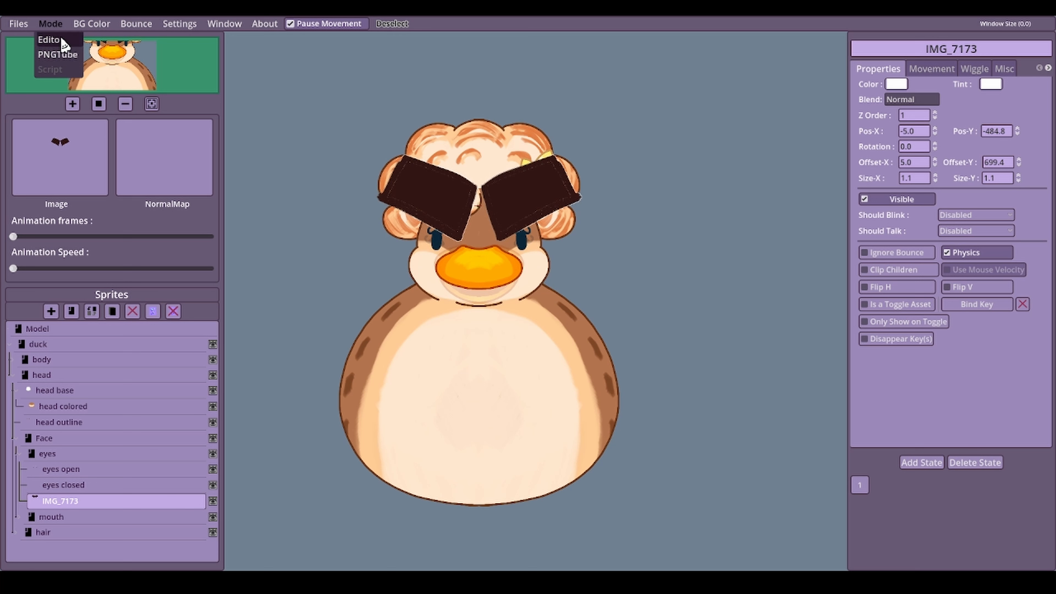
{"action": "left_click", "coordinate": [18, 24]}
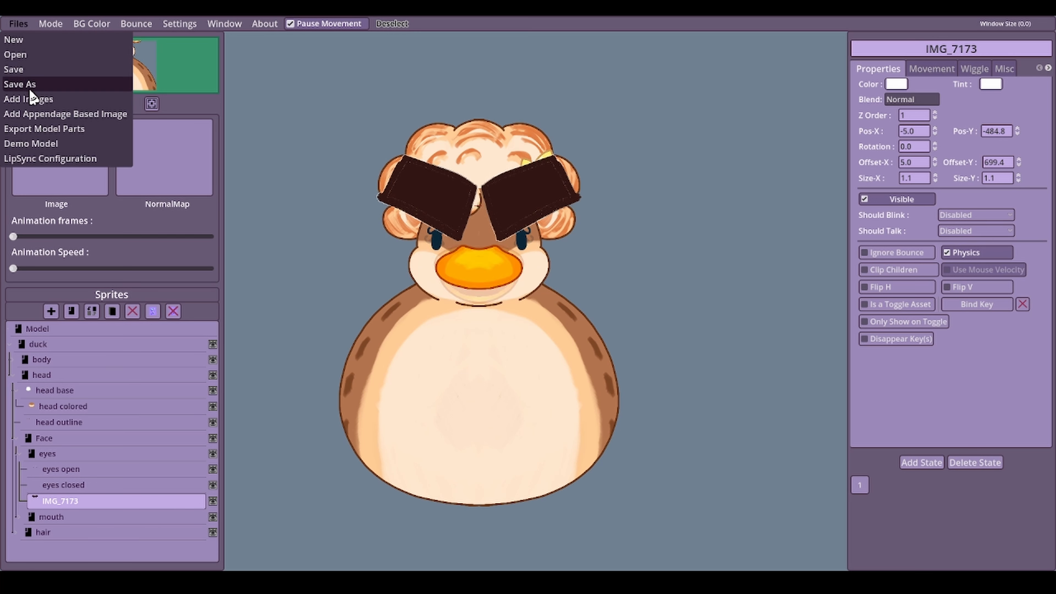
{"action": "left_click", "coordinate": [29, 99]}
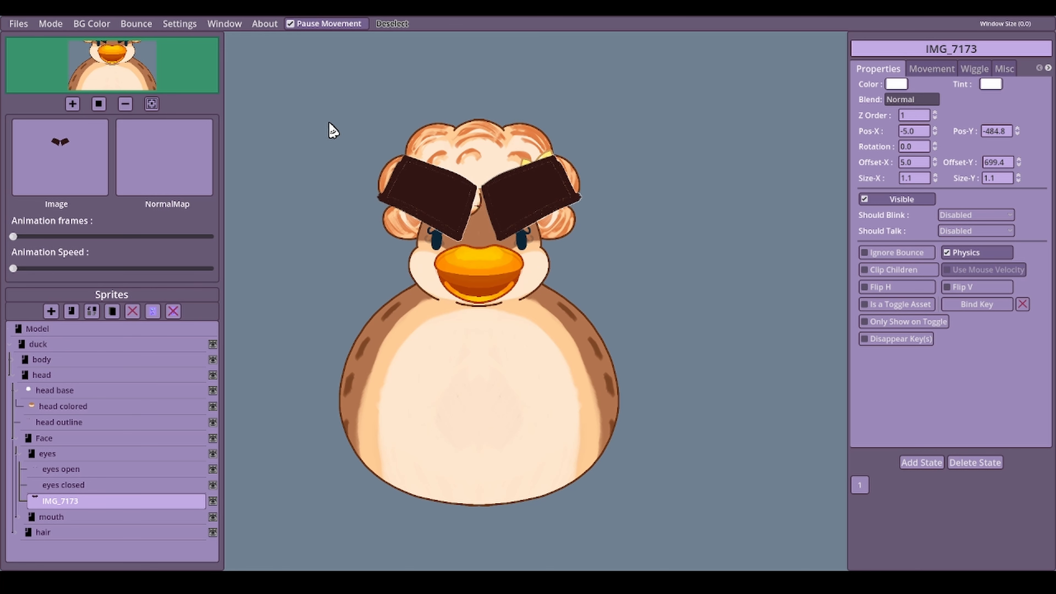
{"action": "left_click", "coordinate": [417, 521]}
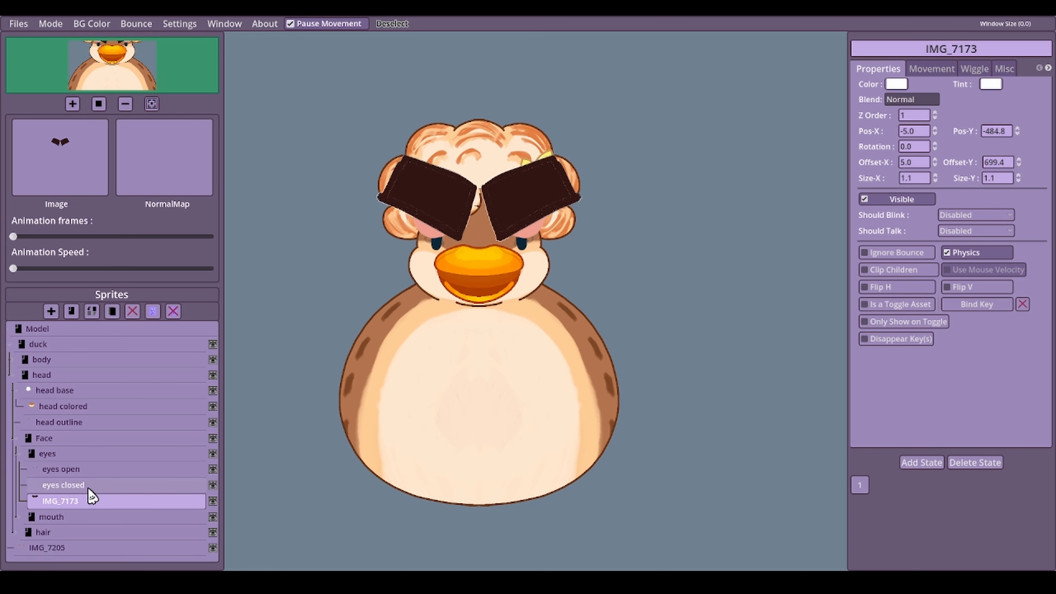
Place IMG_7205's pivot between the two blush marks and lower the image onto the cheeks at a Y position of -175.3.
{"action": "left_click", "coordinate": [55, 548]}
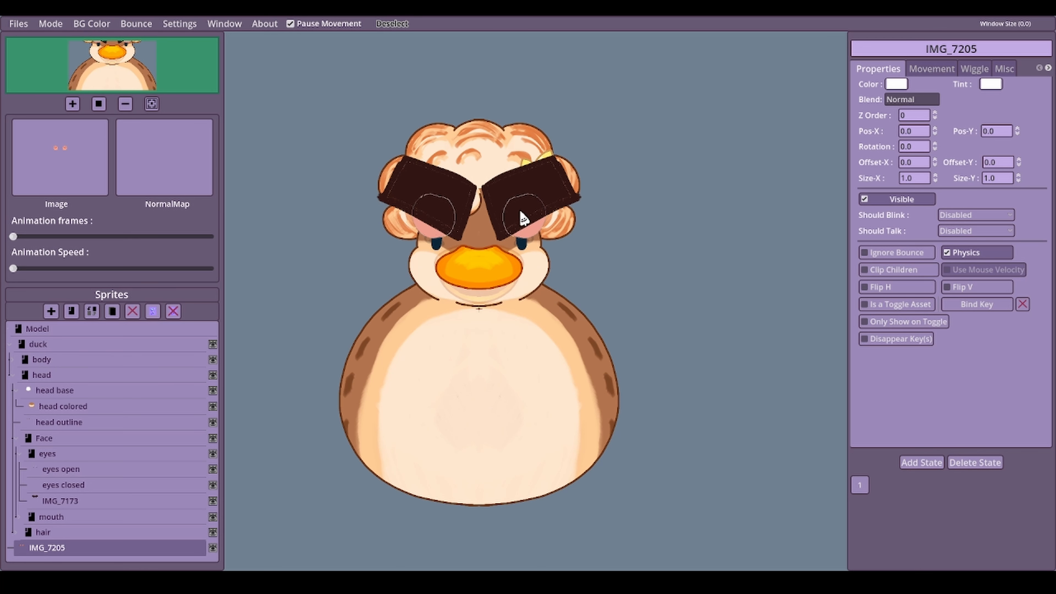
{"action": "left_click", "coordinate": [480, 230], "text": "ctrl"}
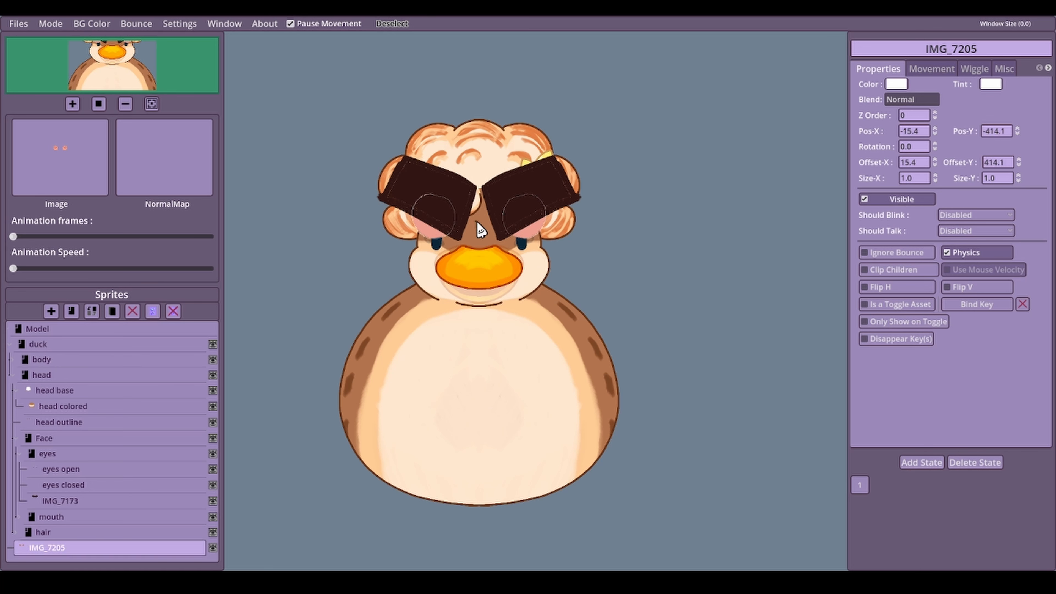
{"action": "left_click_drag", "start_coordinate": [1017, 134], "coordinate": [1017, 71]}
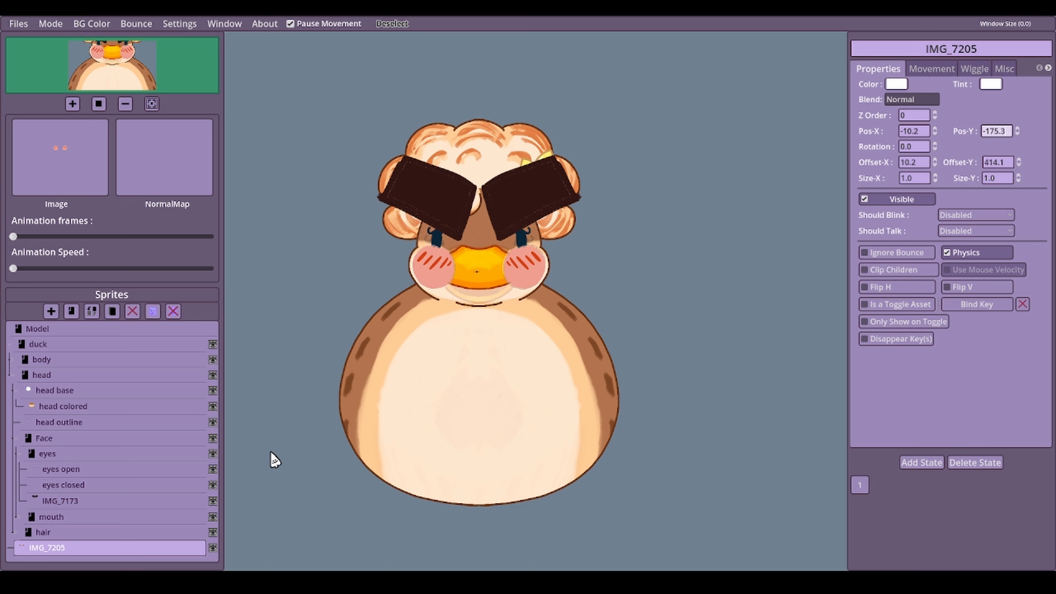
Nest IMG_7205 inside the Face folder and select it there.
{"action": "left_click_drag", "start_coordinate": [33, 549], "coordinate": [41, 447]}
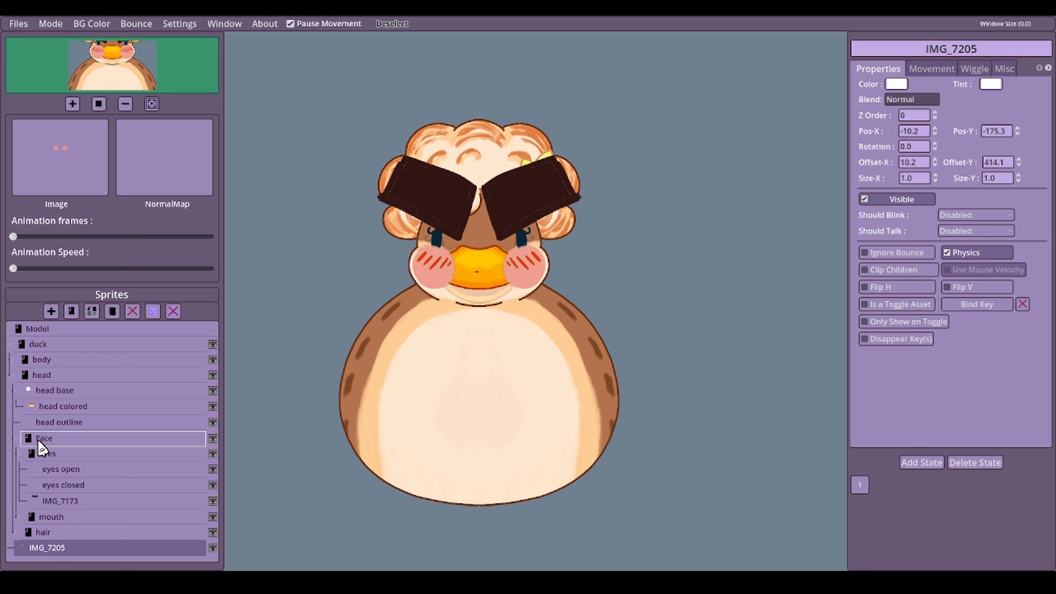
{"action": "left_click_drag", "start_coordinate": [41, 447], "coordinate": [39, 444]}
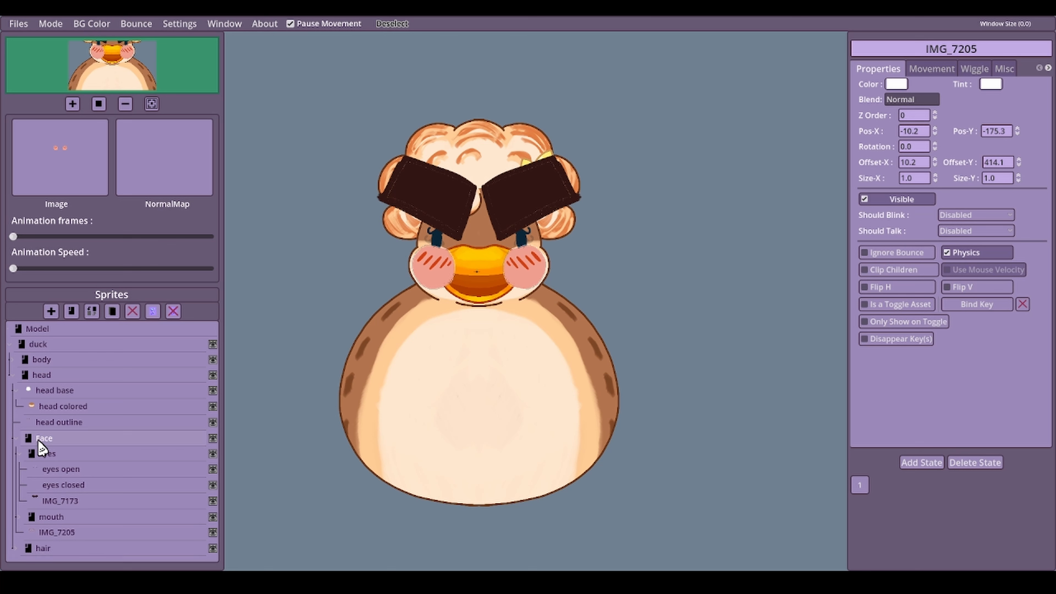
{"action": "left_click", "coordinate": [63, 532]}
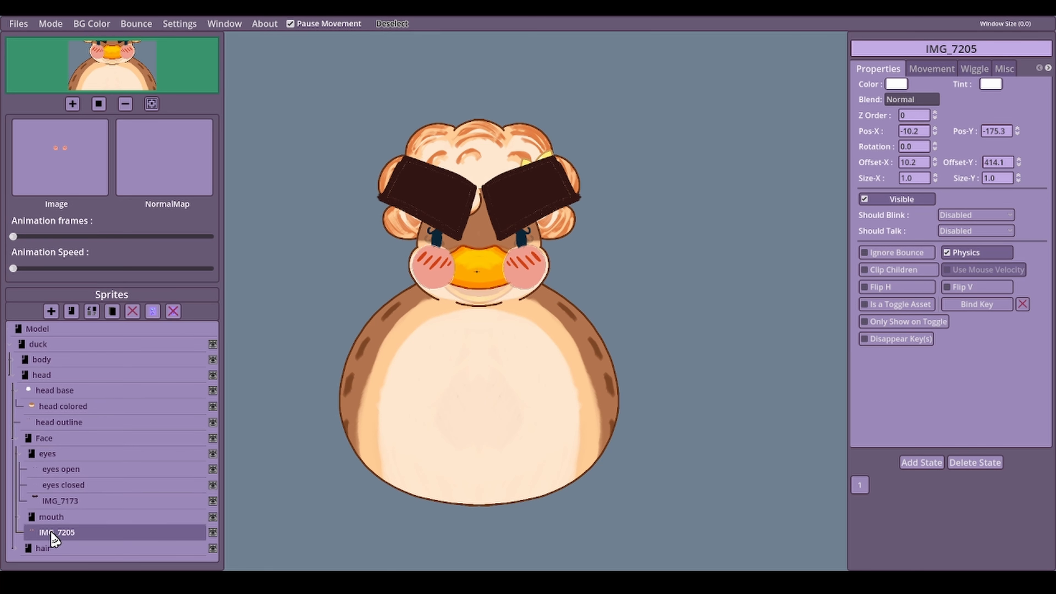
Try a Z order of -1 for IMG_7205 and return it to 0.
{"action": "left_click", "coordinate": [938, 120]}
{"action": "left_click", "coordinate": [937, 113]}
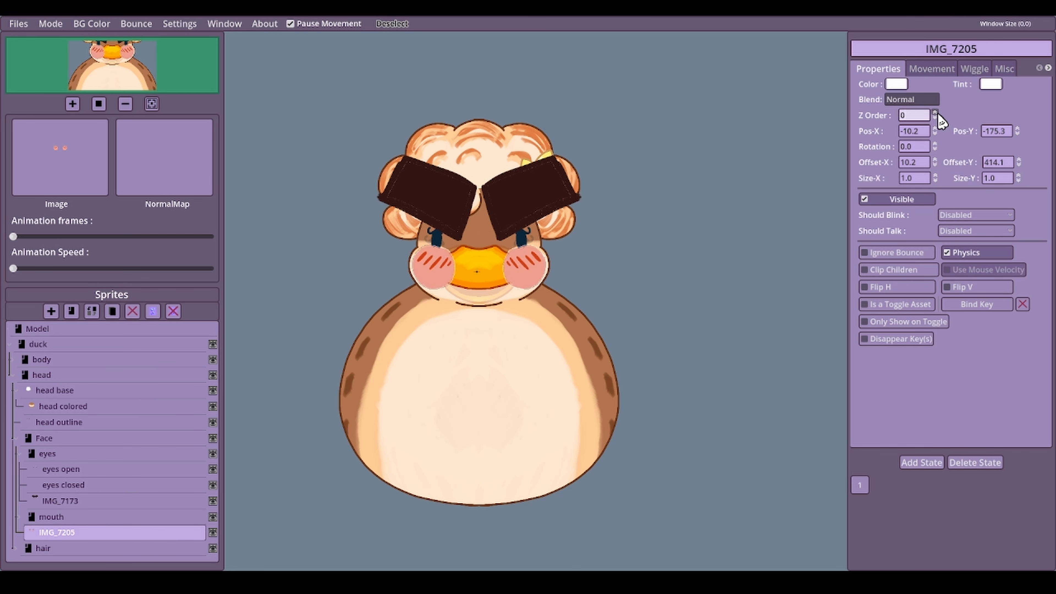
{"action": "left_click", "coordinate": [937, 118]}
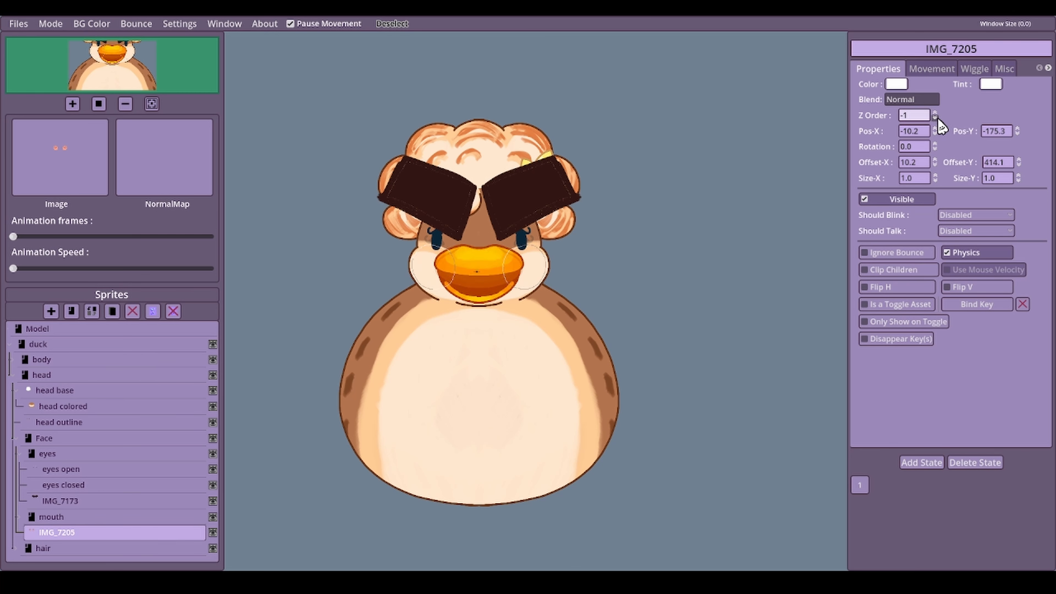
{"action": "left_click", "coordinate": [936, 113]}
{"action": "left_click", "coordinate": [937, 118]}
{"action": "left_click", "coordinate": [937, 113]}
{"action": "left_click", "coordinate": [937, 118]}
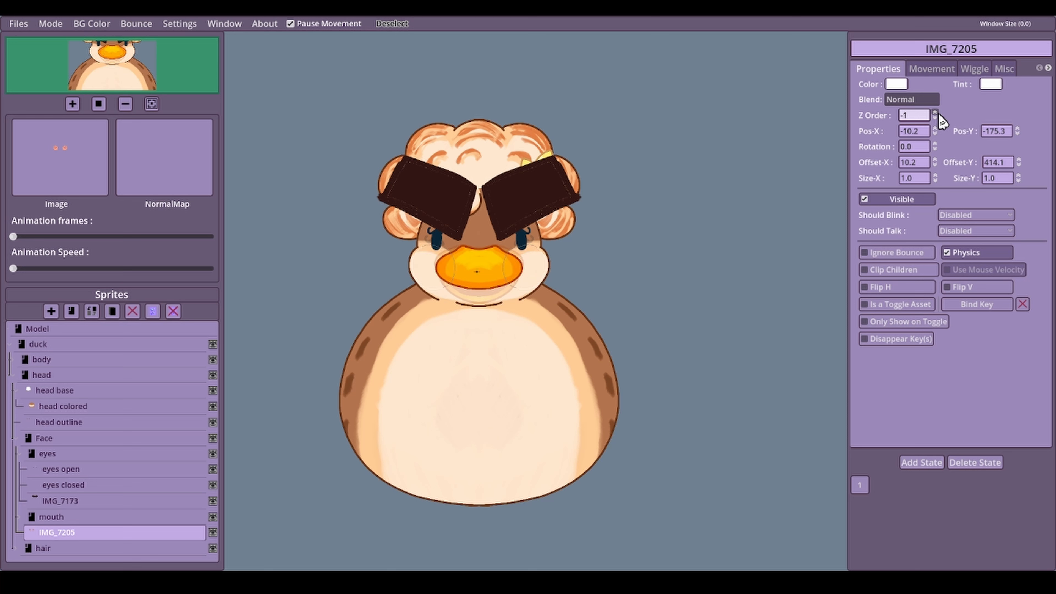
{"action": "left_click", "coordinate": [936, 113]}
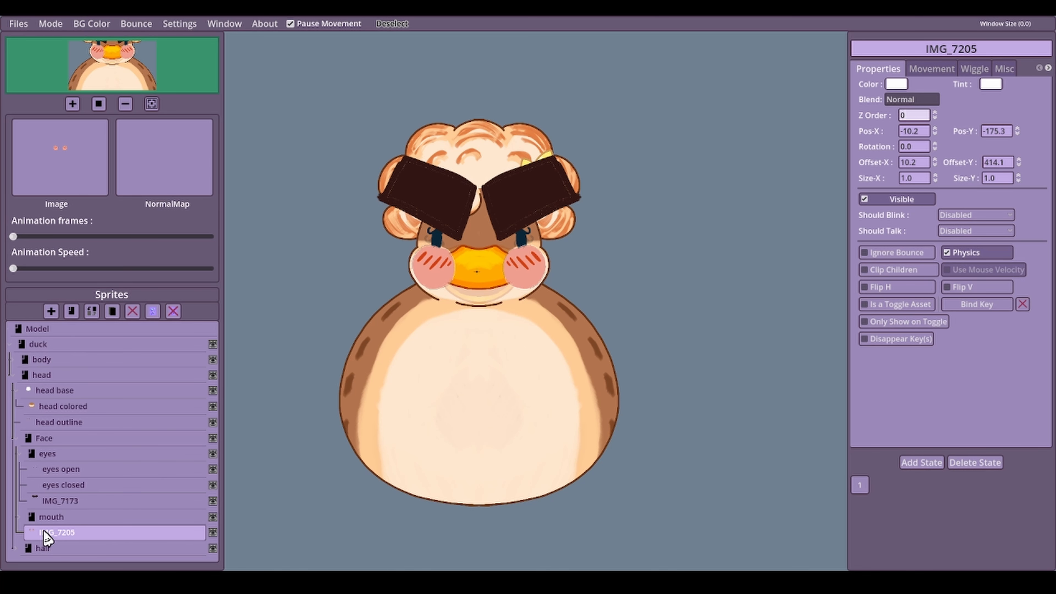
Reorder IMG_7205 to be the first item in the Face folder, above eyes, and resume the model's movement.
{"action": "left_click_drag", "start_coordinate": [43, 537], "coordinate": [45, 517]}
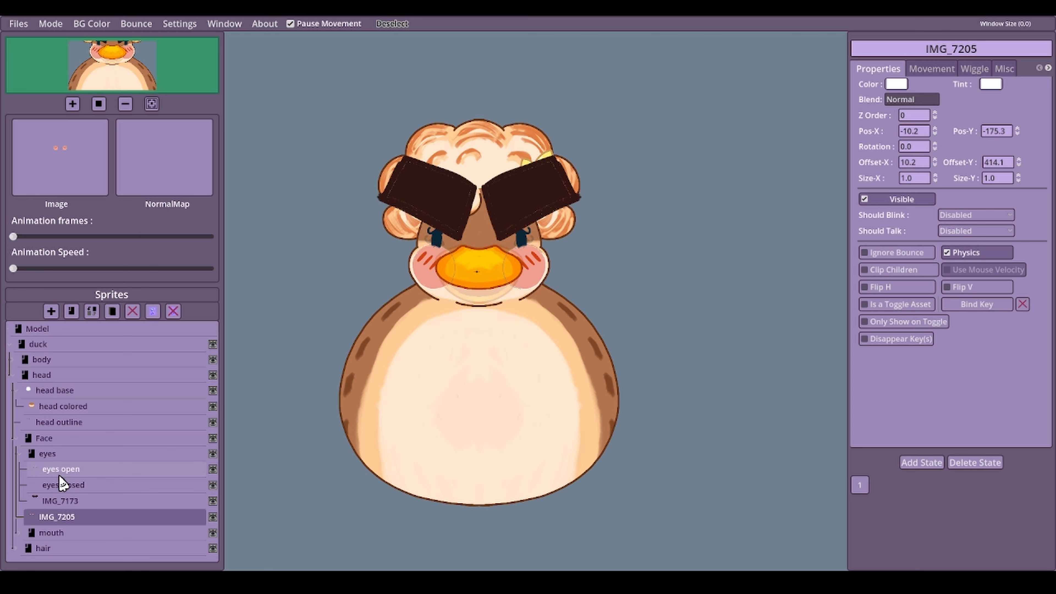
{"action": "left_click_drag", "start_coordinate": [41, 516], "coordinate": [38, 454]}
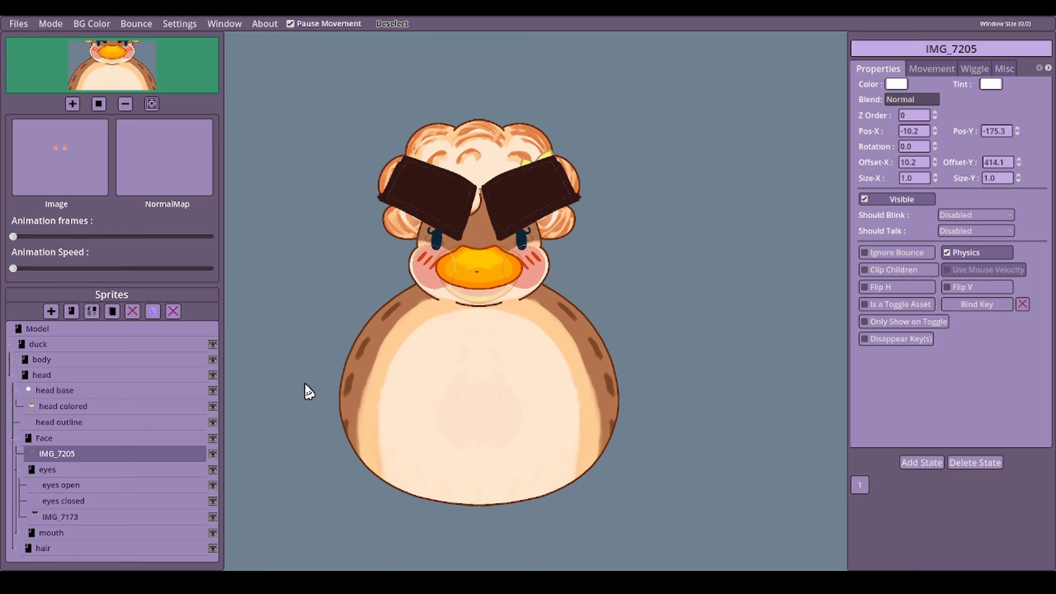
{"action": "left_click", "coordinate": [291, 25]}
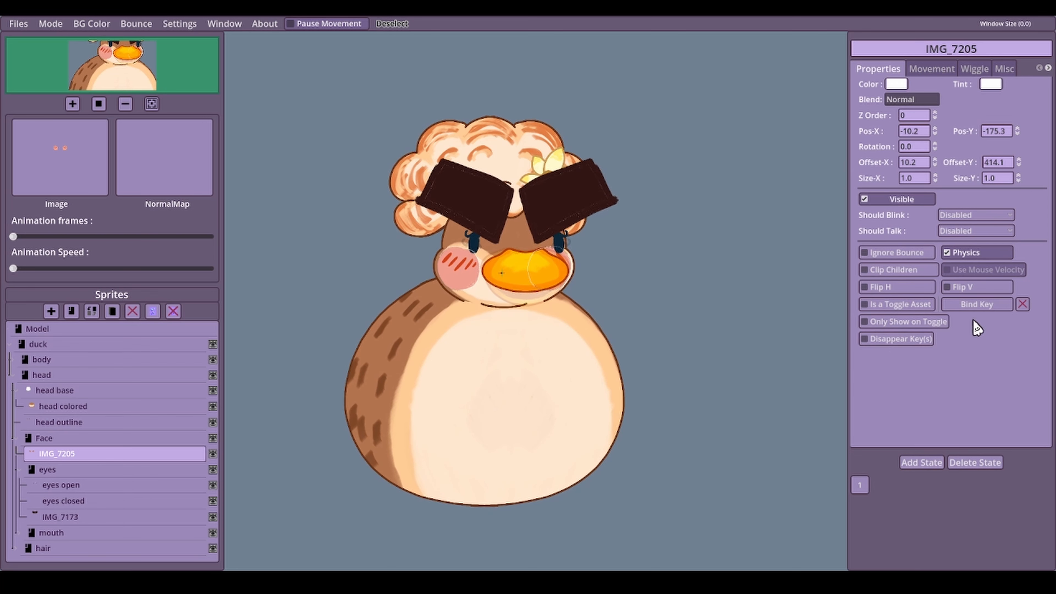
Make IMG_7205 a toggle asset and bind its toggle to 1.
{"action": "left_click", "coordinate": [974, 308]}
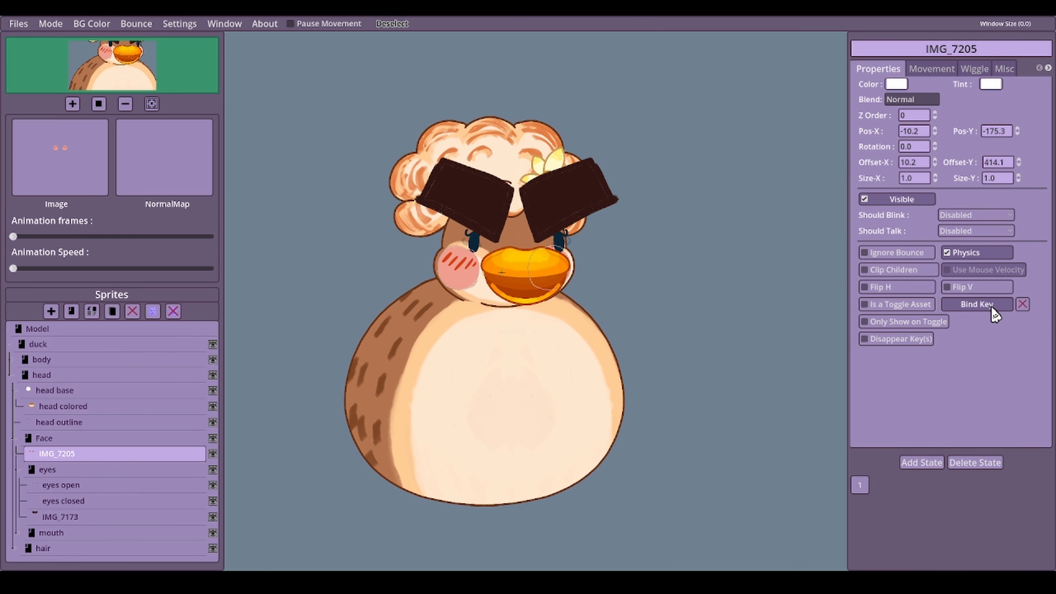
{"action": "left_click", "coordinate": [867, 306]}
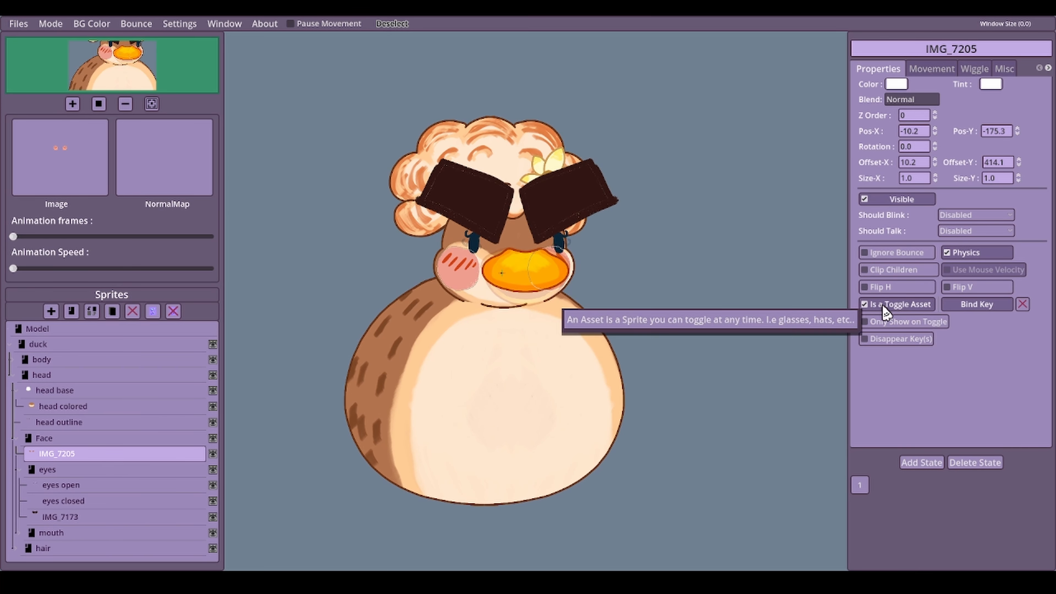
{"action": "left_click", "coordinate": [984, 304]}
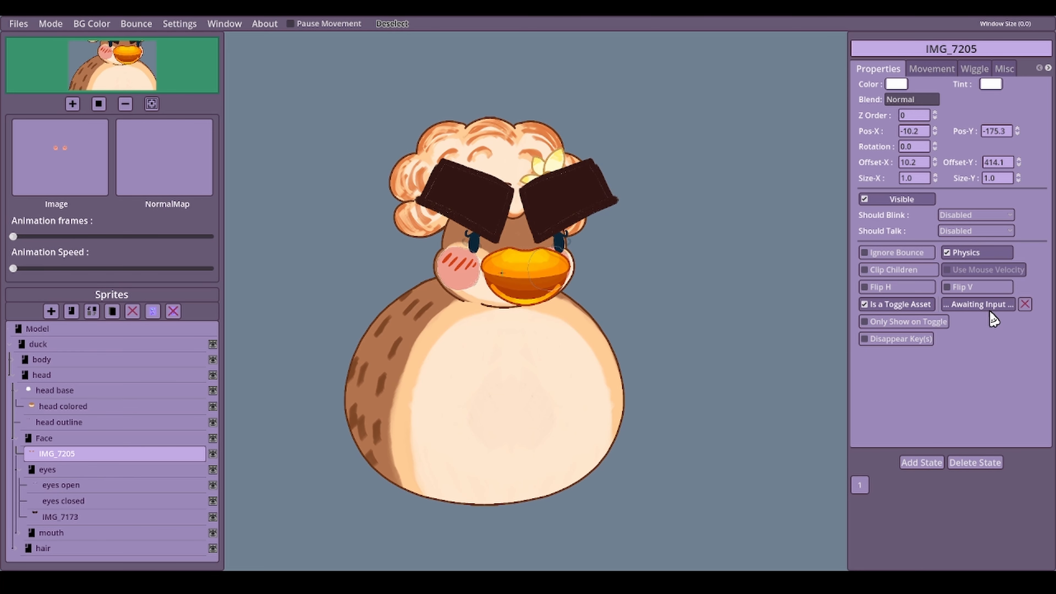
{"action": "key", "text": "1"}
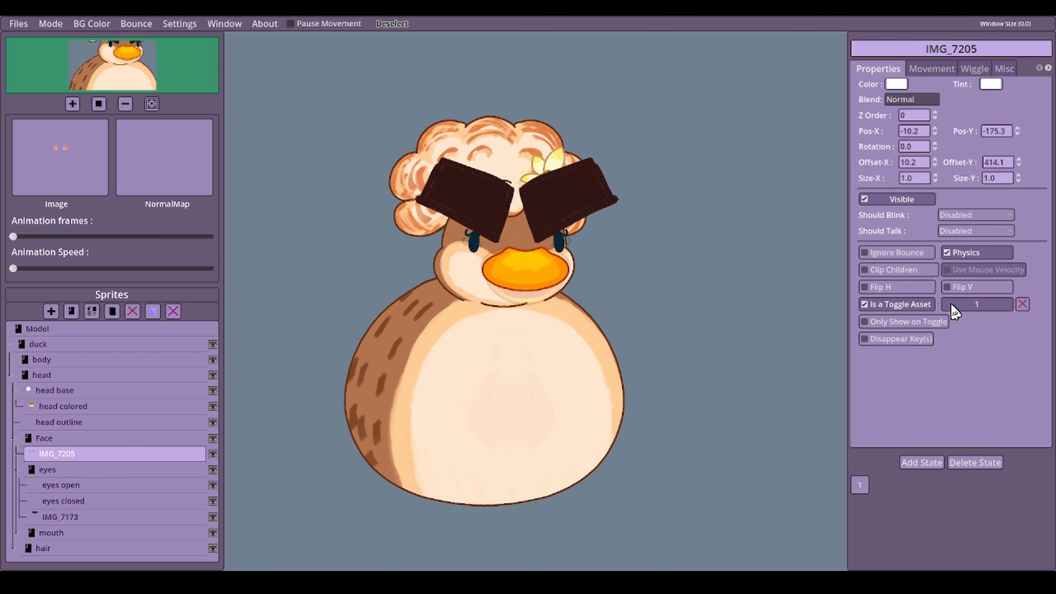
Make the eyebrow image IMG_7173 a toggle asset and bind its toggle to 2.
{"action": "left_click", "coordinate": [74, 518]}
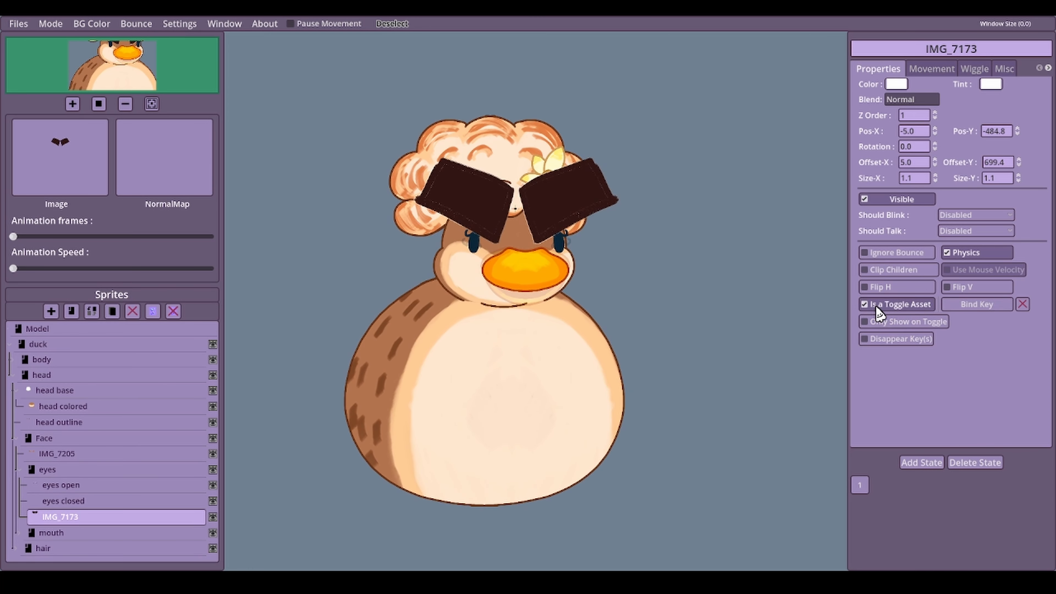
{"action": "left_click", "coordinate": [975, 310]}
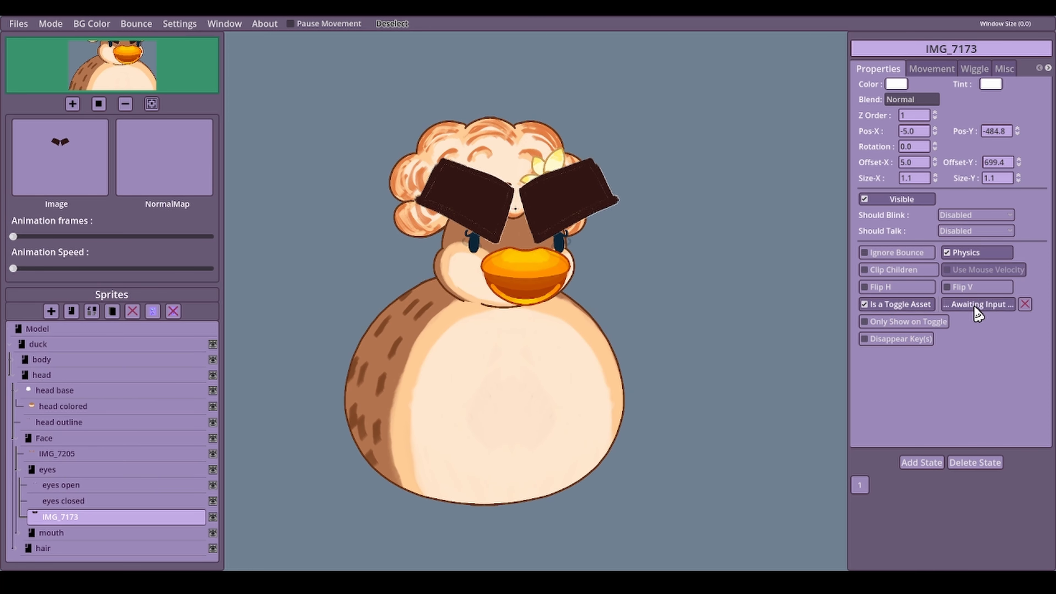
{"action": "key", "text": "2"}
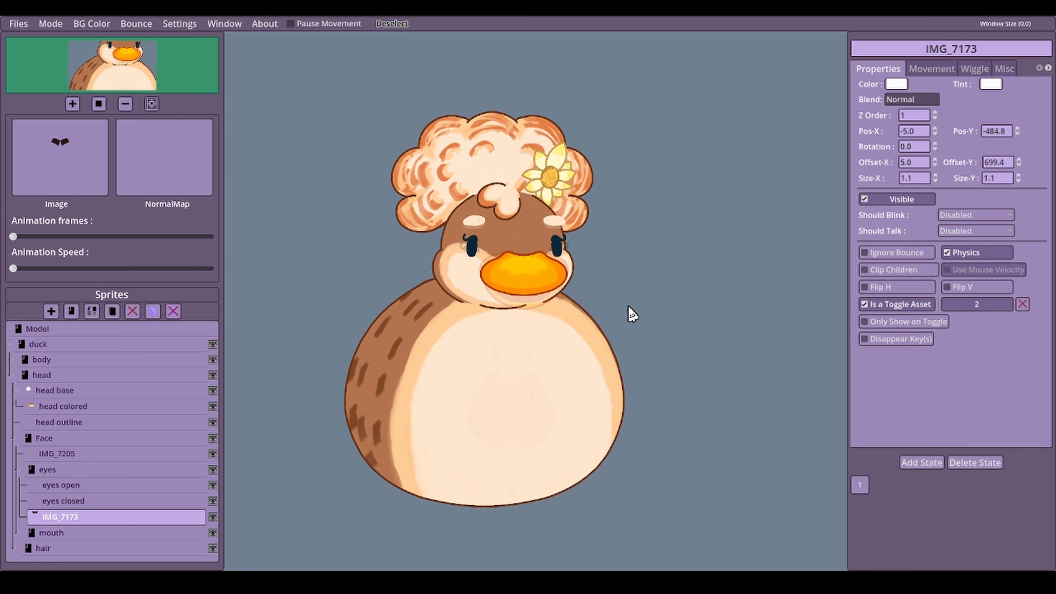
Test the blush and eyebrow toggles separately and together on the moving model.
{"action": "key", "text": "1"}
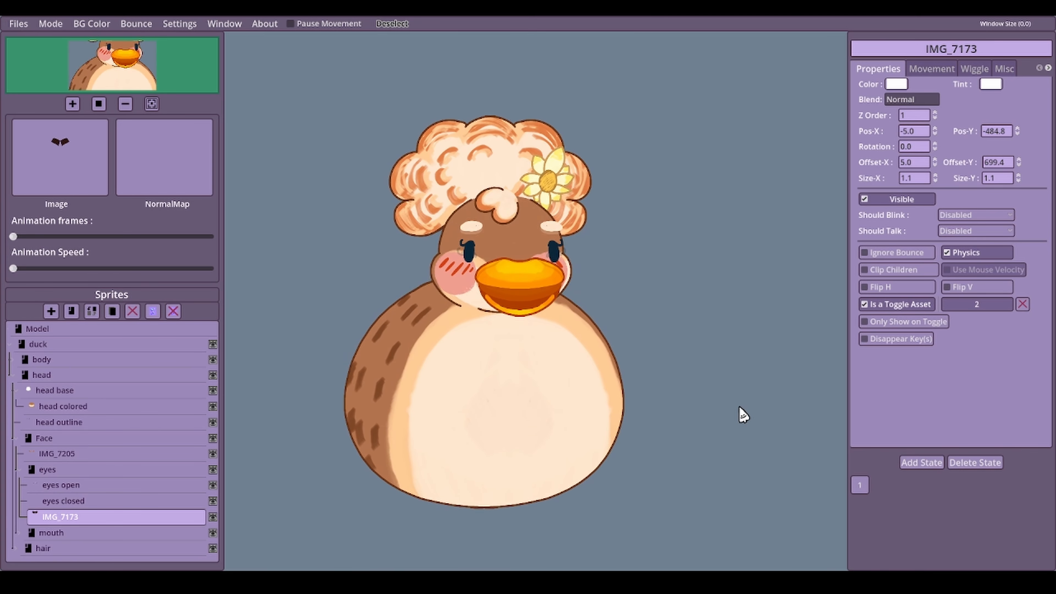
{"action": "key", "text": "2"}
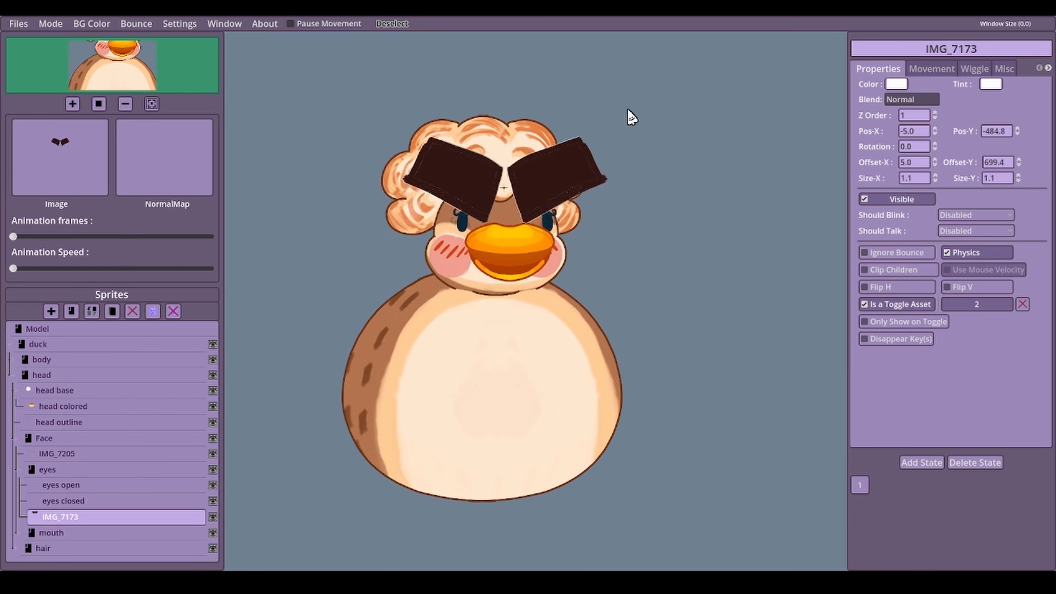
{"action": "key", "text": "2"}
{"action": "key", "text": "1"}
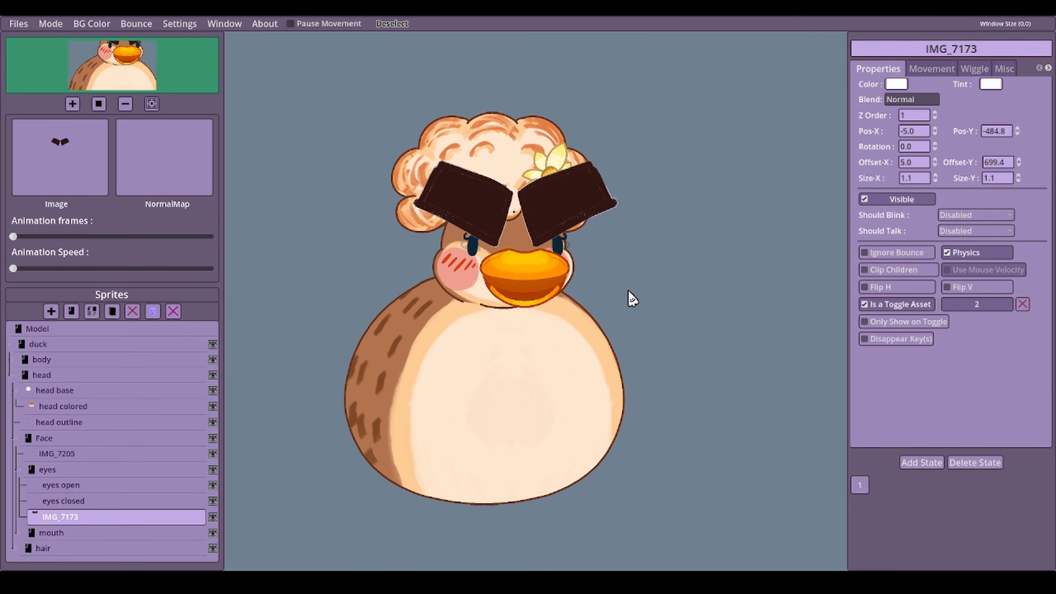
{"action": "key", "text": "2"}
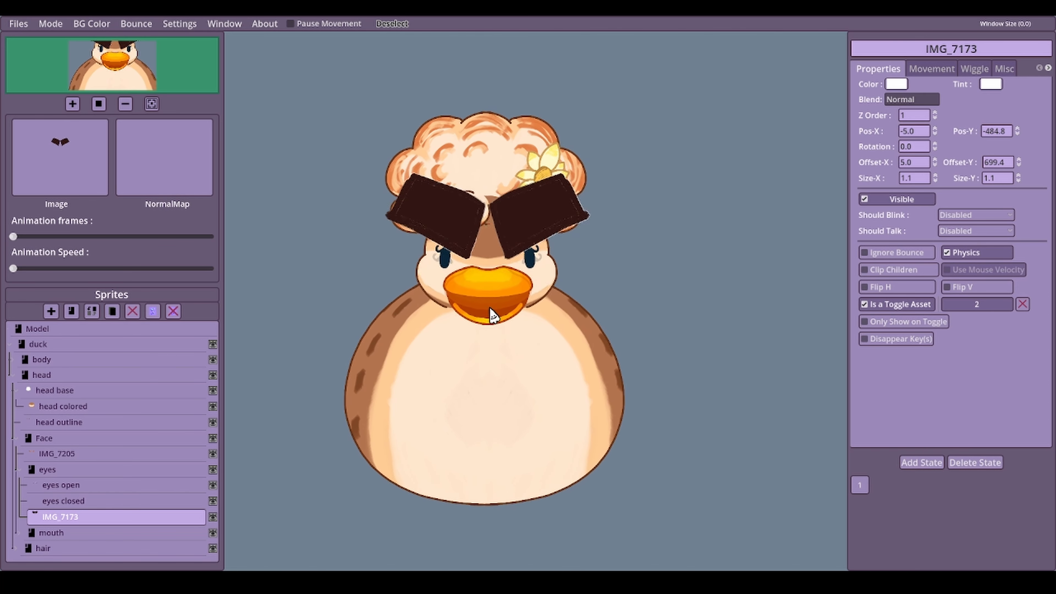
{"action": "key", "text": "2"}
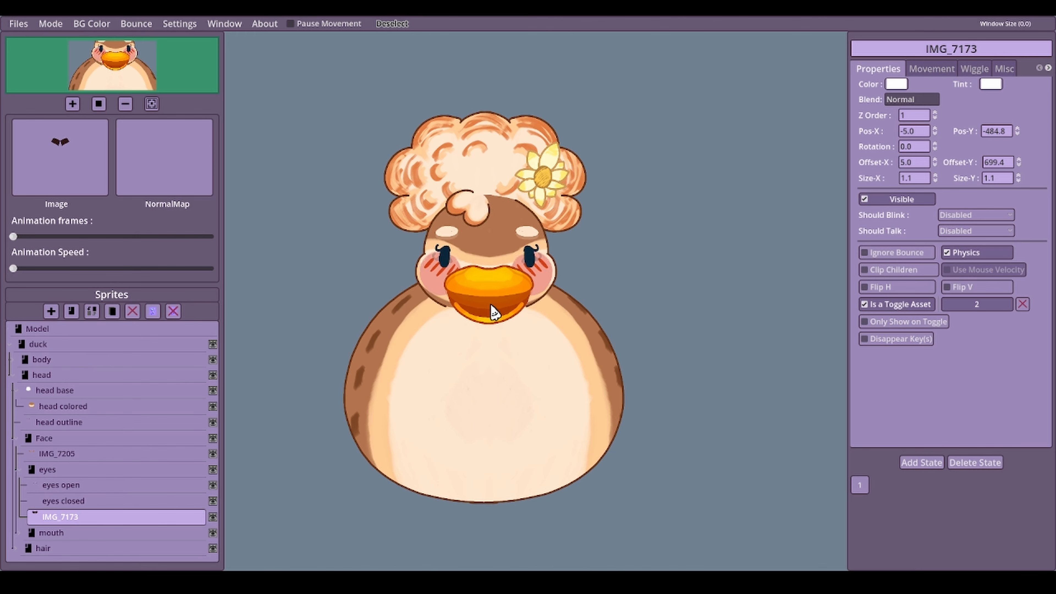
{"action": "key", "text": "2"}
{"action": "key", "text": "2"}
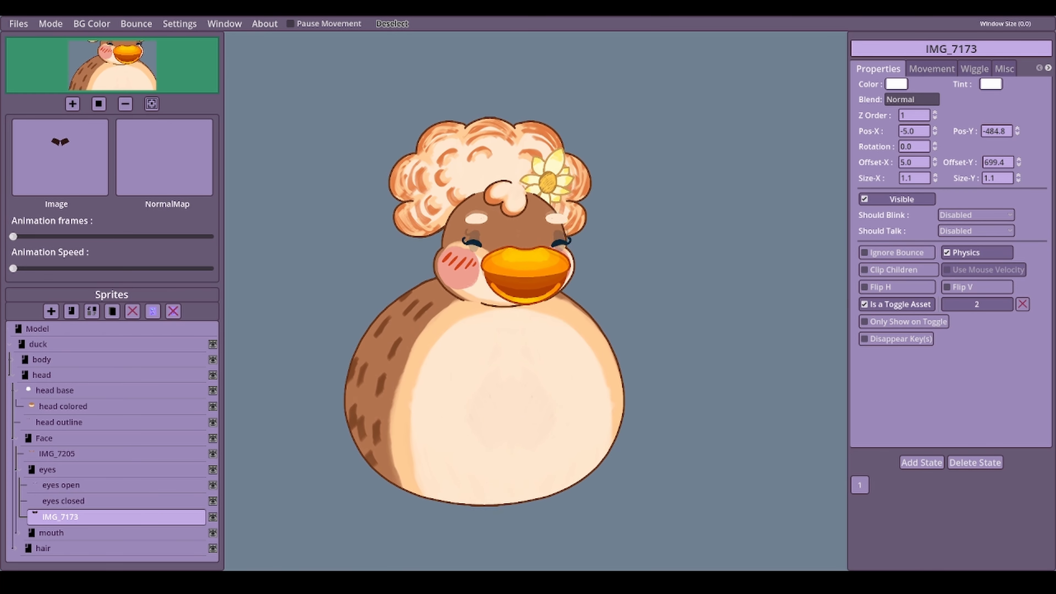
Enable disappear keys for IMG_7173, add an entry, and map it to 1.
{"action": "left_click", "coordinate": [886, 339]}
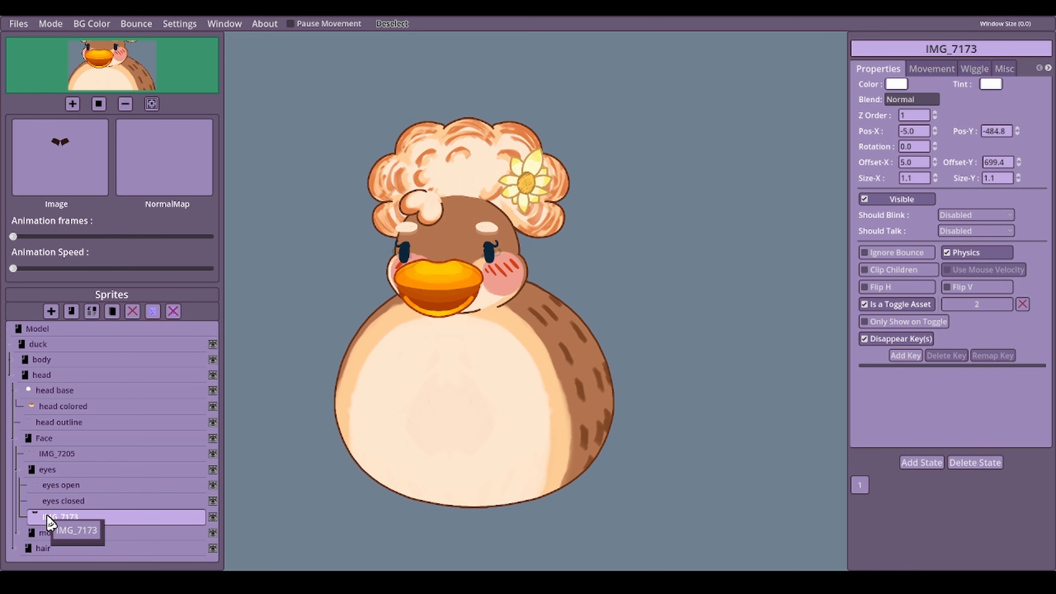
{"action": "left_click", "coordinate": [903, 357]}
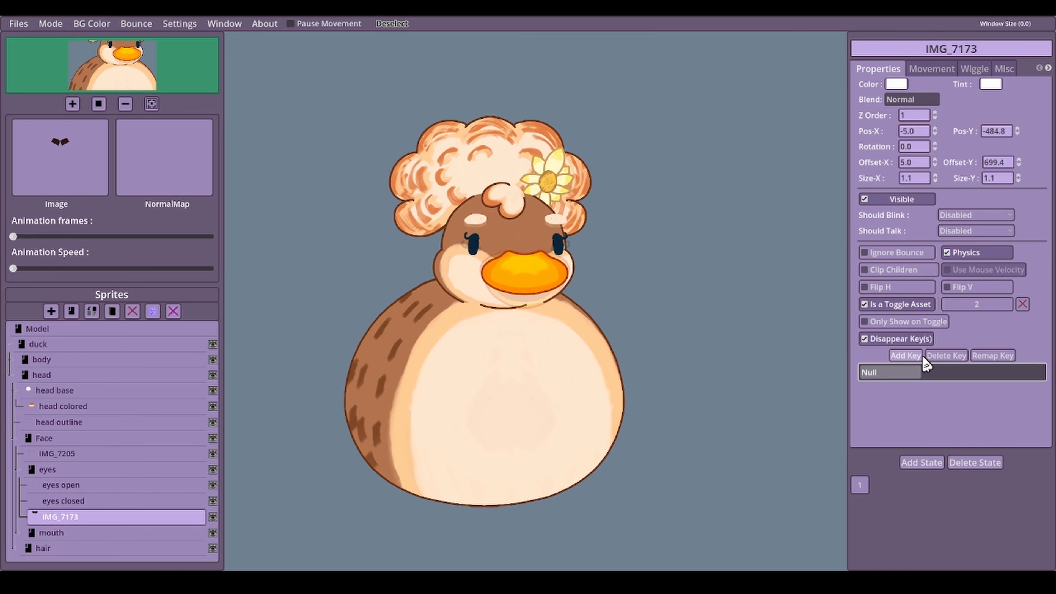
{"action": "left_click", "coordinate": [986, 358]}
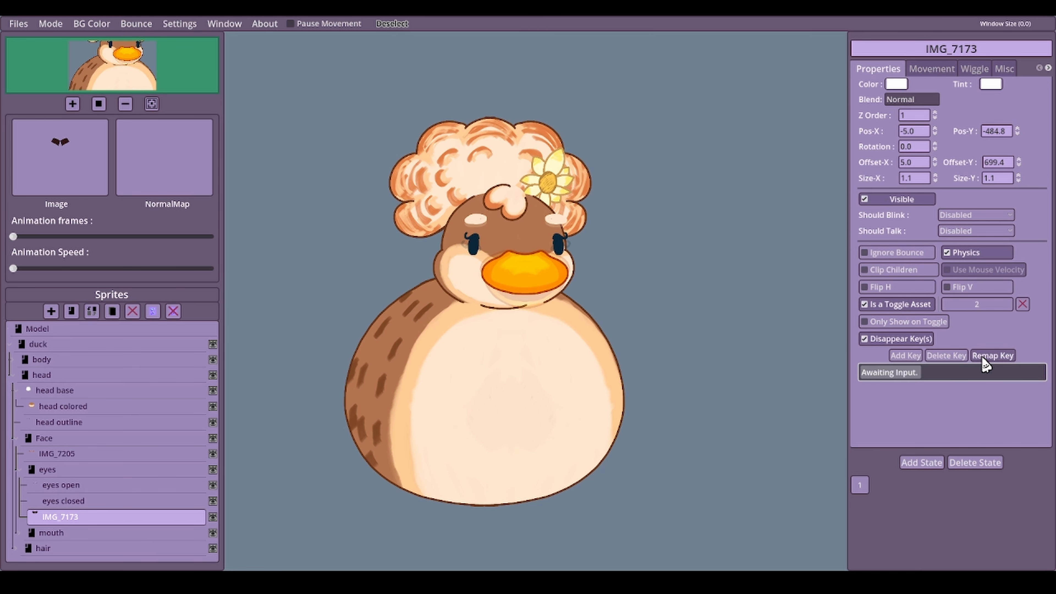
{"action": "key", "text": "1"}
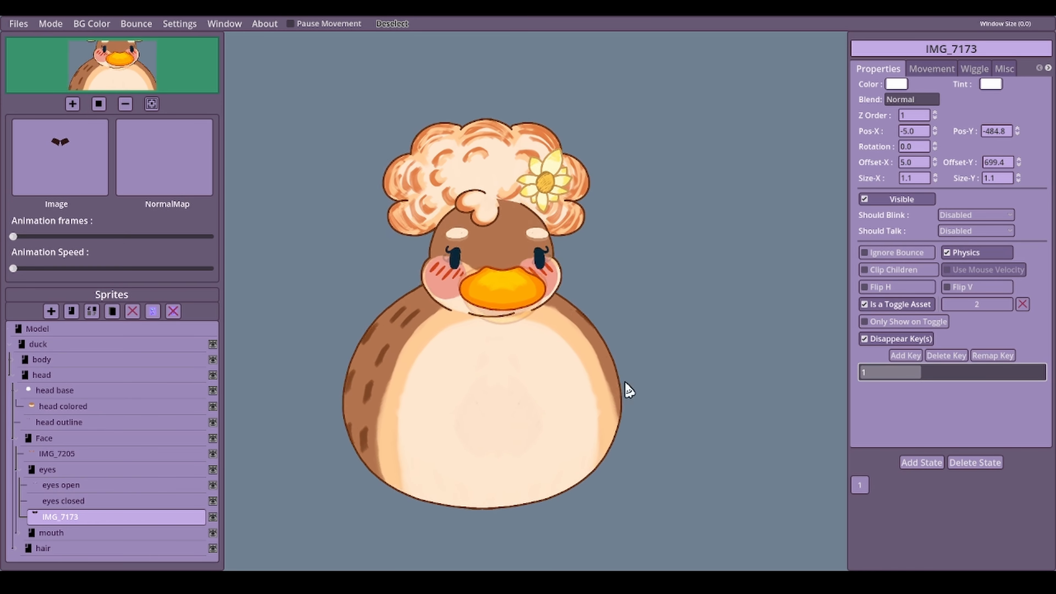
Test how the eyebrows and blush switch with toggles 1 and 2 using IMG_7173's disappear key.
{"action": "key", "text": "1"}
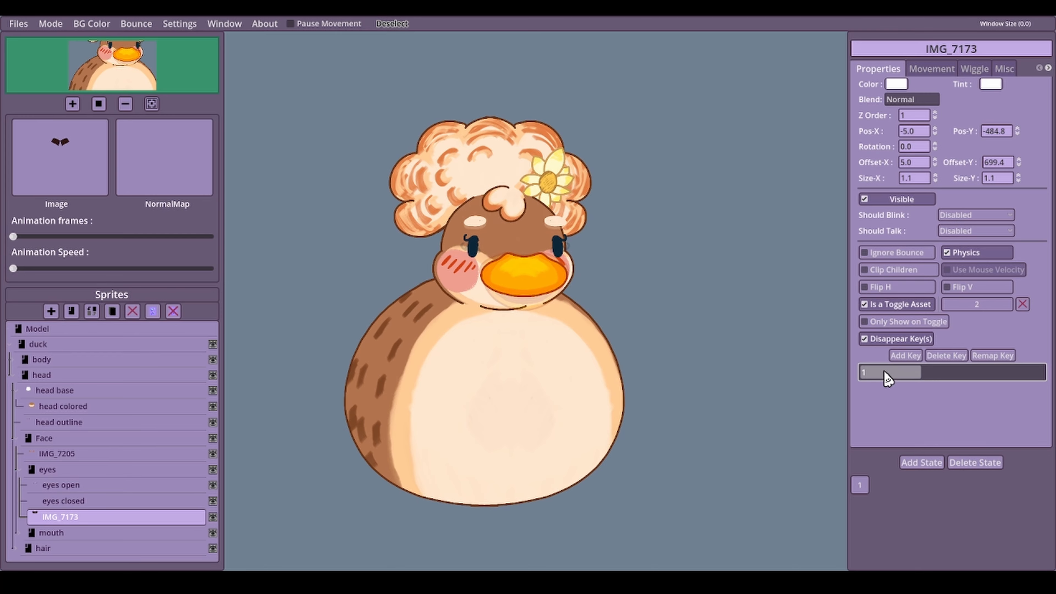
{"action": "key", "text": "2"}
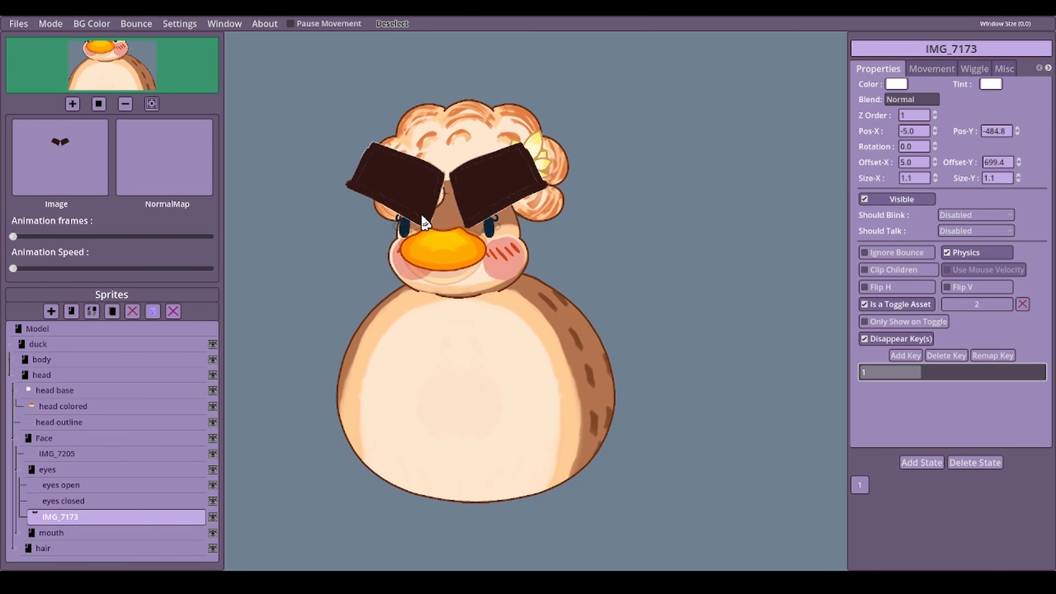
{"action": "key", "text": "2"}
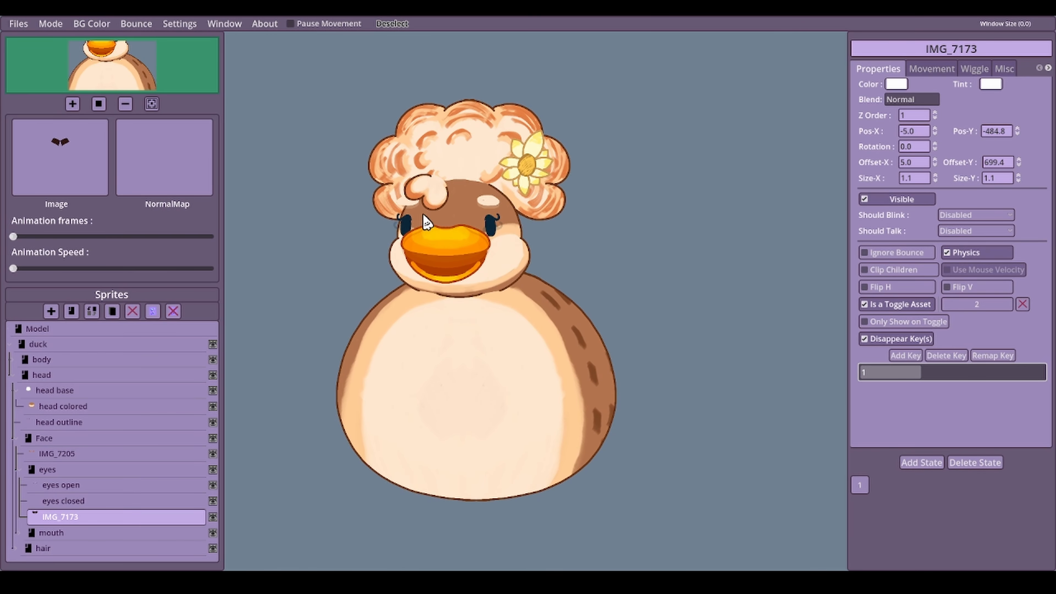
{"action": "key", "text": "1"}
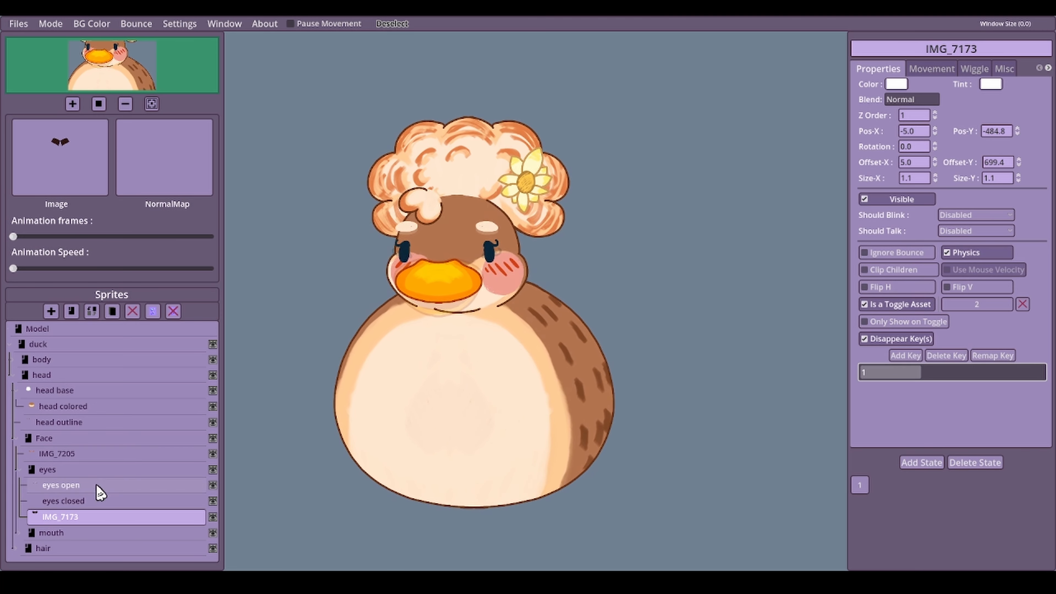
Enable disappear keys for IMG_7205, add an entry, and map it to 2.
{"action": "left_click", "coordinate": [66, 453]}
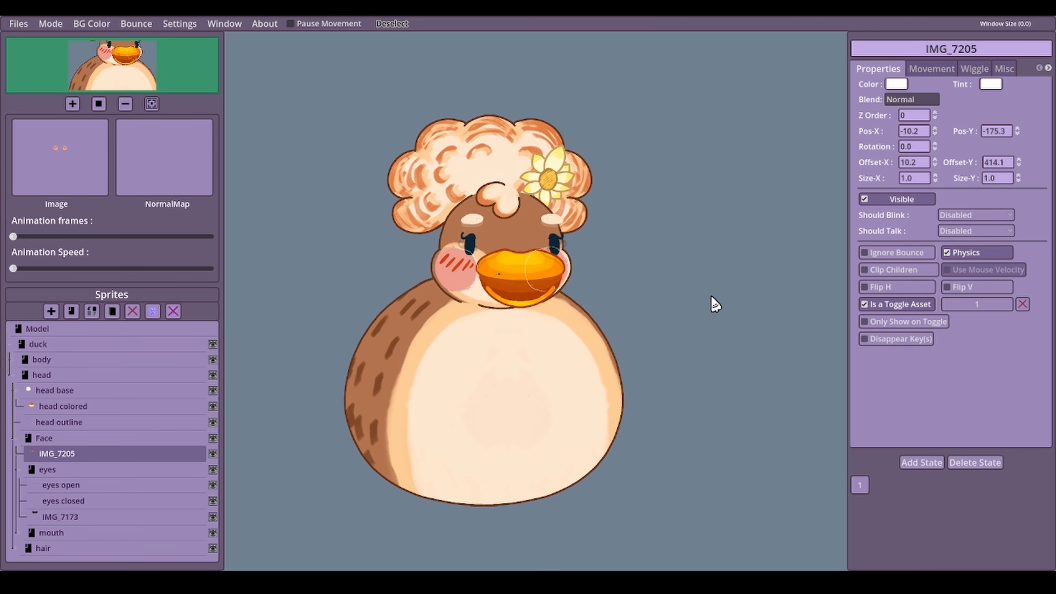
{"action": "left_click", "coordinate": [902, 341]}
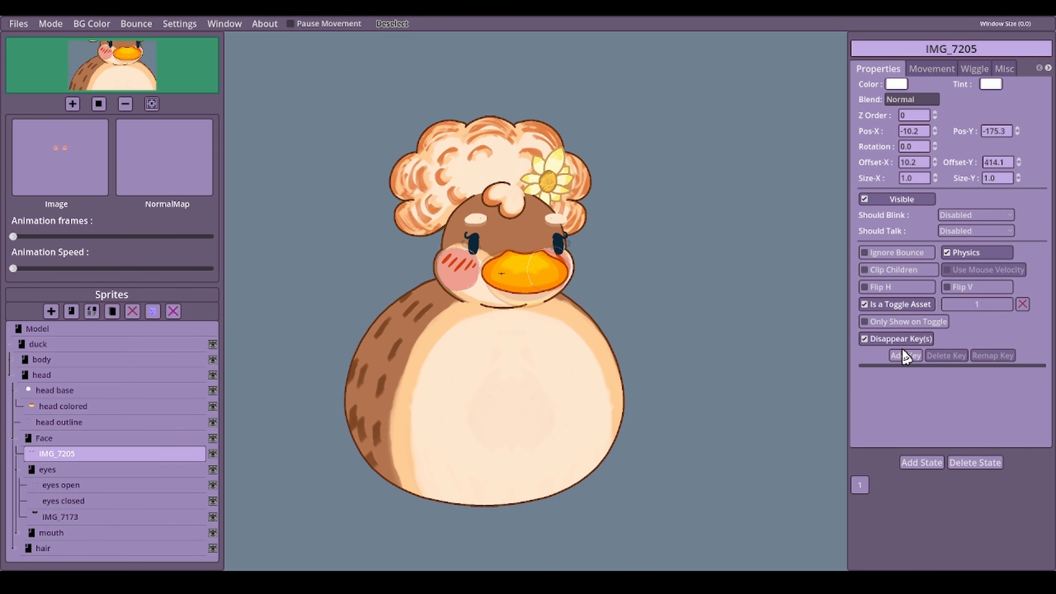
{"action": "left_click", "coordinate": [907, 357]}
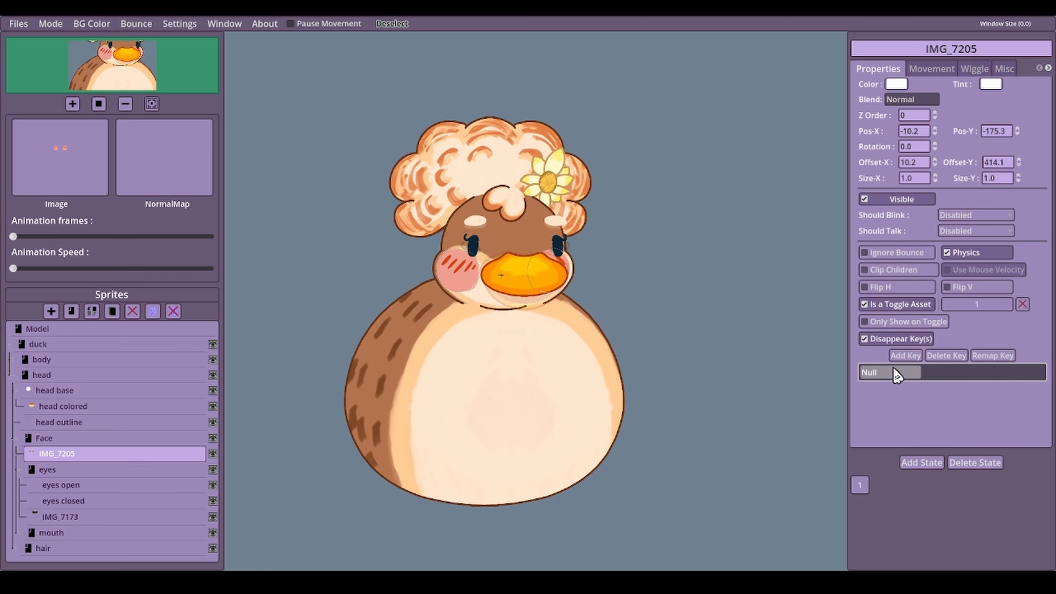
{"action": "left_click", "coordinate": [996, 357]}
{"action": "key", "text": "2"}
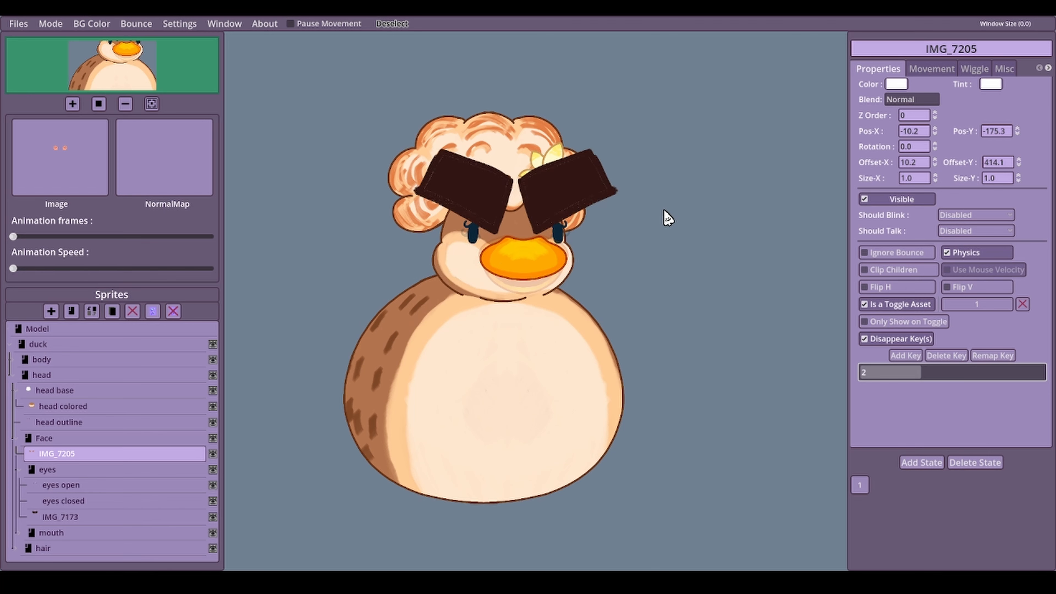
Test switching between the blush and the eyebrows with toggle 2.
{"action": "key", "text": "2"}
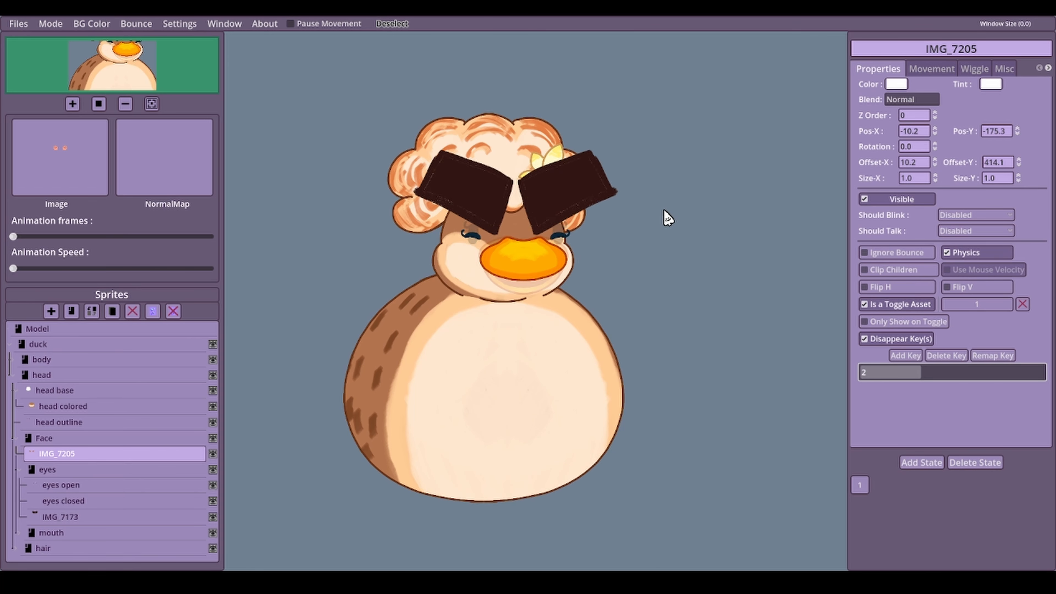
{"action": "key", "text": "2"}
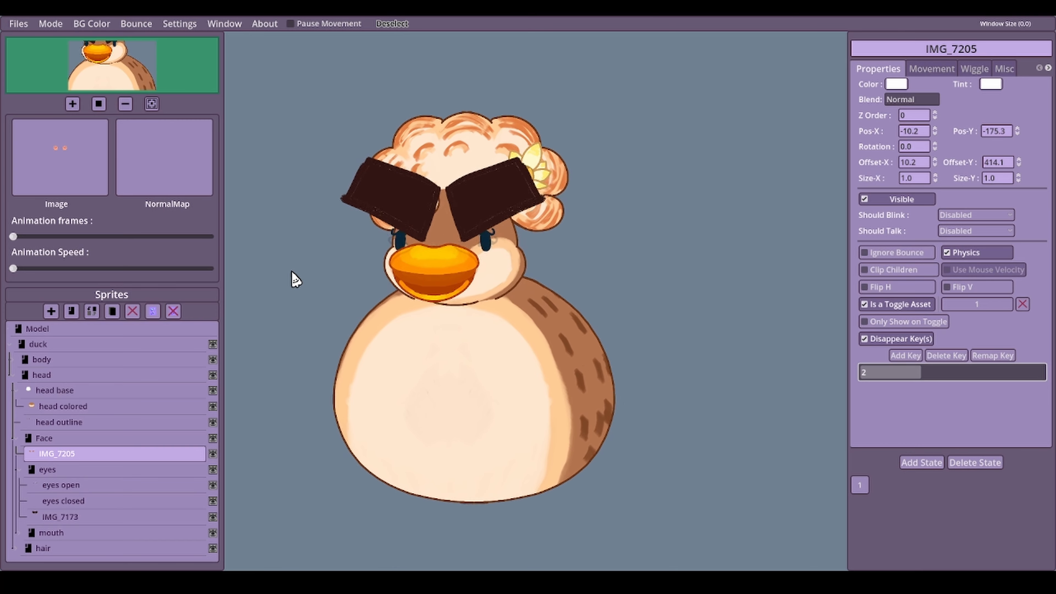
{"action": "key", "text": "2"}
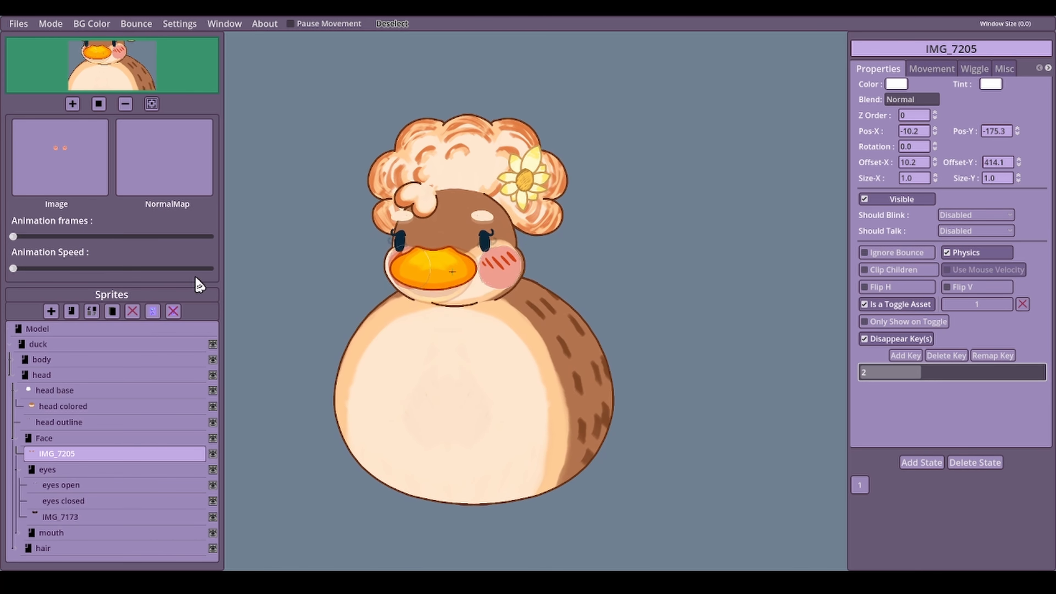
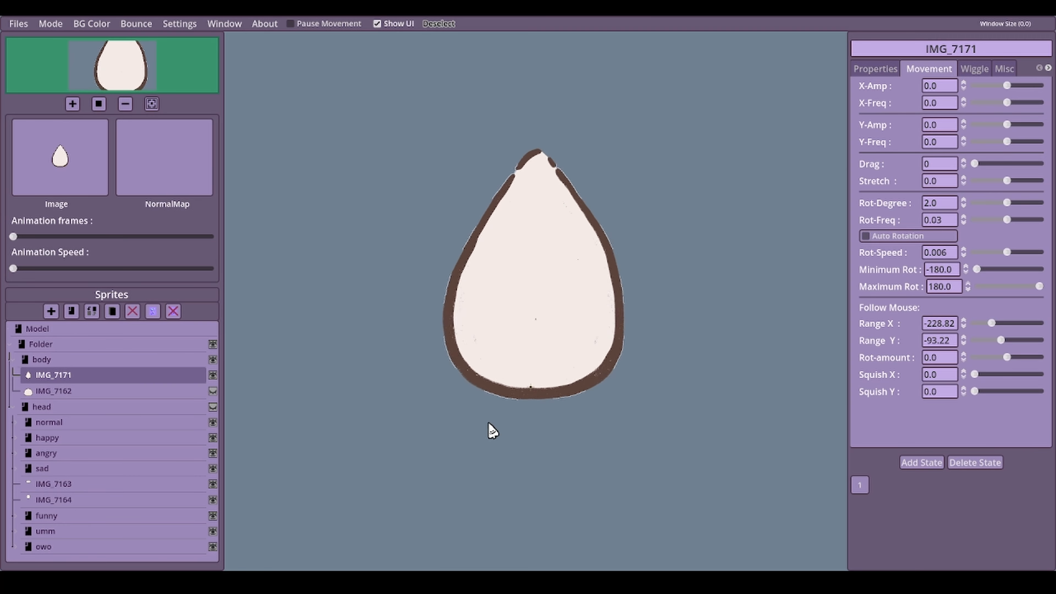
Pause the movement to examine the pivot point at the base of the tail sprite IMG_7171, and resume the movement.
{"action": "left_click", "coordinate": [307, 23]}
{"action": "scroll", "coordinate": [507, 414], "scroll_direction": "up", "scroll_amount": 5}
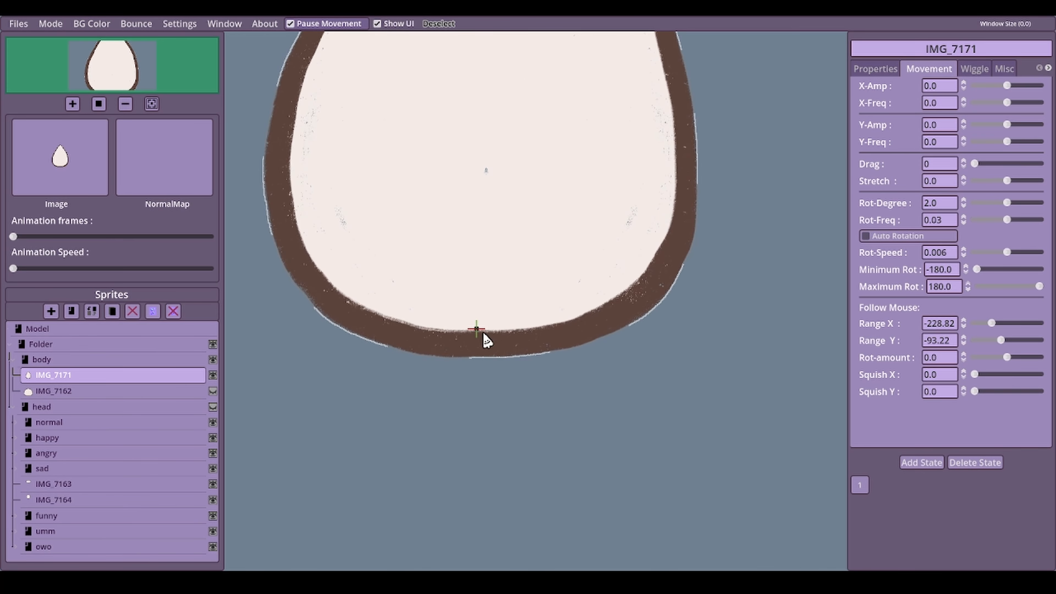
{"action": "scroll", "coordinate": [457, 304], "scroll_direction": "down", "scroll_amount": 5}
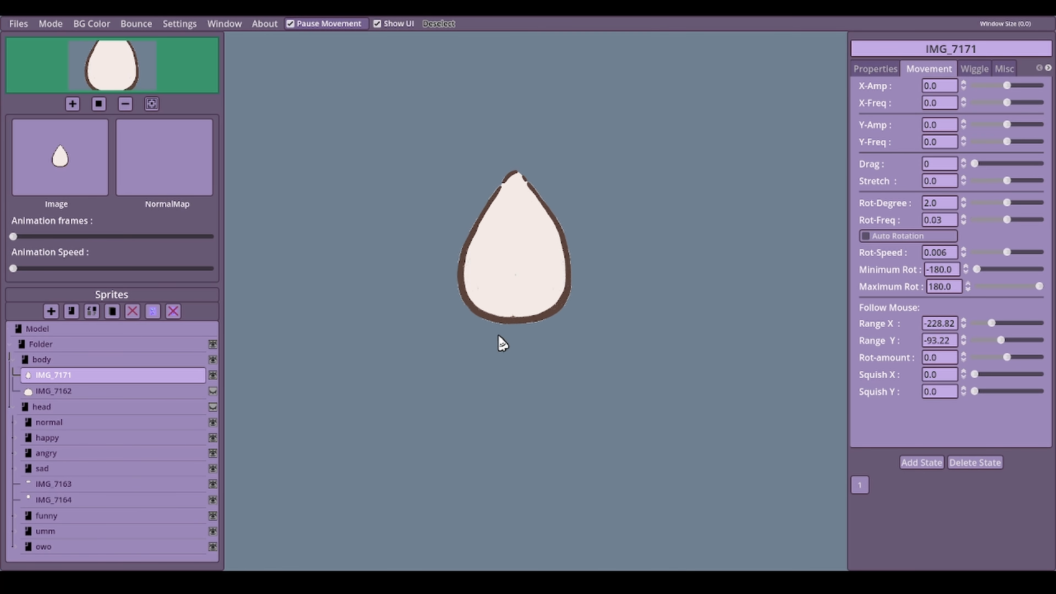
{"action": "scroll", "coordinate": [515, 351], "scroll_direction": "up", "scroll_amount": 4}
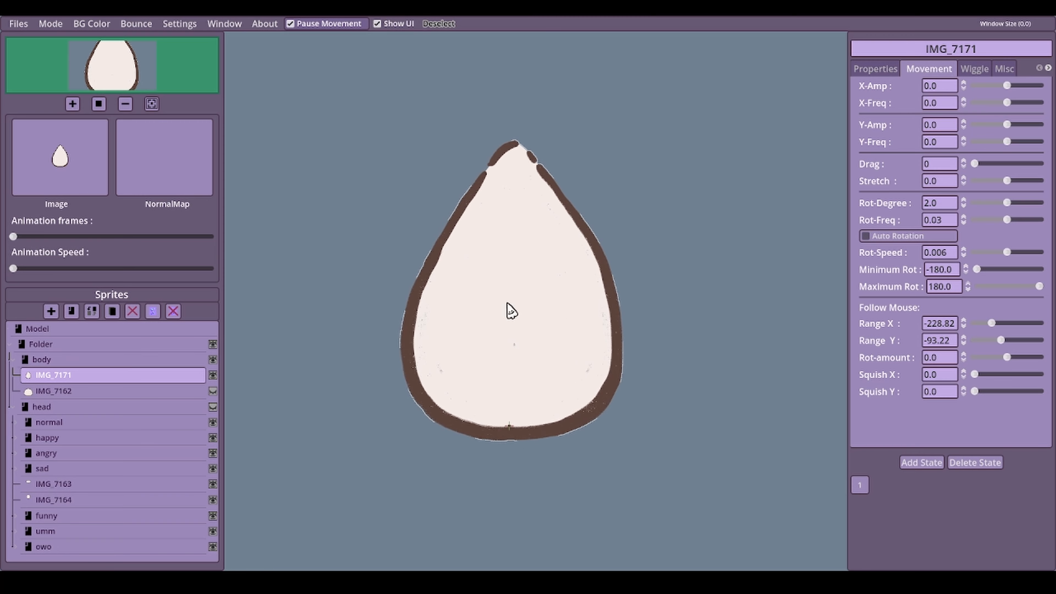
{"action": "left_click", "coordinate": [291, 24]}
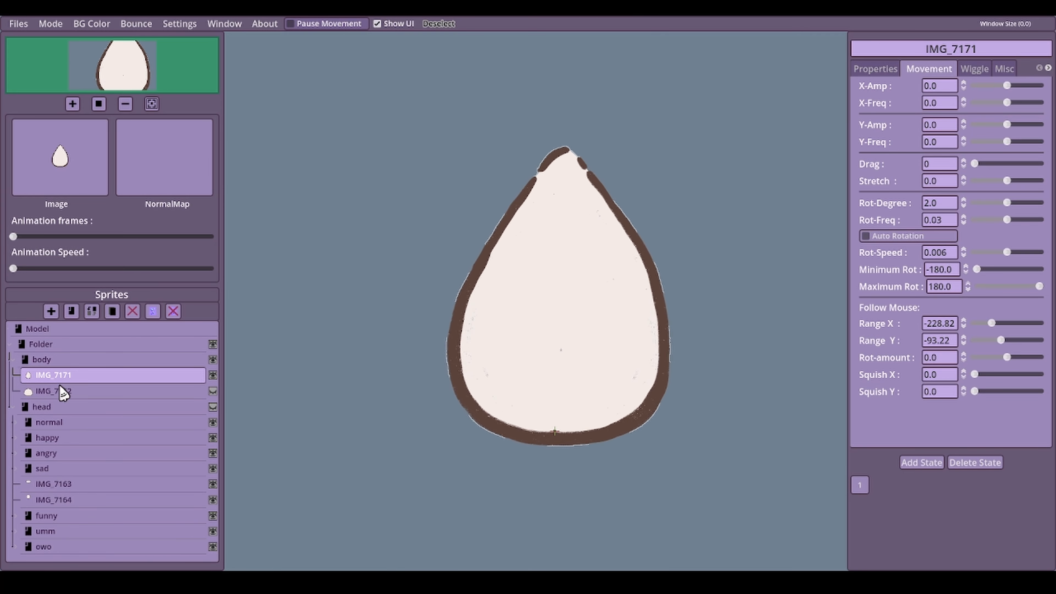
Make IMG_7162 and the head folder visible again and switch the model to PNGTube mode.
{"action": "left_click", "coordinate": [214, 392]}
{"action": "left_click", "coordinate": [214, 406]}
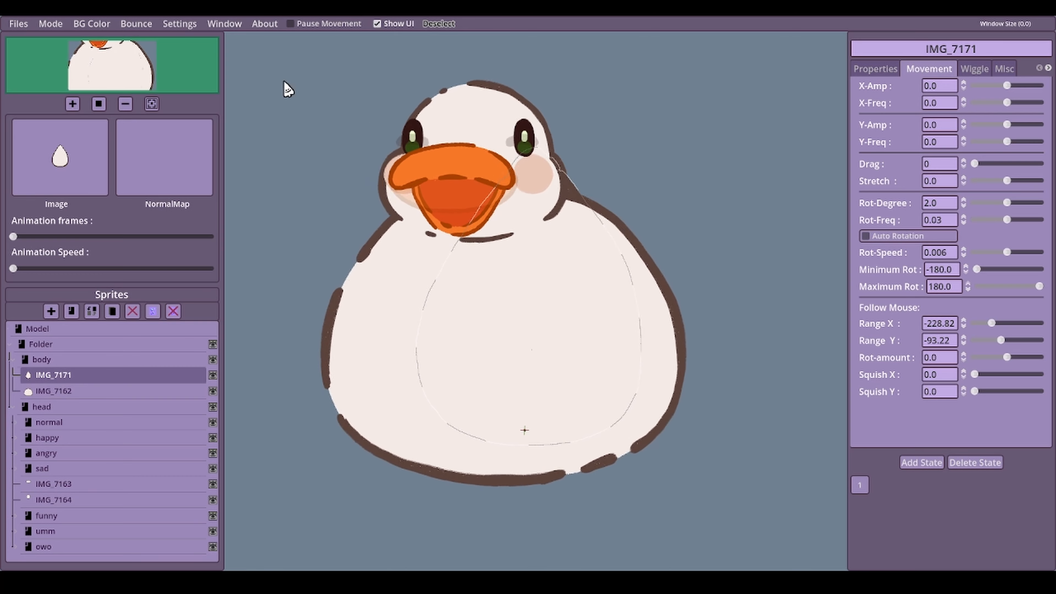
{"action": "left_click", "coordinate": [42, 24]}
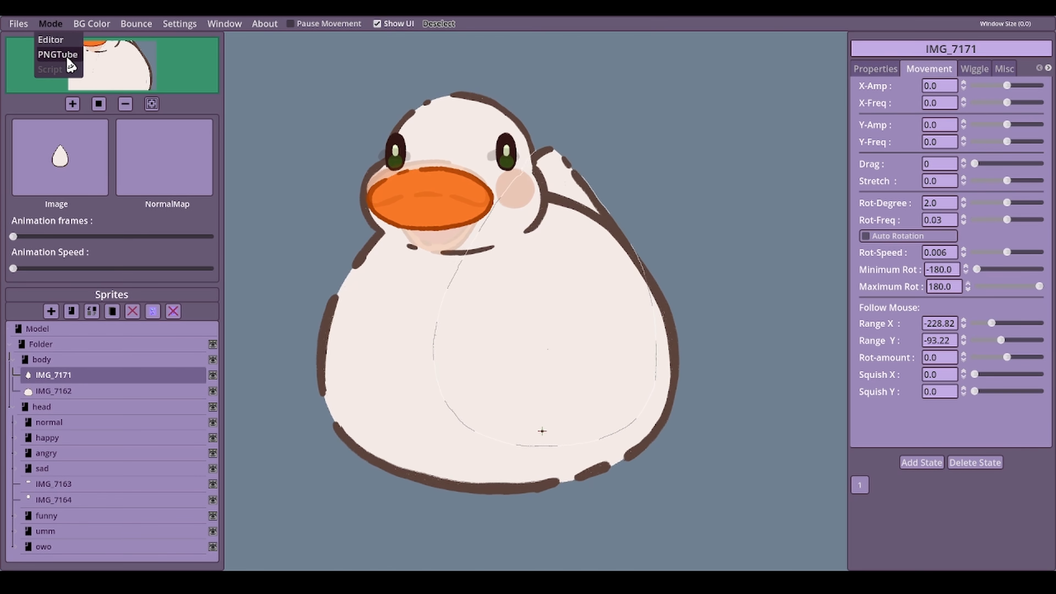
{"action": "left_click", "coordinate": [58, 54]}
With the bounce settings moved clear of the duck, set Bounce Amount to 371 and try Bounce Gravity at 0 and 3000.
{"action": "left_click", "coordinate": [135, 25]}
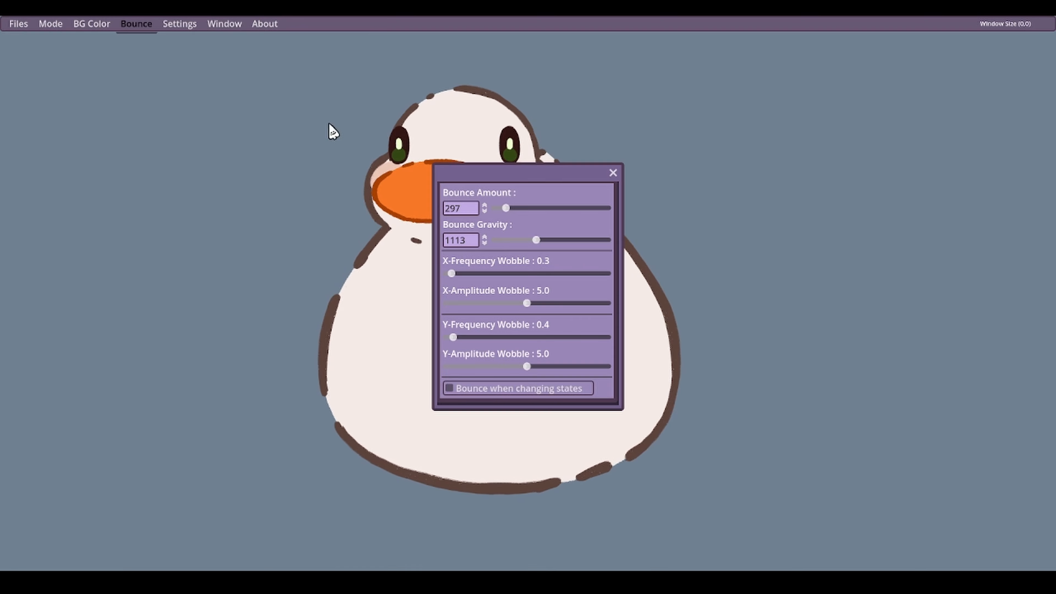
{"action": "left_click_drag", "start_coordinate": [525, 183], "coordinate": [124, 120]}
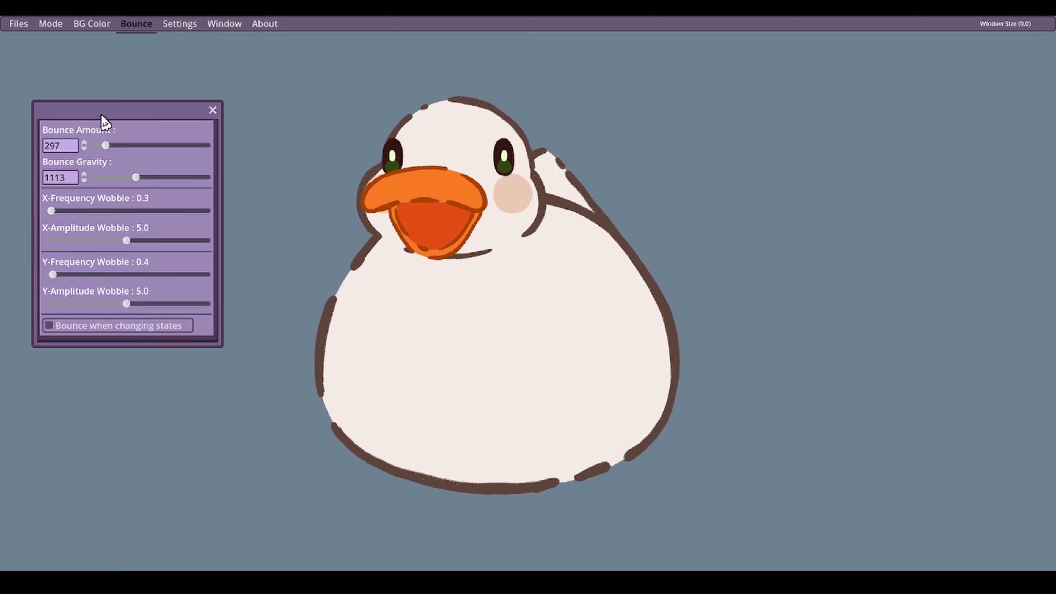
{"action": "left_click_drag", "start_coordinate": [102, 116], "coordinate": [114, 107]}
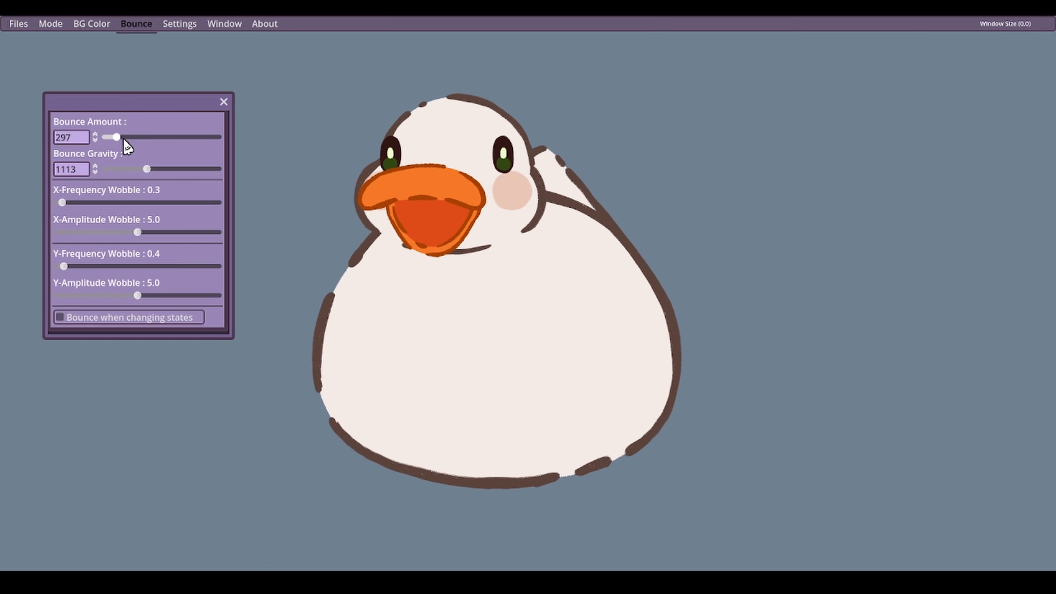
{"action": "mouse_move", "coordinate": [116, 137]}
{"action": "left_mouse_down"}
{"action": "mouse_move", "coordinate": [227, 146]}
{"action": "mouse_move", "coordinate": [119, 137]}
{"action": "left_mouse_up"}
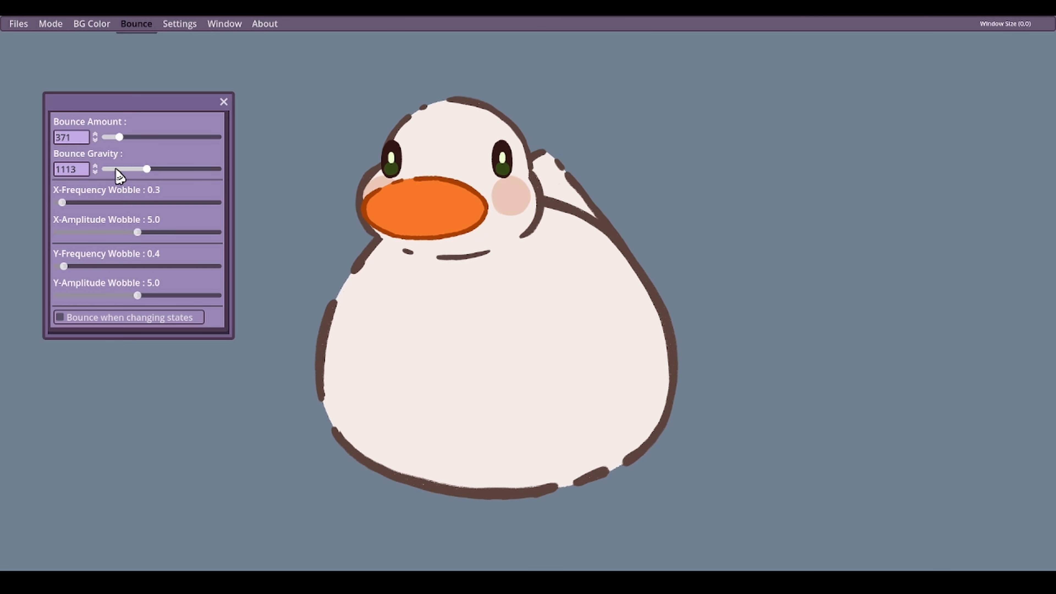
{"action": "left_click_drag", "start_coordinate": [148, 171], "coordinate": [105, 179]}
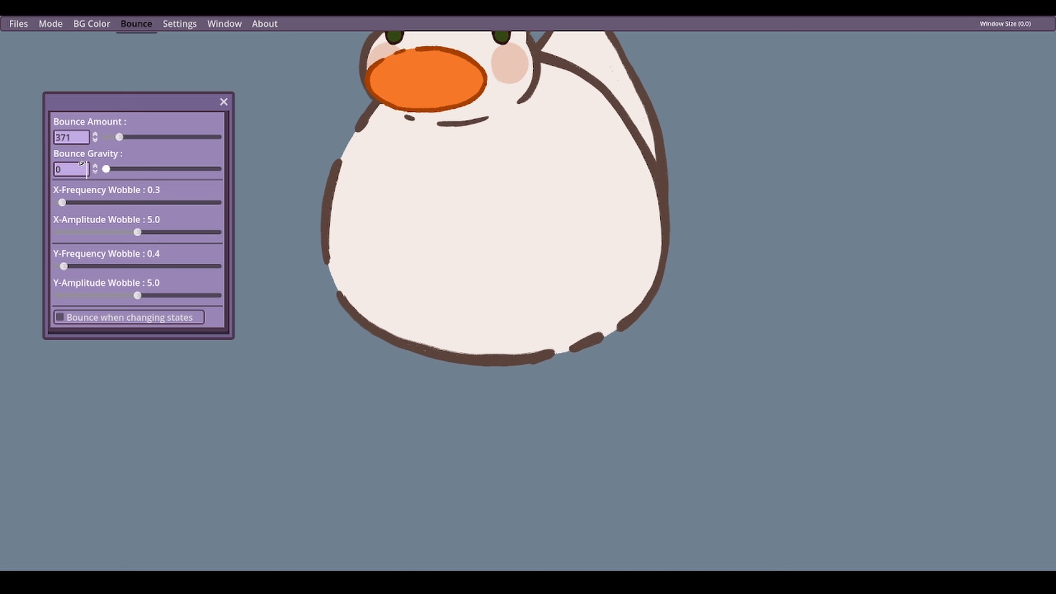
{"action": "left_click_drag", "start_coordinate": [134, 172], "coordinate": [241, 170]}
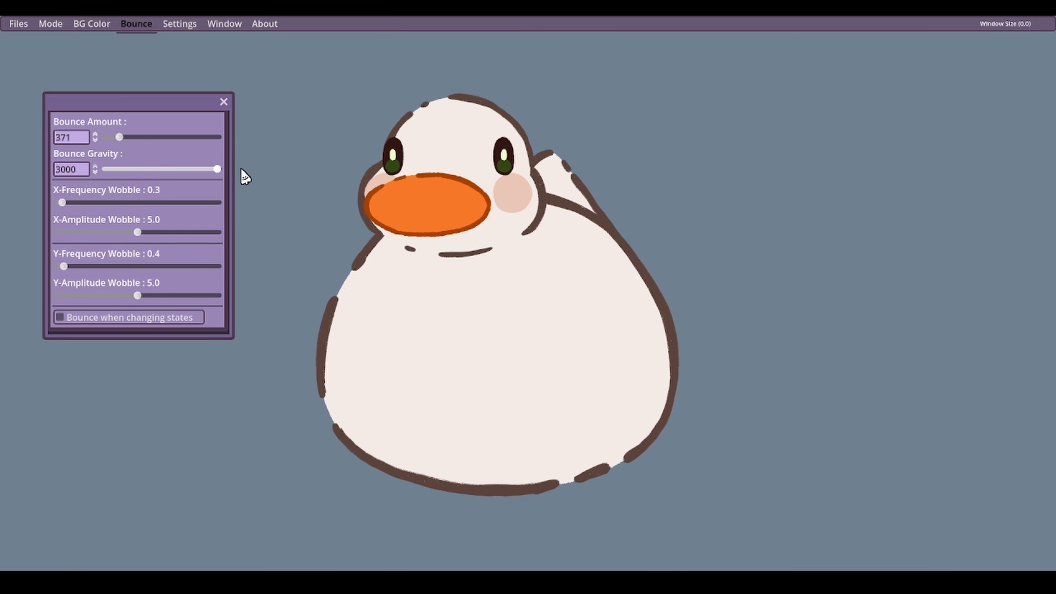